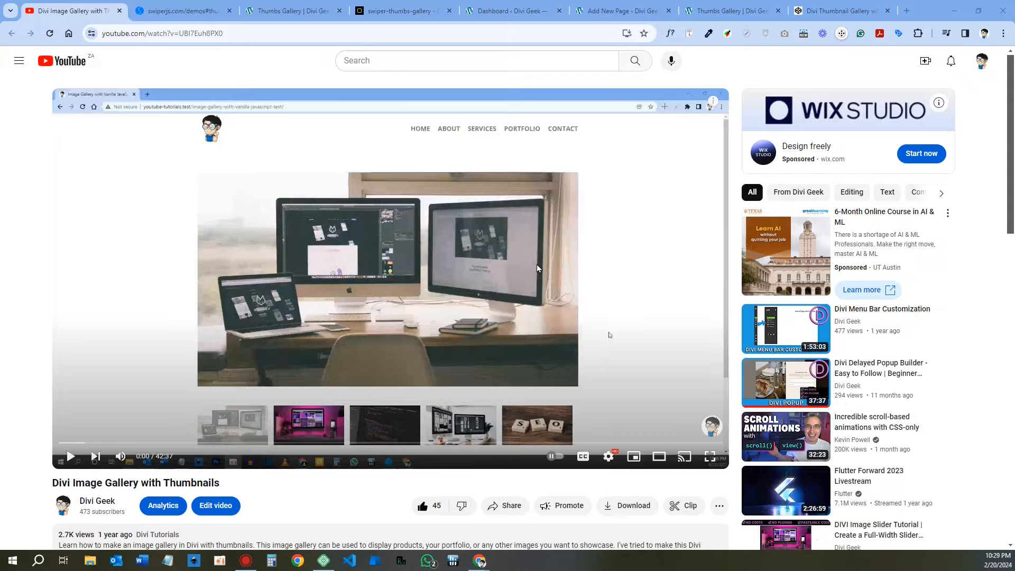
Open the Swiper demos page and switch slides in the Thumbs gallery demo through its thumbnails.
click(189, 10)
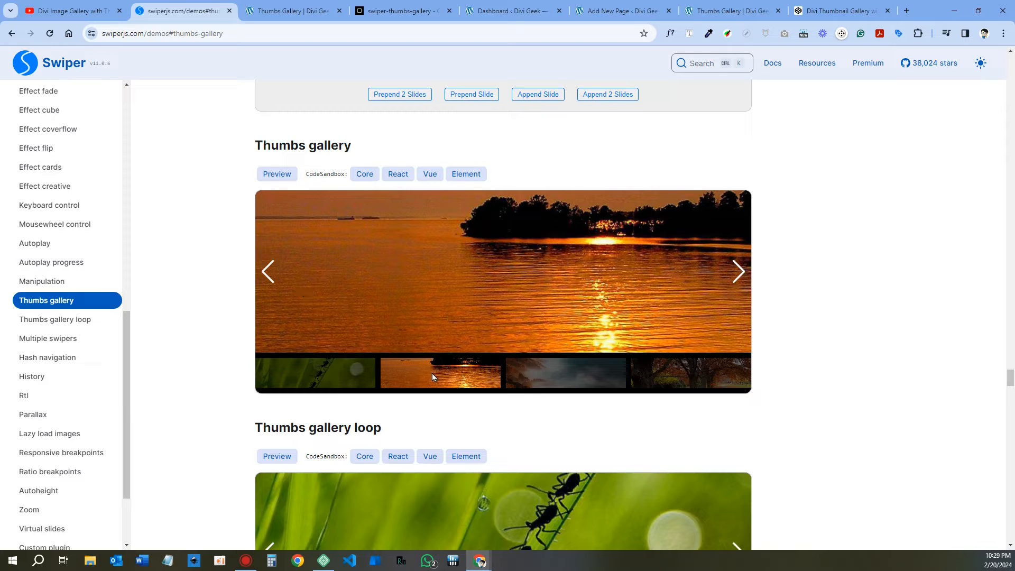
click(351, 369)
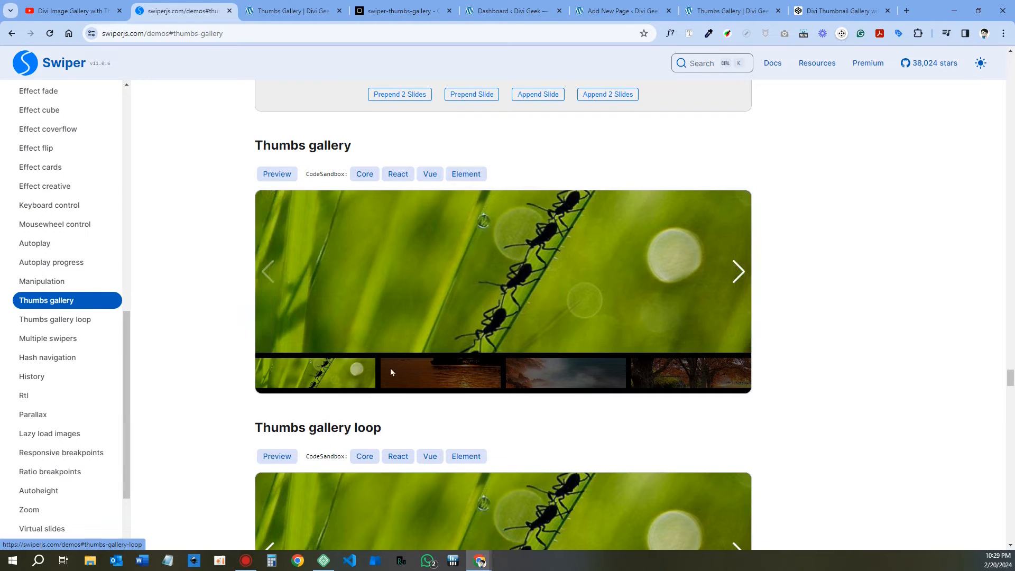
click(416, 368)
click(593, 370)
click(661, 370)
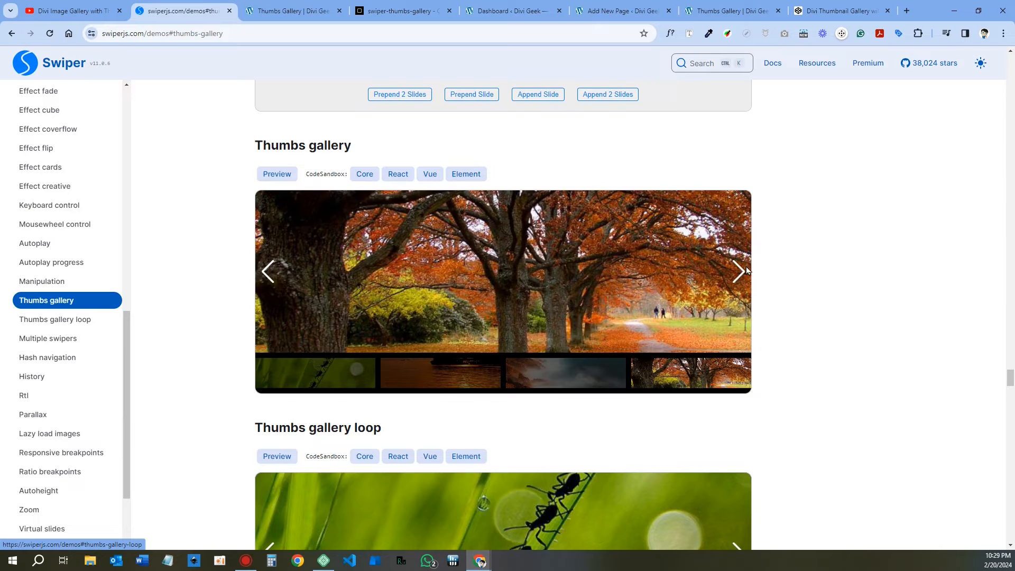
Page forward through the Thumbs gallery demo slides and return to the first slide.
click(740, 271)
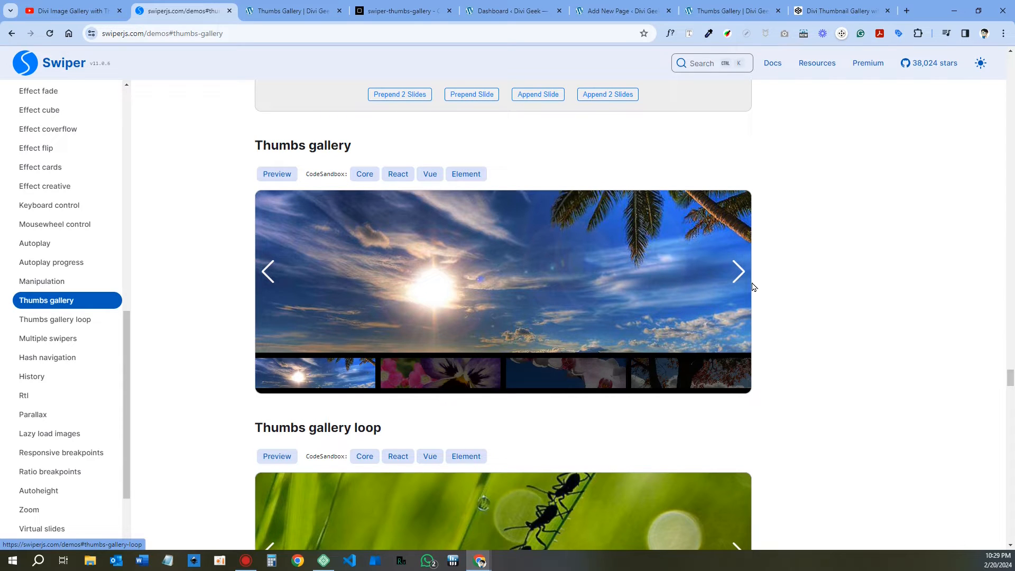
click(741, 273)
click(741, 273)
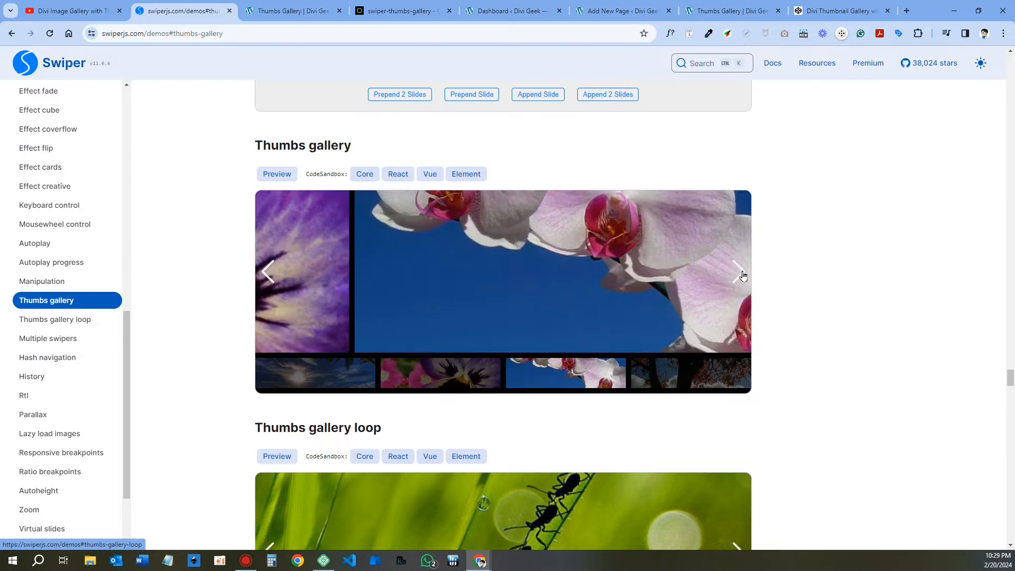
click(742, 274)
click(742, 274)
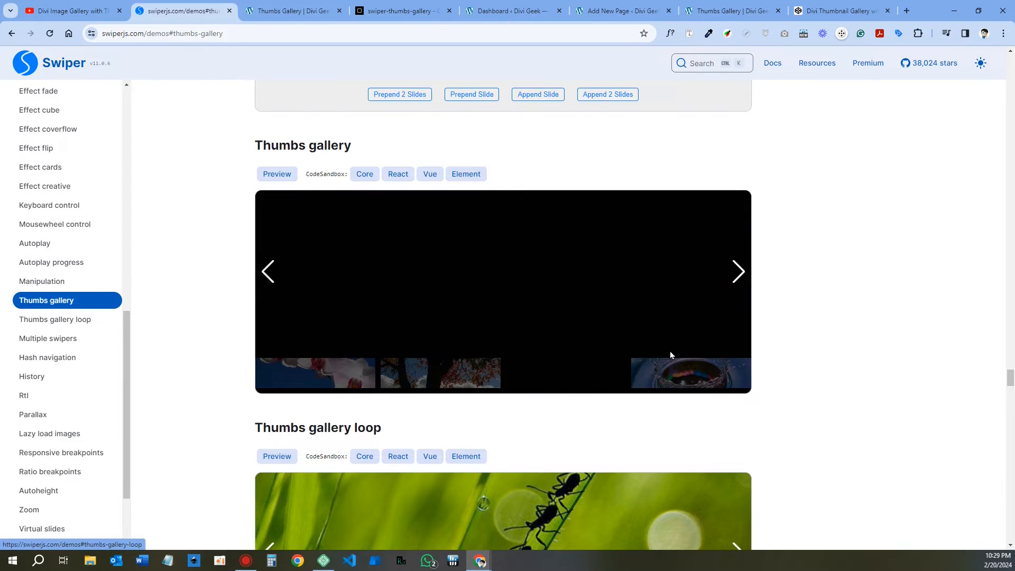
click(269, 273)
click(270, 281)
click(270, 281)
click(270, 282)
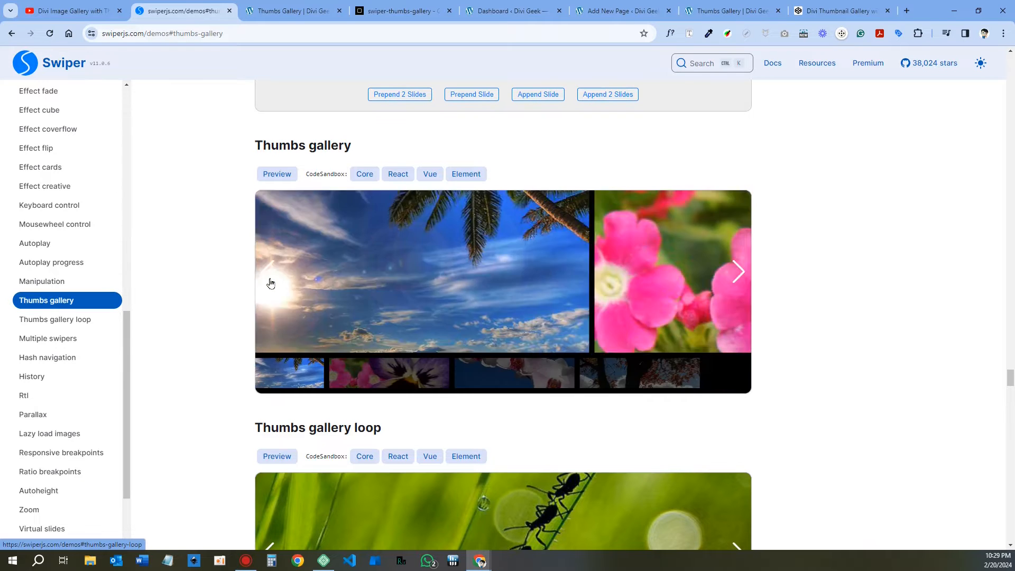
click(270, 281)
click(270, 281)
click(270, 281)
click(269, 282)
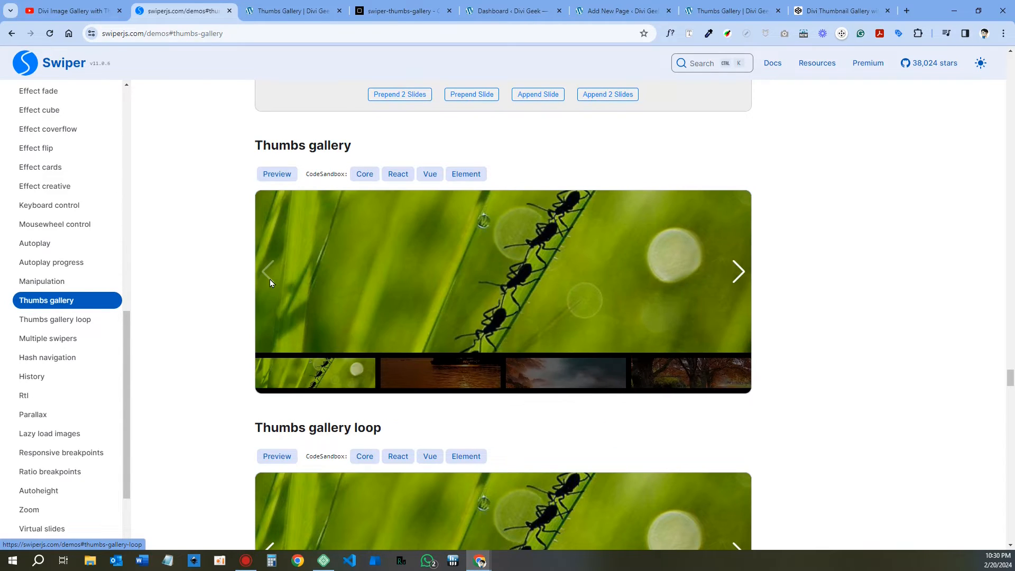
Open the finished Thumbs Gallery project page and advance its main image through the slides.
click(296, 13)
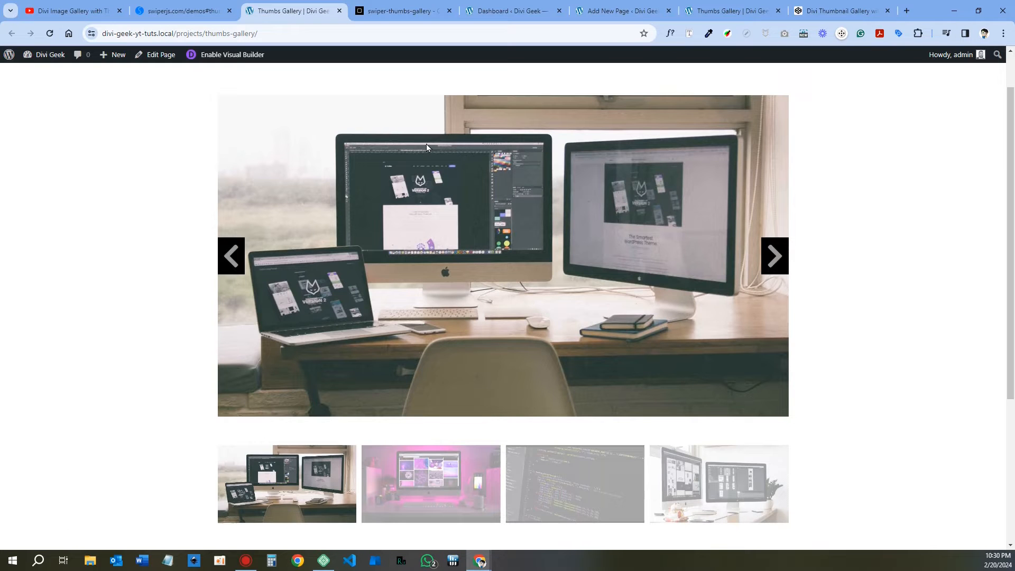
click(773, 254)
click(774, 253)
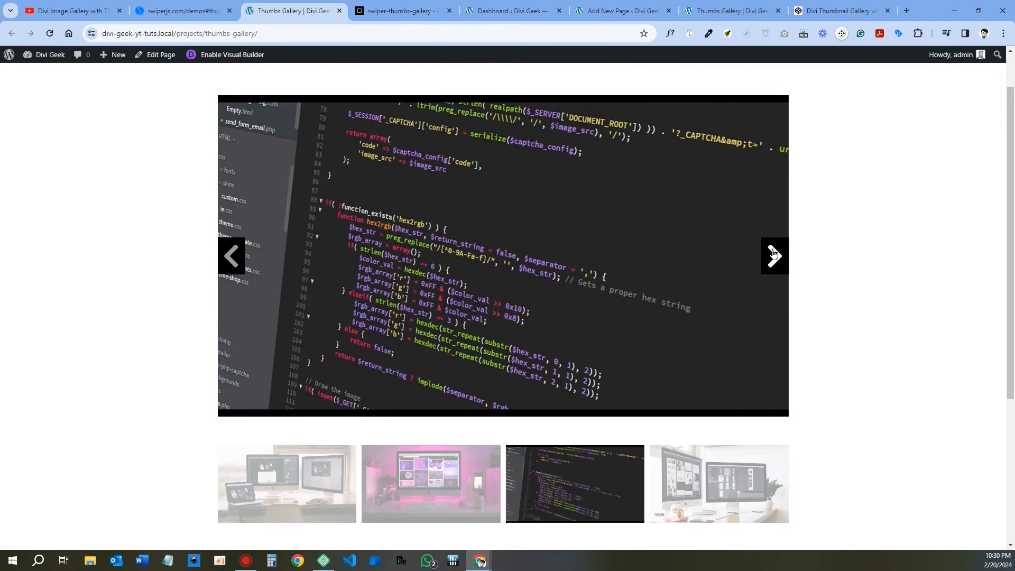
click(773, 254)
click(773, 254)
click(773, 254)
click(773, 254)
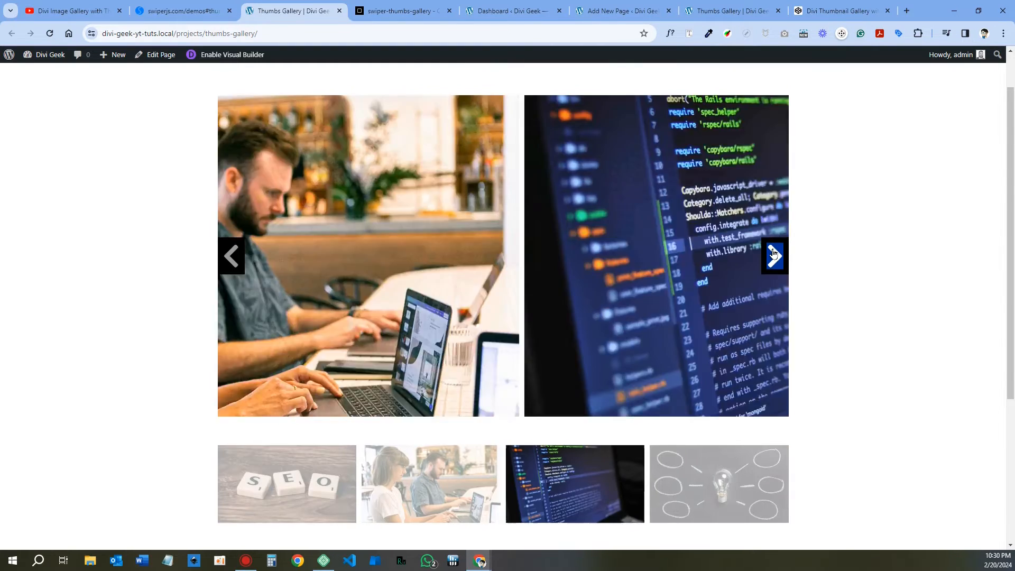
click(774, 254)
Show the SEO image through the gallery's thumbnails and swipe the thumbnail strip back towards the earlier images.
click(596, 477)
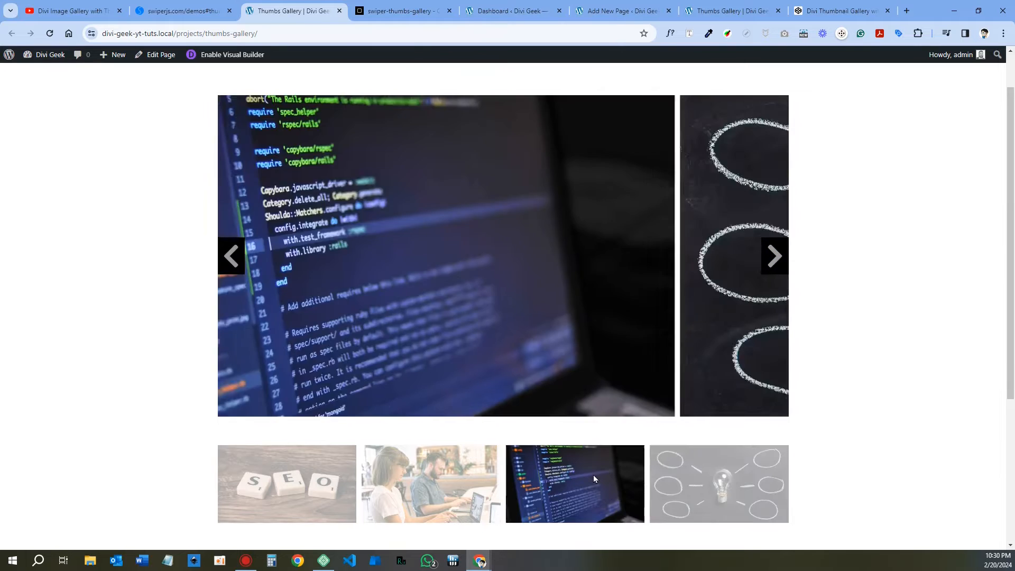
click(424, 477)
click(315, 476)
drag(314, 476, 664, 466)
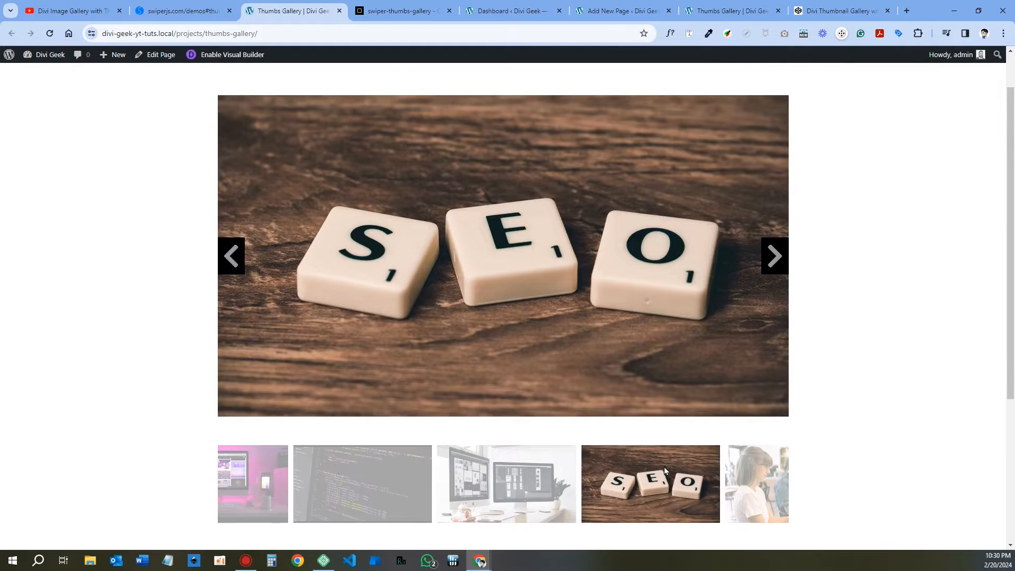
drag(351, 472, 640, 469)
drag(447, 474, 645, 476)
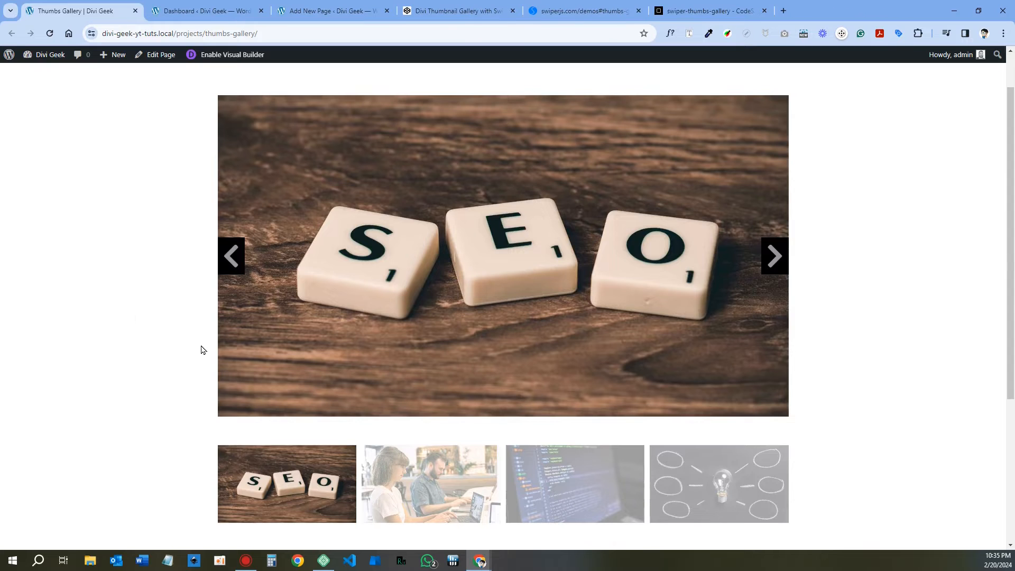
Search the WordPress plugin directory for "hfcm".
click(215, 15)
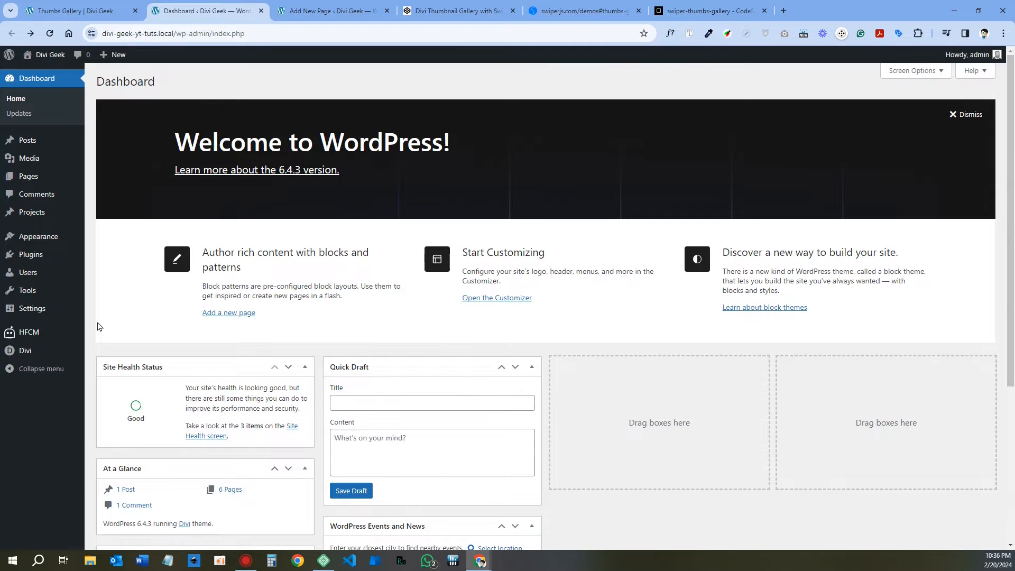
mouse_move(37, 256)
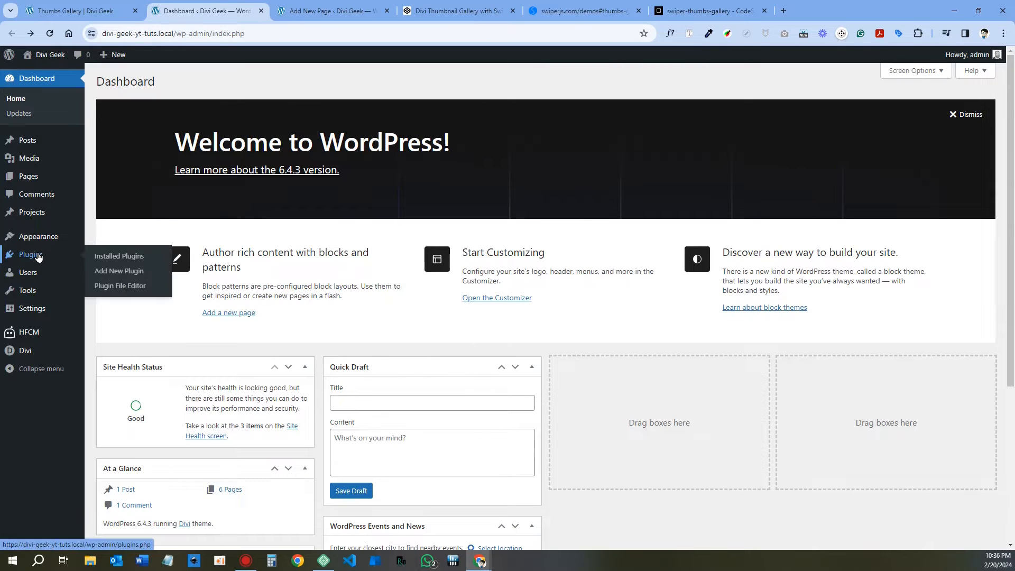
click(120, 272)
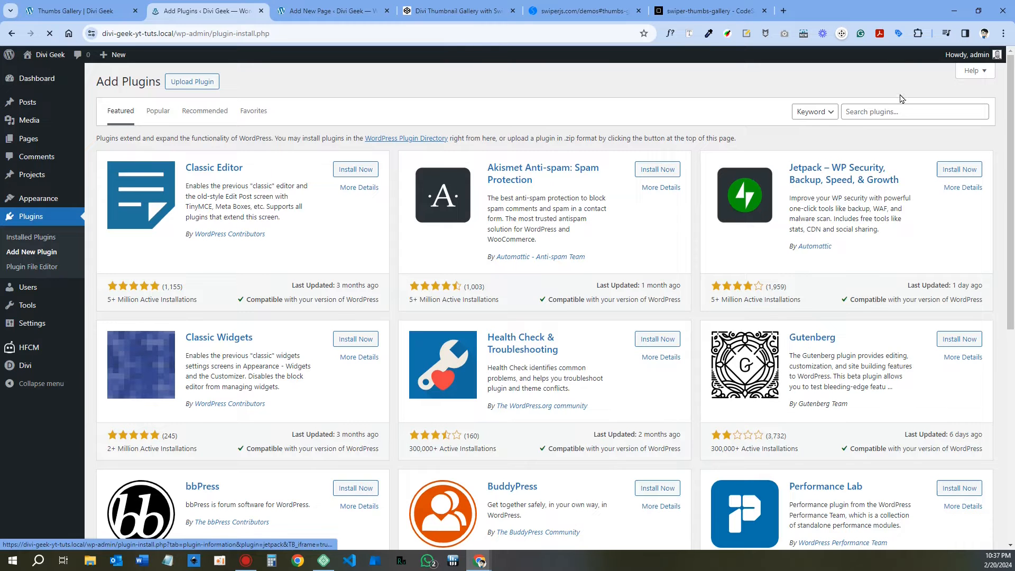
click(870, 114)
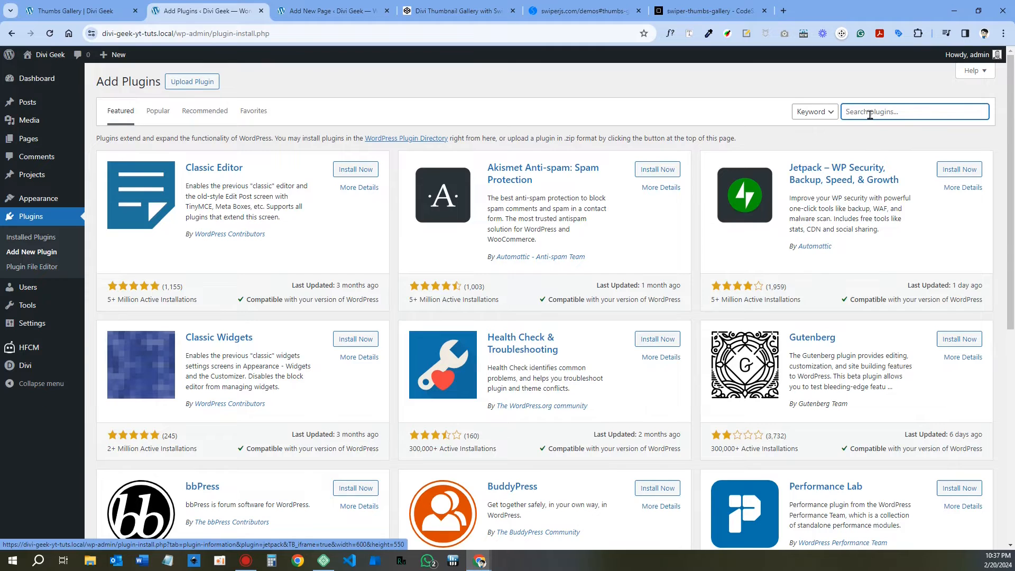
text(hc)
key(BackSpace)
text(fcm)
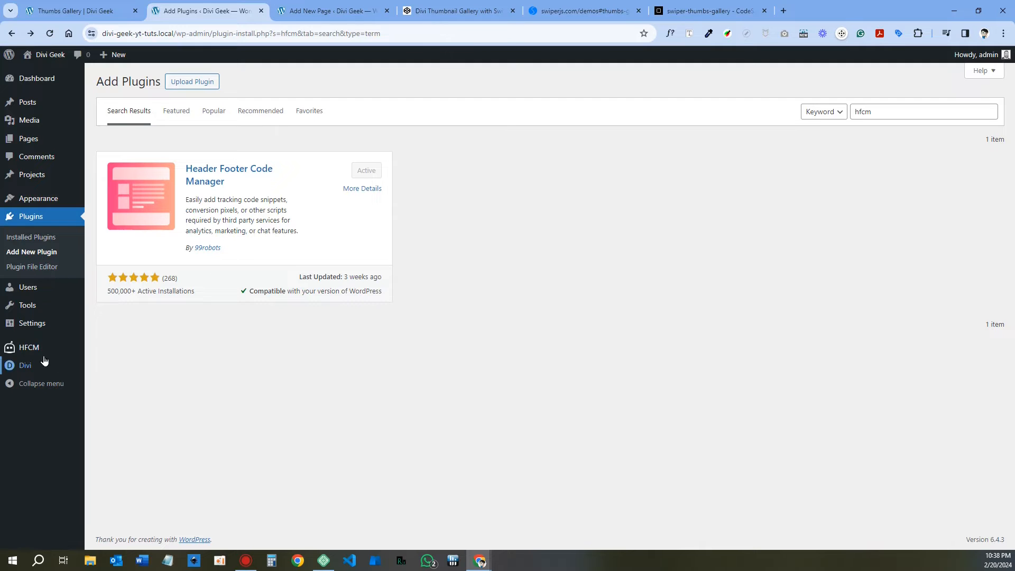
Start a new HFCM snippet and copy the swiper-bundle.min.css stylesheet link tag from the Divi Thumbnail Gallery CodePen.
mouse_move(17, 354)
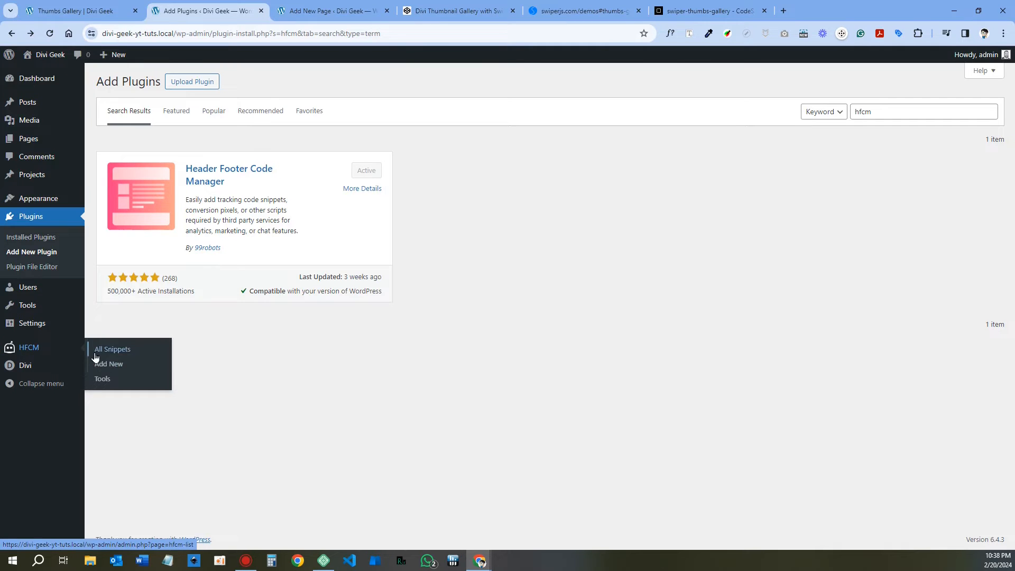
click(108, 366)
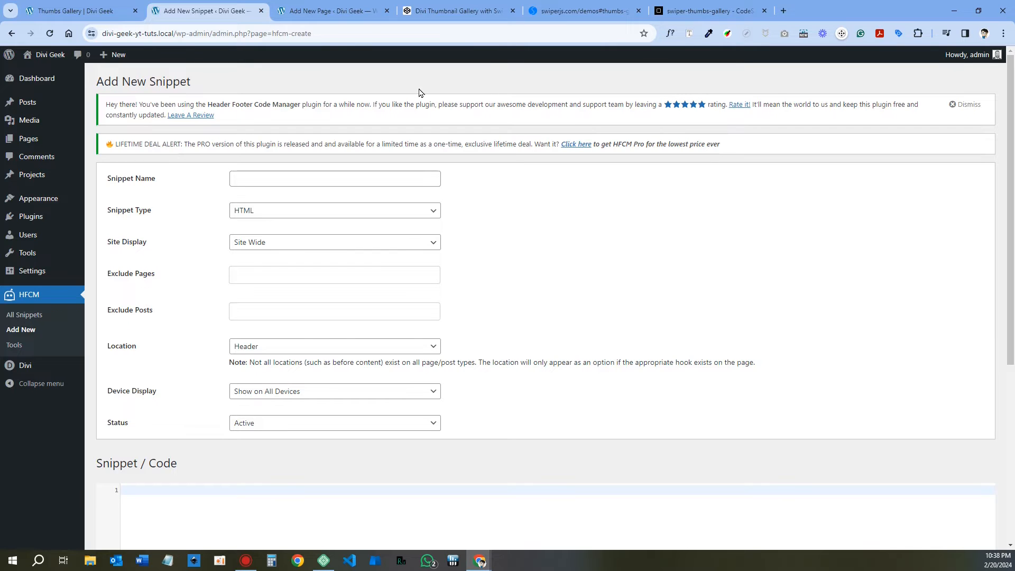
click(447, 11)
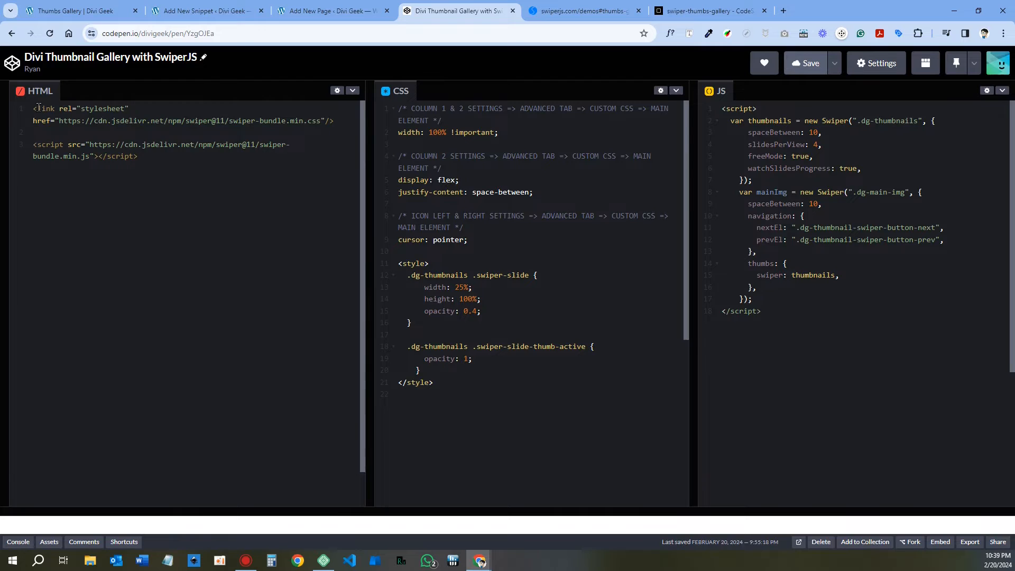
drag(33, 108, 337, 122)
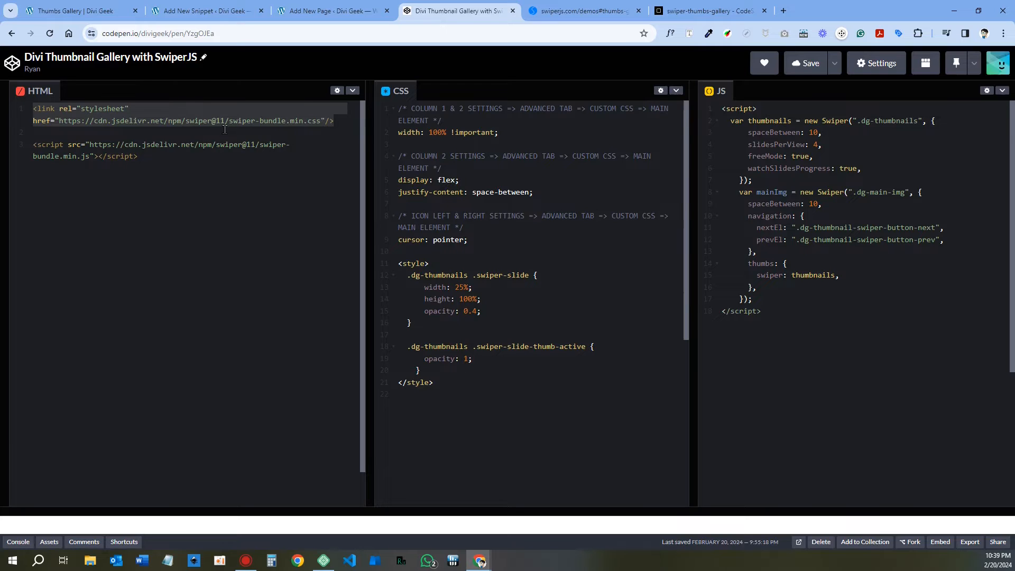
right_click(149, 110)
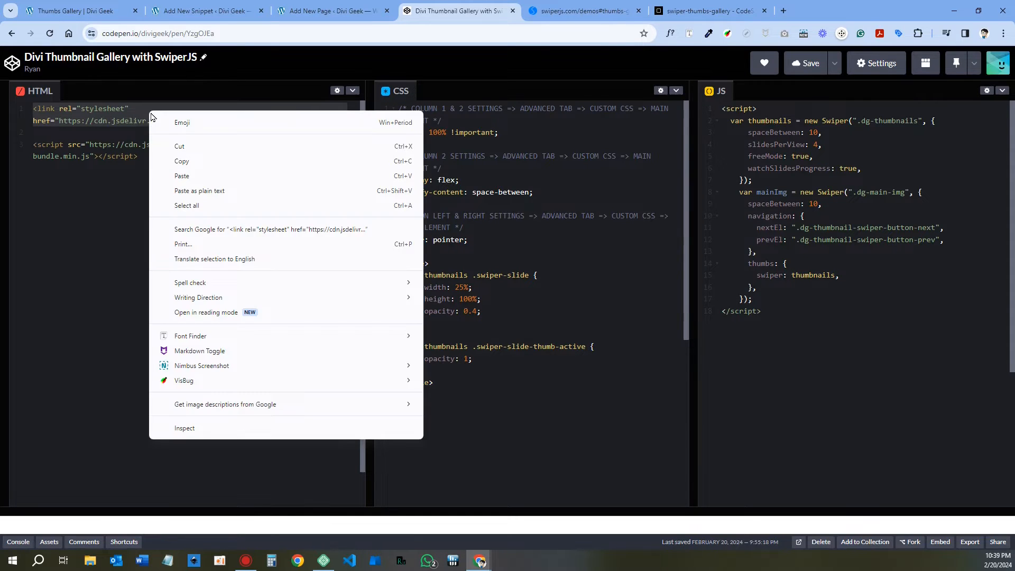
click(182, 161)
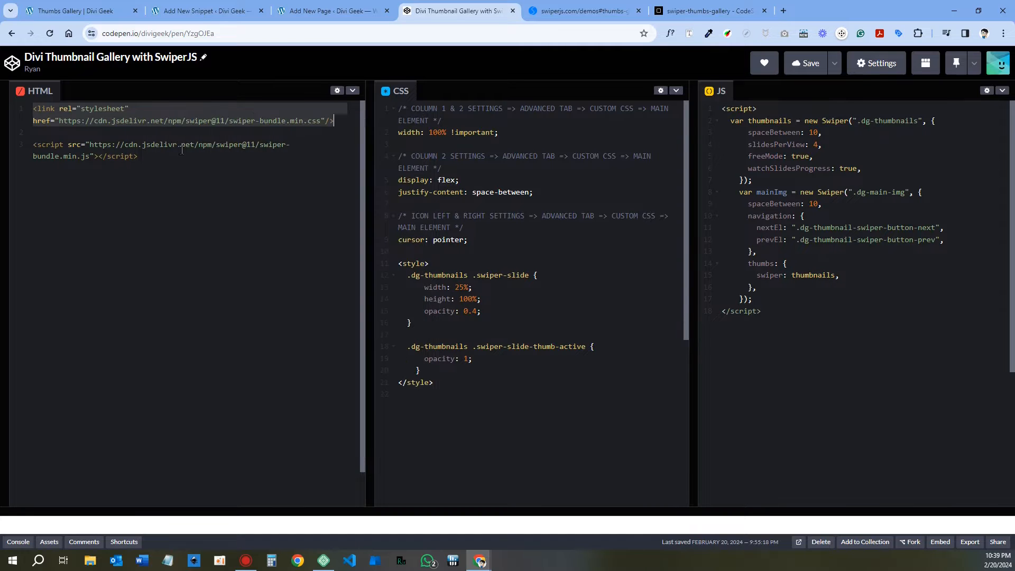
Name the new HFCM snippet "SwiperJS CSS CDN".
click(205, 12)
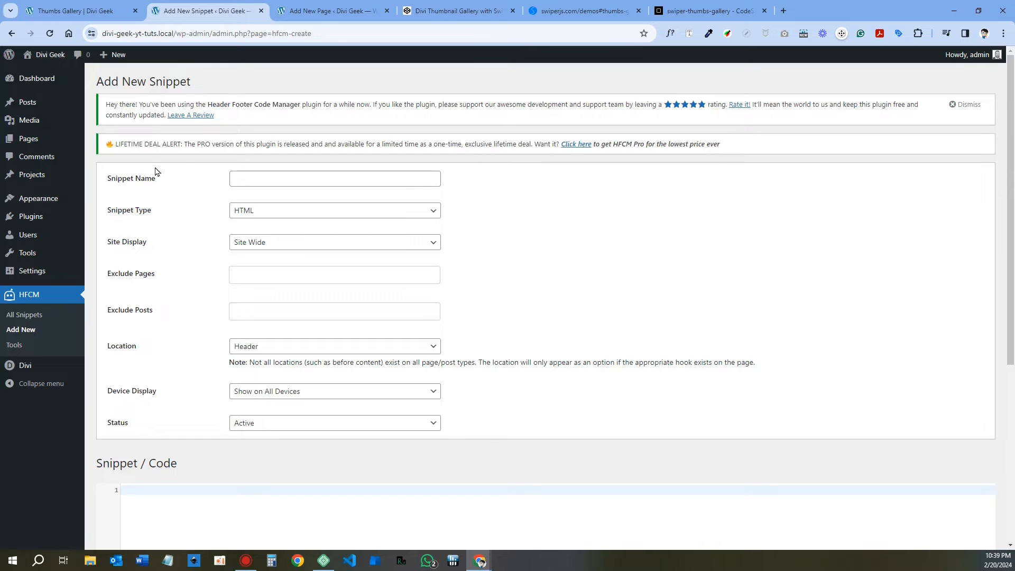
click(254, 173)
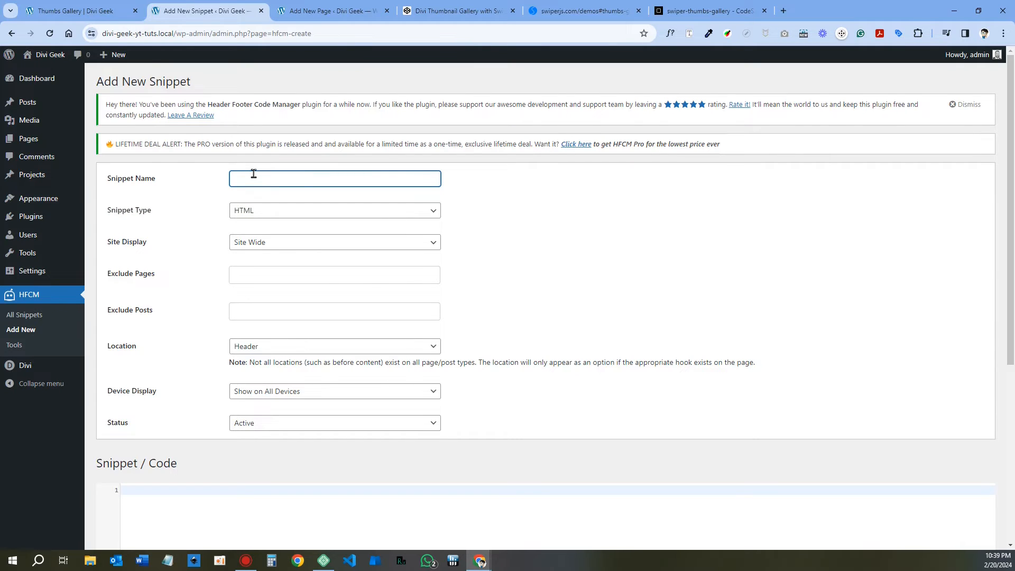
text(SwiperJS CSS CDN)
drag(317, 175, 229, 181)
click(334, 185)
drag(318, 178, 211, 183)
click(338, 180)
Set the snippet's site display to Specific Pages and choose the Swiper JS Thumbnail Gallery page.
mouse_move(21, 370)
click(251, 249)
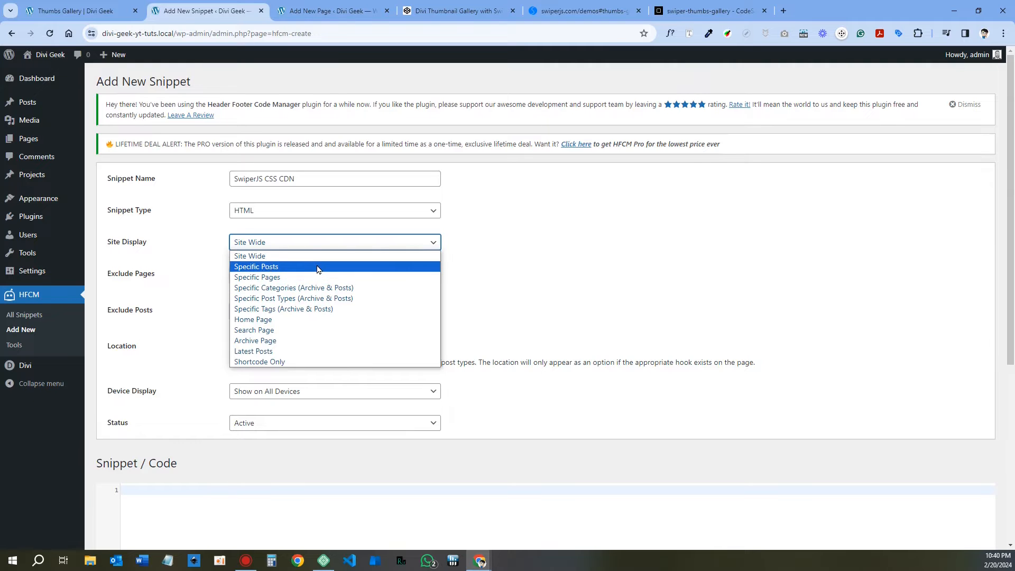
click(263, 278)
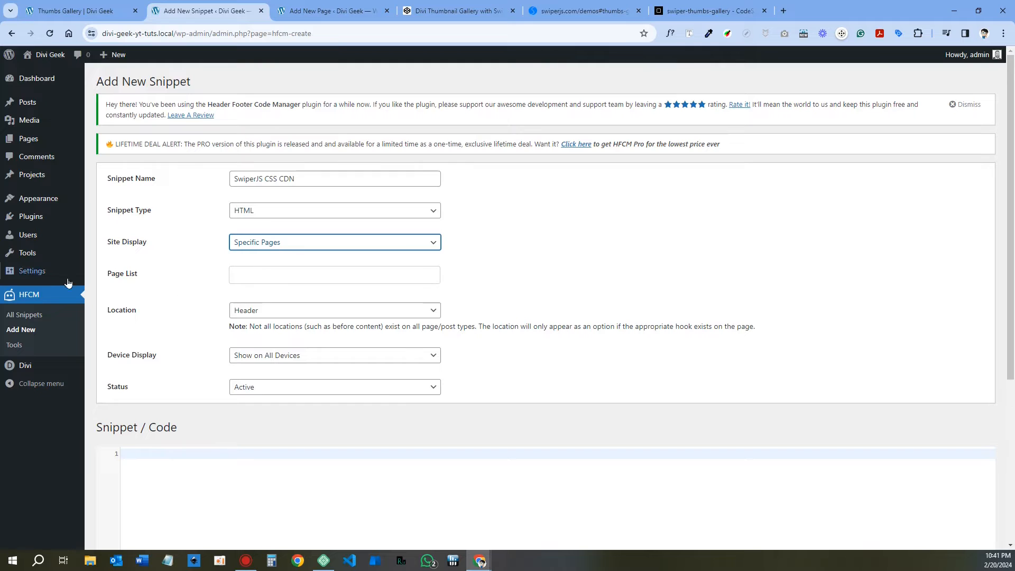
click(243, 275)
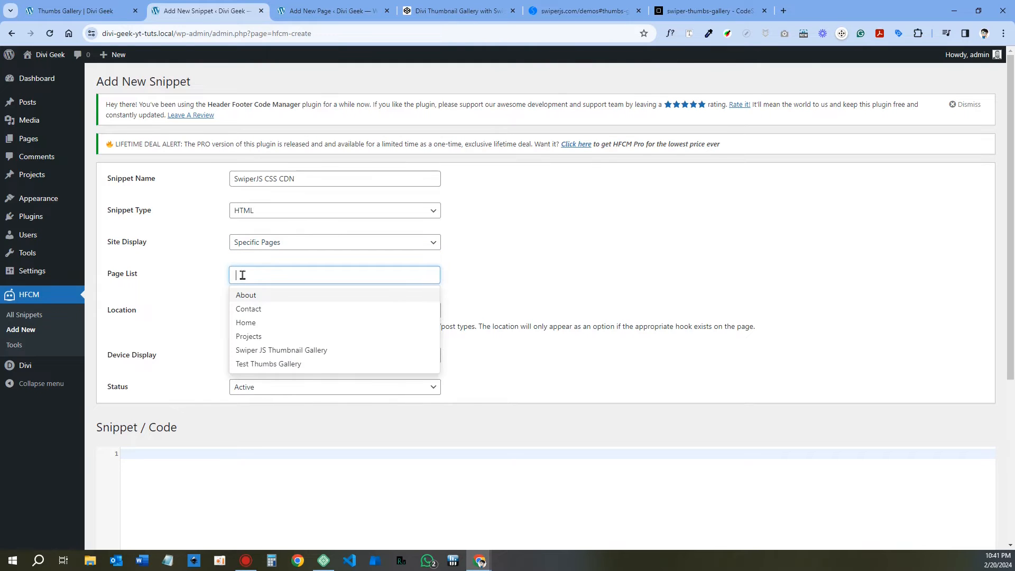
click(257, 352)
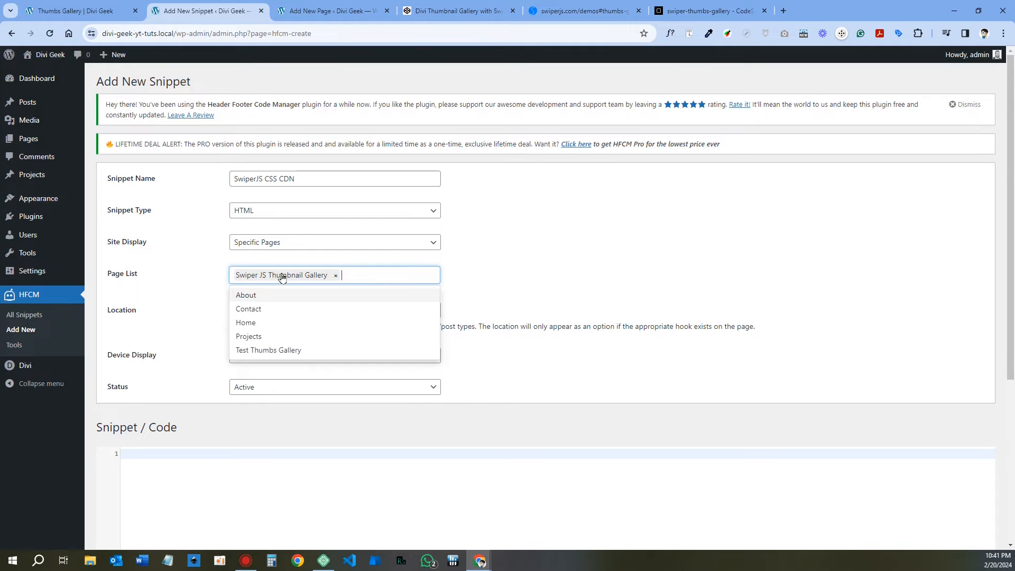
click(182, 269)
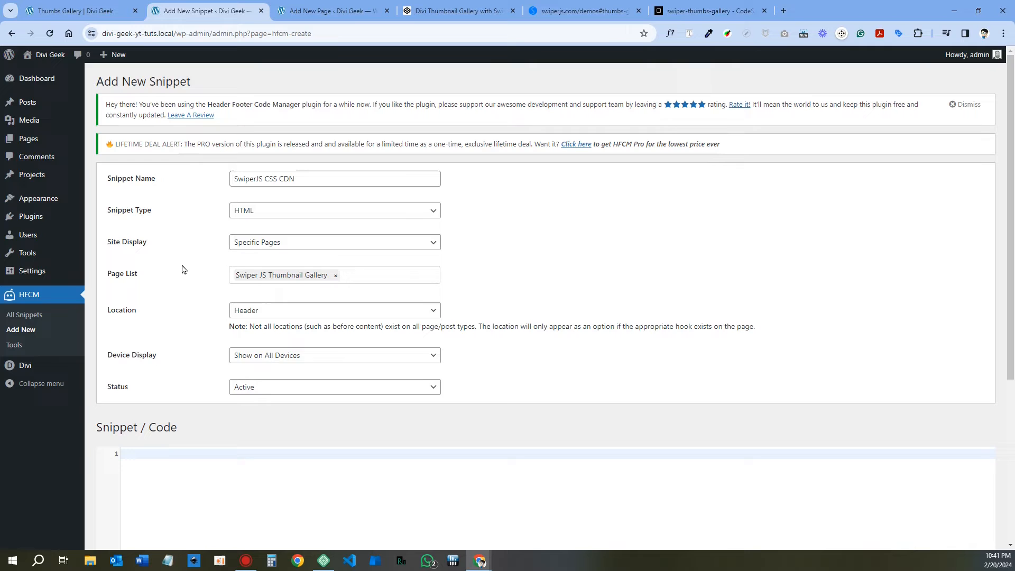
click(362, 275)
click(290, 309)
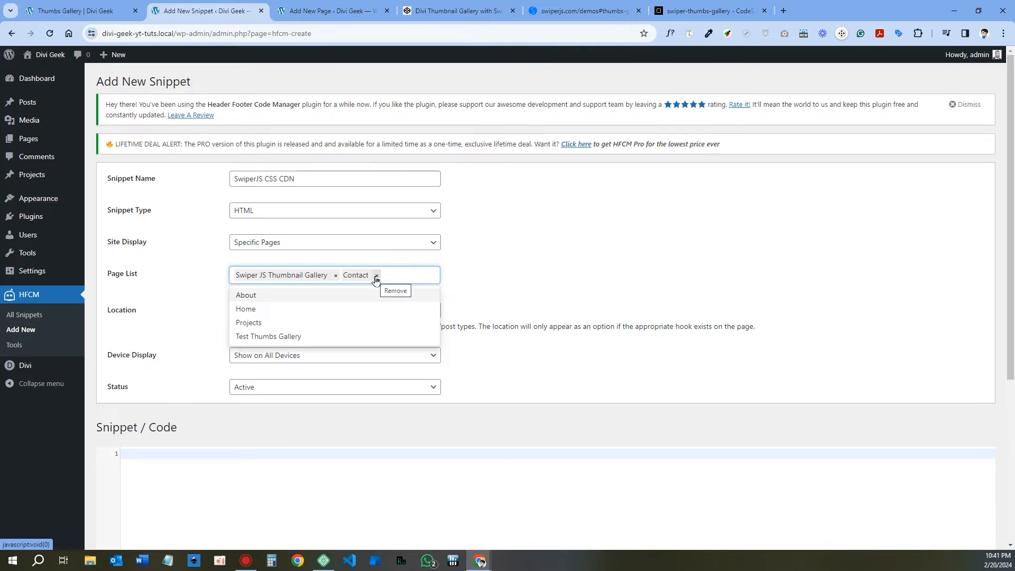
click(376, 276)
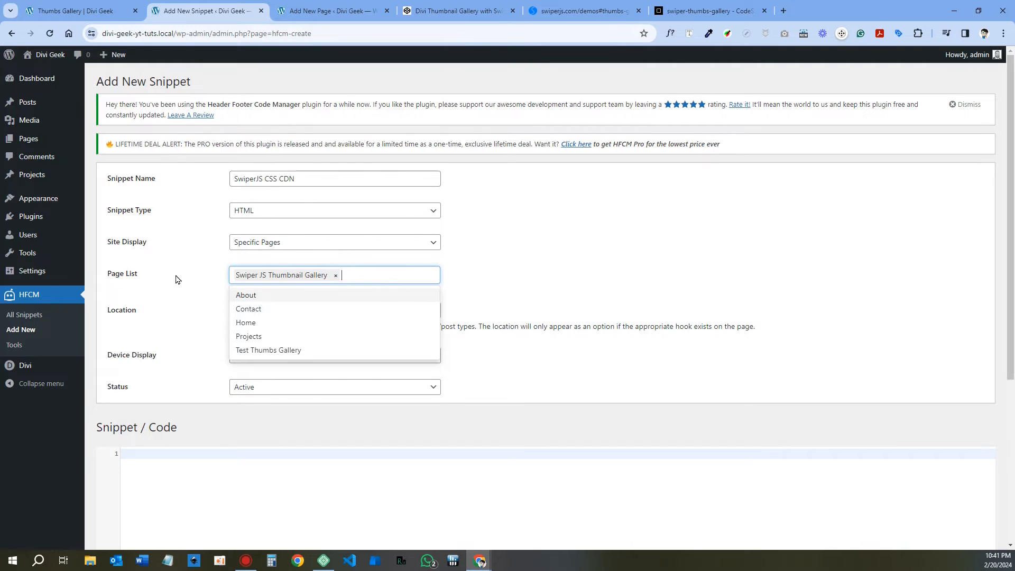
click(216, 315)
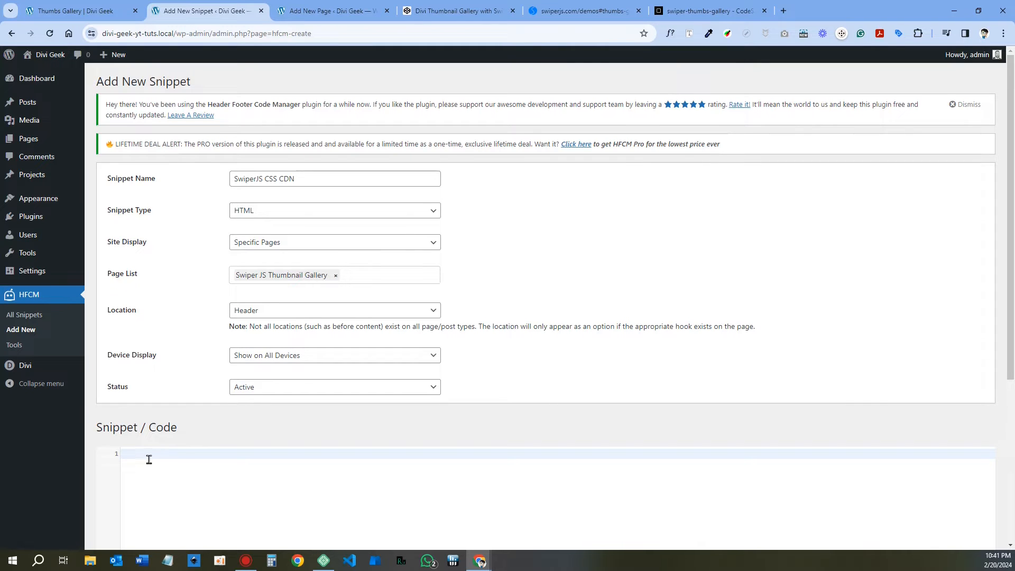
Paste the copied swiper-bundle.min.css link tag into the snippet's code and save the snippet.
scroll(150, 459, down, 3)
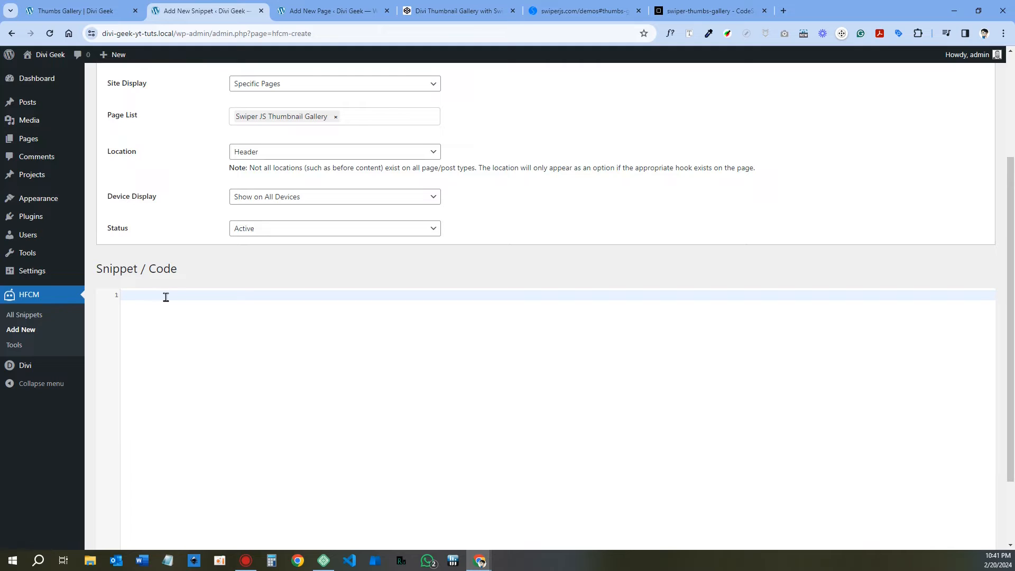
key(ctrl+v)
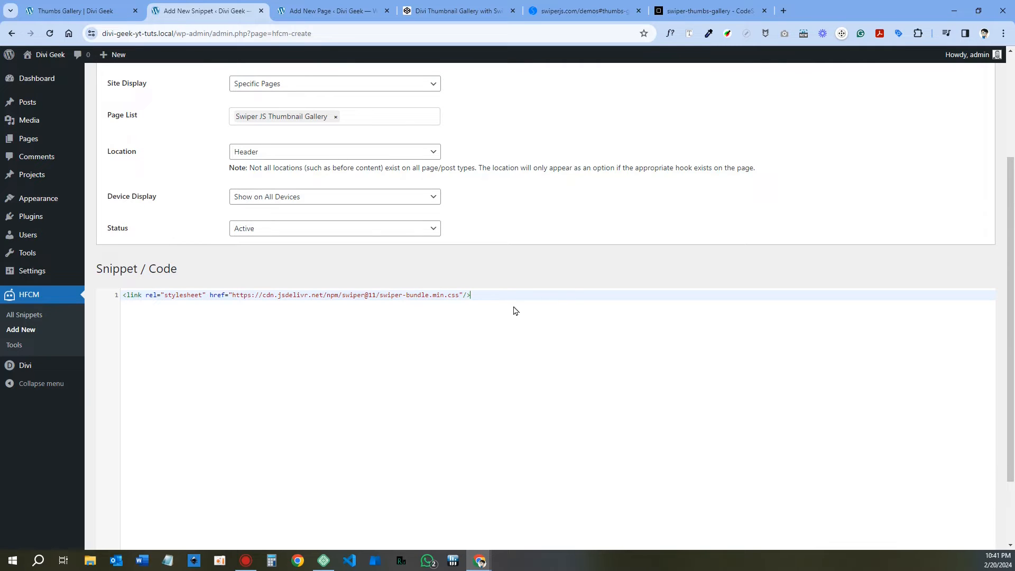
scroll(222, 369, down, 2)
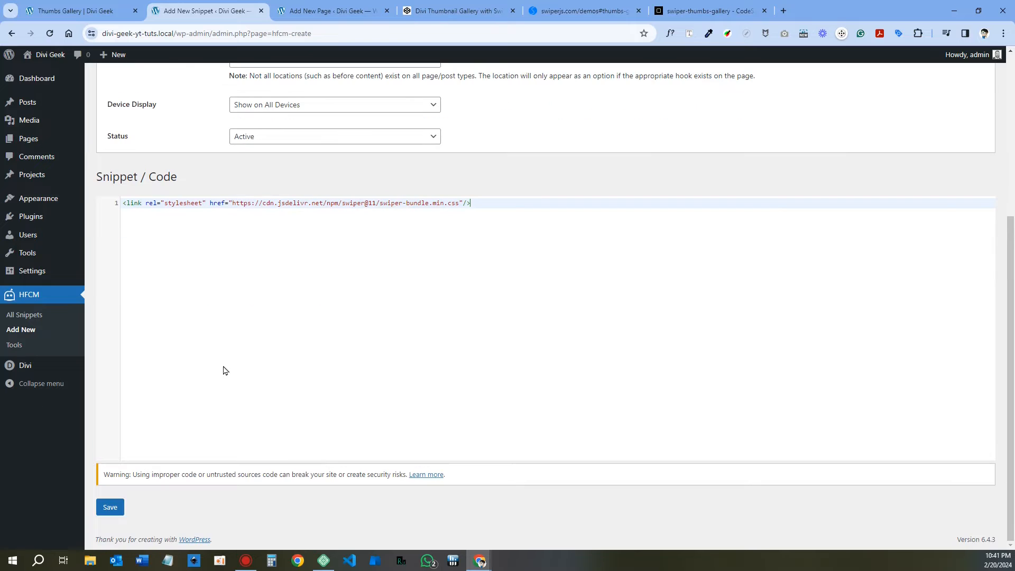
click(110, 508)
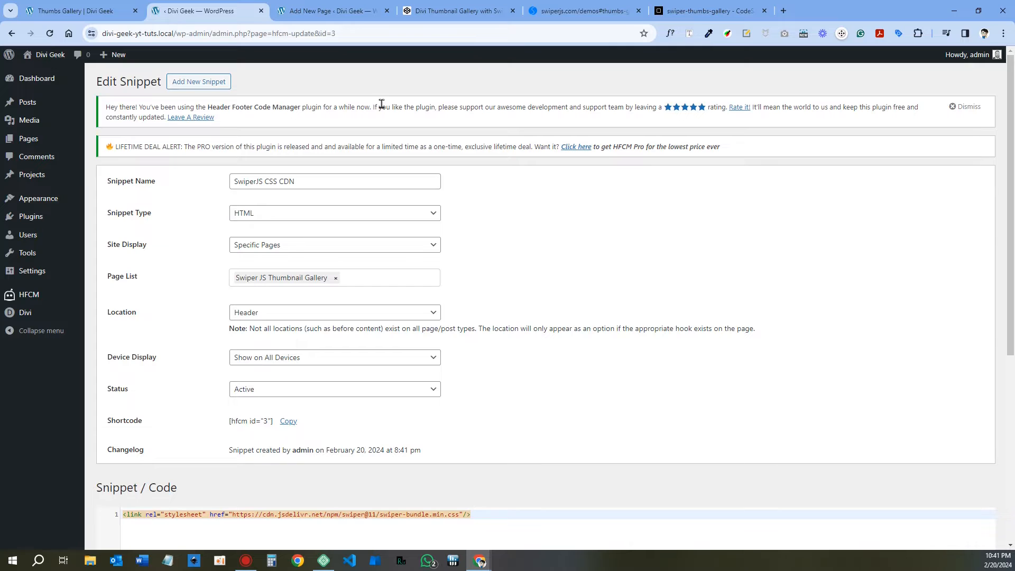
Start another new HFCM snippet in a separate tab and copy the swiper-bundle.min.js script tag from the Divi Thumbnail Gallery CodePen.
right_click(205, 86)
click(238, 93)
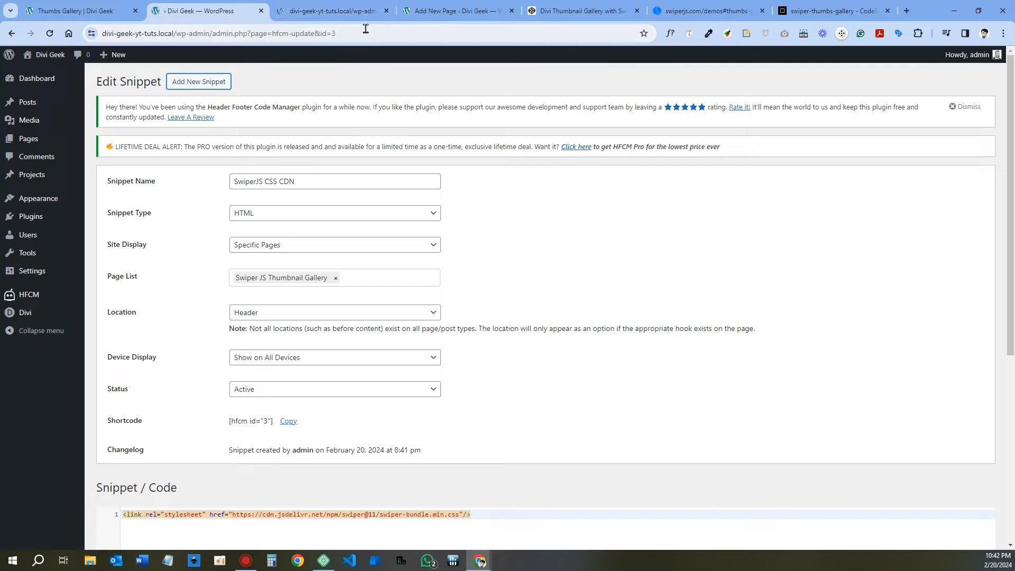
click(558, 12)
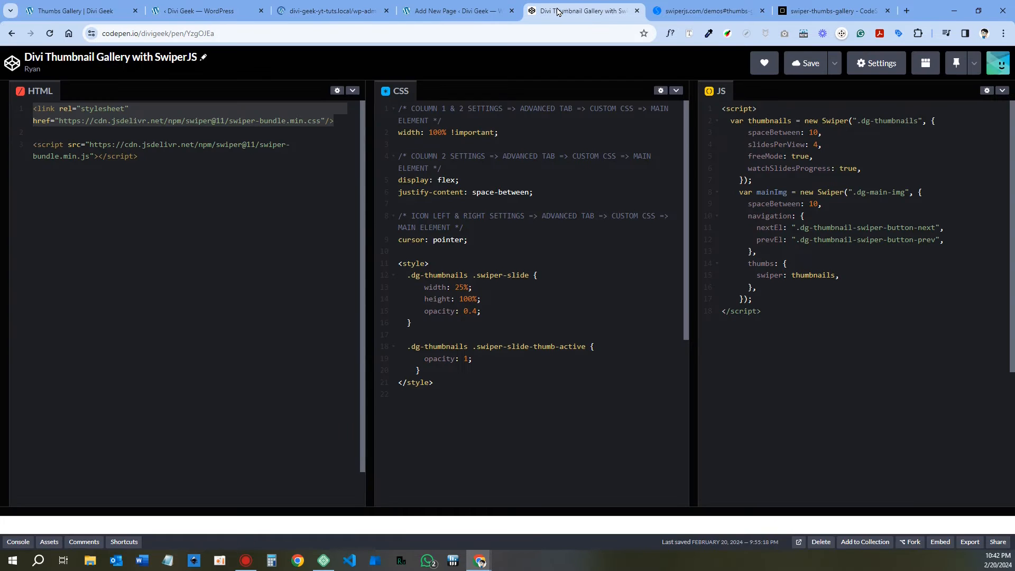
drag(144, 159, 32, 146)
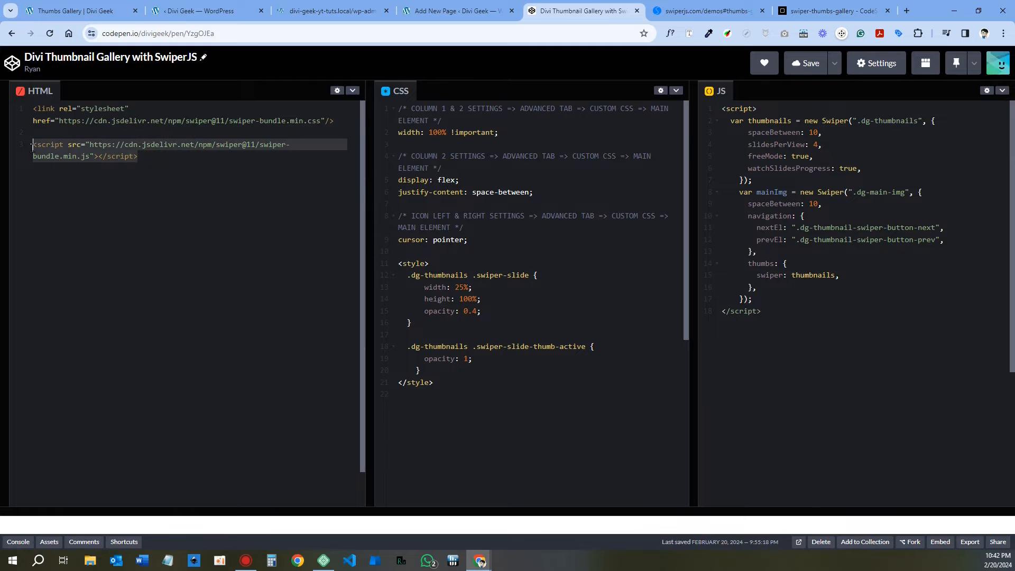
right_click(61, 141)
click(103, 194)
Name the second HFCM snippet "SwiperJS JS CDN".
click(304, 9)
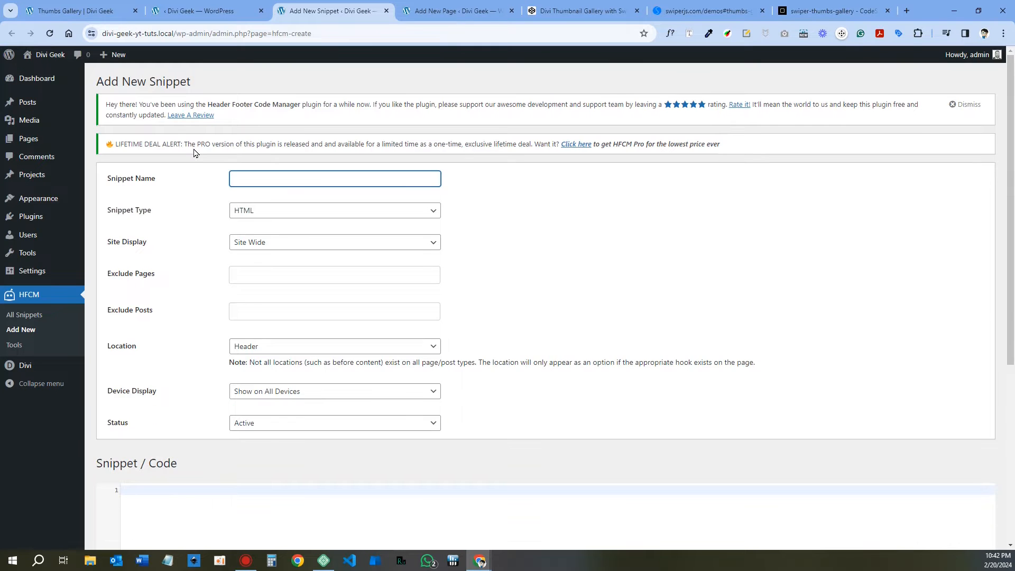
text(SwiperJs JS CDN)
click(264, 179)
key(BackSpace)
text(S)
Limit the JS snippet to the specific page Swiper JS Thumbnail Gallery and set its location to Footer.
click(239, 244)
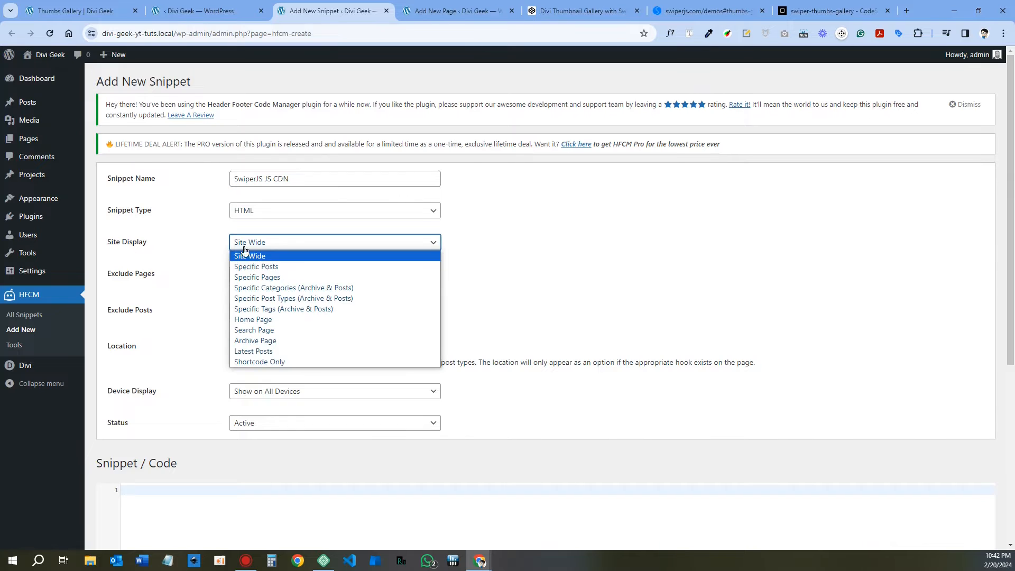
click(265, 277)
click(257, 274)
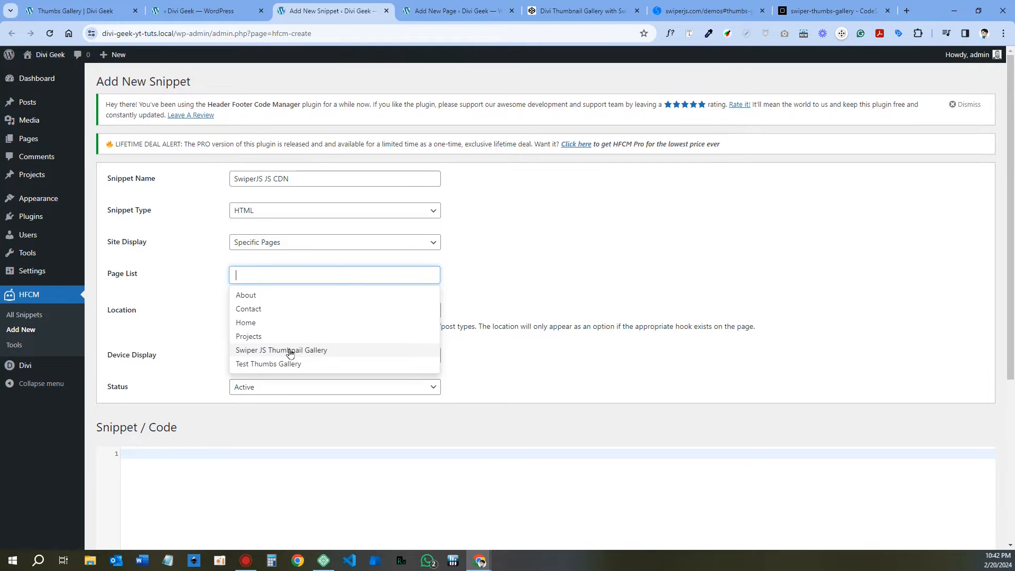
click(263, 351)
click(507, 272)
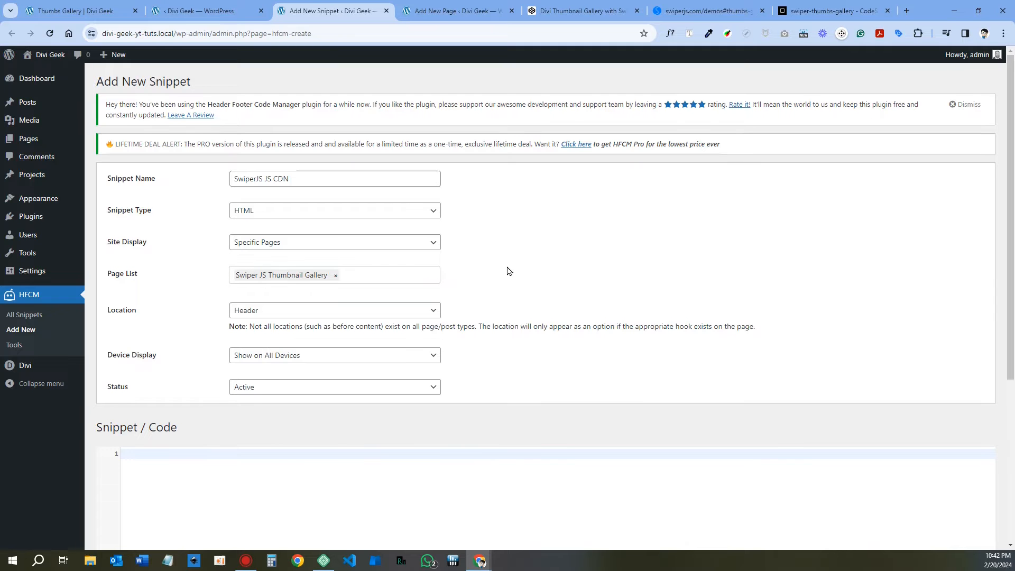
click(268, 313)
click(254, 358)
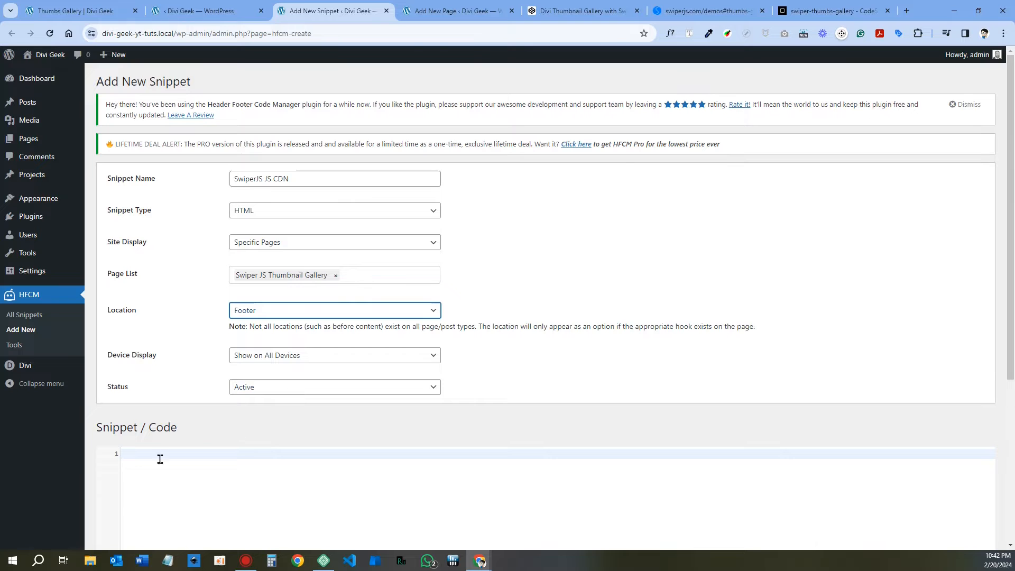
Paste the copied swiper-bundle.min.js script tag into the snippet's code and save the snippet.
scroll(160, 456, down, 2)
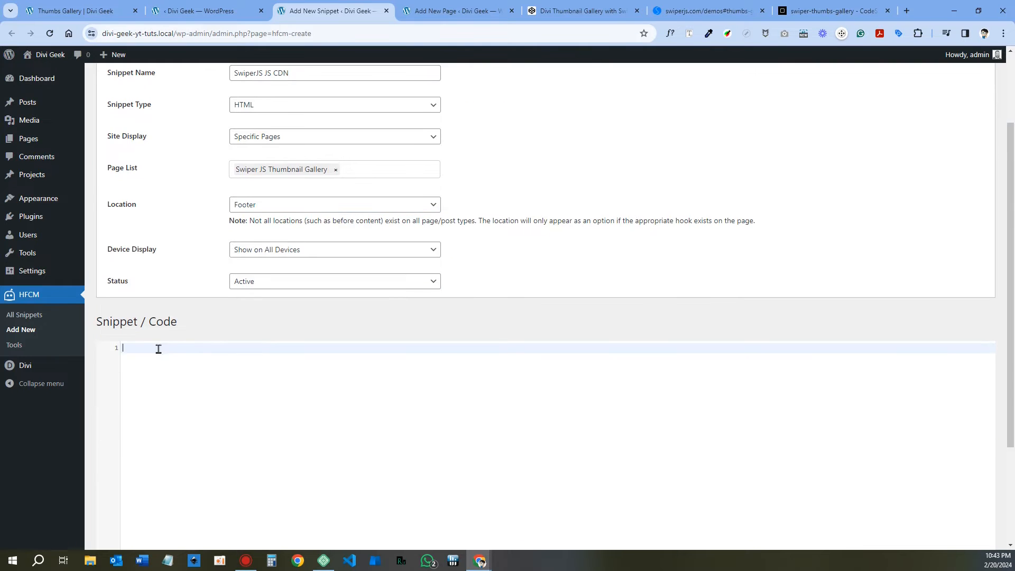
key(ctrl+v)
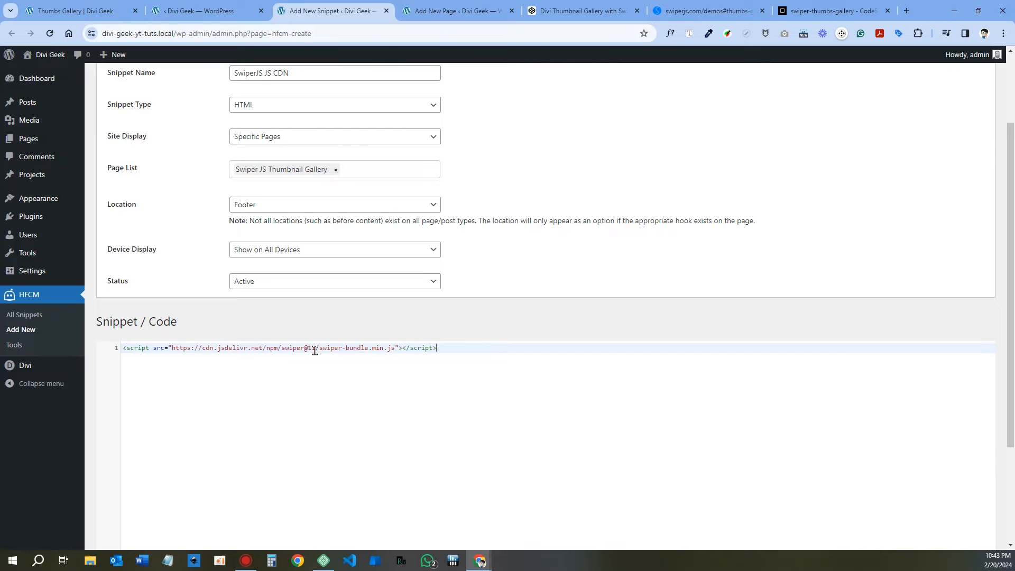
scroll(217, 360, down, 3)
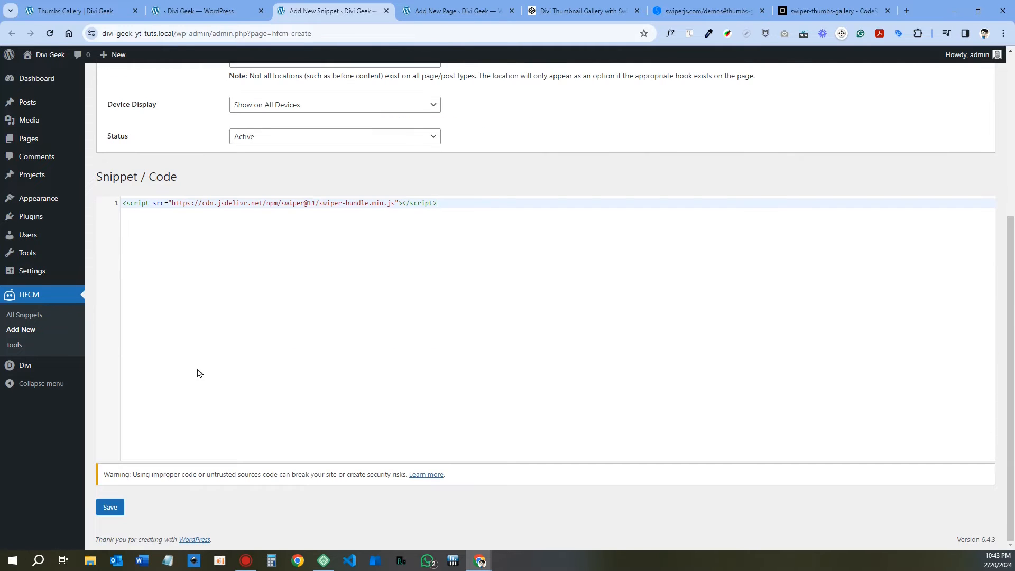
click(109, 511)
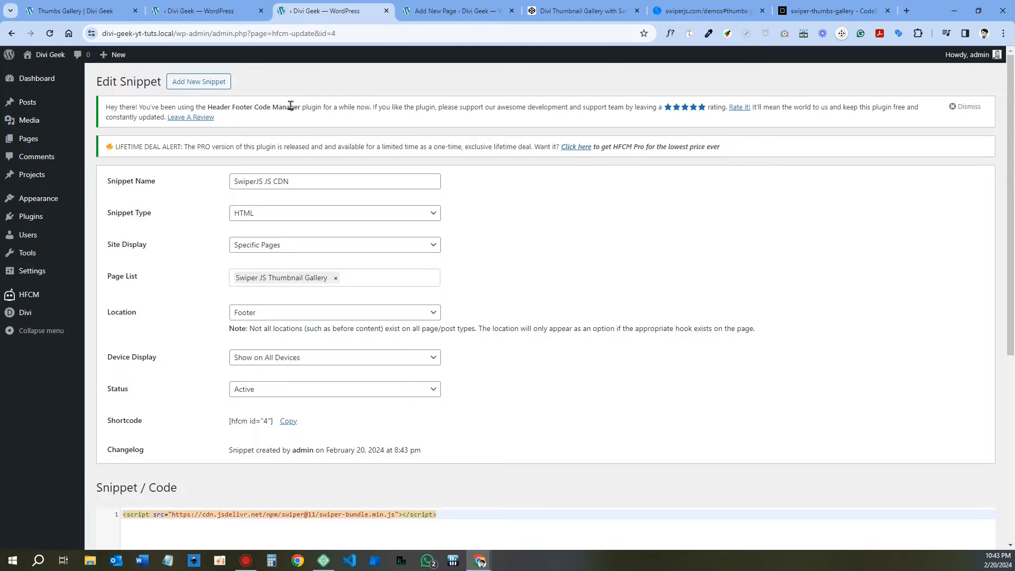
Open the Swiper JS Thumbnail Gallery page in the Divi Builder and start building it from scratch.
click(423, 19)
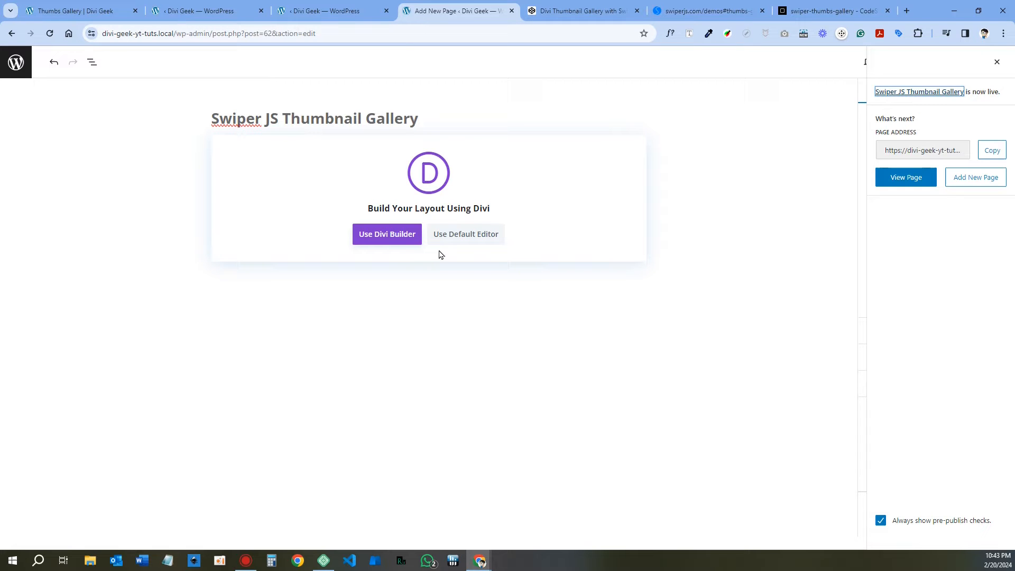
click(377, 239)
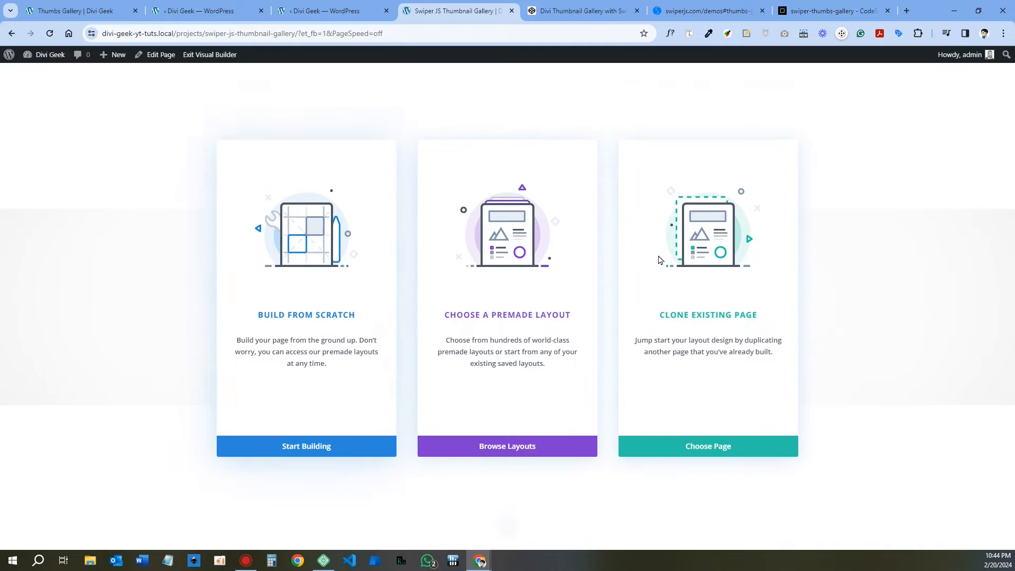
click(325, 238)
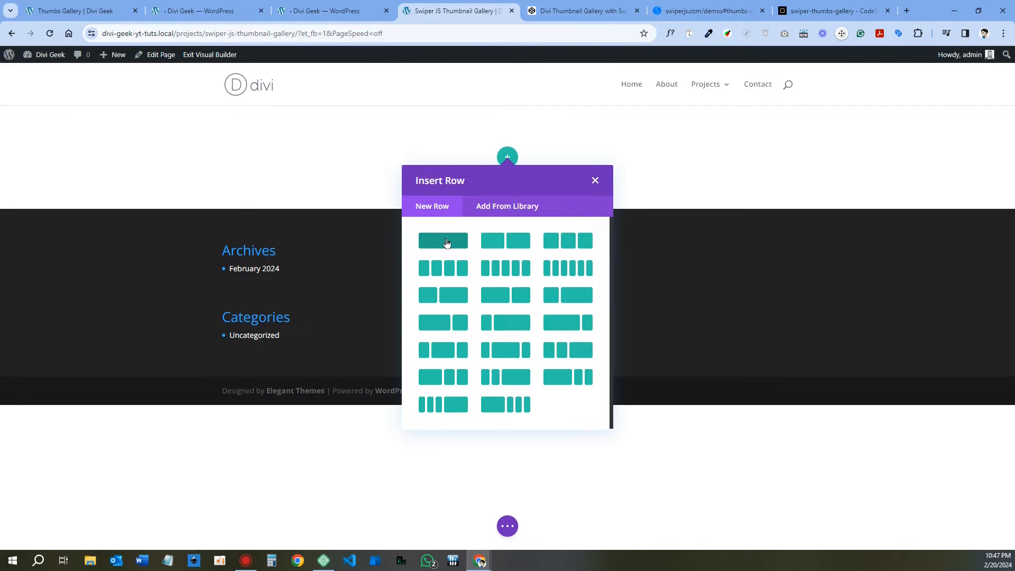
Insert a single-column row containing an Image module with the placeholder image, and accept the module's settings.
click(443, 241)
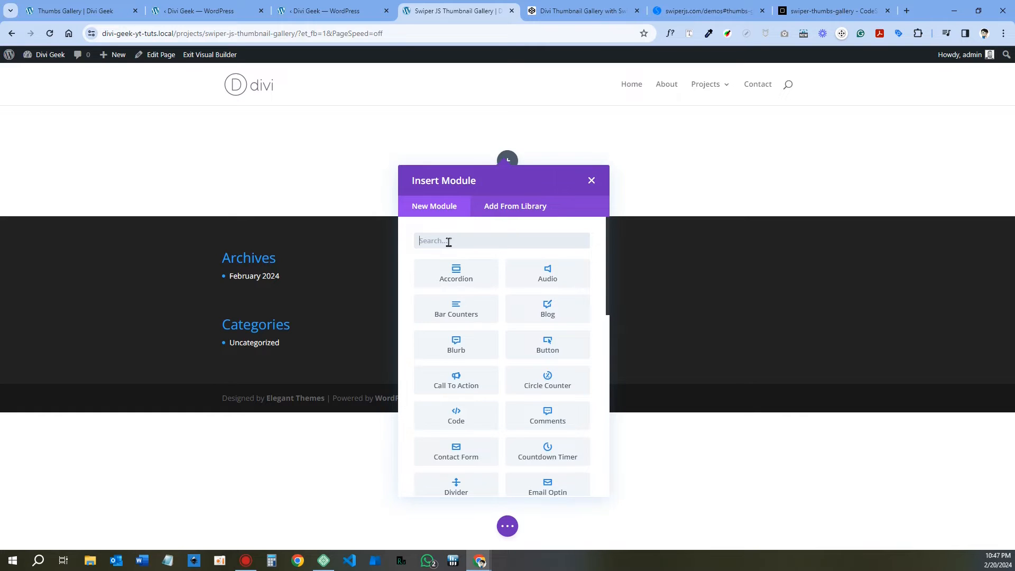
text(image)
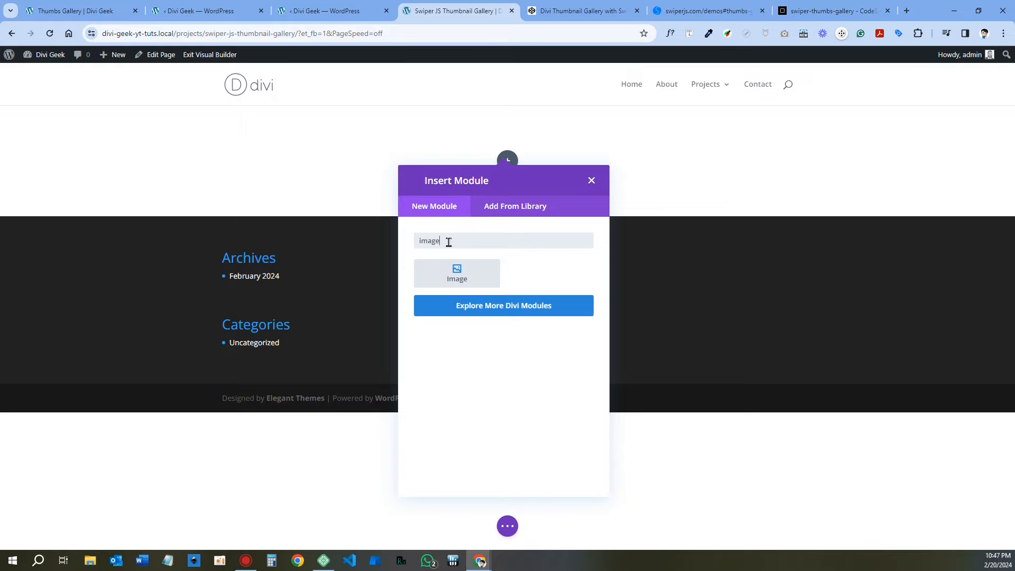
click(458, 276)
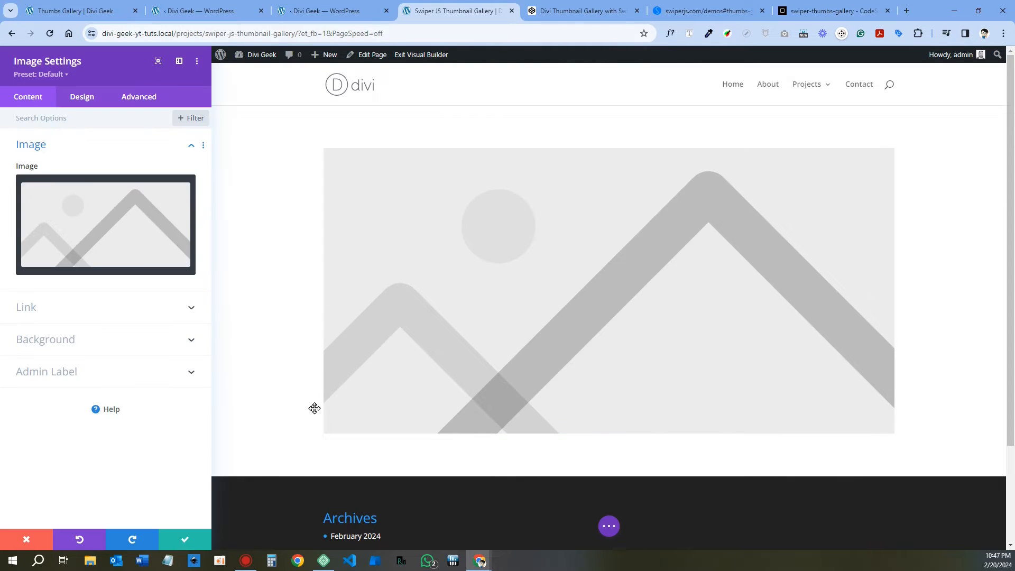
click(196, 539)
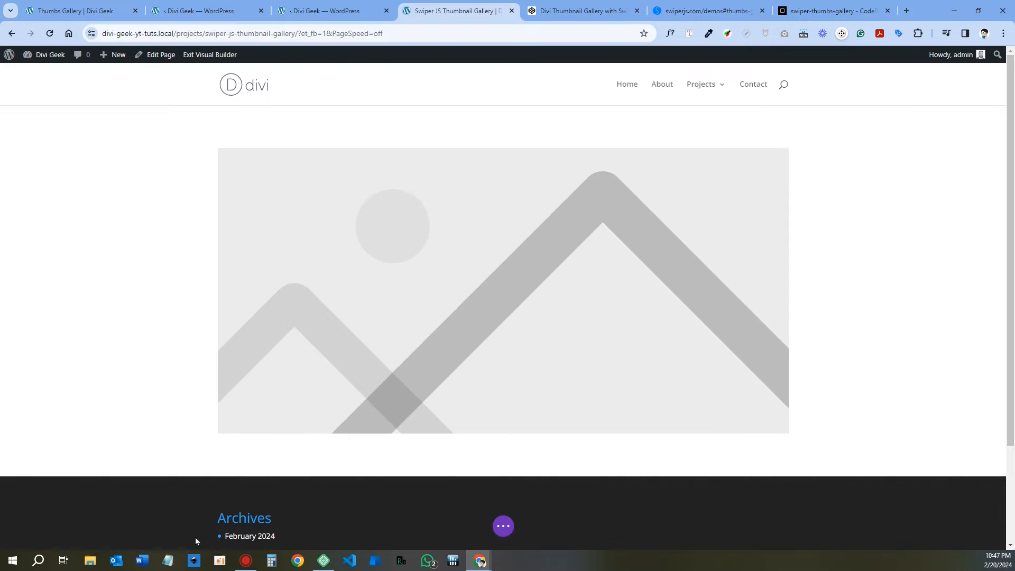
Examine the Swiper Thumbs gallery demo and the slide markup in its Core CodeSandbox, alongside the CodePen code.
mouse_move(410, 157)
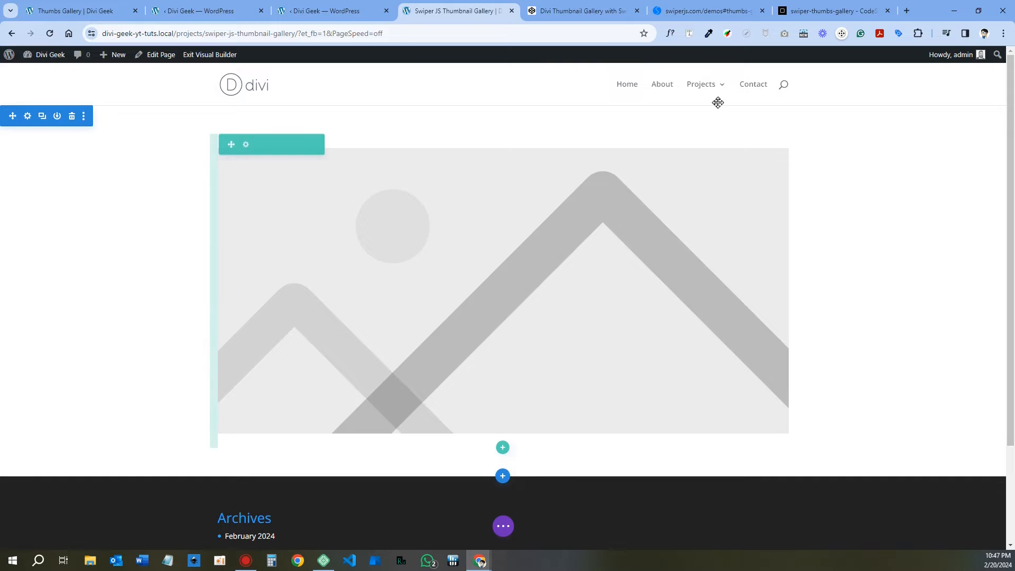
click(698, 7)
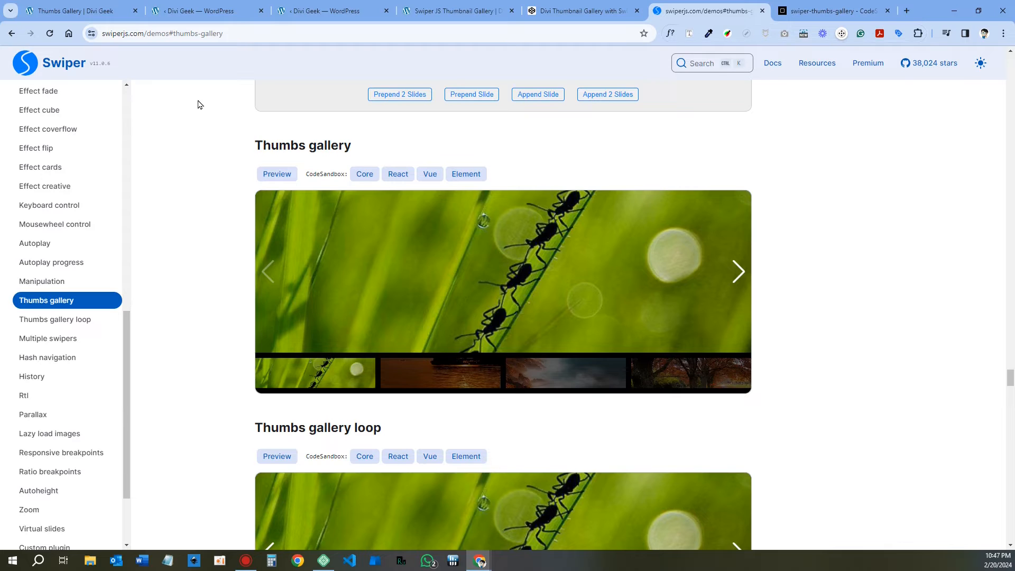
click(182, 34)
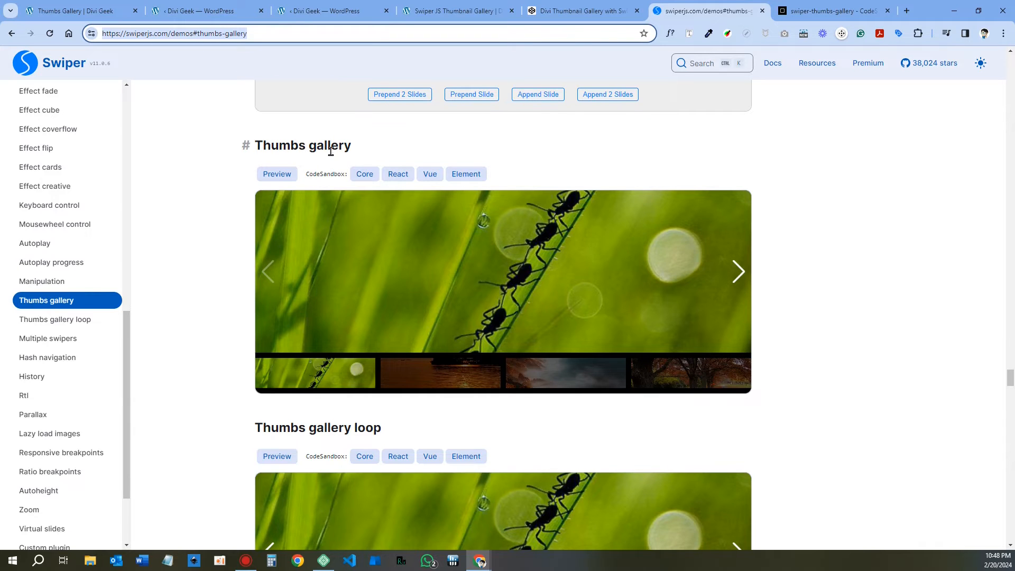
click(363, 181)
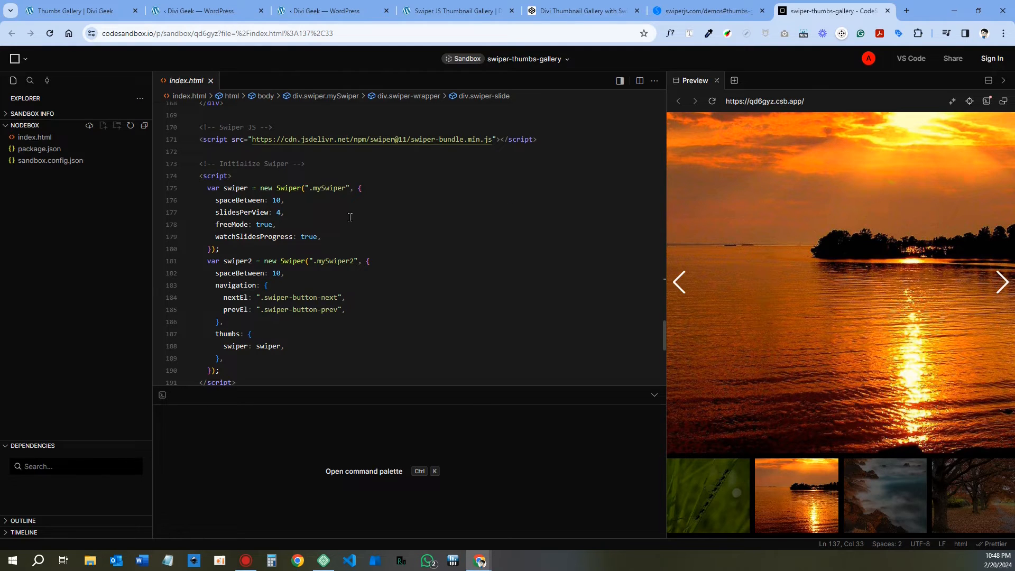
scroll(351, 250, up, 9)
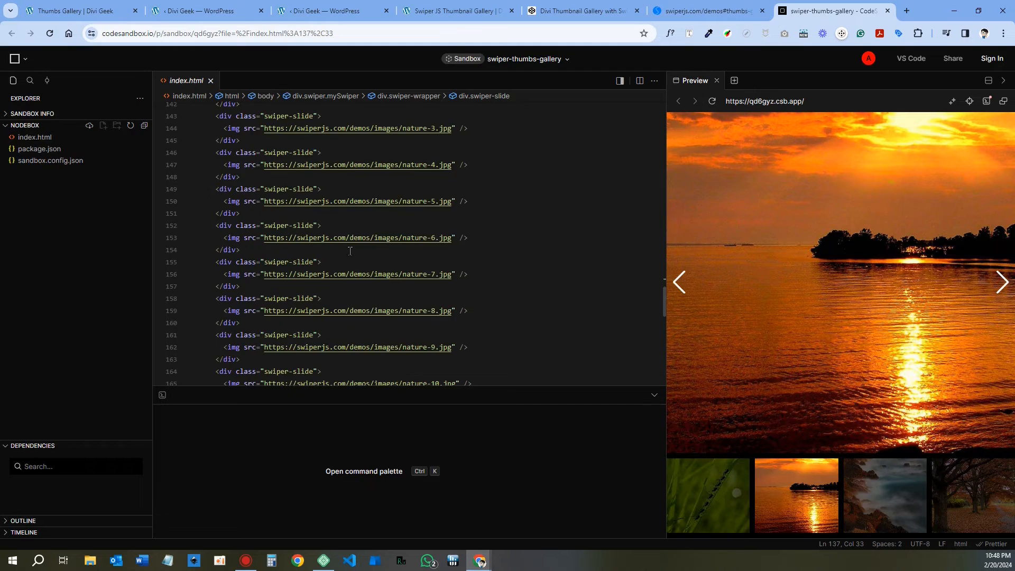
scroll(351, 251, up, 7)
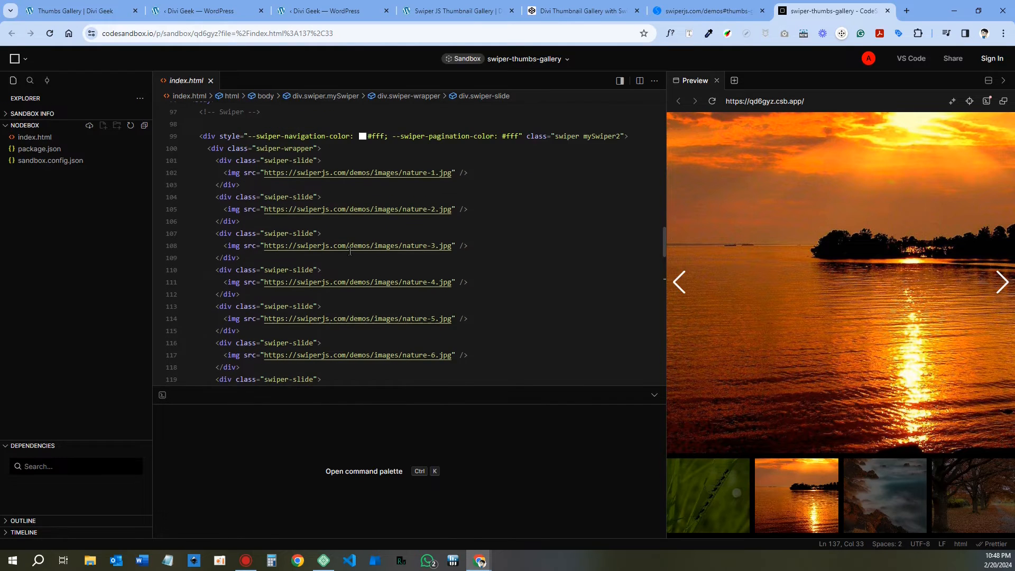
scroll(350, 251, up, 2)
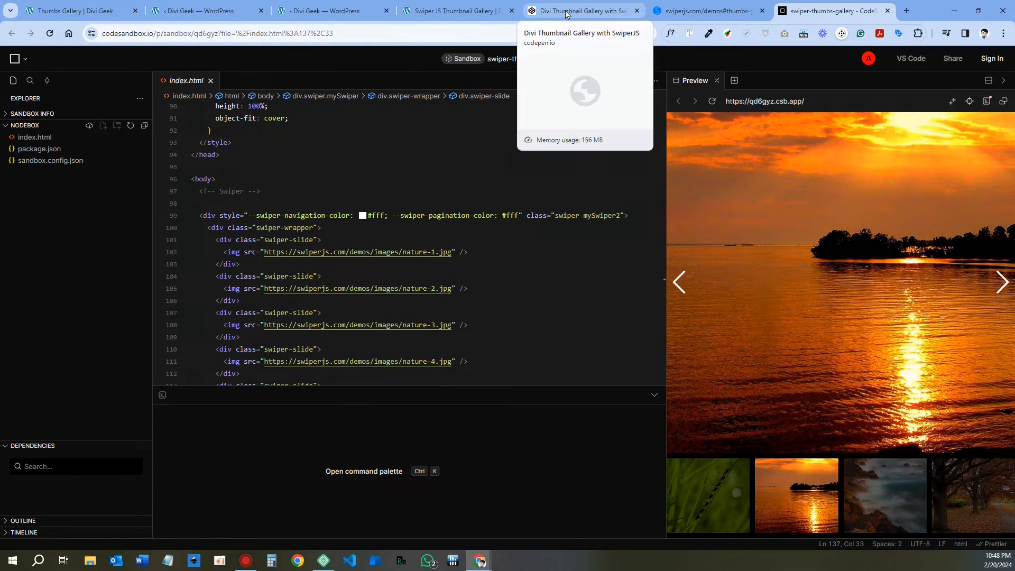
click(610, 11)
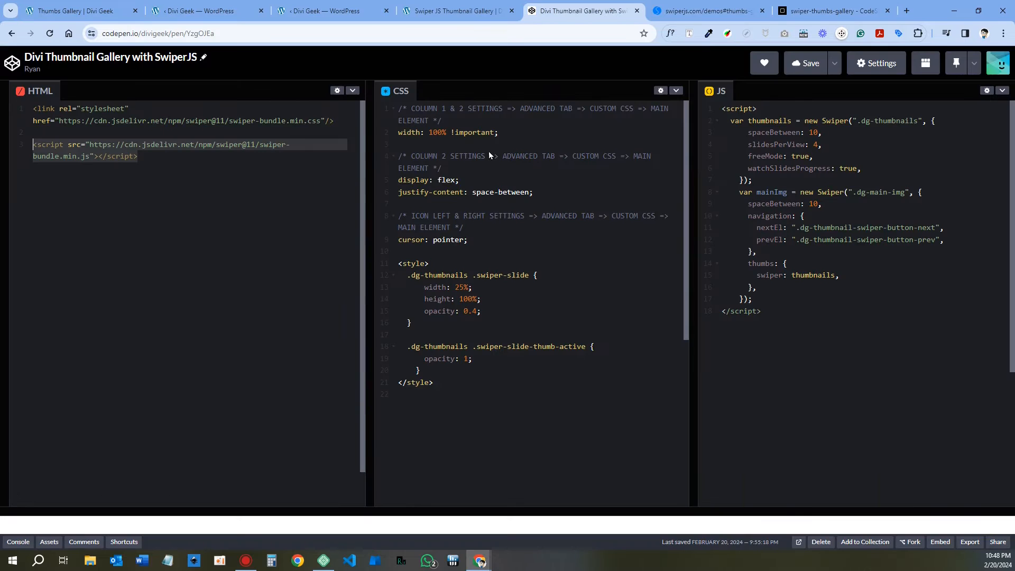
click(848, 5)
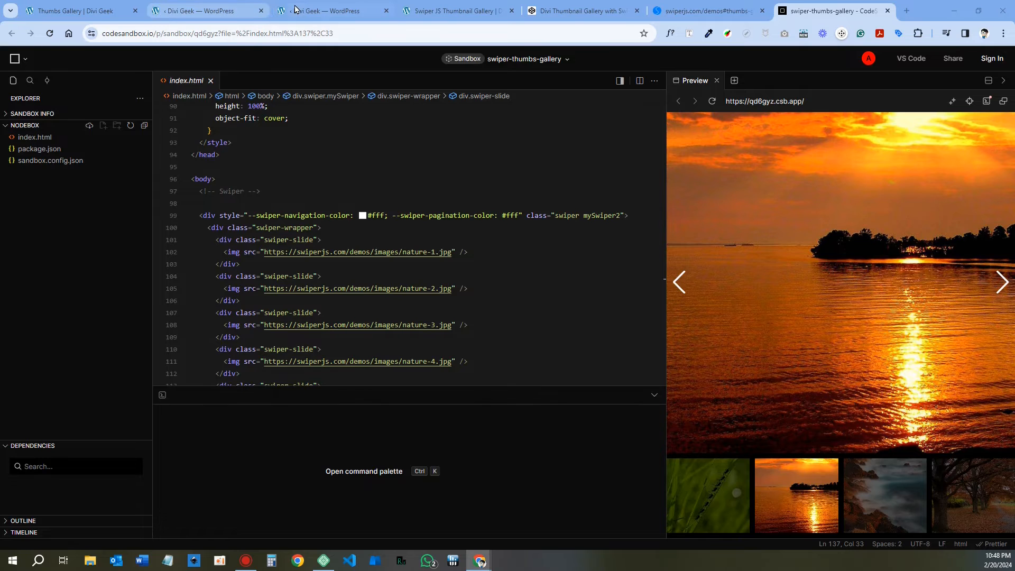
On the Swiper JS Thumbnail Gallery page, enable a custom gutter width for the image row and set it to 1.
click(429, 5)
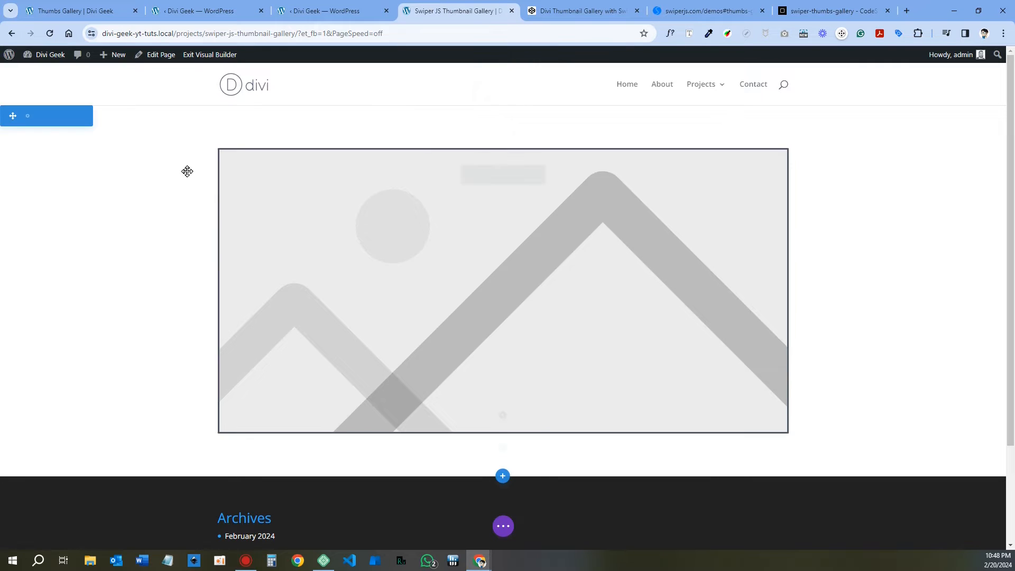
mouse_move(248, 151)
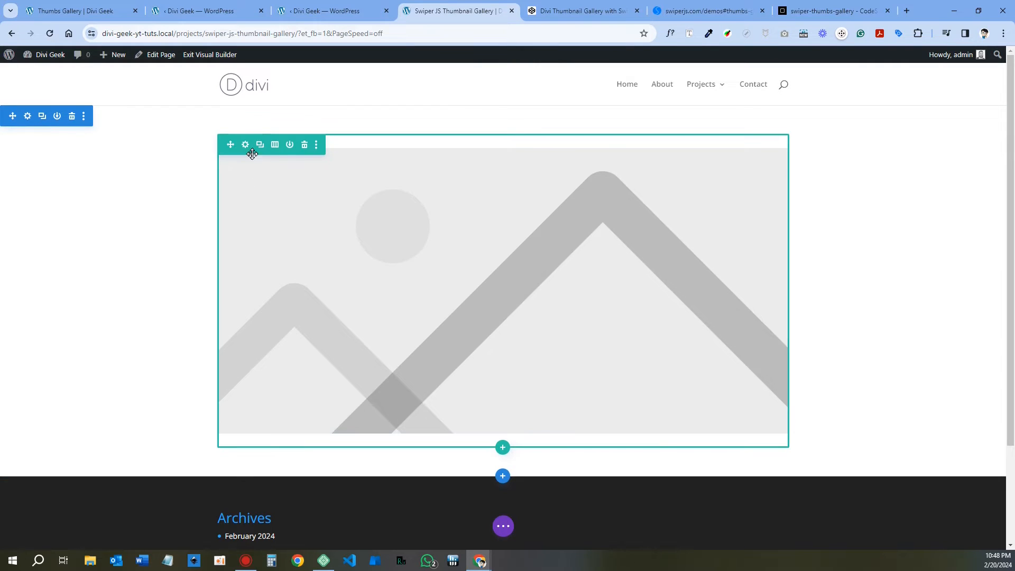
click(246, 146)
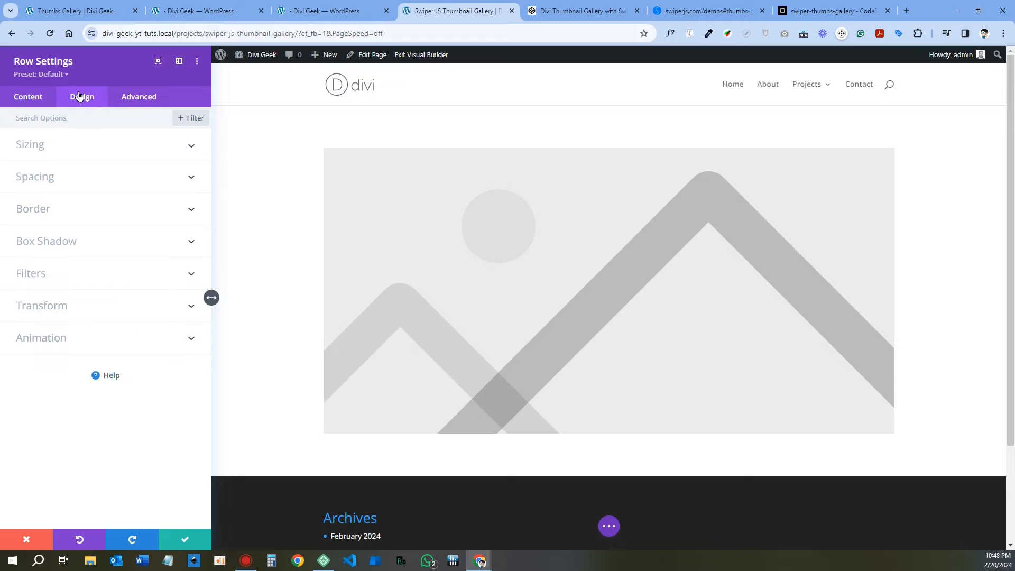
click(41, 148)
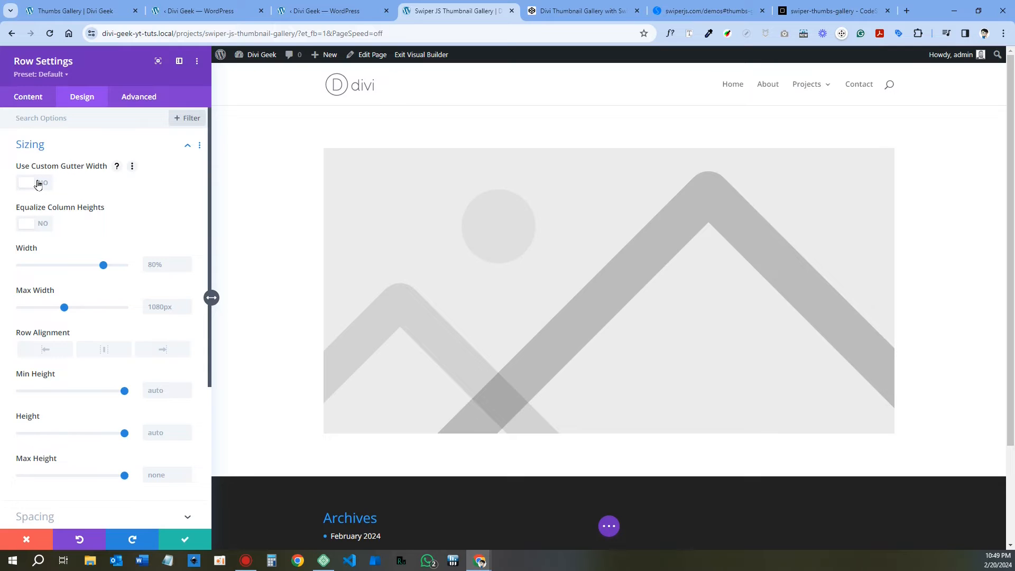
click(38, 184)
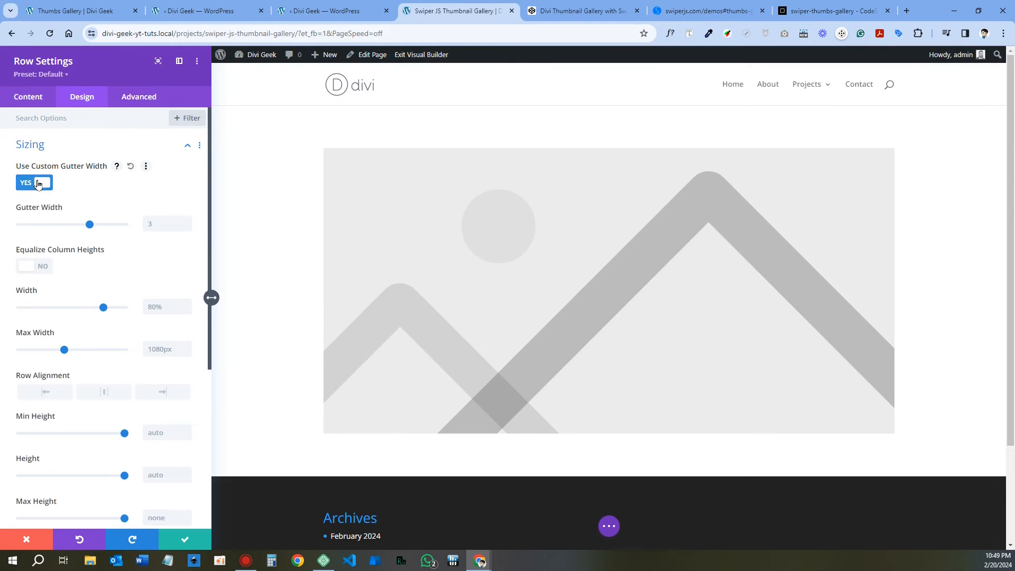
drag(88, 225, 15, 225)
Examine the swiper and mySwiper2 classes on the main gallery container in the swiper-thumbs-gallery CodeSandbox.
click(811, 15)
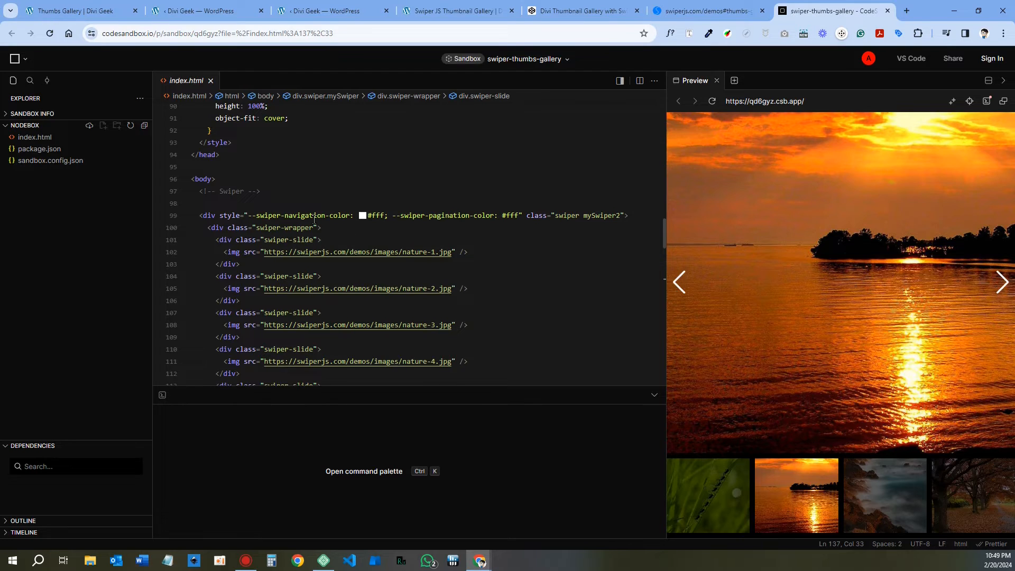
click(566, 216)
double_click(566, 216)
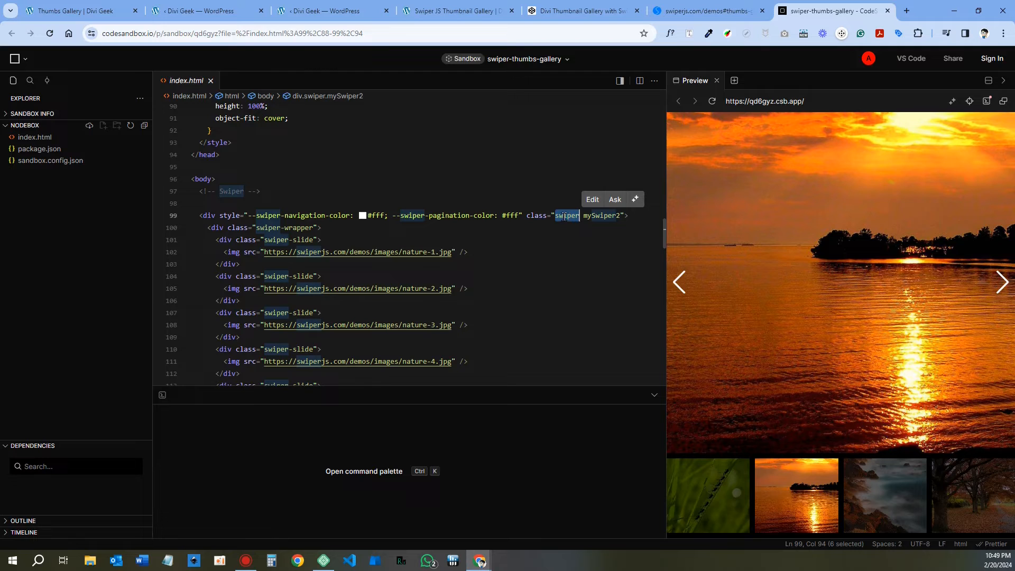
double_click(598, 216)
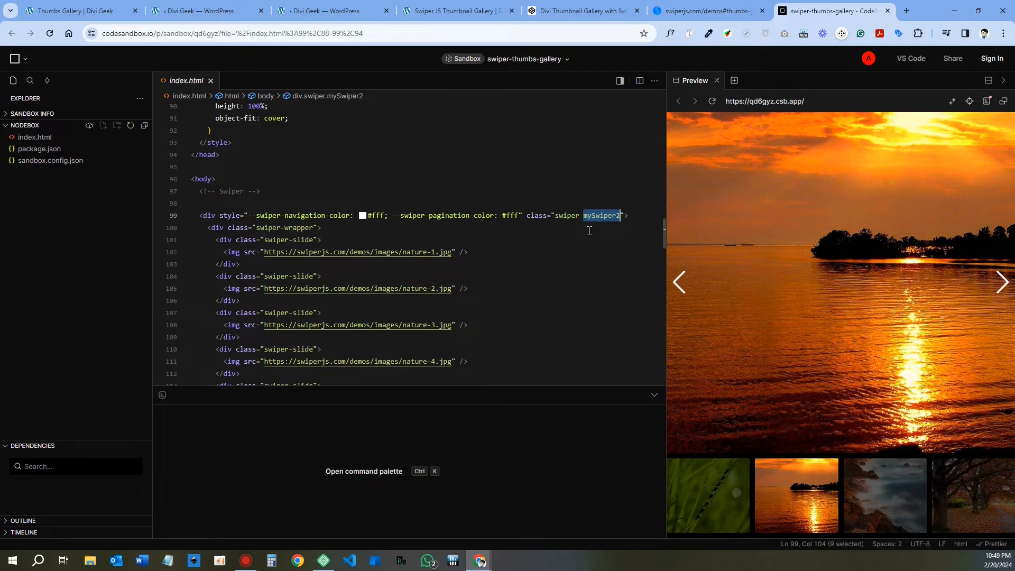
click(573, 266)
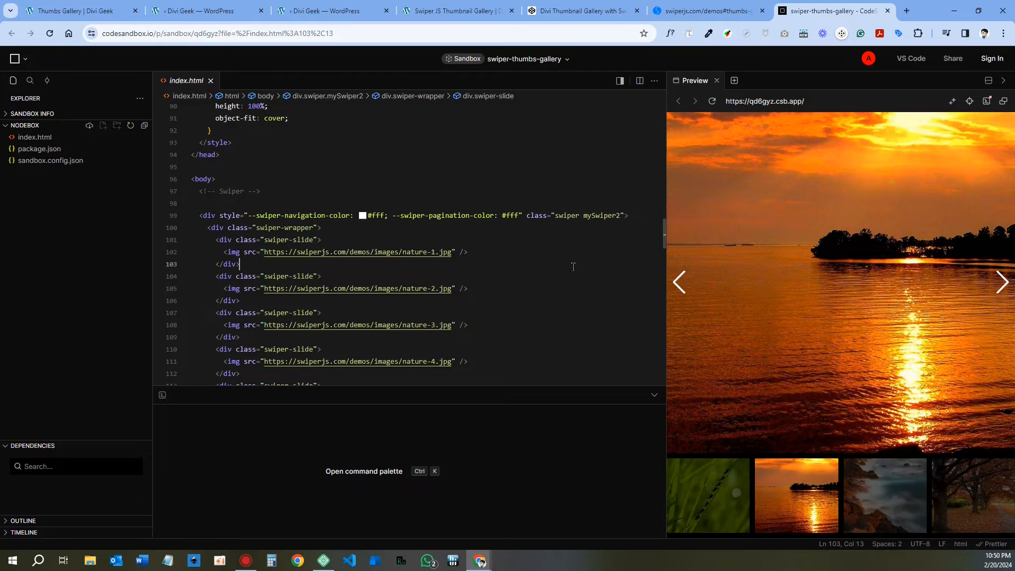
double_click(594, 215)
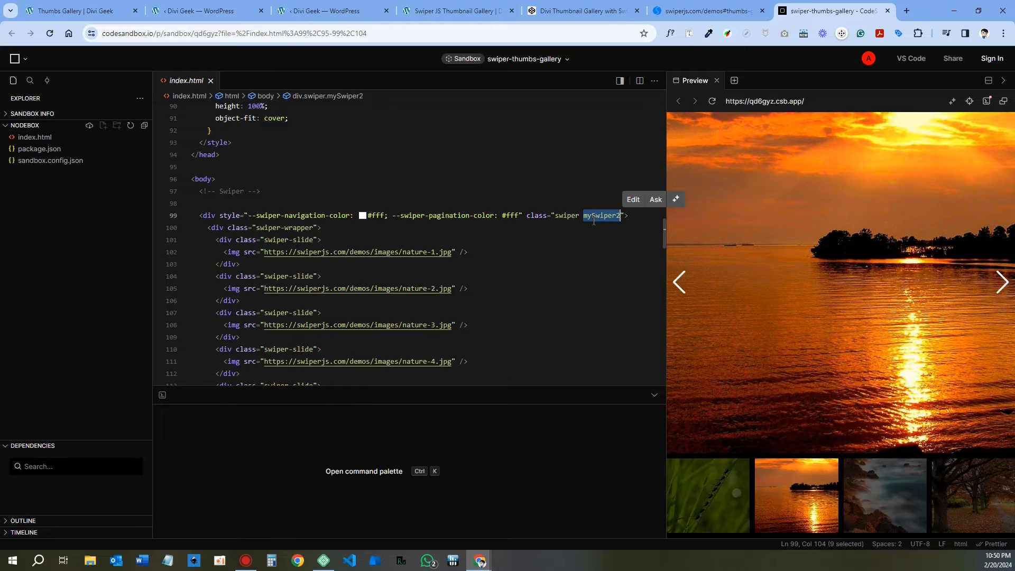
Examine the CodePen script's thumbnails and mainImg variables, their class selectors, and the next and previous navigation selectors.
click(582, 11)
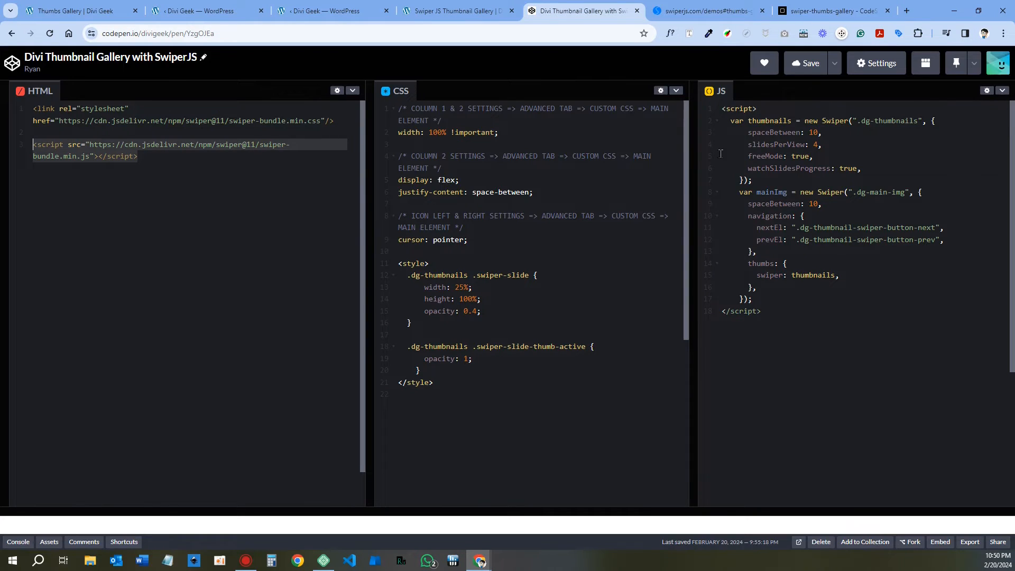
double_click(737, 121)
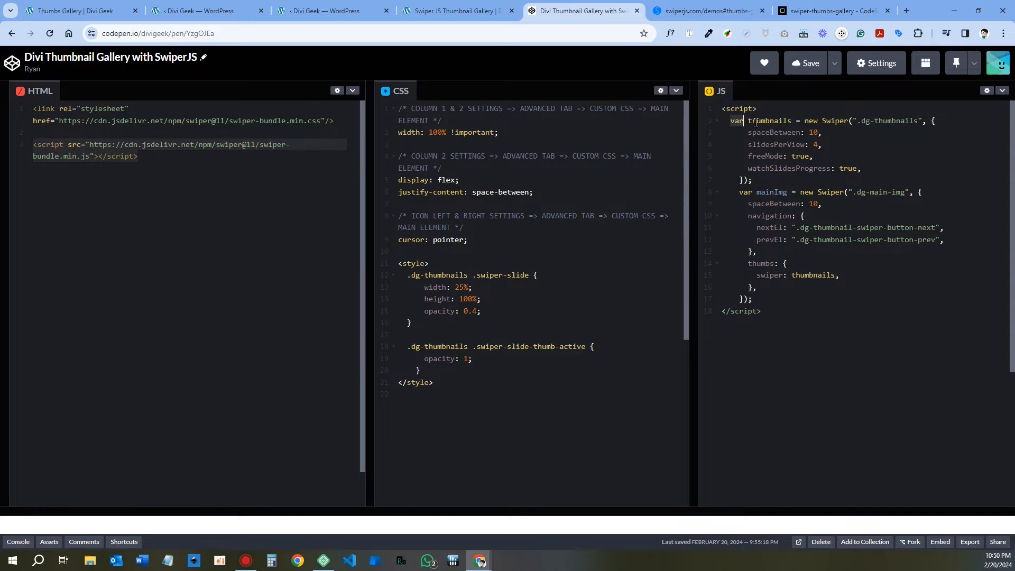
double_click(767, 120)
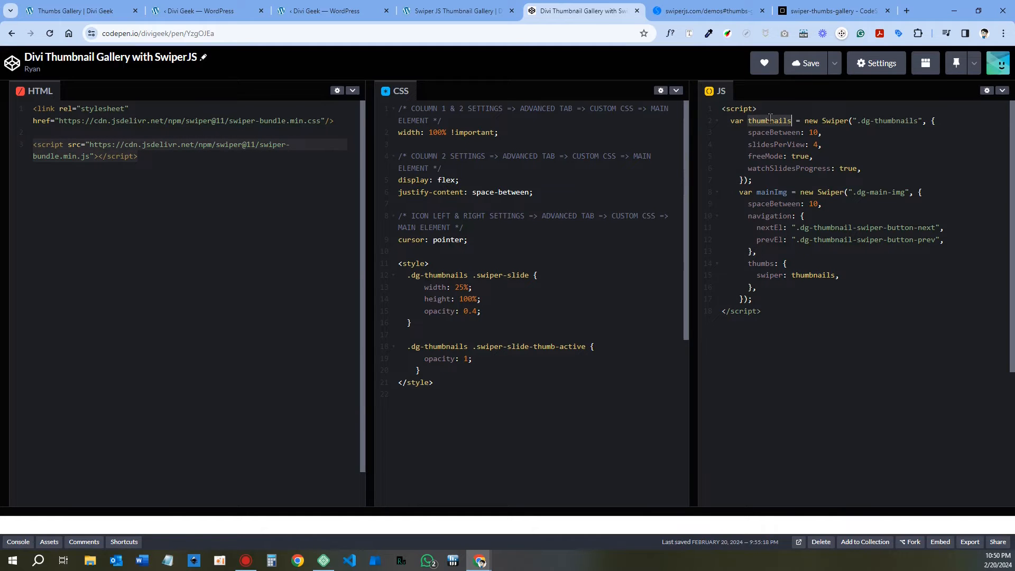
double_click(767, 119)
double_click(773, 193)
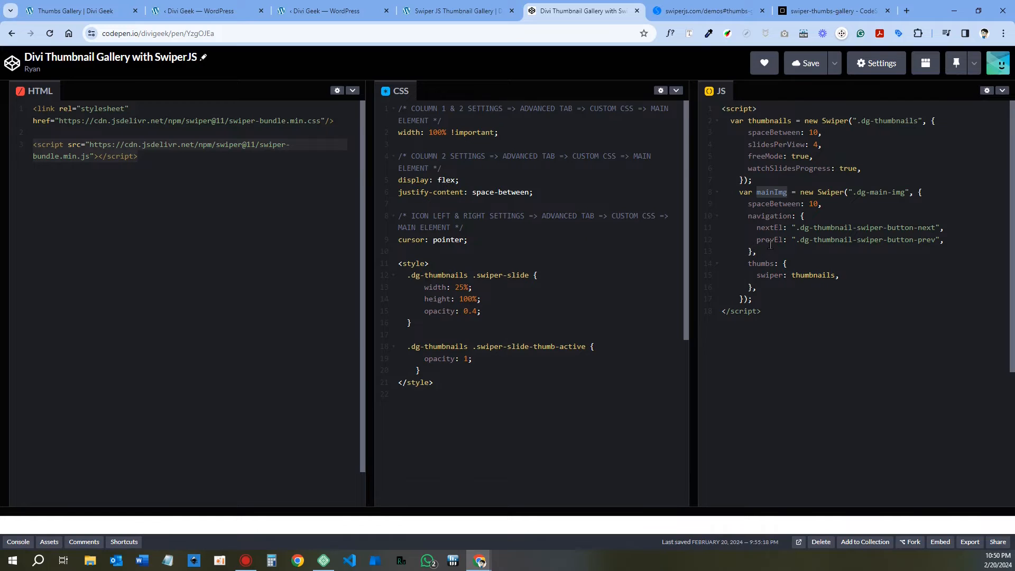
drag(861, 121, 915, 121)
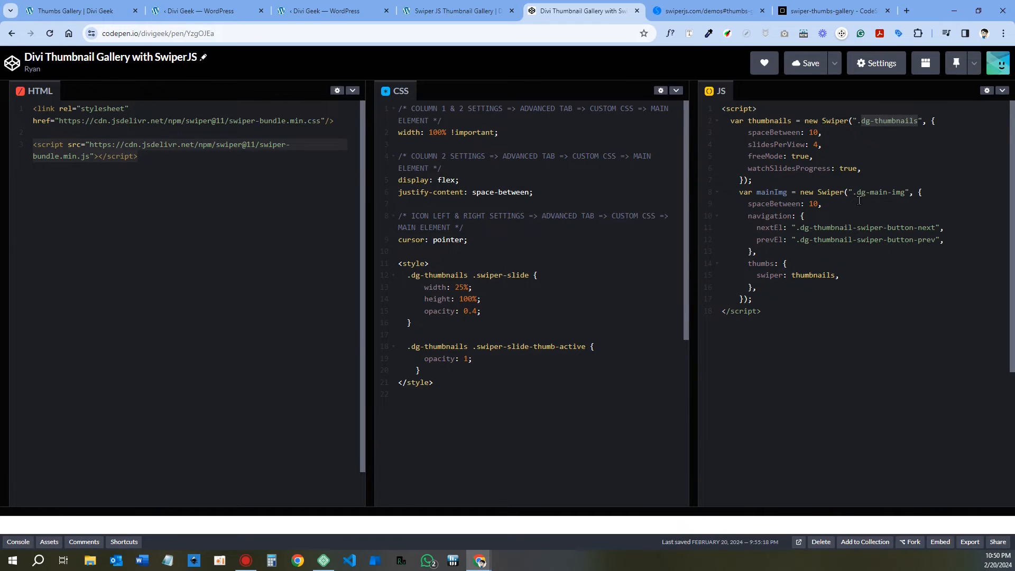
drag(857, 192, 905, 192)
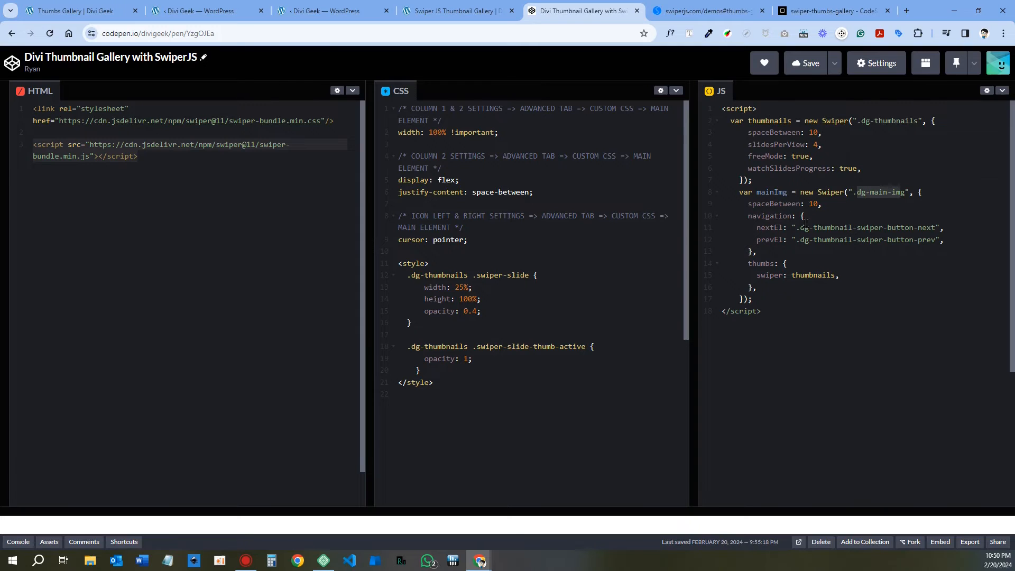
drag(801, 227, 934, 227)
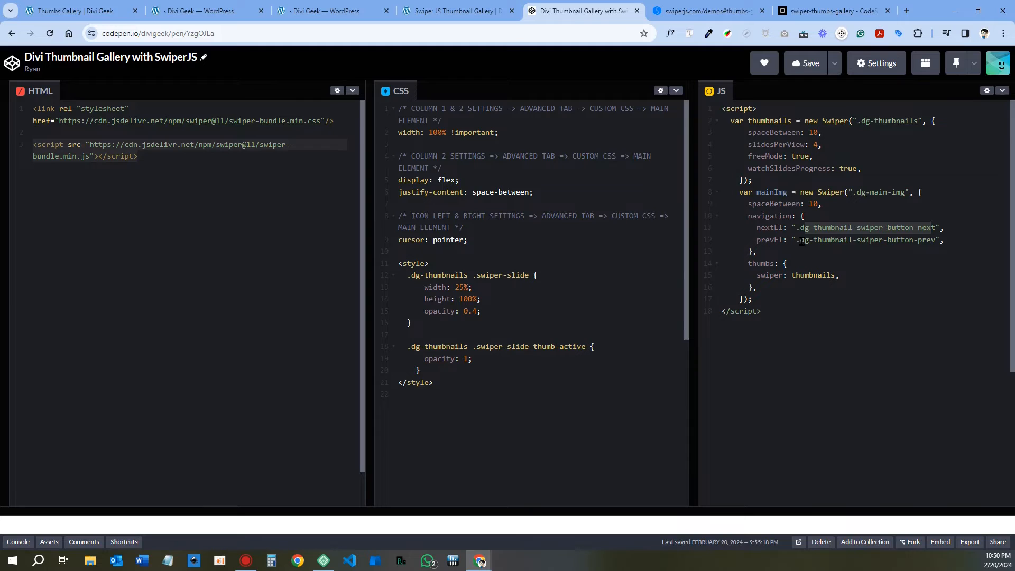
drag(801, 239, 935, 240)
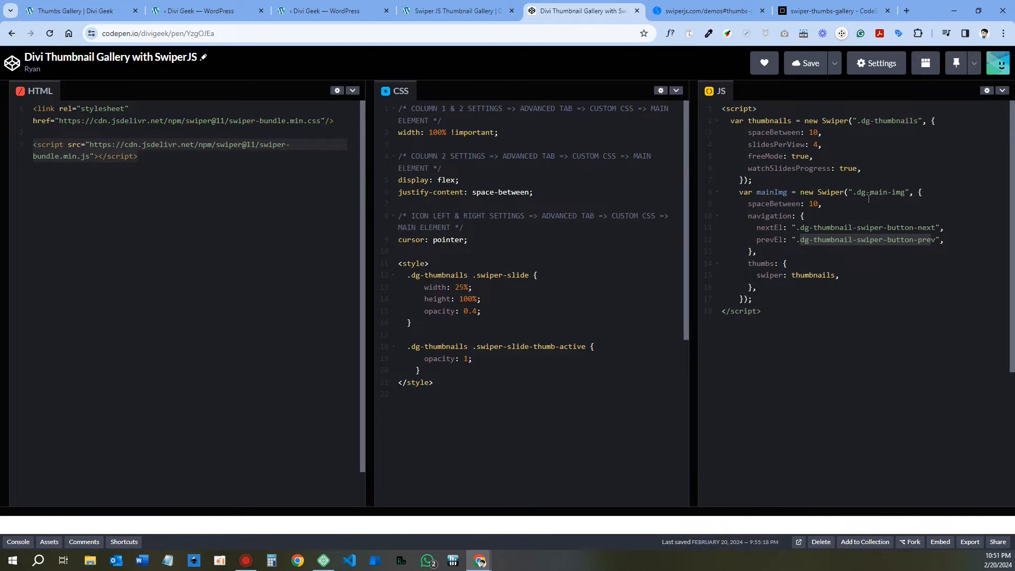
Review how the two Swiper variables map to their selectors and how the thumbs option references the thumbnails variable.
double_click(769, 120)
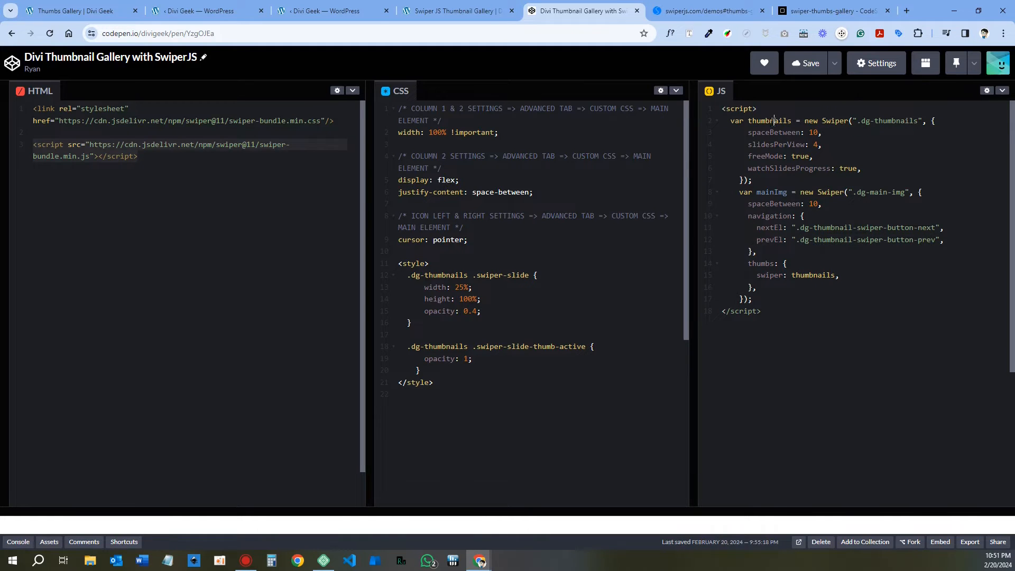
double_click(775, 192)
double_click(738, 121)
double_click(762, 120)
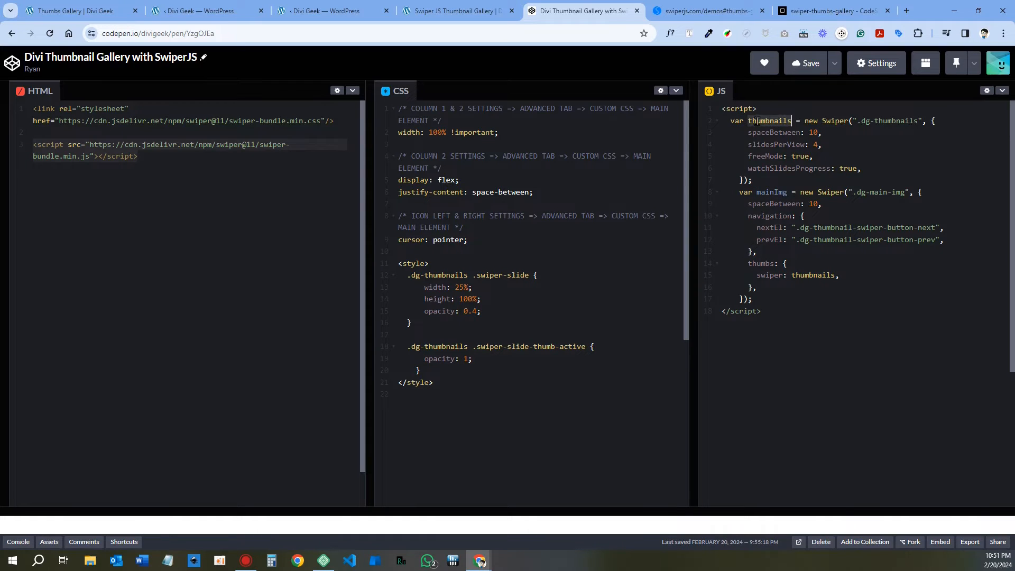
double_click(778, 192)
drag(859, 120, 915, 121)
drag(857, 192, 907, 192)
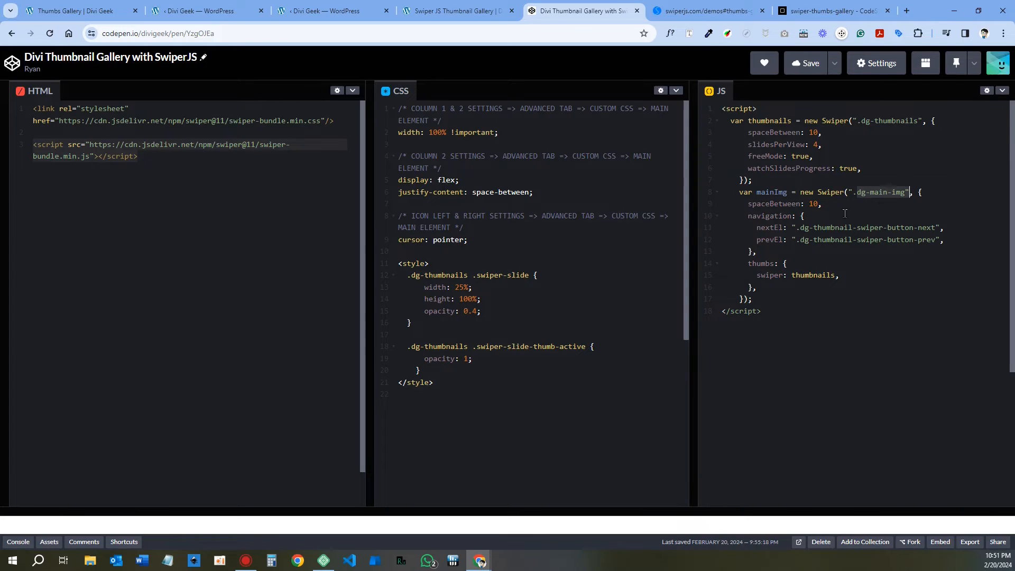
drag(804, 228, 920, 240)
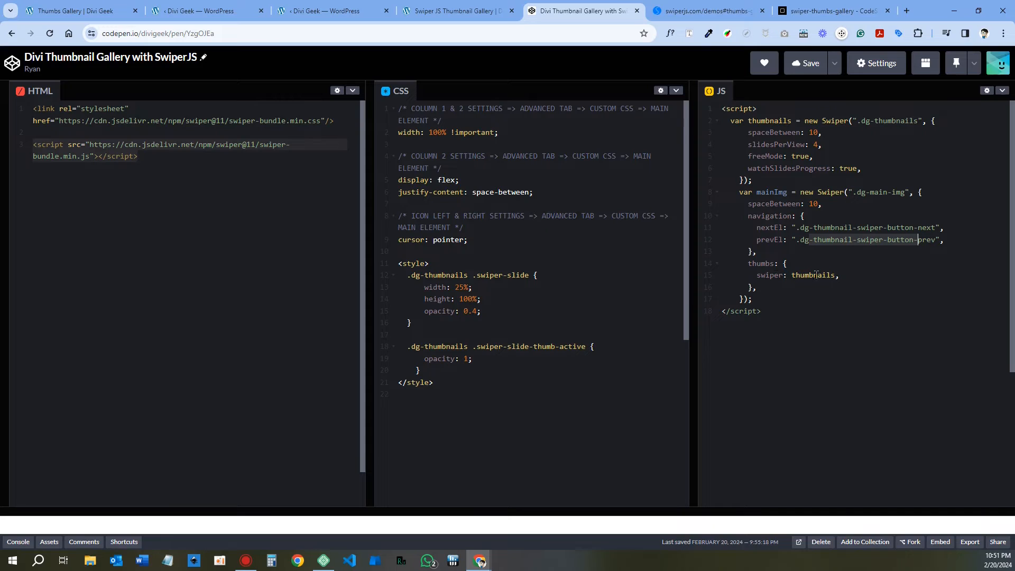
double_click(770, 123)
double_click(819, 276)
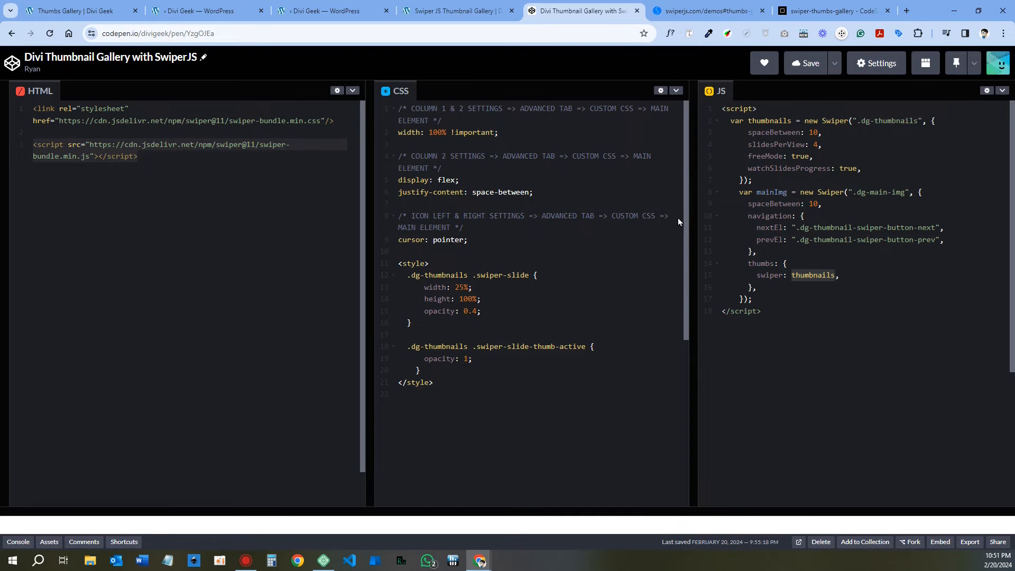
Copy the swiper class name from the CodeSandbox markup and paste it as the Divi row's CSS class.
click(833, 11)
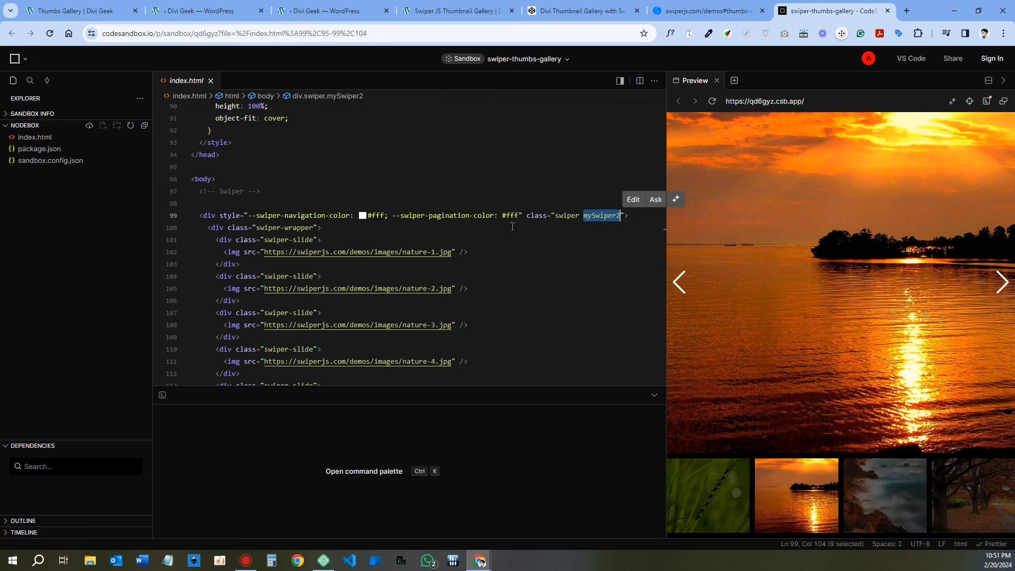
double_click(568, 215)
key(ctrl+c)
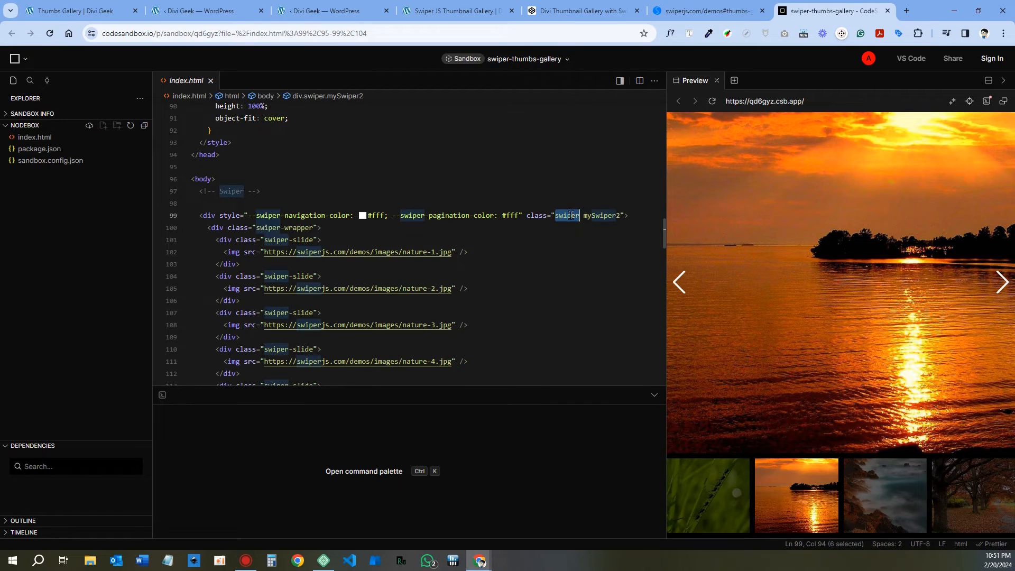
right_click(568, 215)
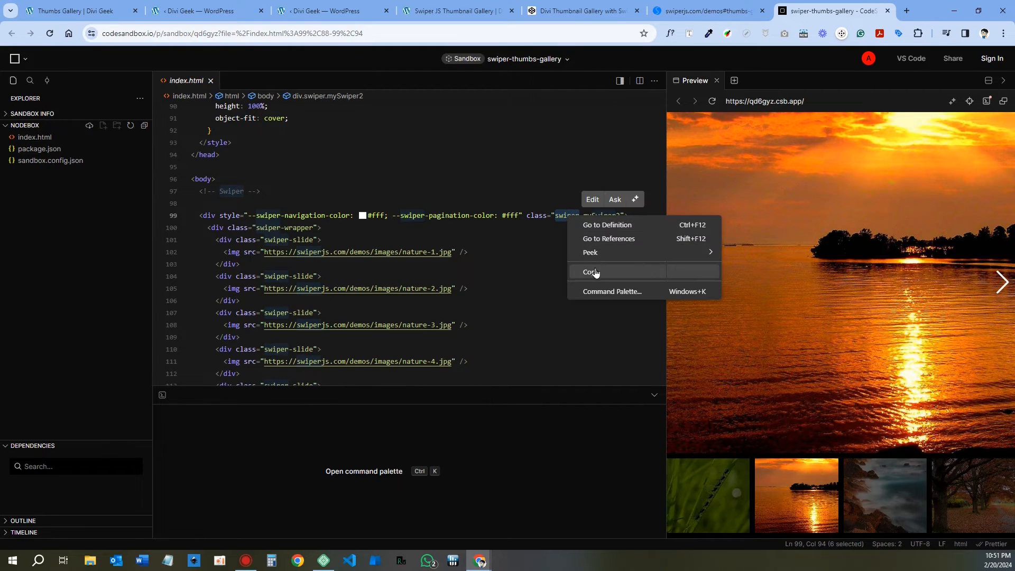
key(Escape)
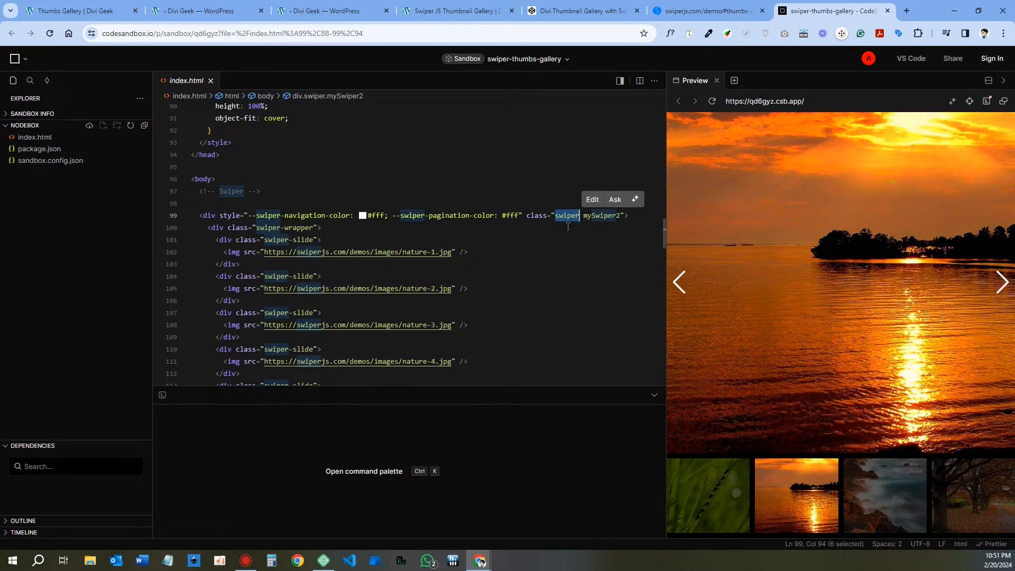
click(428, 12)
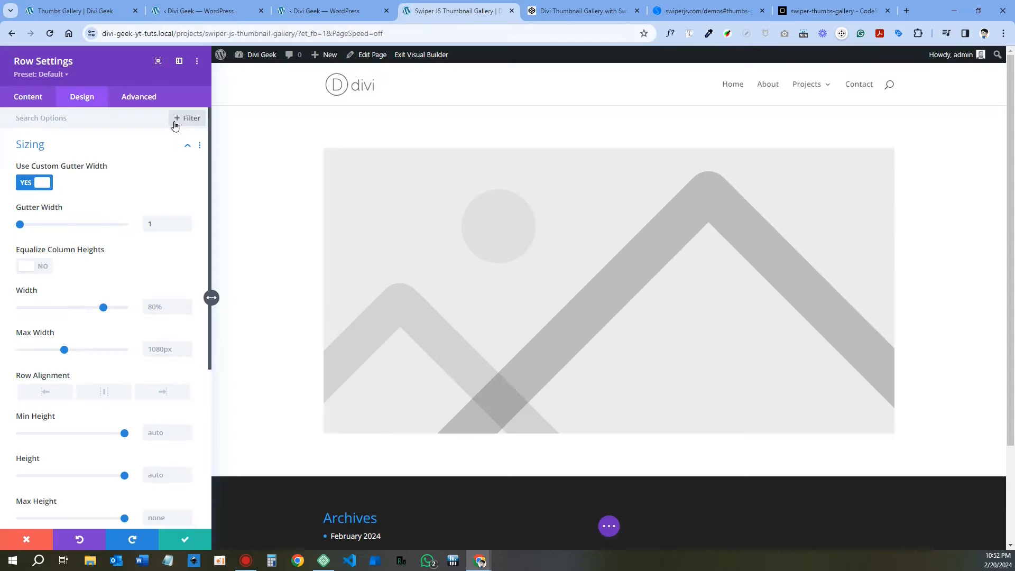
click(151, 105)
click(51, 148)
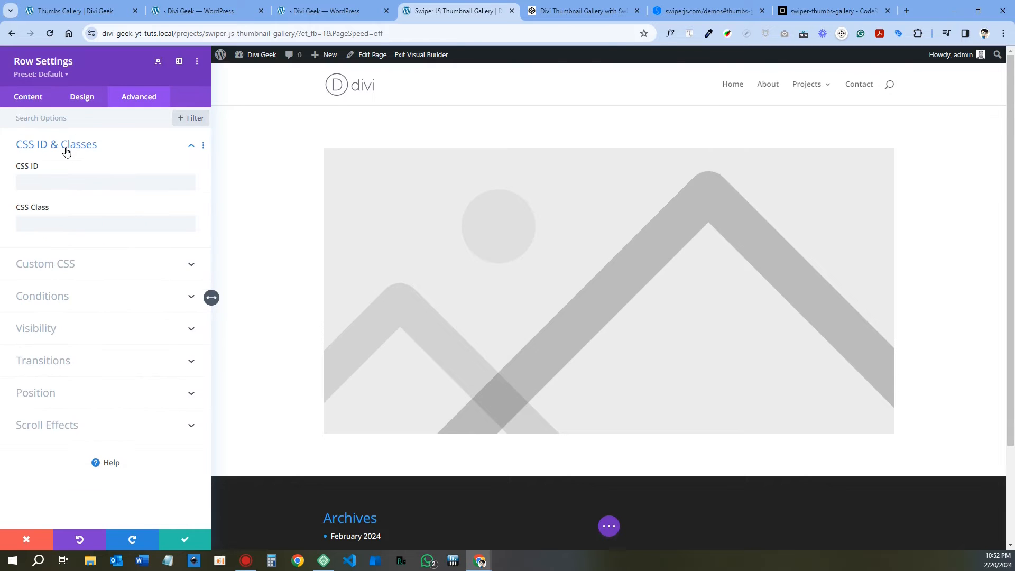
right_click(37, 227)
click(74, 332)
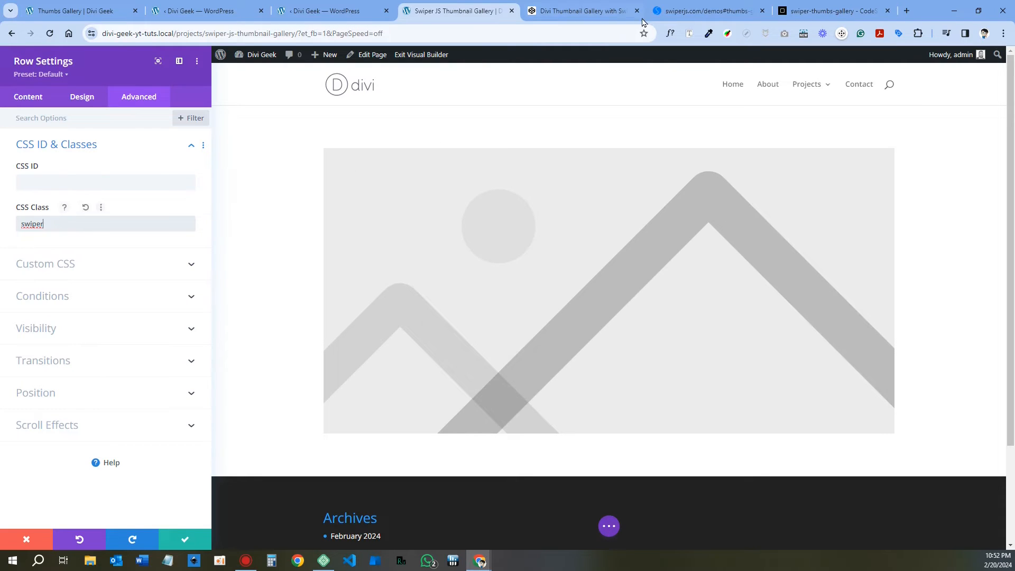
Copy the dg-main-img class from the CodePen script, add it to the row's CSS class after swiper, and return to the row's content settings.
click(600, 14)
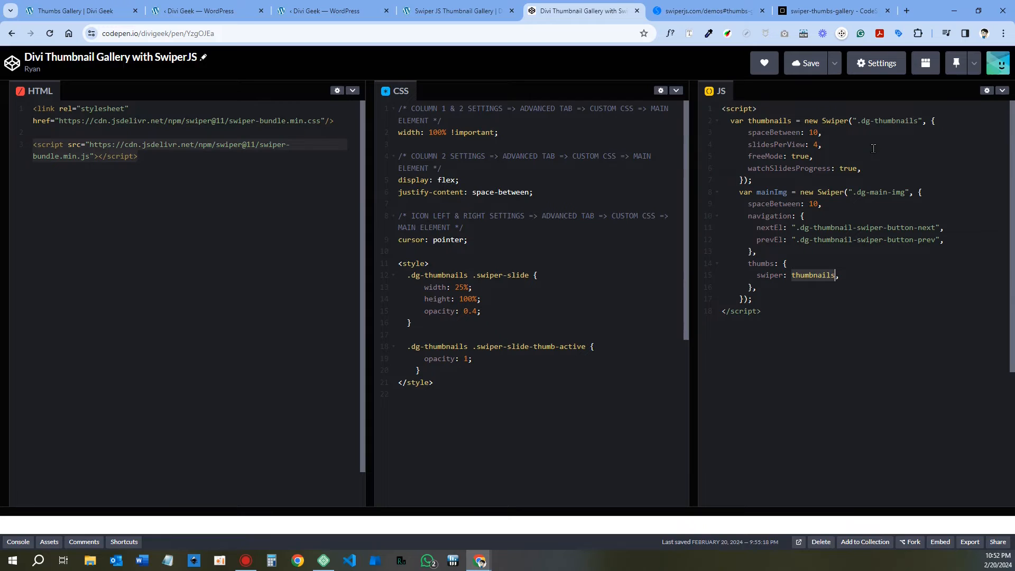
click(861, 194)
drag(858, 193, 906, 193)
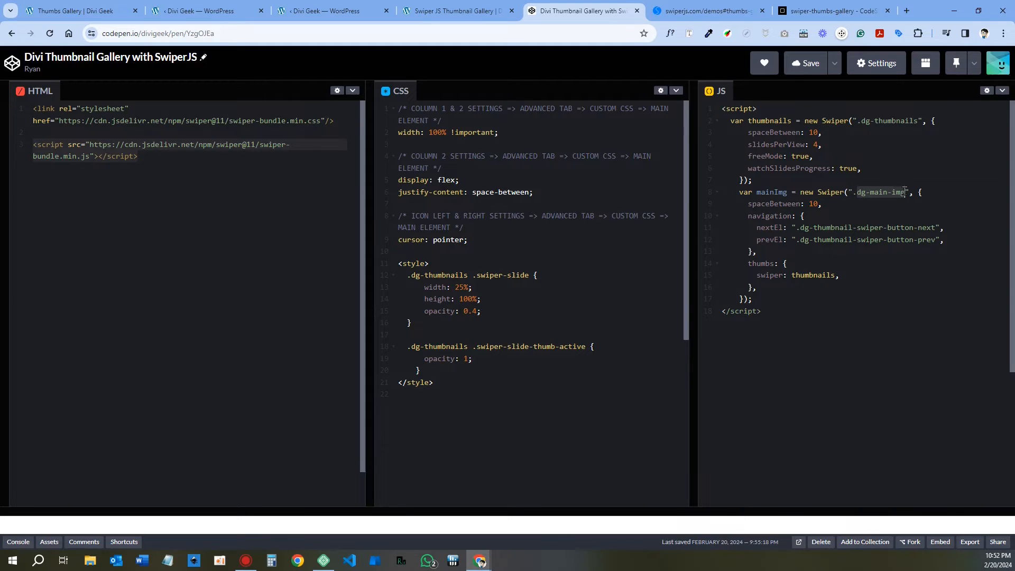
right_click(881, 196)
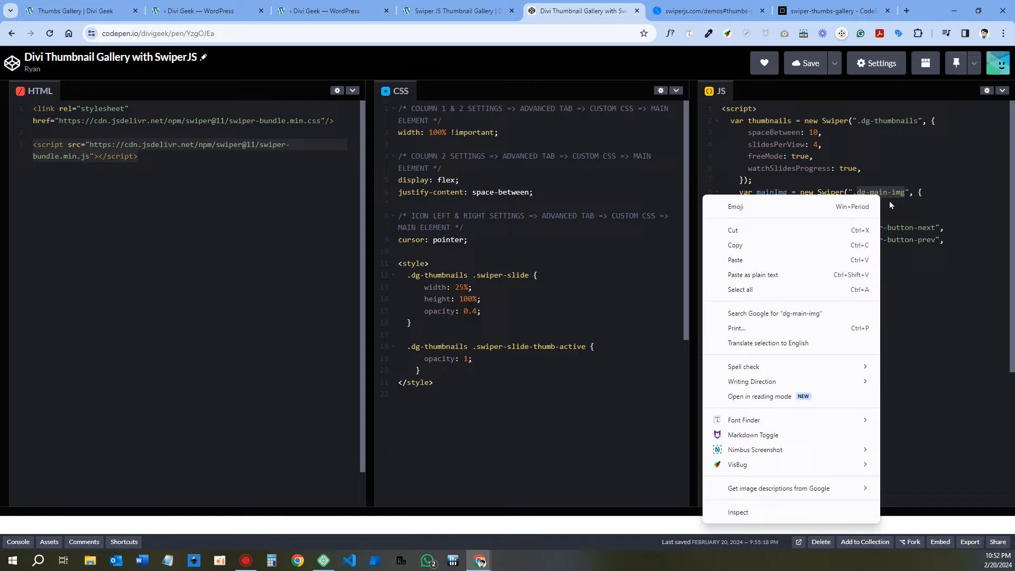
click(776, 245)
click(469, 7)
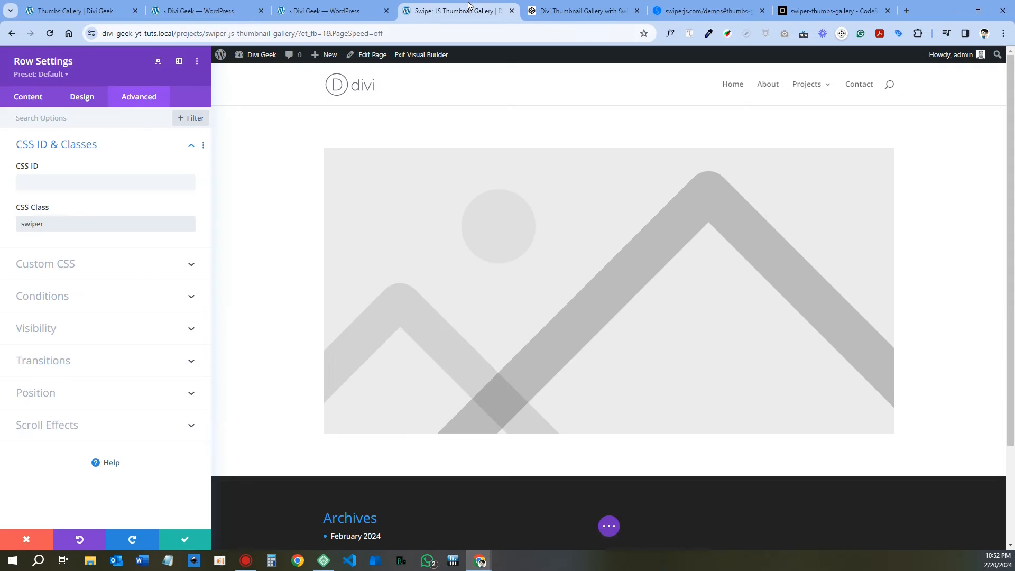
click(110, 221)
key(ctrl+v)
click(41, 100)
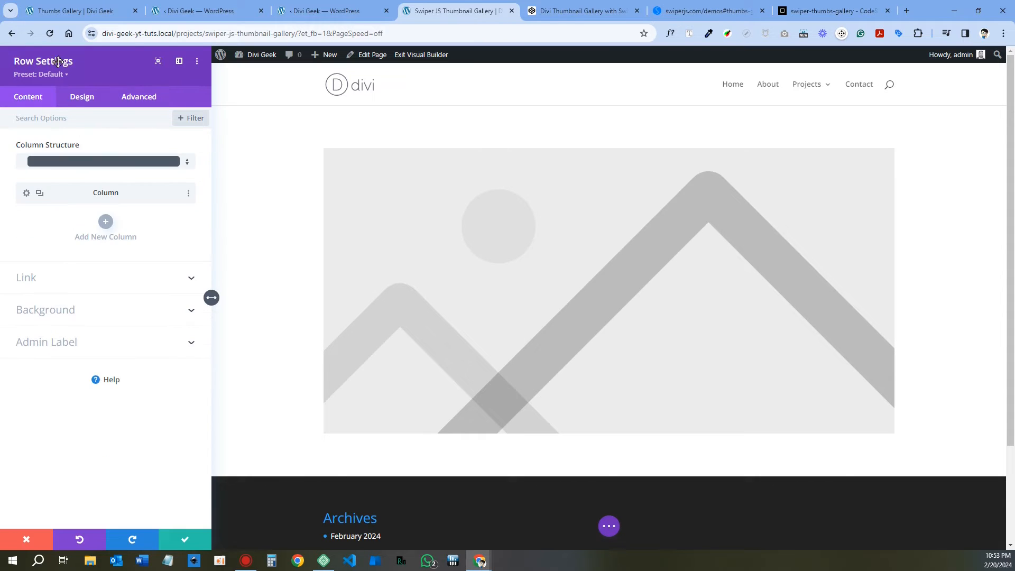
Copy the swiper-wrapper class name from the CodeSandbox markup, set it as the Divi column's CSS class, and return to the row settings.
click(28, 197)
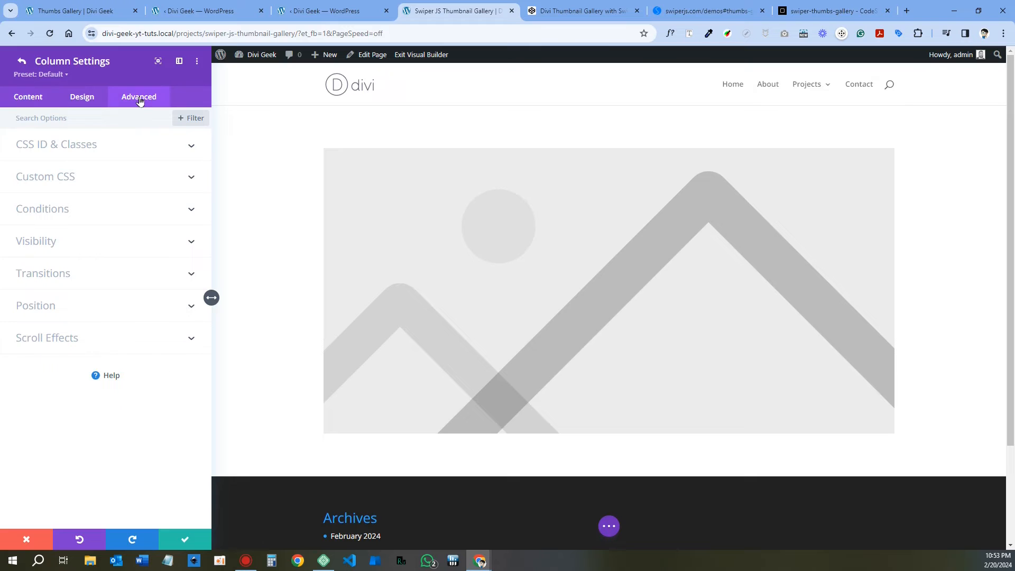
click(61, 148)
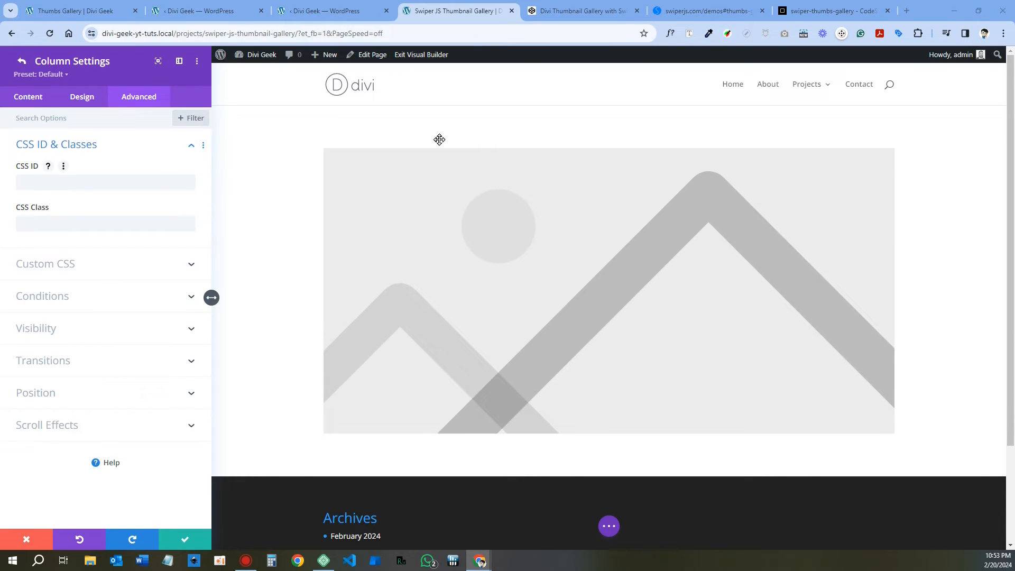
click(809, 9)
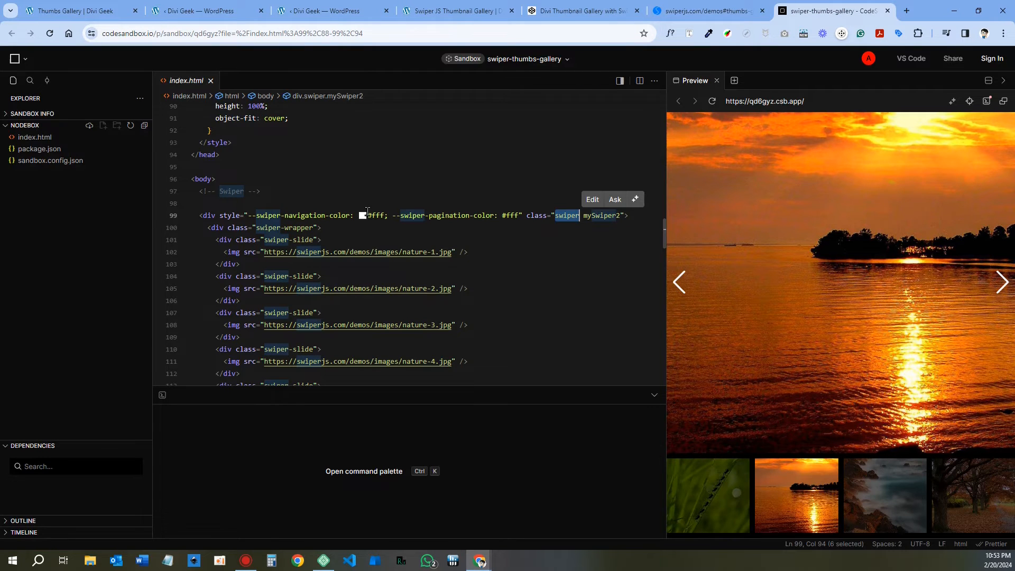
click(313, 231)
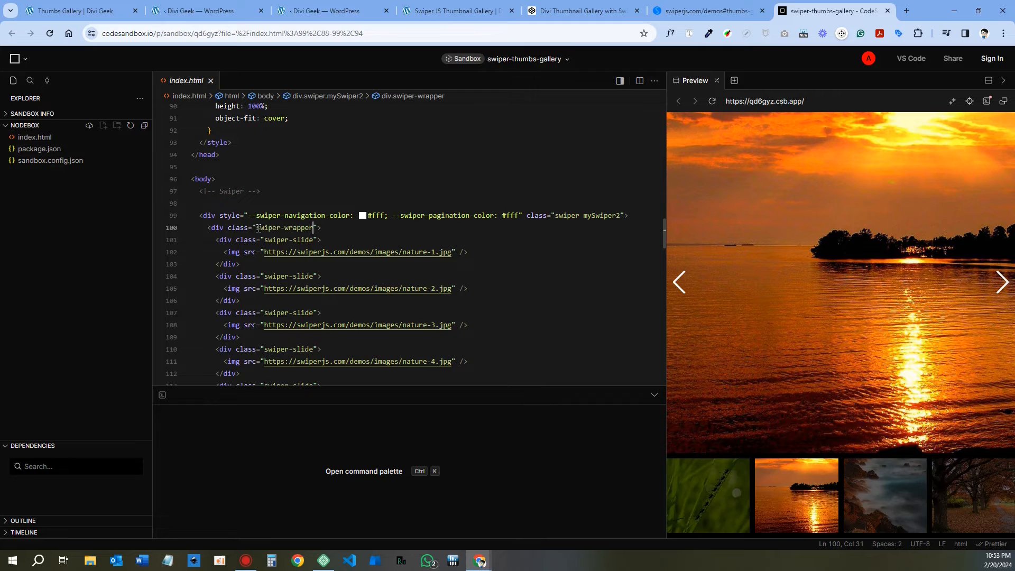
drag(258, 229, 313, 226)
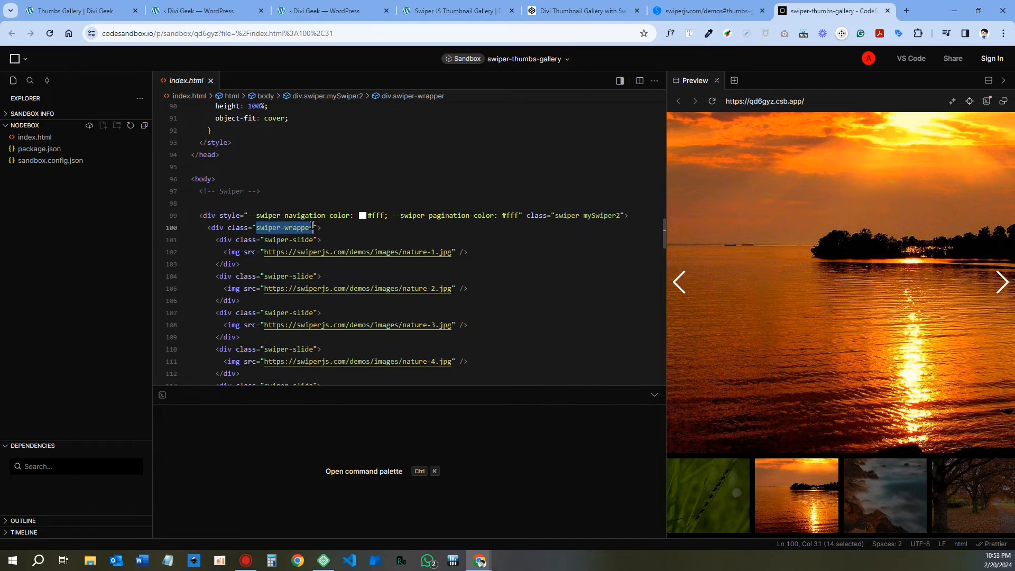
right_click(280, 229)
click(300, 286)
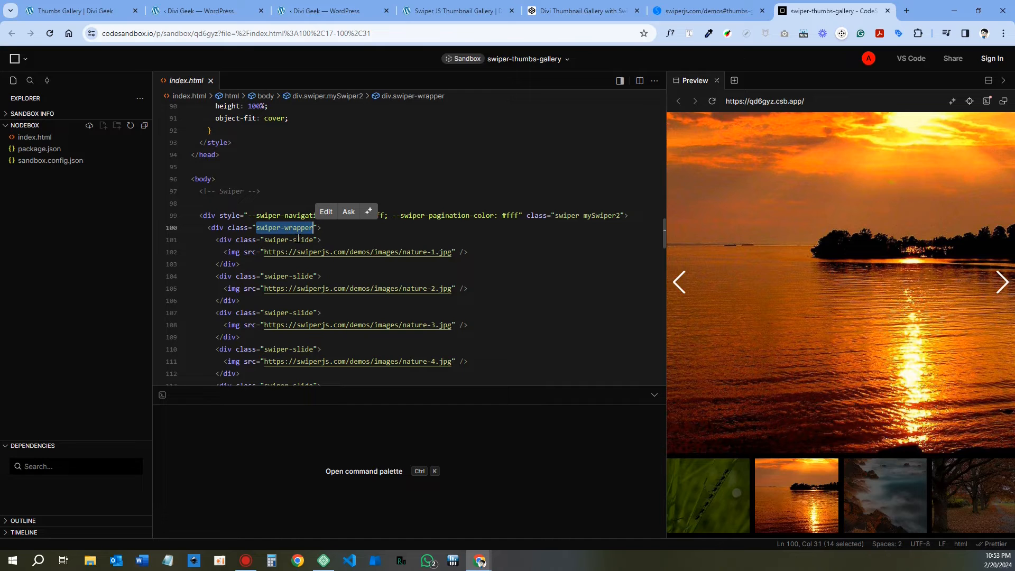
click(455, 11)
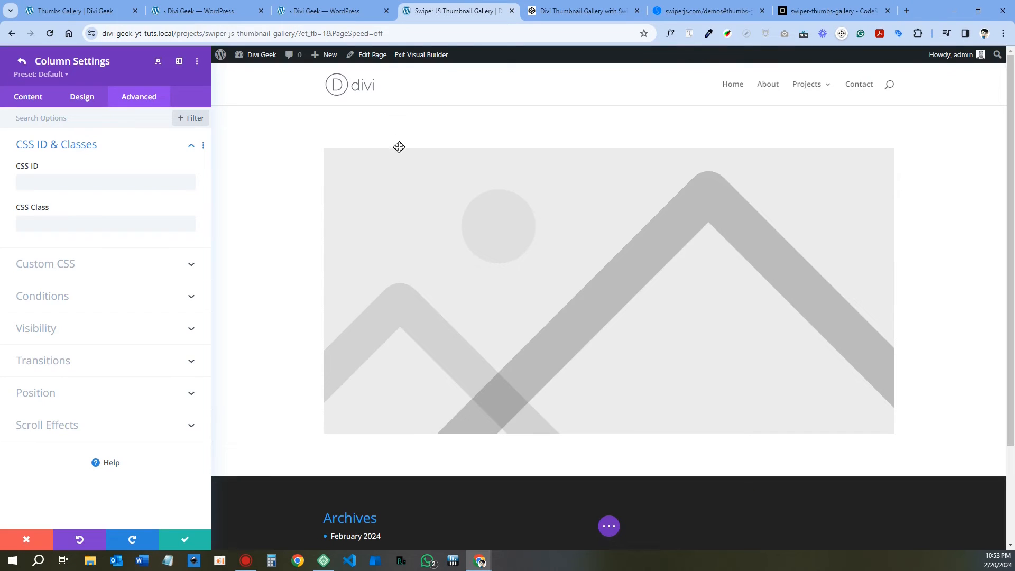
right_click(34, 225)
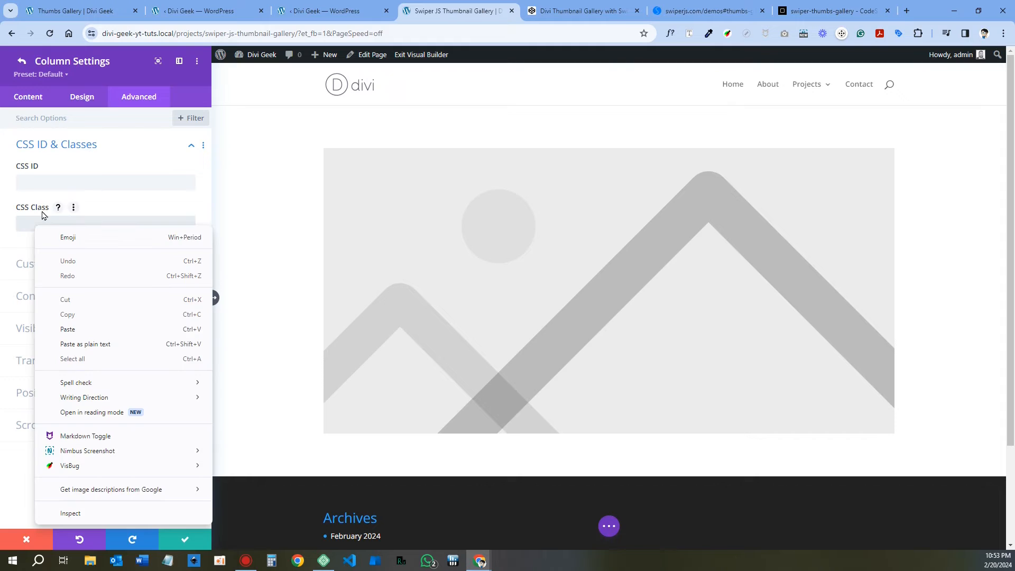
click(92, 343)
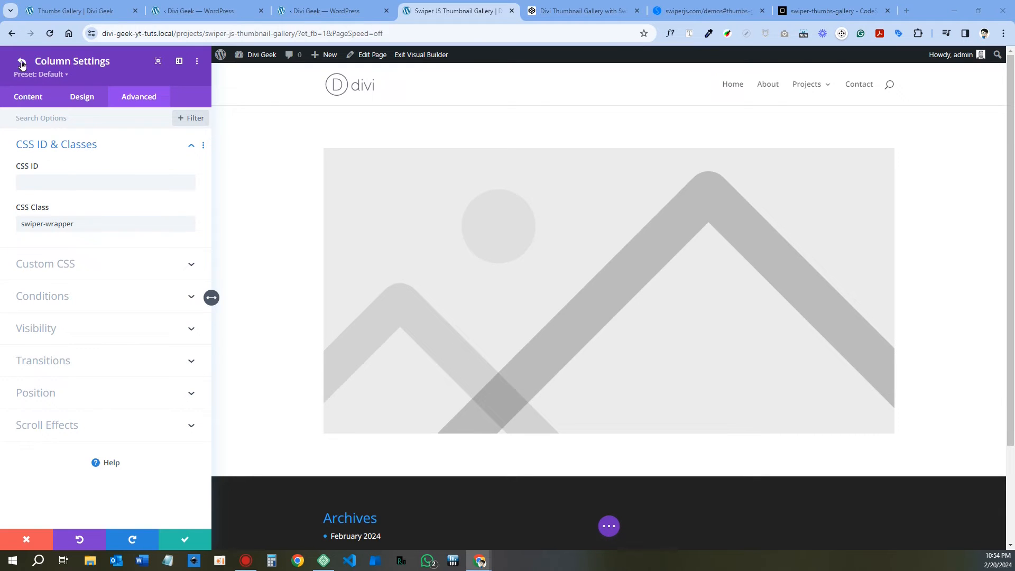
click(21, 64)
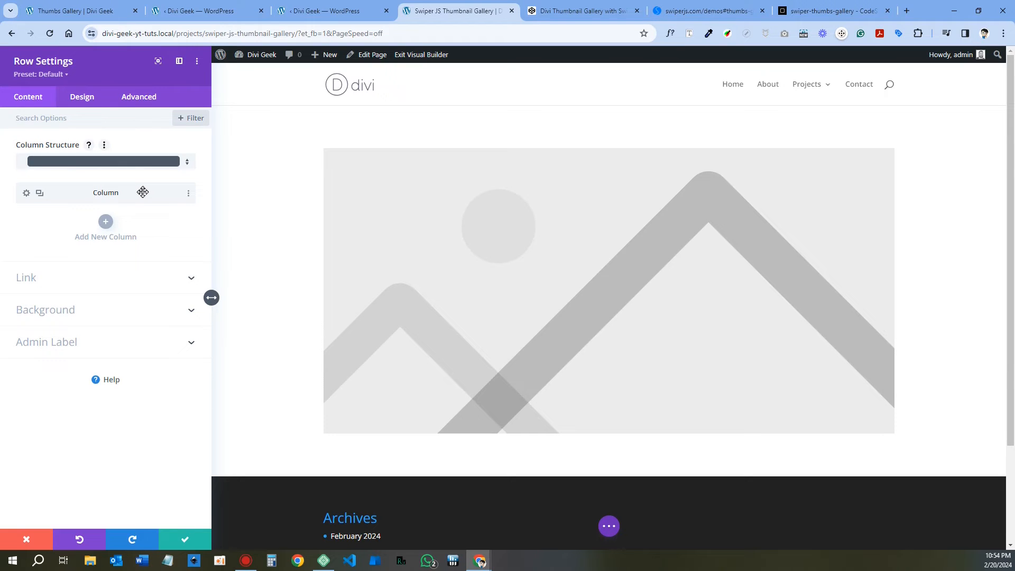
Add a second, empty column to the row, discarding the duplicate of the first column.
click(40, 196)
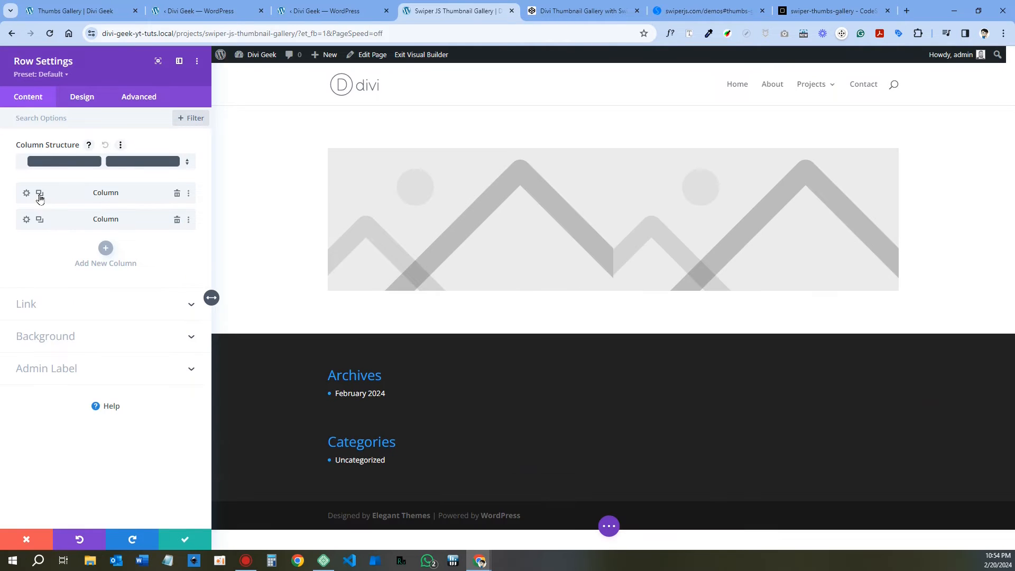
click(179, 222)
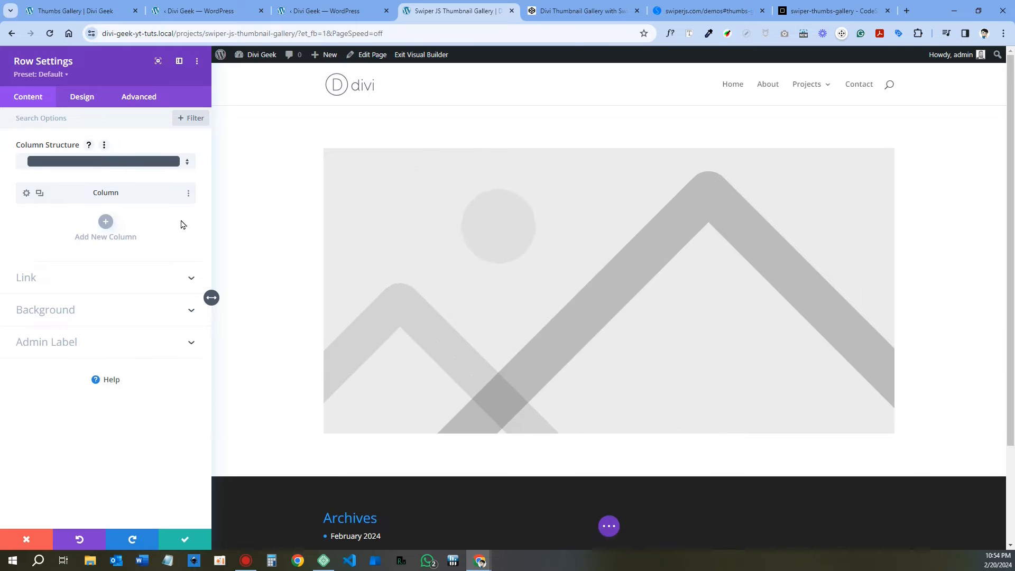
click(105, 223)
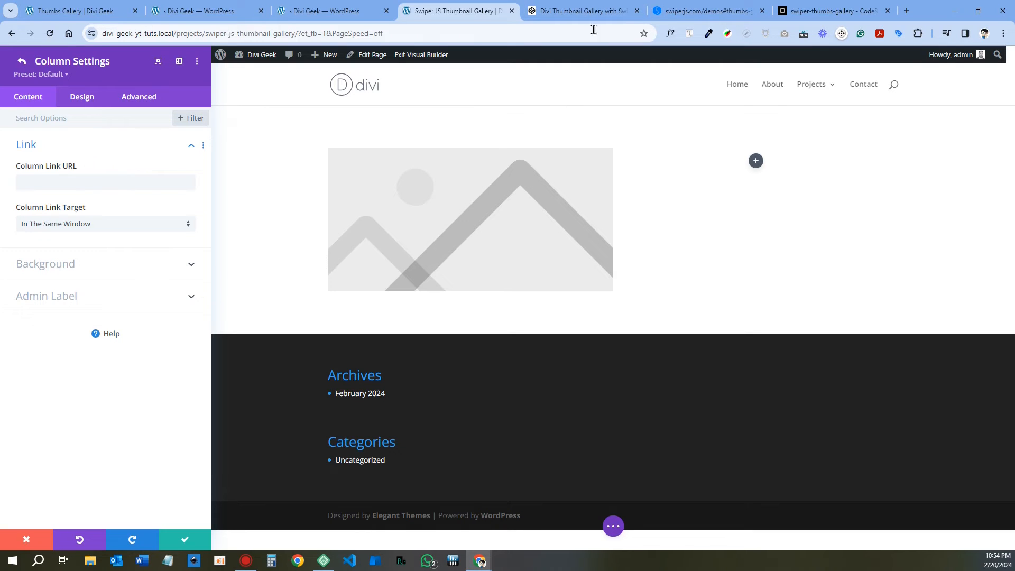
Review the comments in the CodePen CSS to see which column or icon settings each declaration belongs in.
click(587, 10)
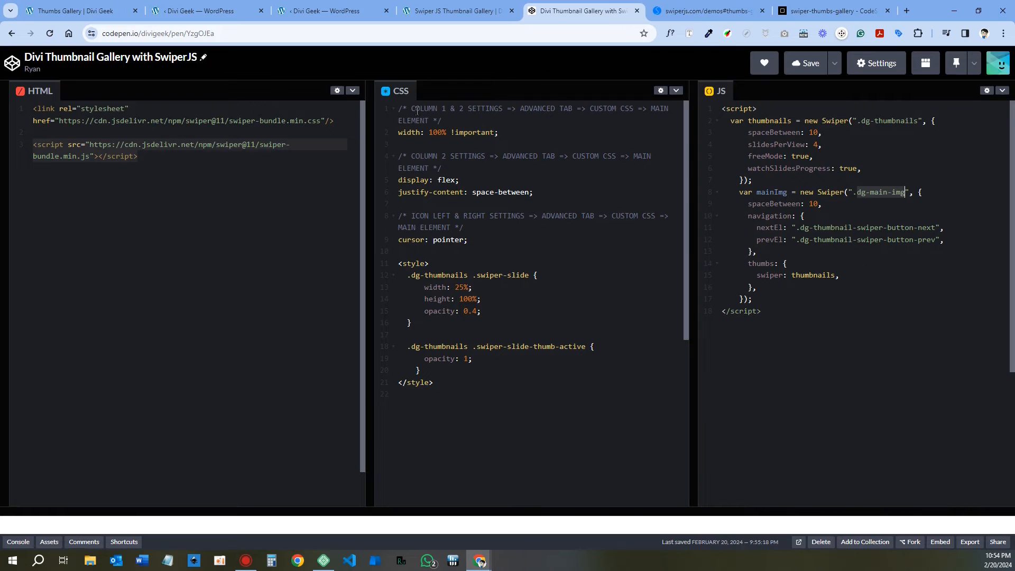
drag(397, 109, 620, 109)
click(455, 120)
drag(400, 132, 499, 132)
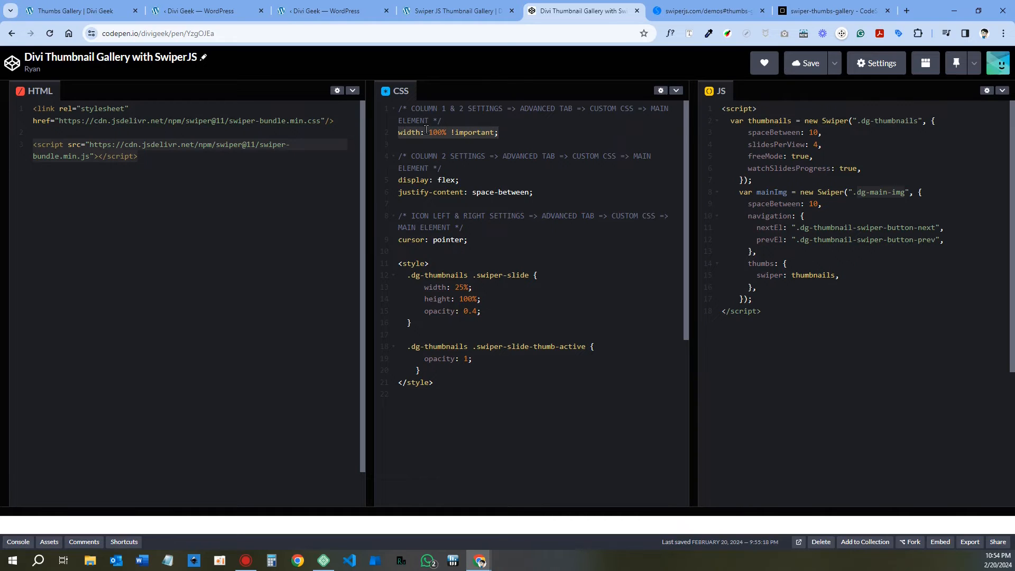
triple_click(450, 114)
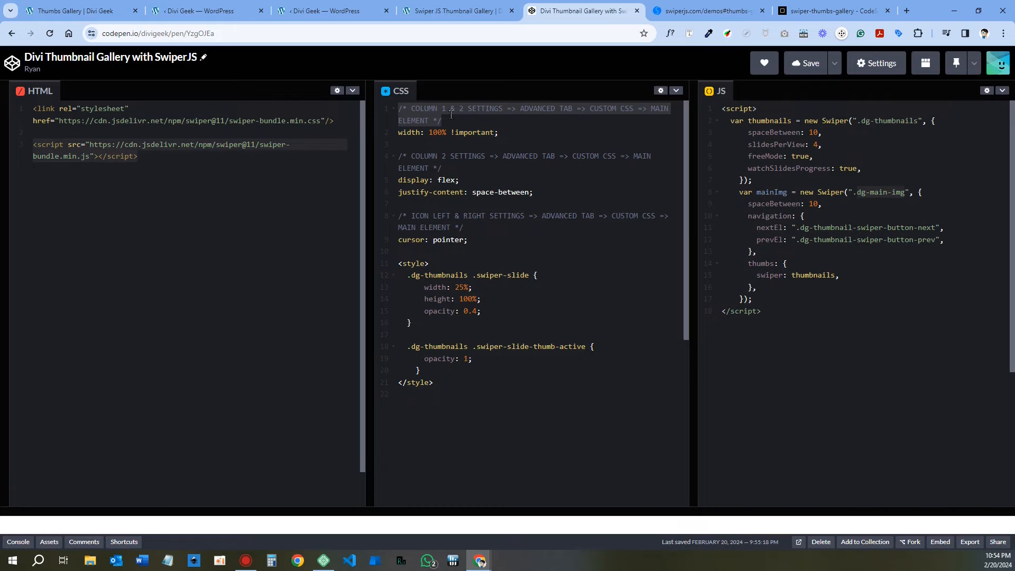
click(451, 114)
drag(452, 119, 391, 113)
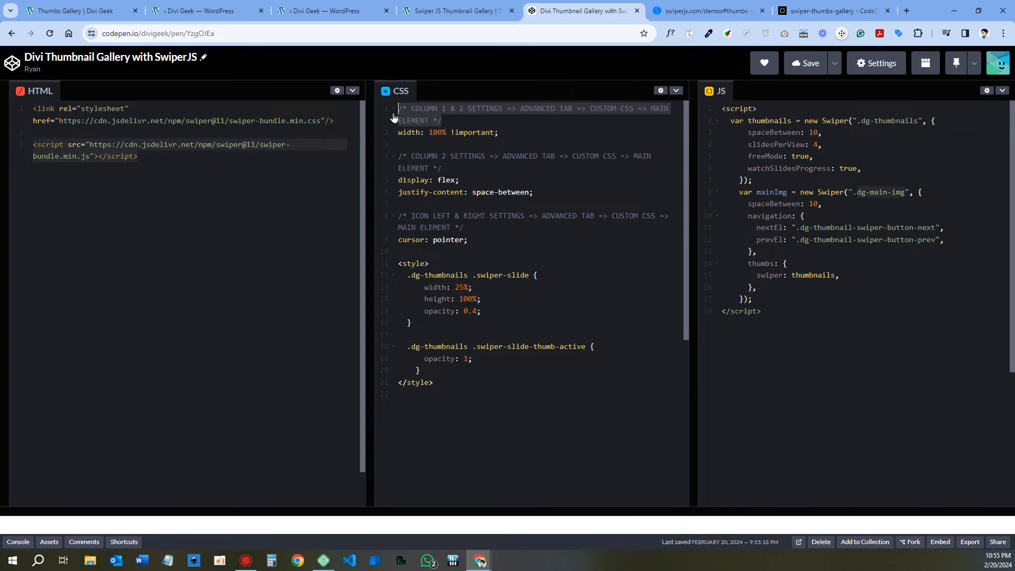
click(453, 114)
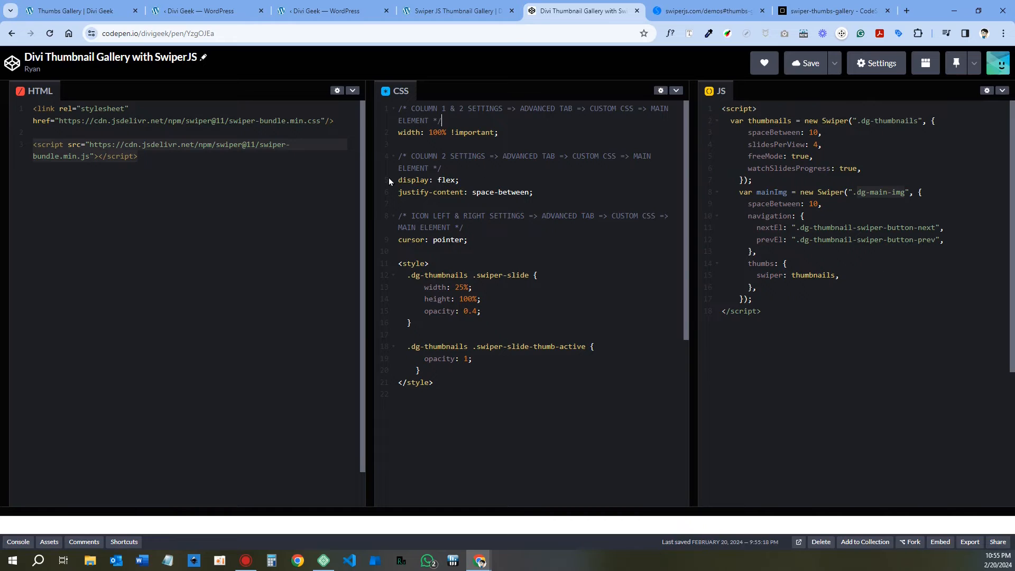
drag(467, 228, 392, 220)
click(474, 223)
Copy "width: 100% !important;" from the CodePen CSS and paste it into the new Divi column's Main Element custom CSS.
drag(399, 132, 513, 129)
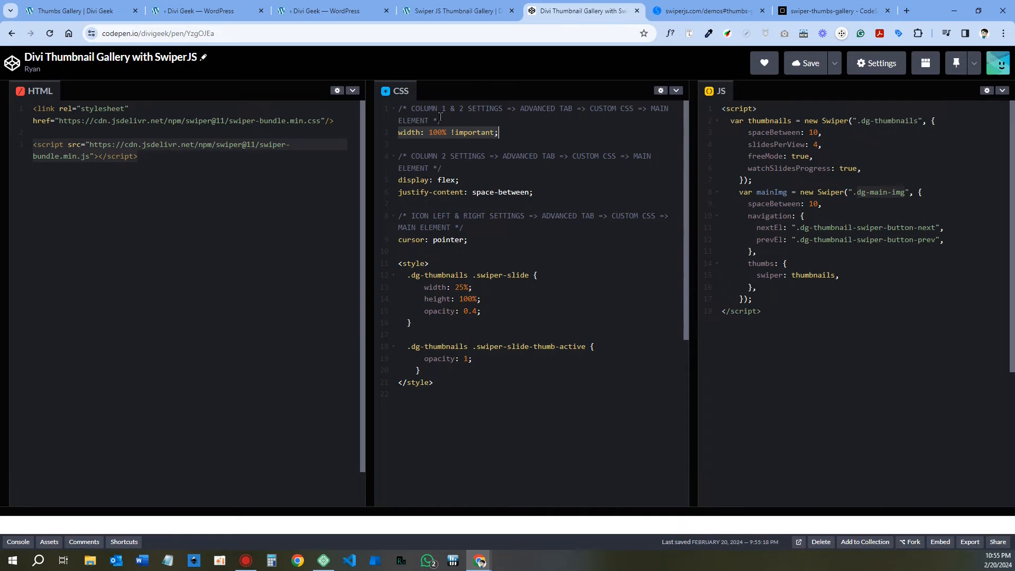
click(432, 12)
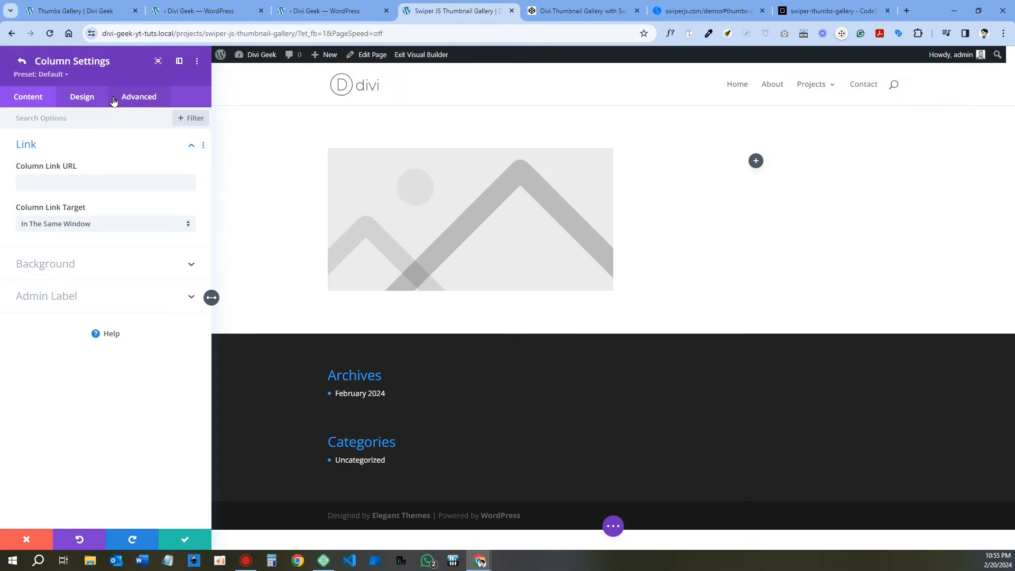
click(139, 98)
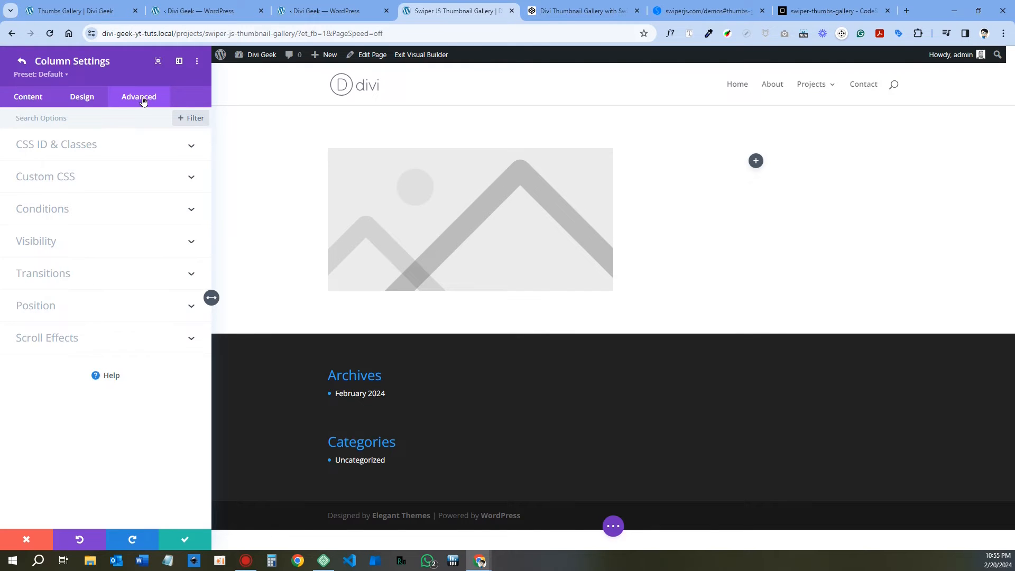
click(52, 176)
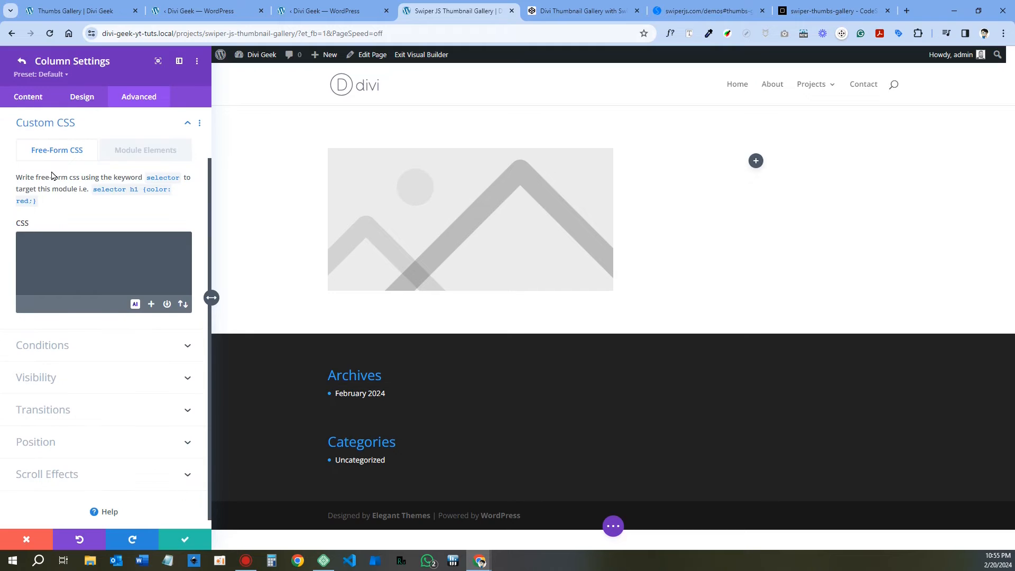
click(148, 152)
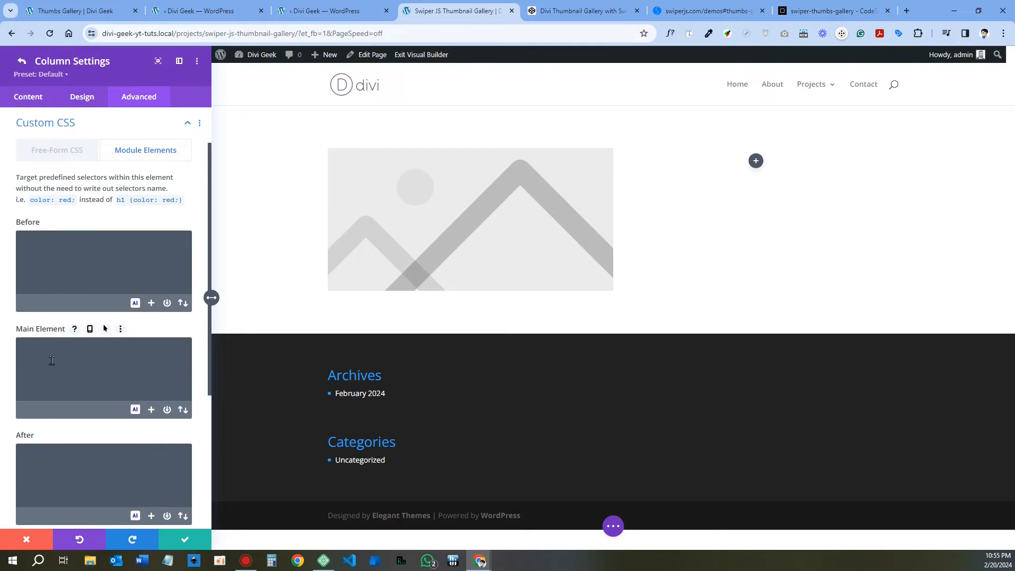
click(48, 352)
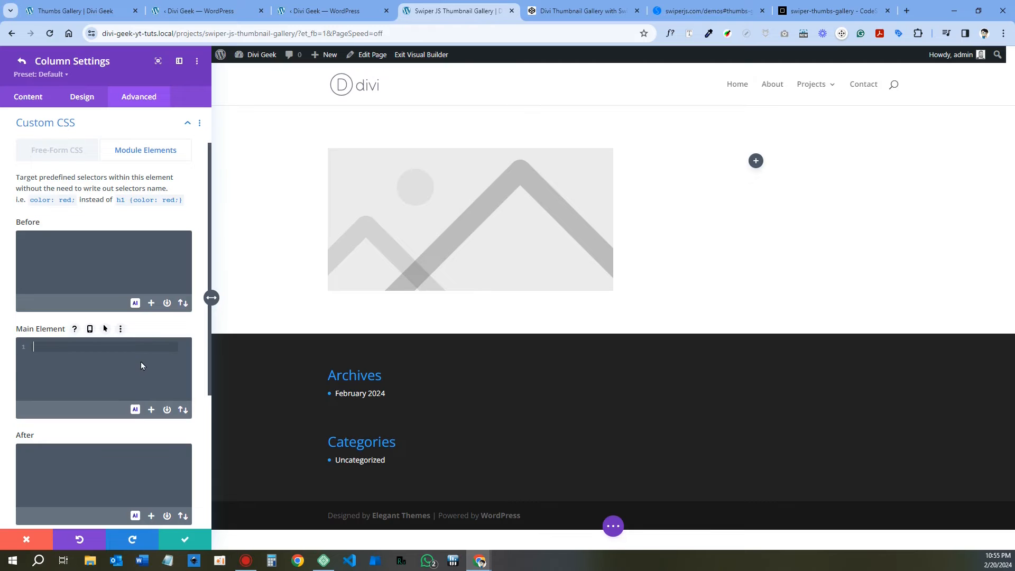
key(ctrl+v)
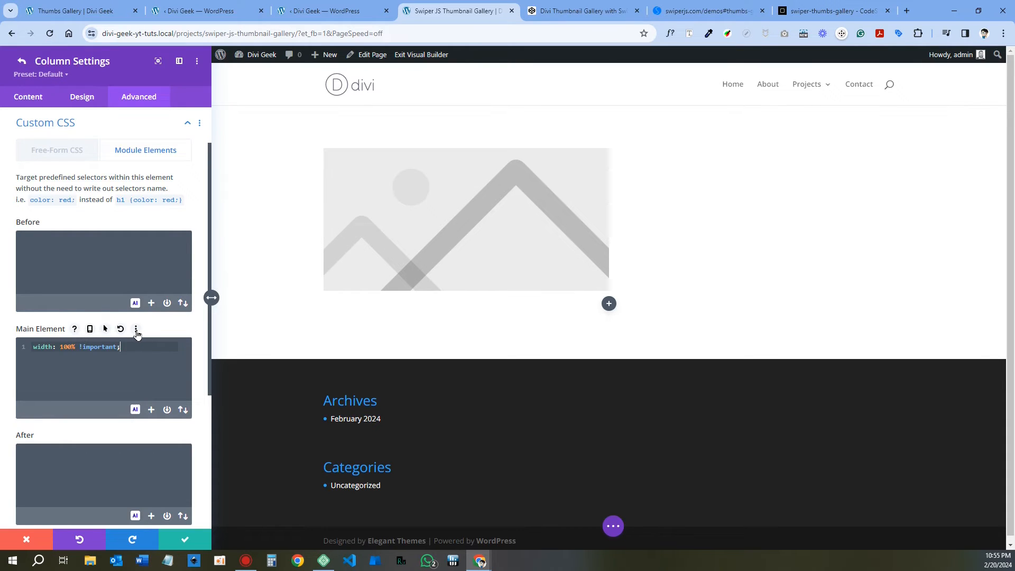
Extend the column's Main Element width CSS to the row's other column, and save the column and row settings.
click(137, 330)
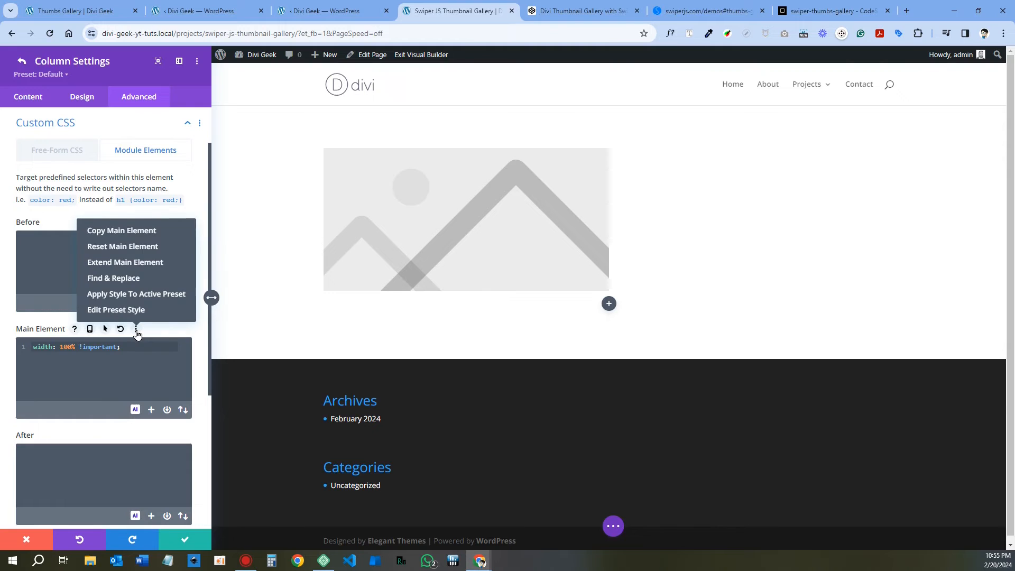
click(137, 263)
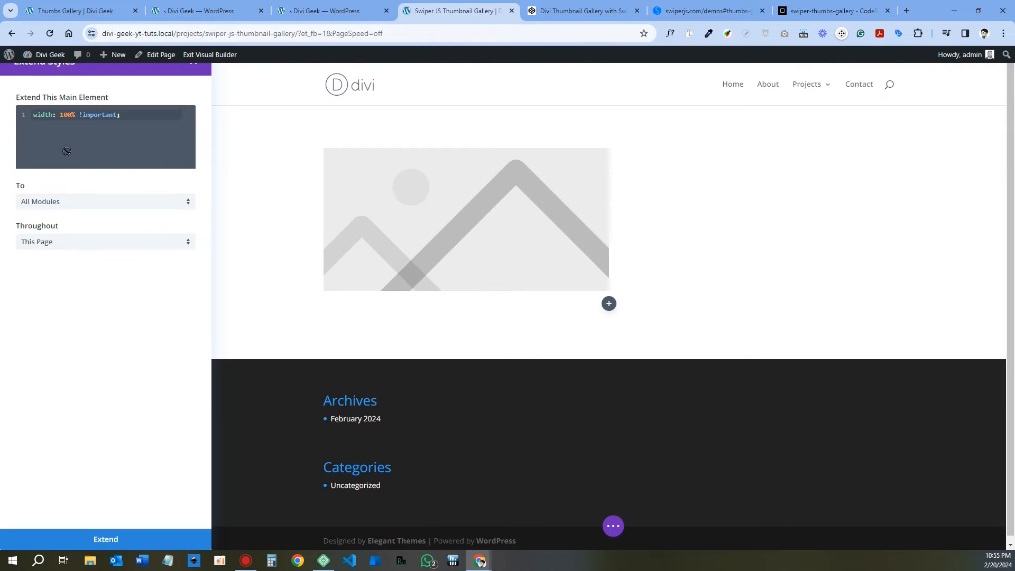
click(37, 203)
click(48, 193)
click(48, 244)
click(50, 292)
click(110, 539)
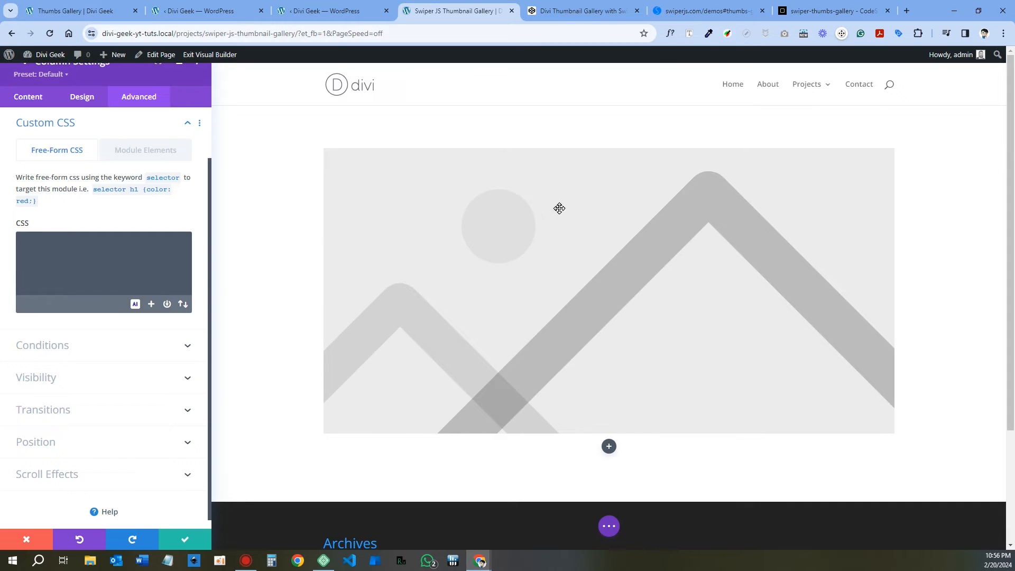
click(189, 538)
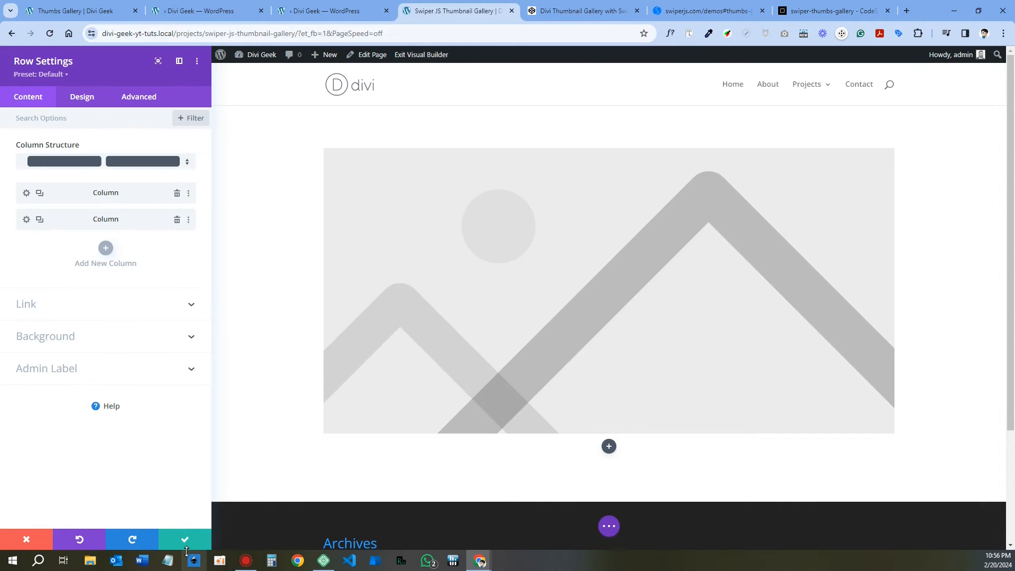
click(189, 543)
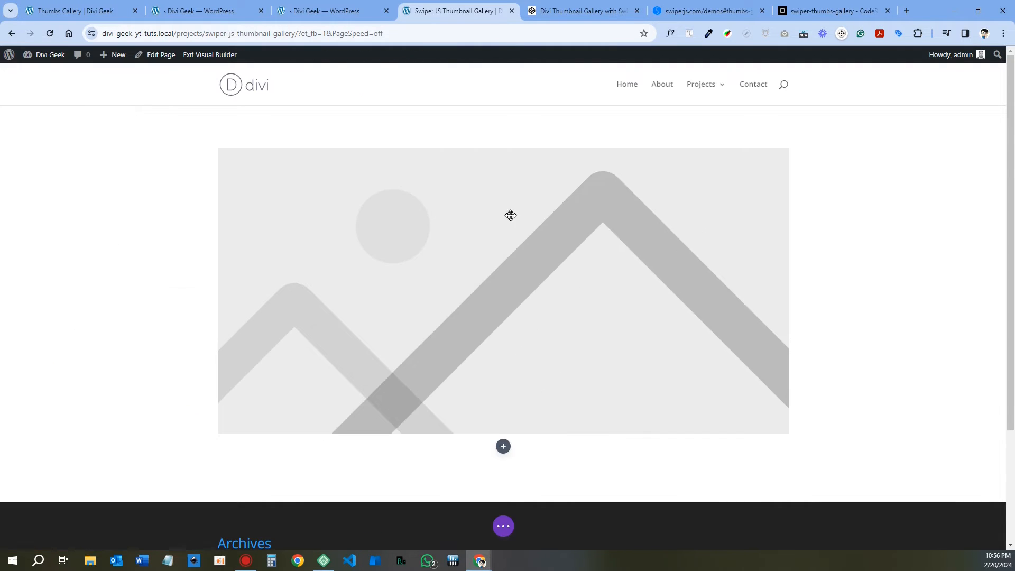
Open the placeholder image module's settings and copy the class name "swiper-slide" from the CodeSandbox index.html.
mouse_move(422, 206)
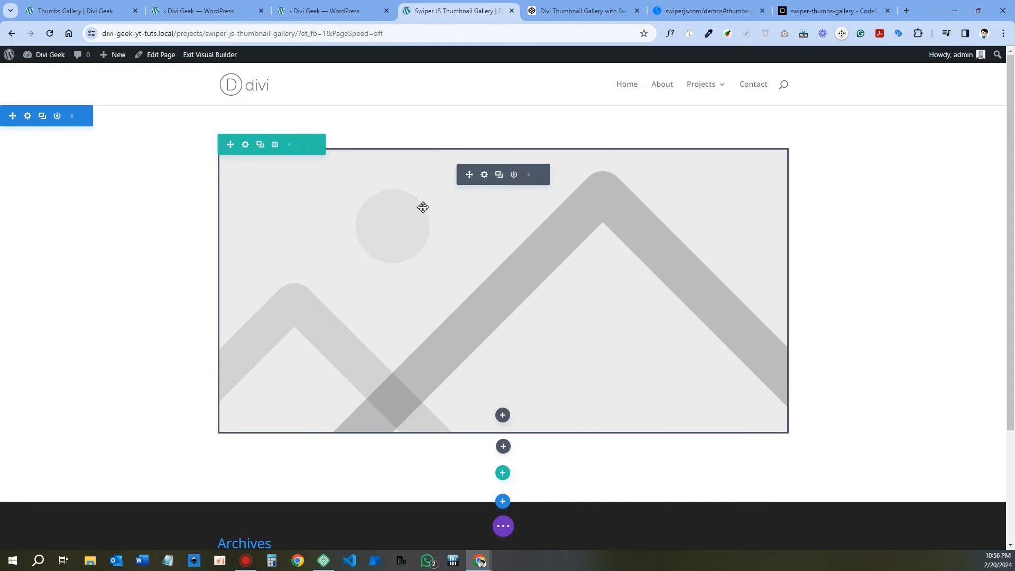
click(485, 175)
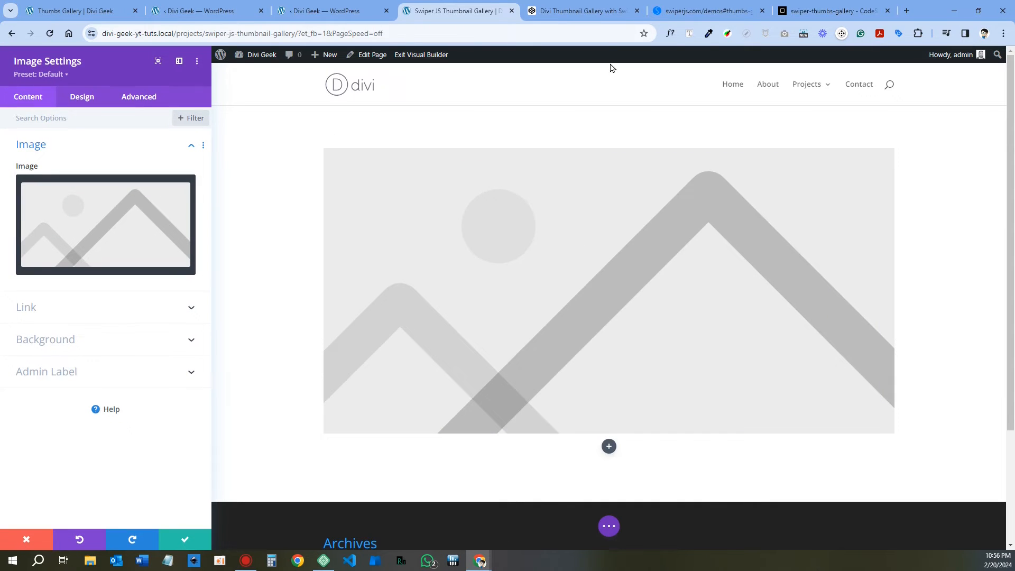
click(821, 12)
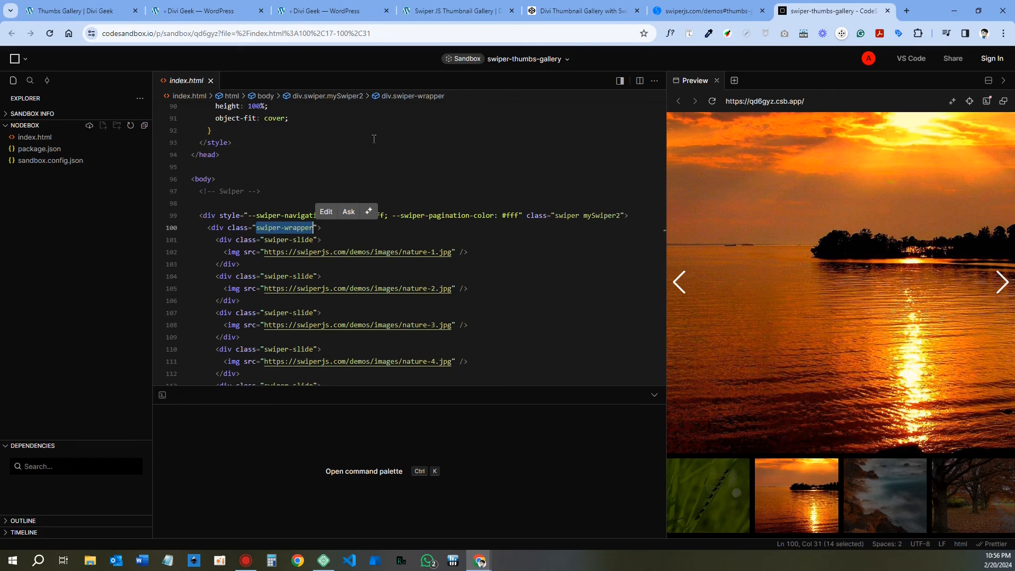
click(273, 241)
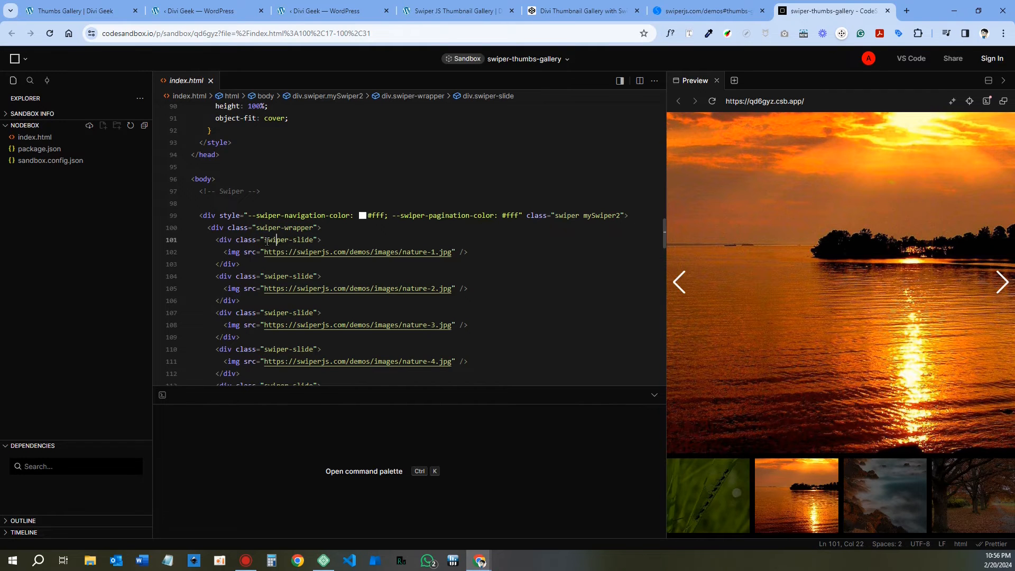
drag(265, 240, 313, 241)
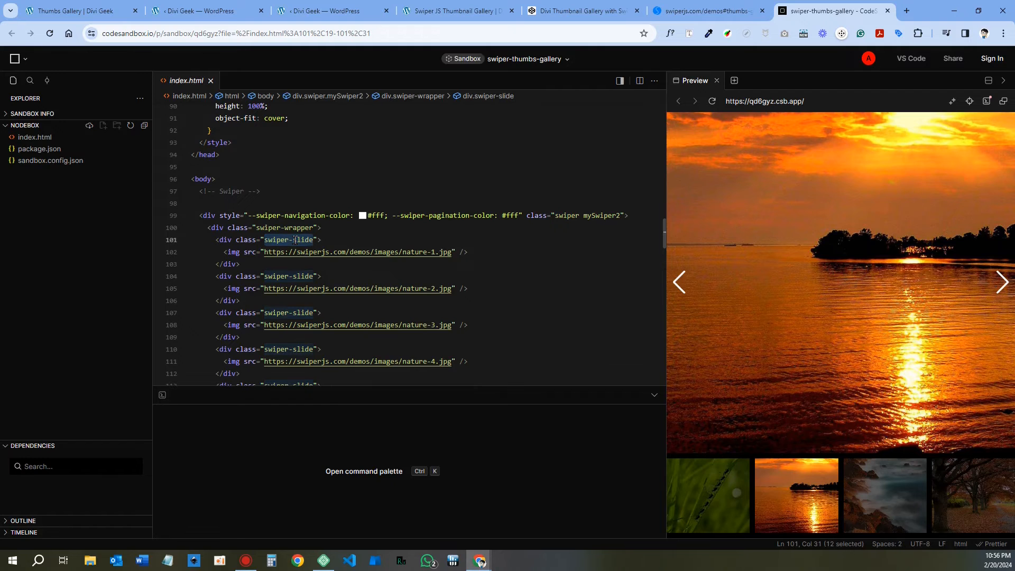
right_click(300, 246)
click(321, 297)
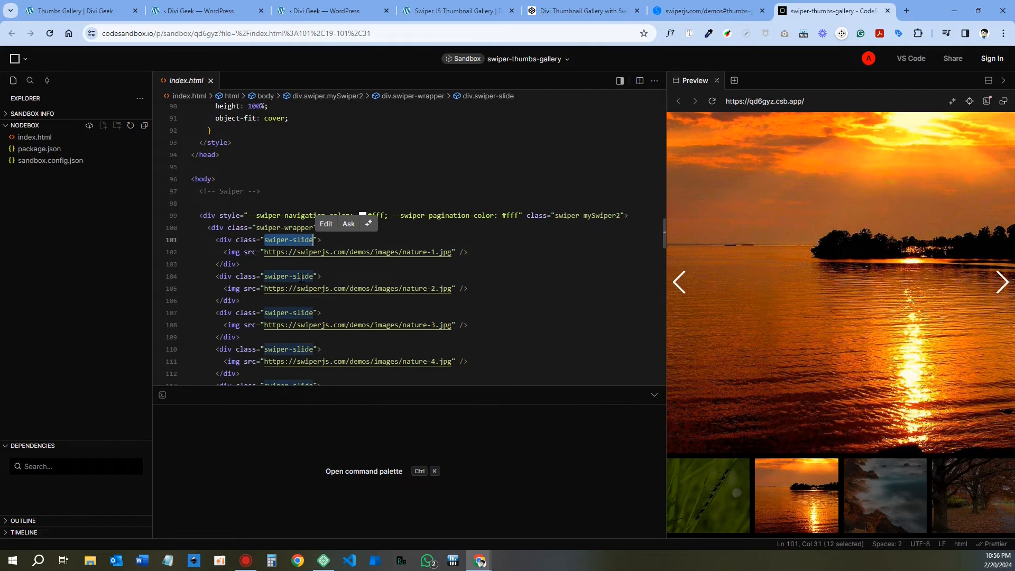
click(335, 240)
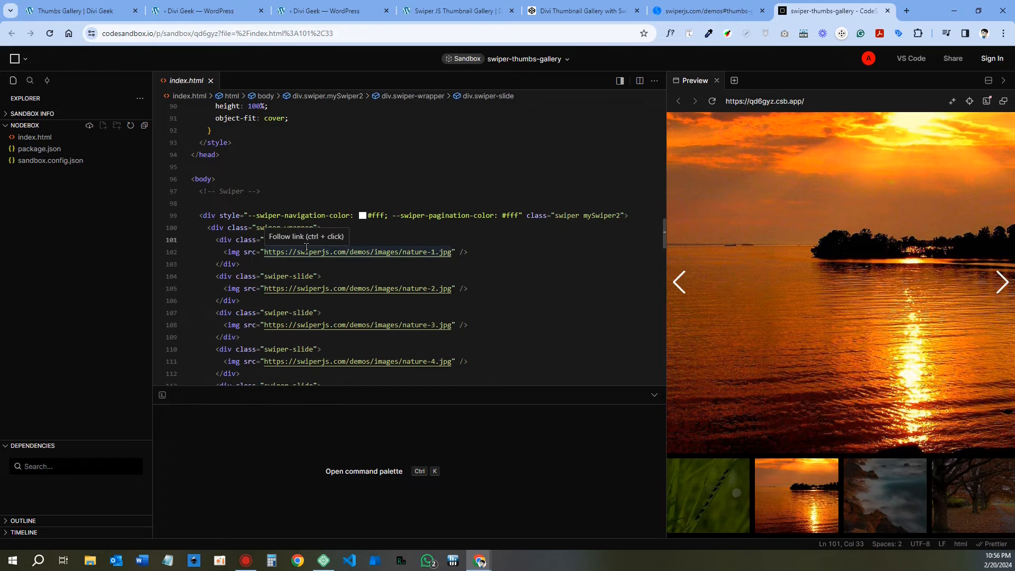
Back in the Divi builder, paste "swiper-slide" as the image module's CSS Class.
click(452, 11)
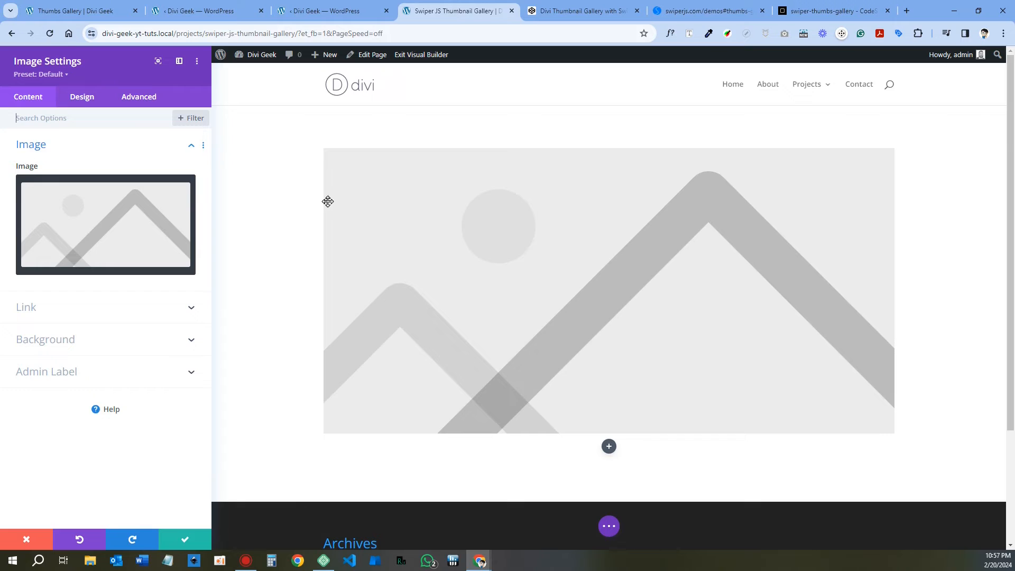
click(146, 99)
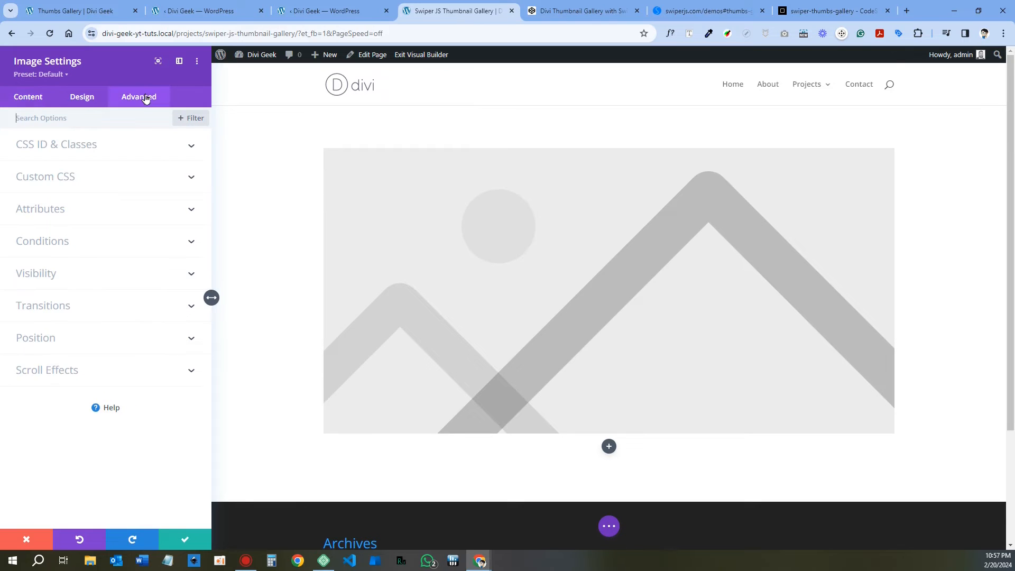
click(46, 147)
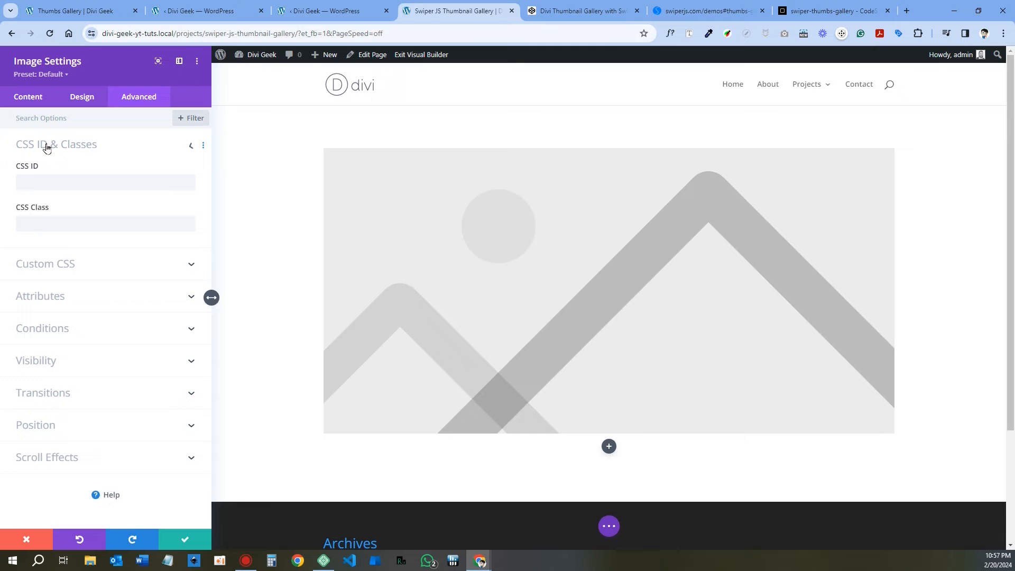
right_click(43, 221)
click(95, 326)
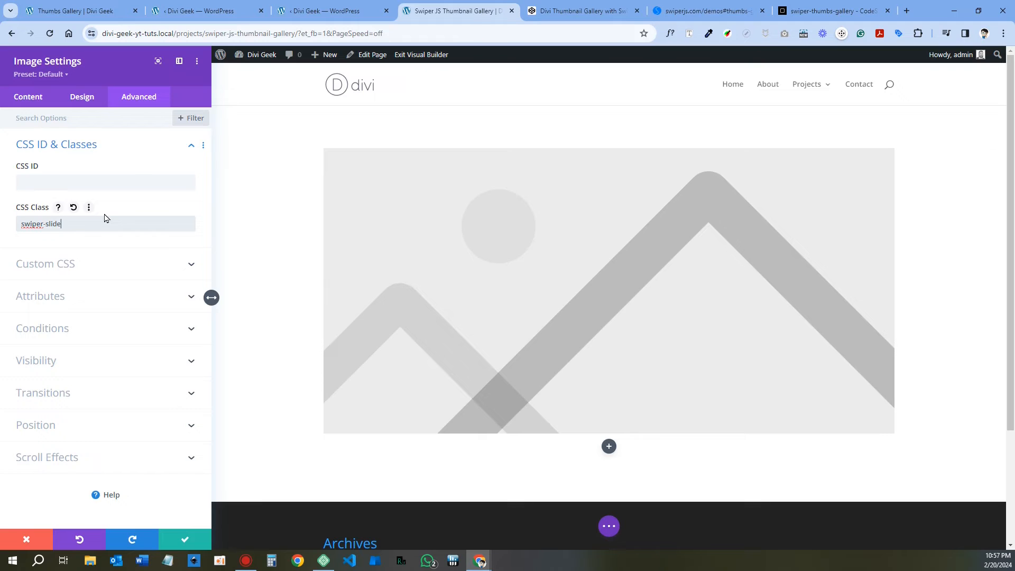
Replace the module's placeholder with image-1.jpg from the media library and save the image settings.
click(42, 102)
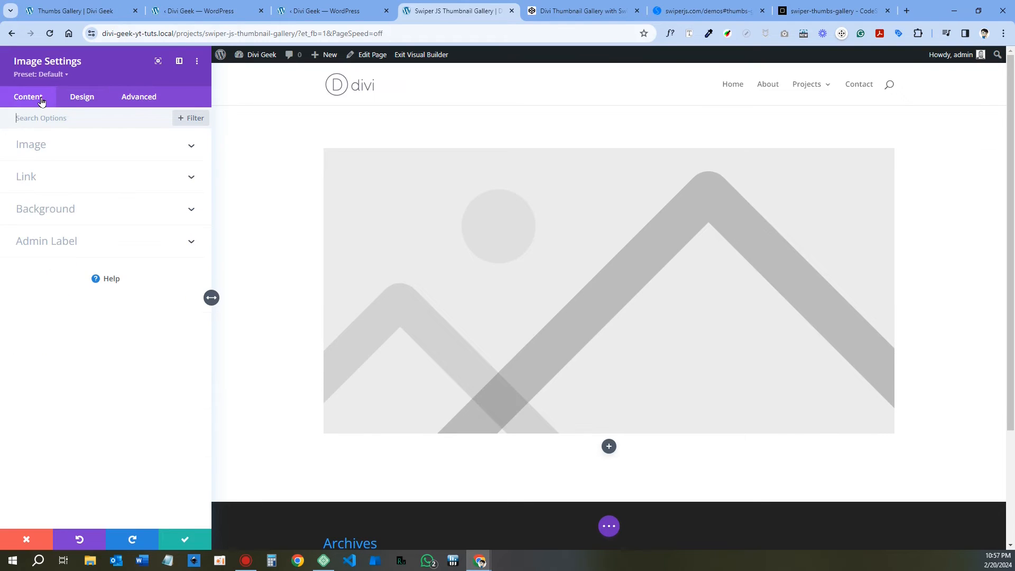
click(38, 151)
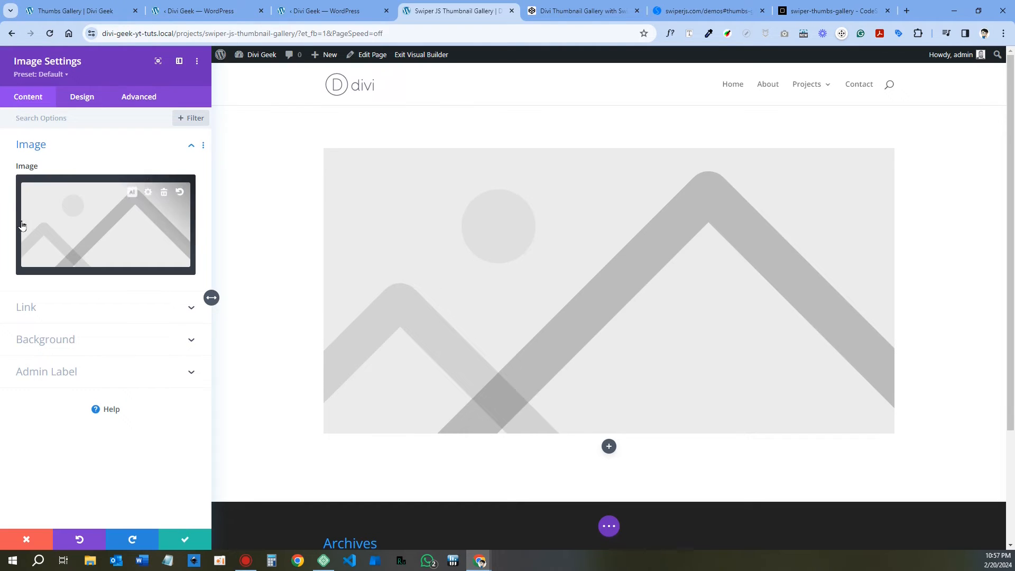
click(82, 225)
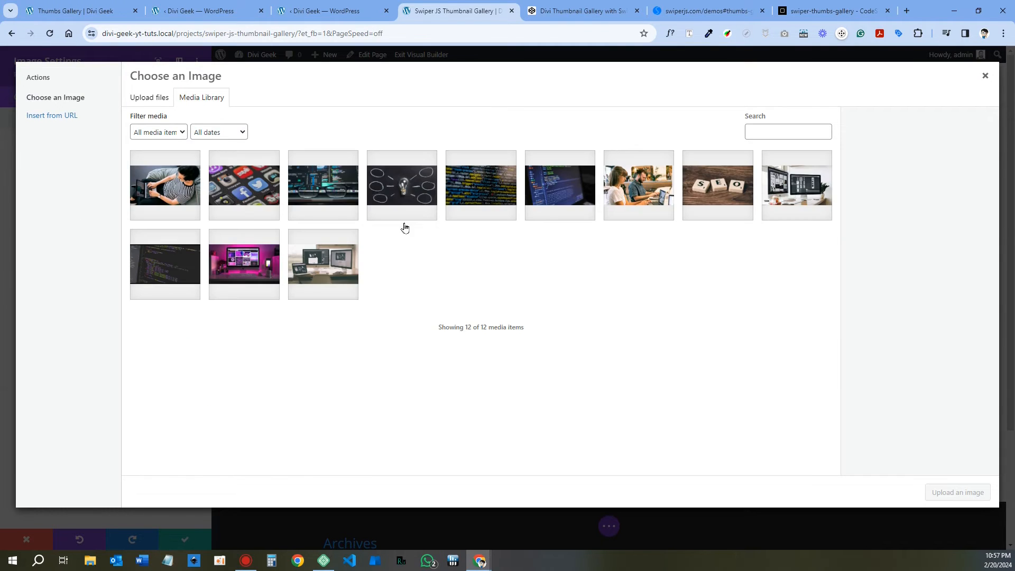
click(327, 265)
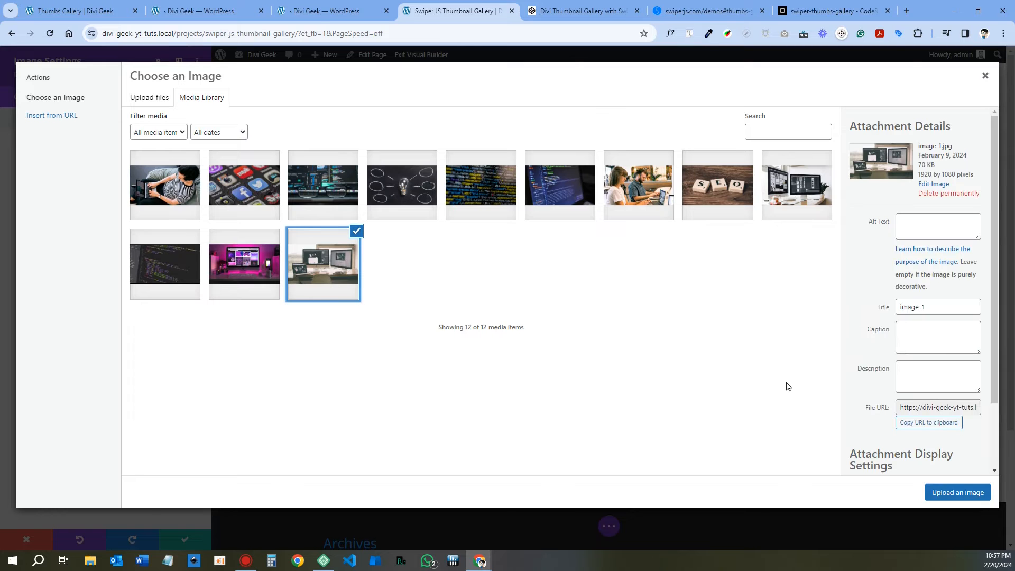
click(948, 492)
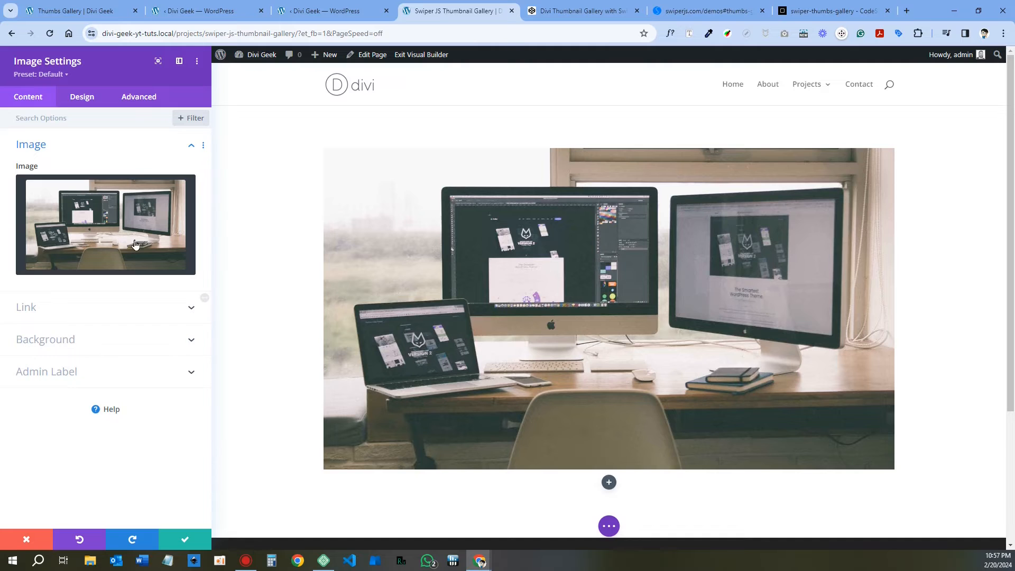
click(178, 540)
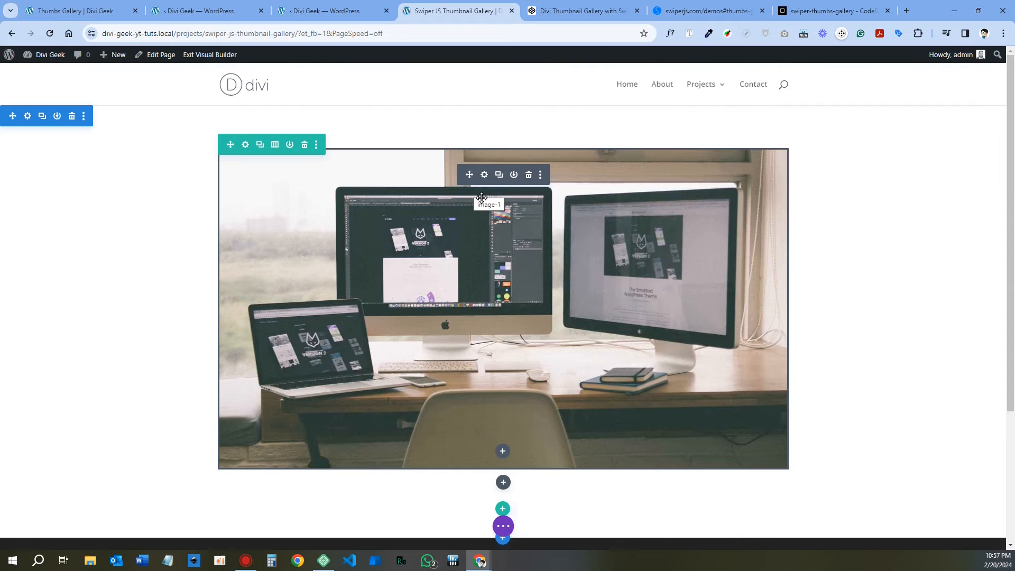
Duplicate the image module until the first column holds eight images, and expand that column in the Layers view.
click(500, 175)
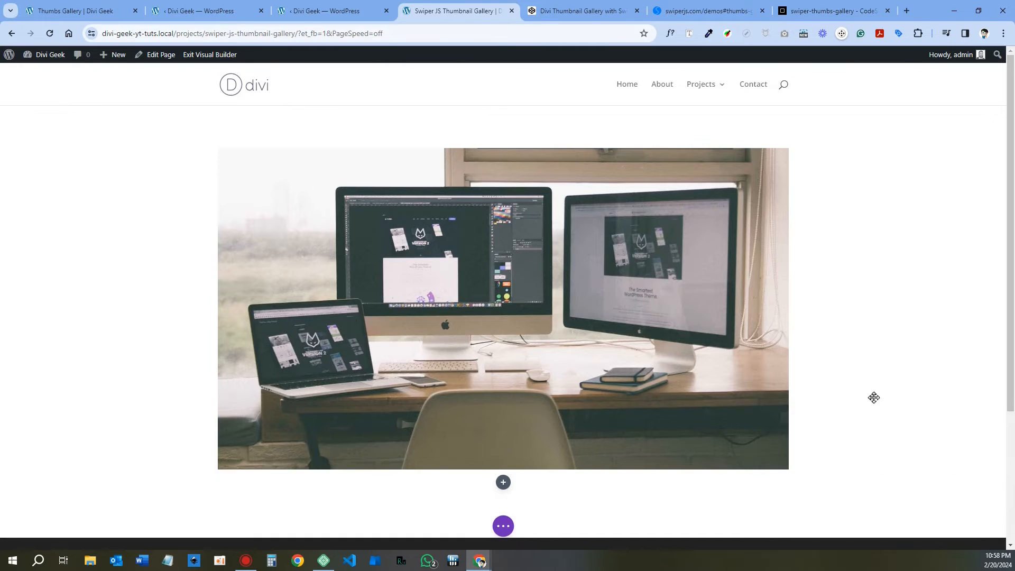
click(505, 529)
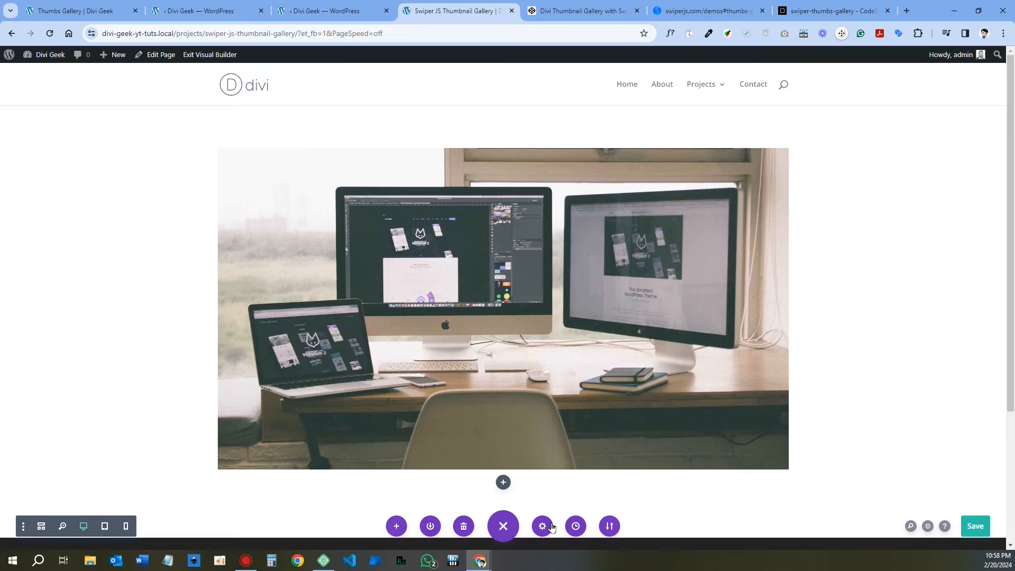
click(929, 527)
click(842, 210)
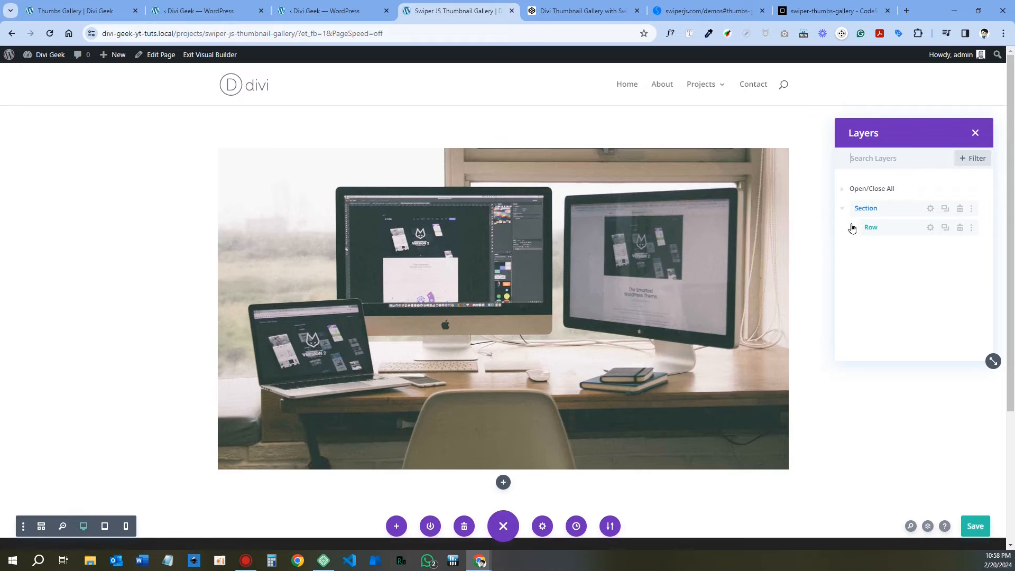
click(852, 228)
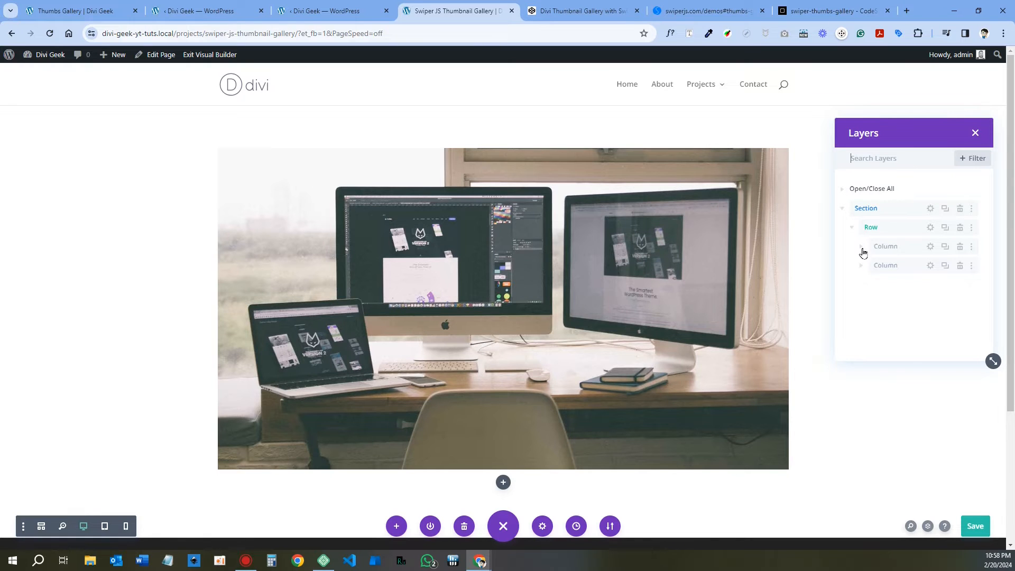
click(862, 247)
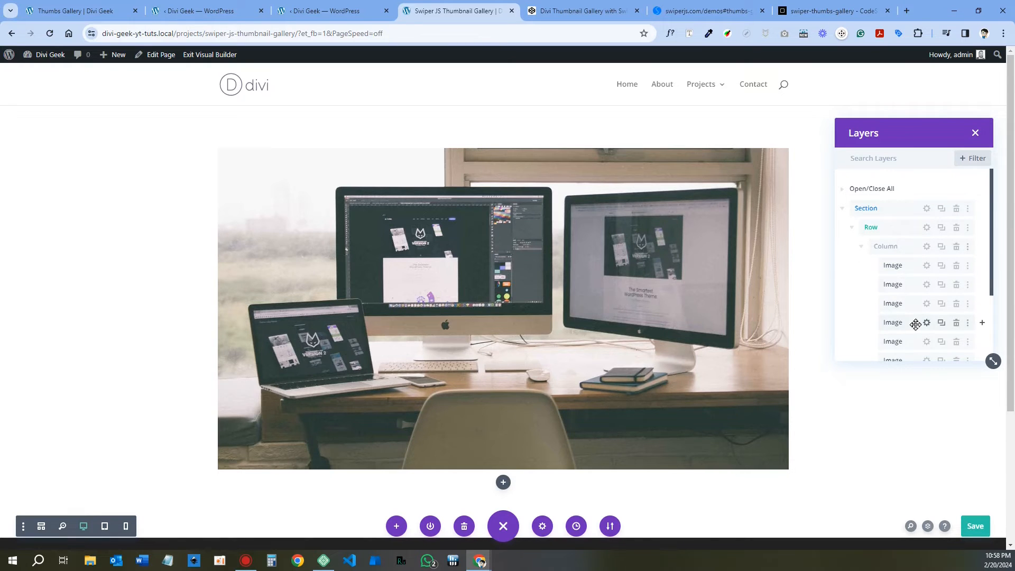
scroll(916, 325, down, 3)
scroll(916, 302, up, 2)
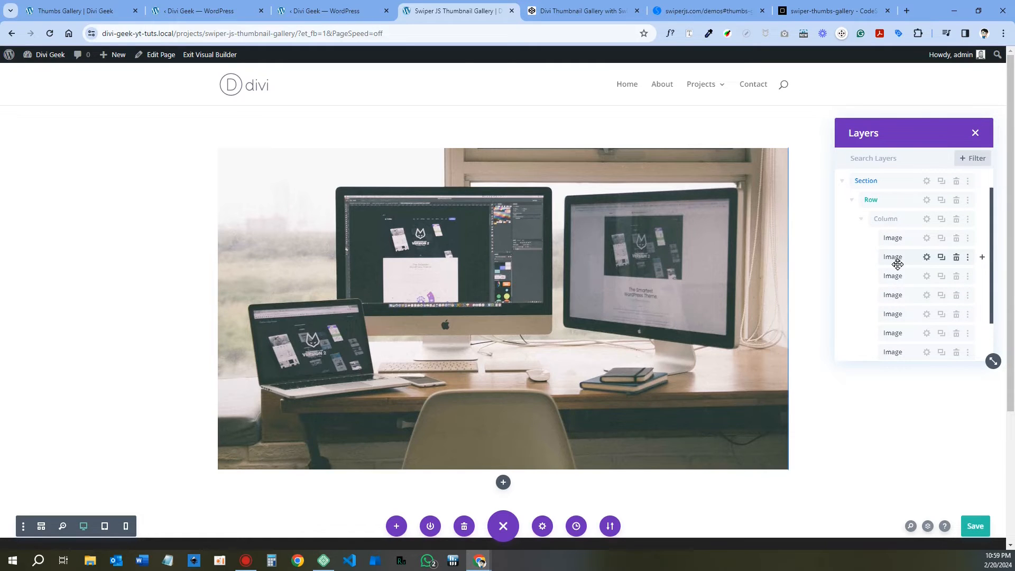
Give the duplicated image modules different media library pictures, including image-9.jpg, save their settings, and check the published page.
click(928, 260)
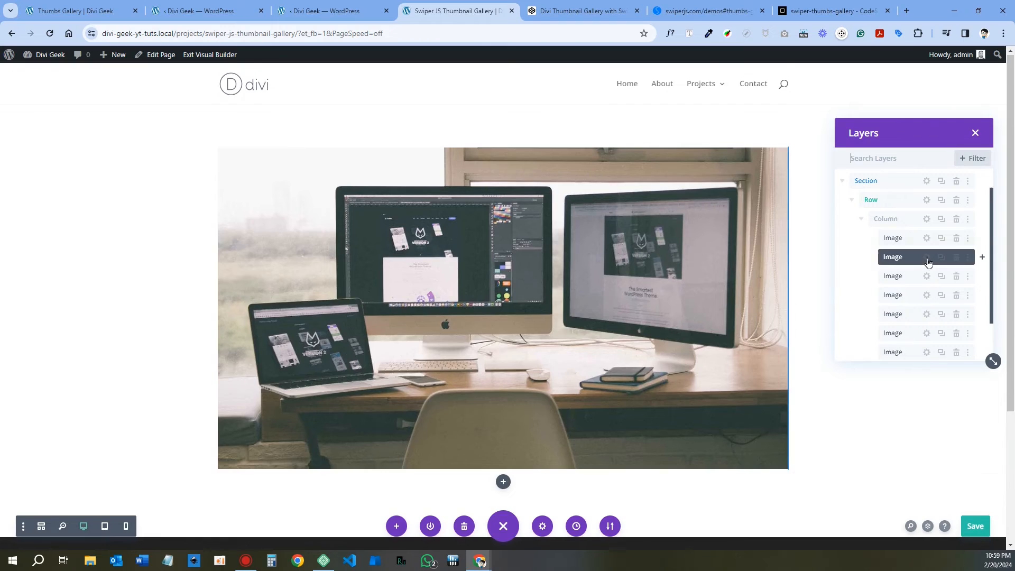
click(928, 295)
click(106, 225)
click(402, 185)
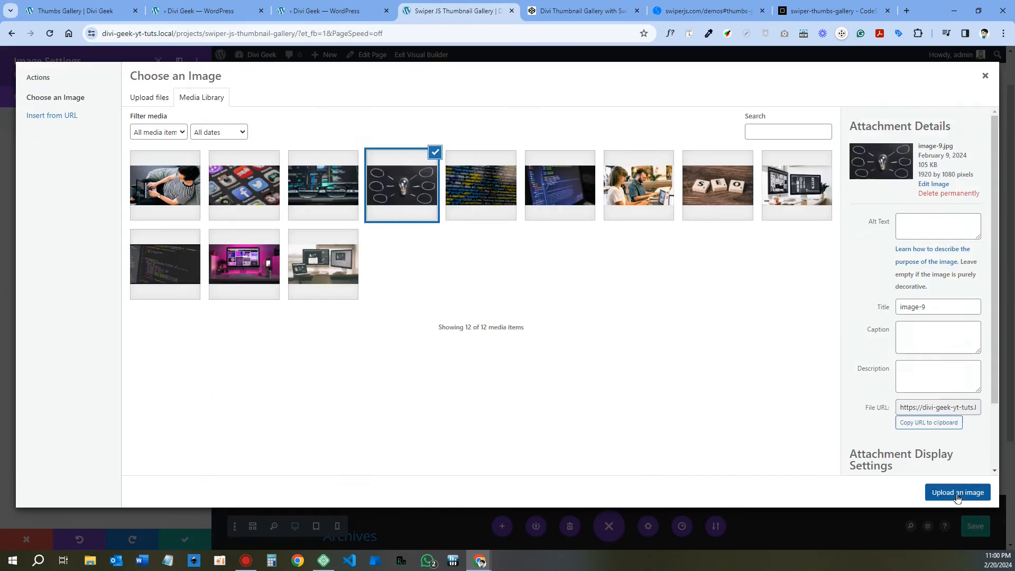
click(957, 493)
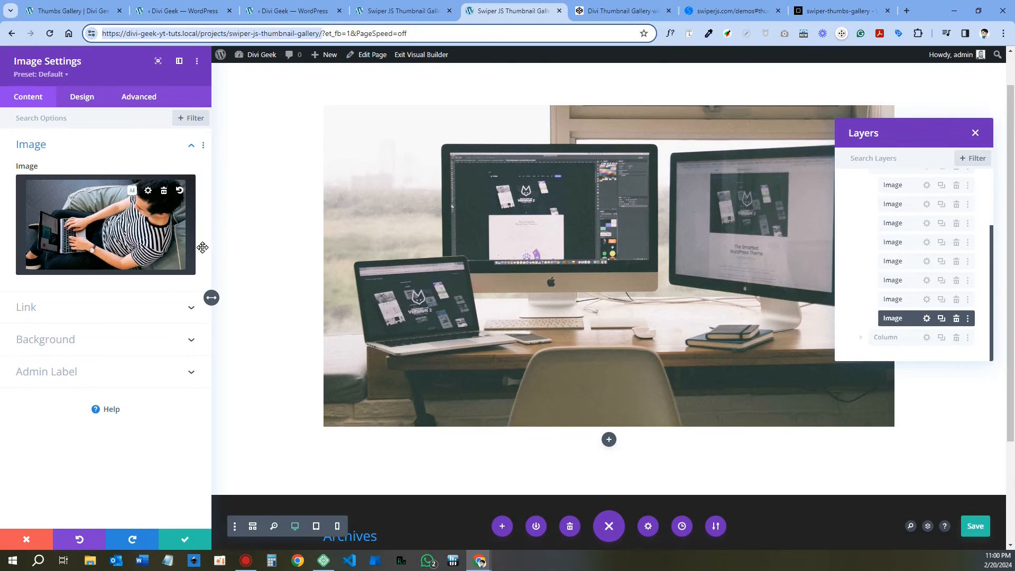
click(185, 539)
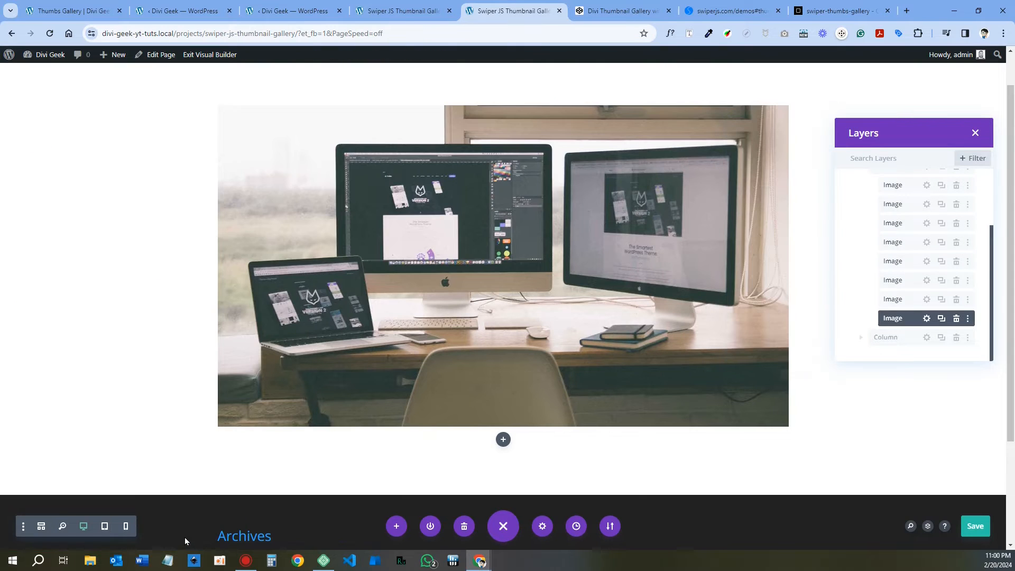
click(402, 12)
scroll(583, 267, down, 1)
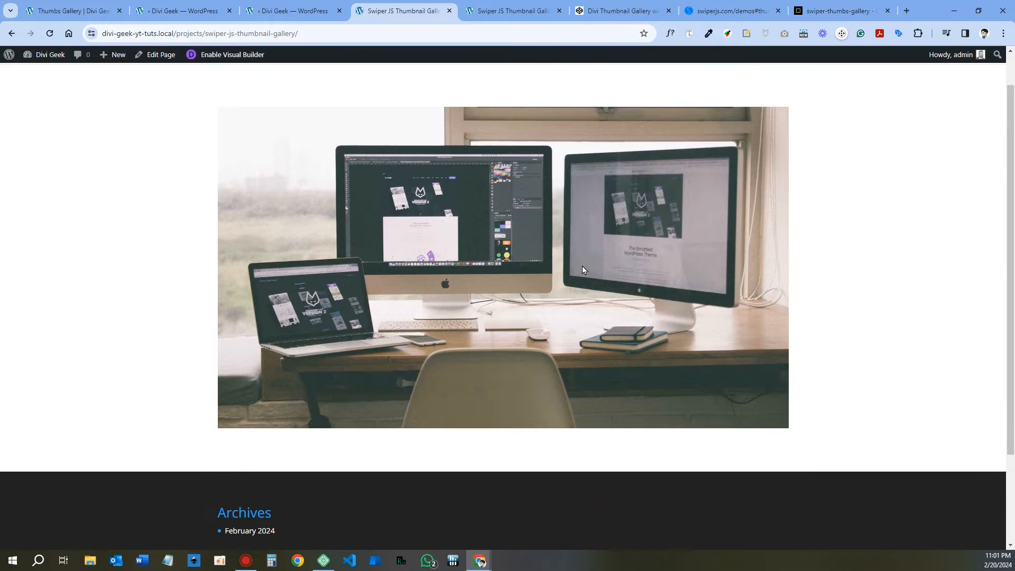
scroll(582, 268, up, 1)
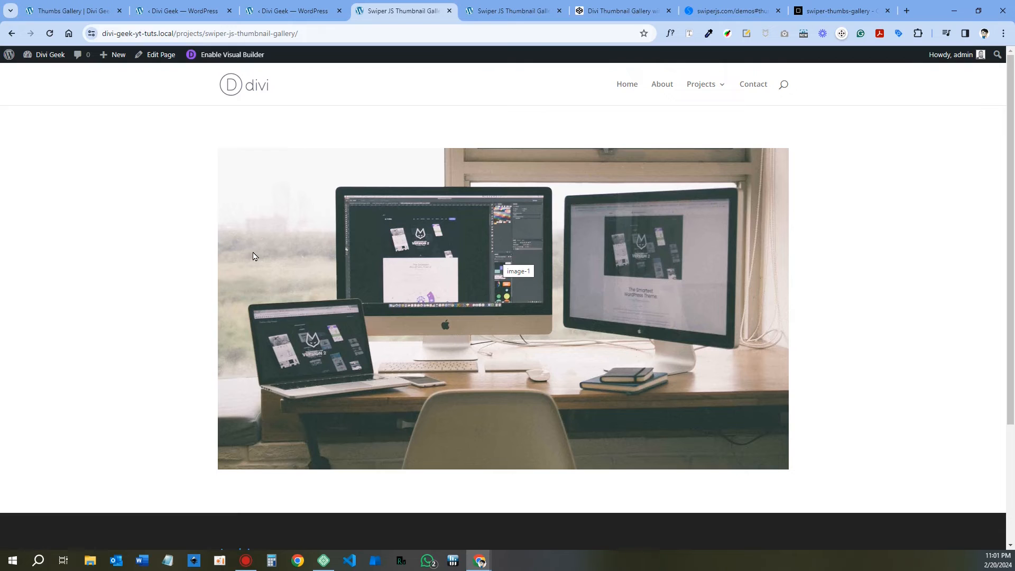
Duplicate the whole row in the builder and delete the empty second column from the copy.
key(ctrl+Tab)
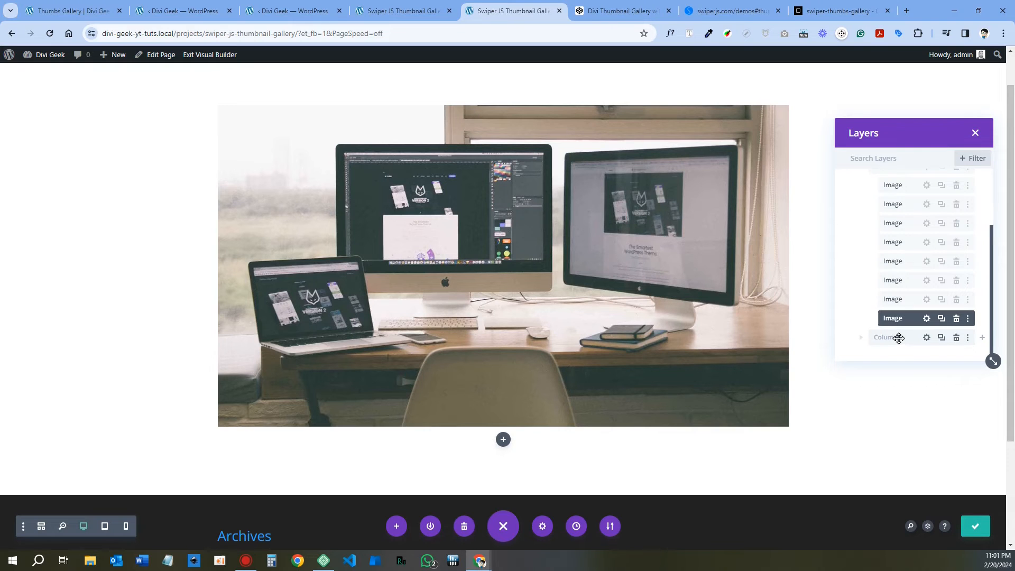
scroll(899, 328, up, 3)
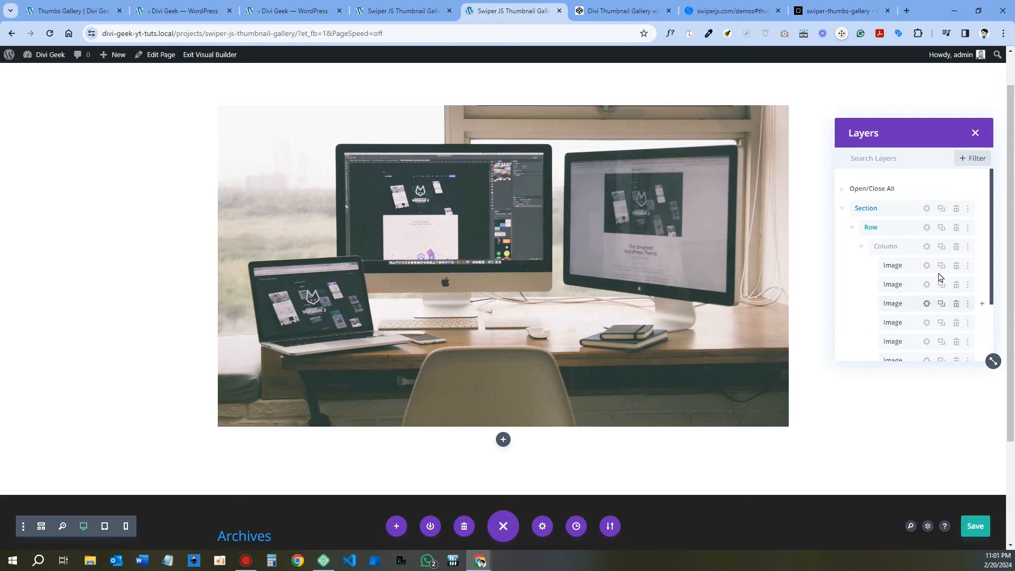
click(942, 231)
scroll(894, 244, down, 3)
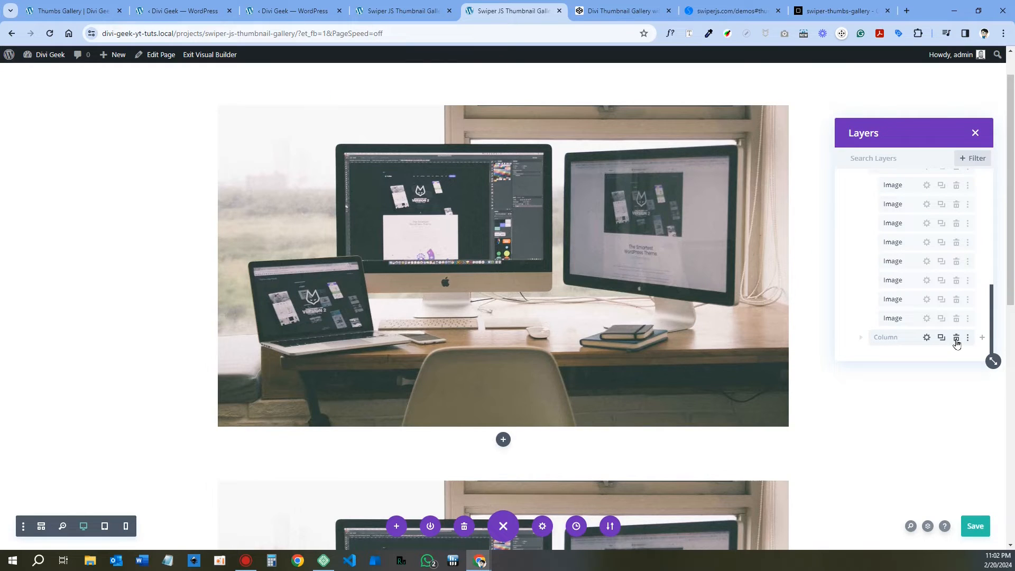
click(957, 339)
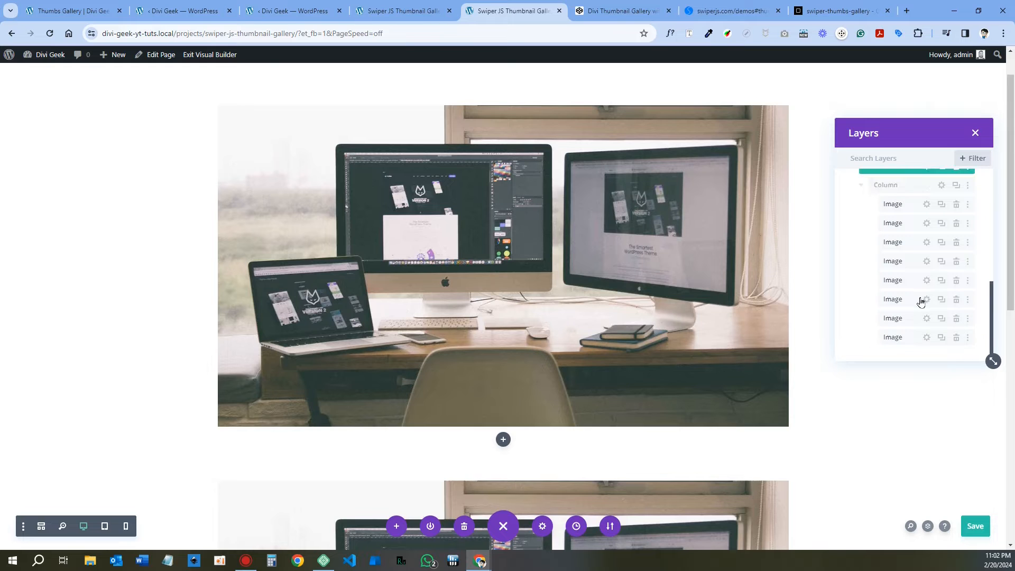
Delete the width: 100% !important; rule from the main element CSS of the duplicated row's column.
scroll(910, 297, up, 1)
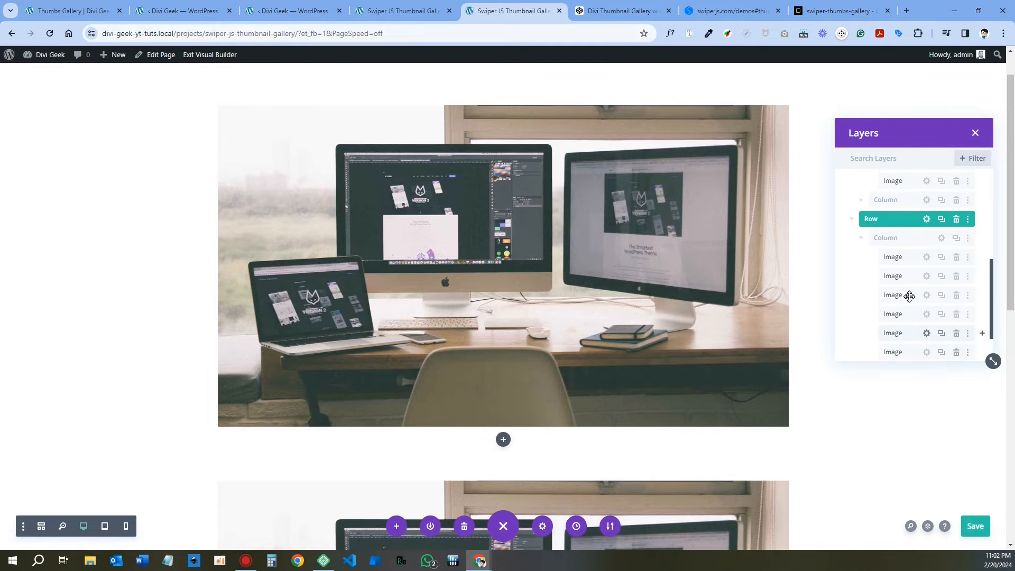
click(942, 239)
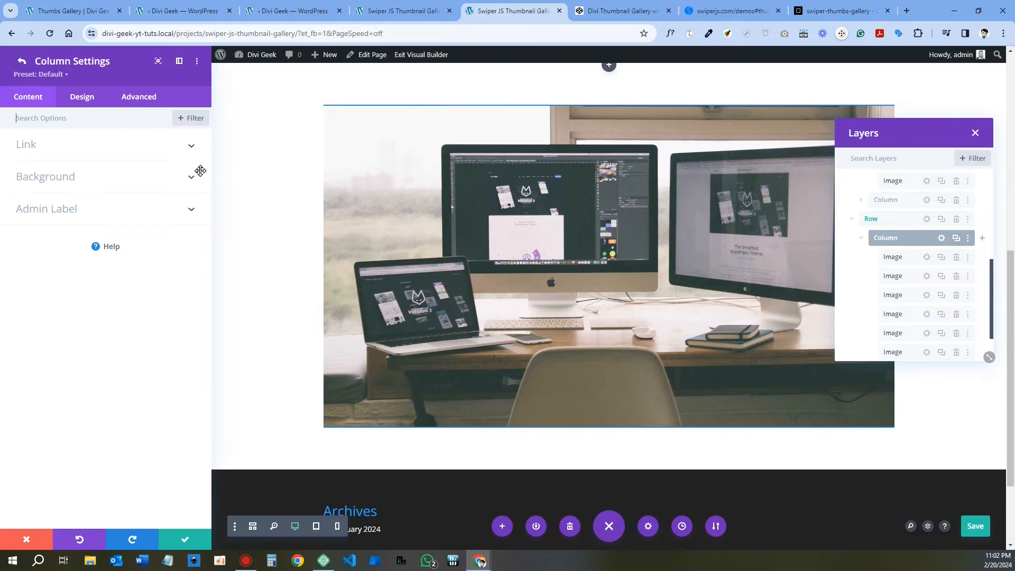
click(142, 99)
click(43, 181)
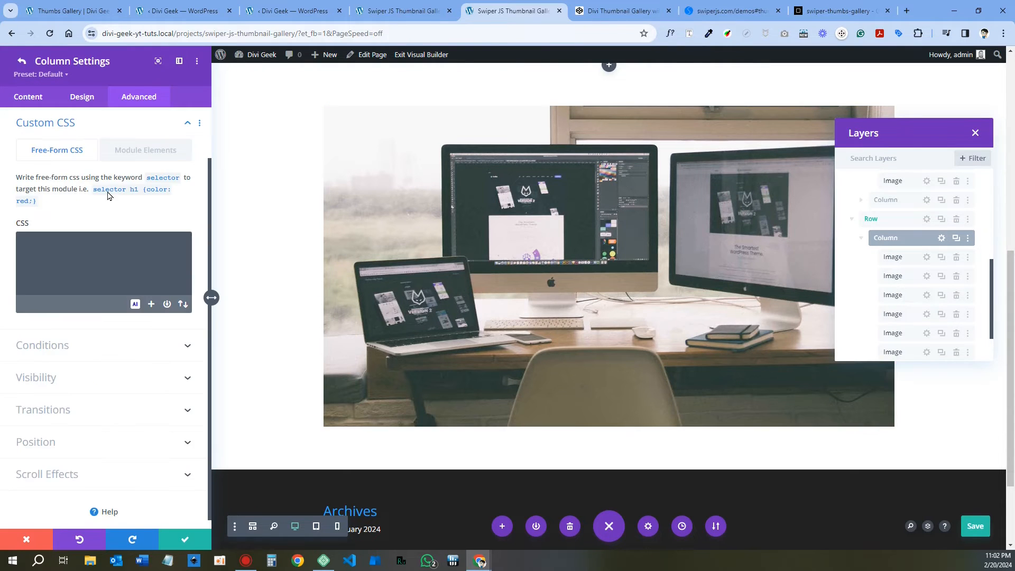
click(143, 151)
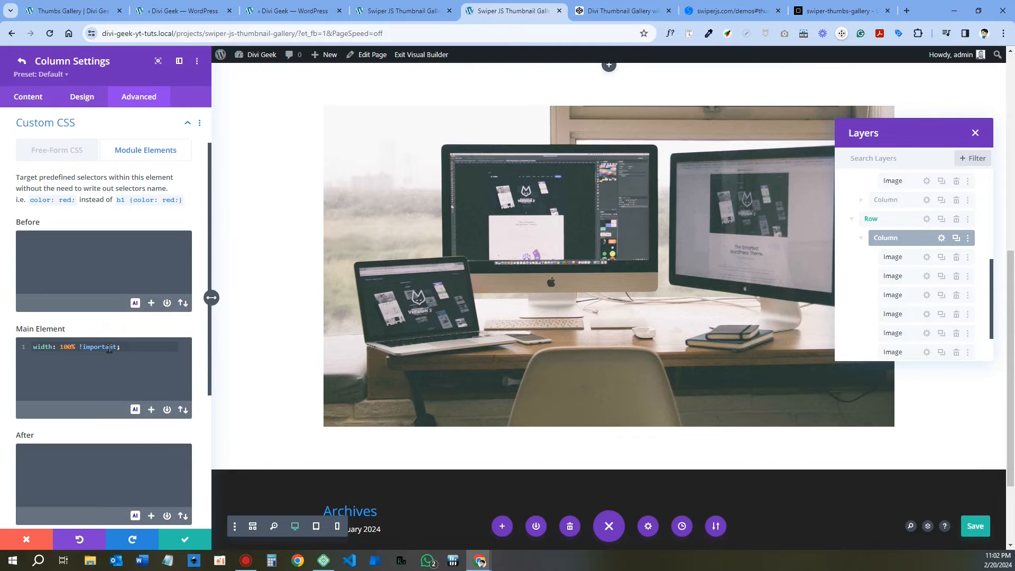
triple_click(109, 348)
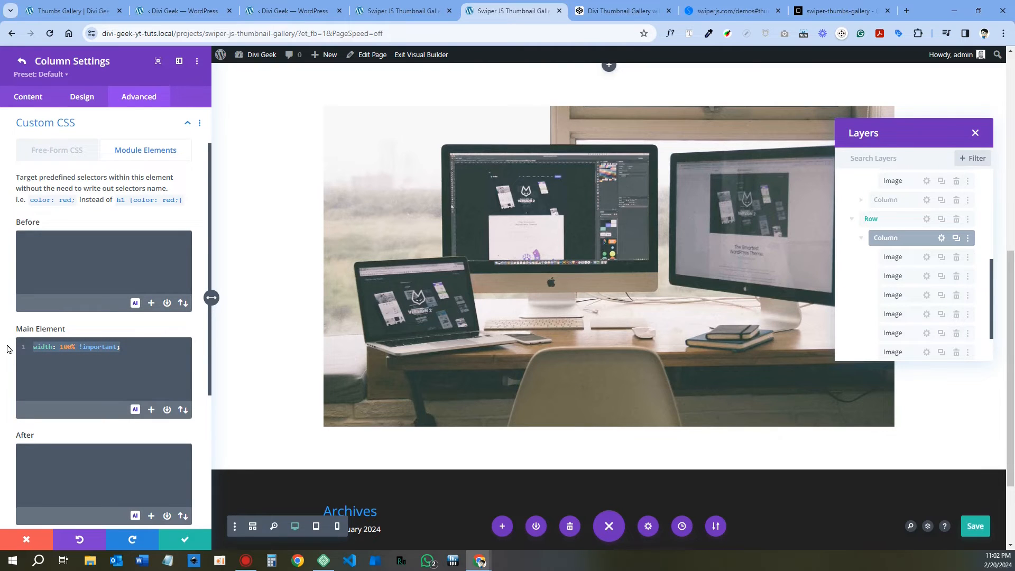
key(BackSpace)
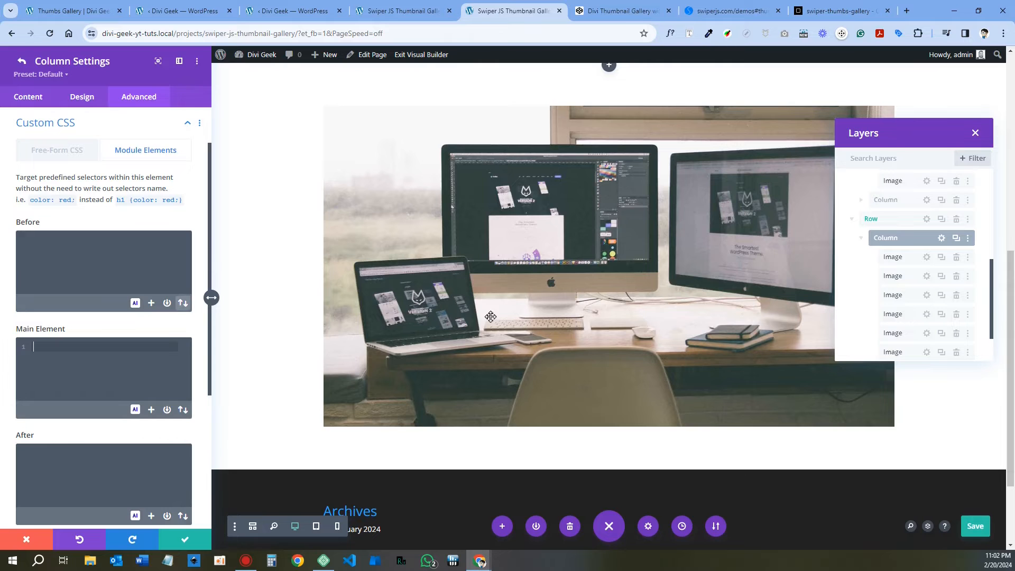
scroll(667, 326, down, 2)
scroll(666, 325, up, 3)
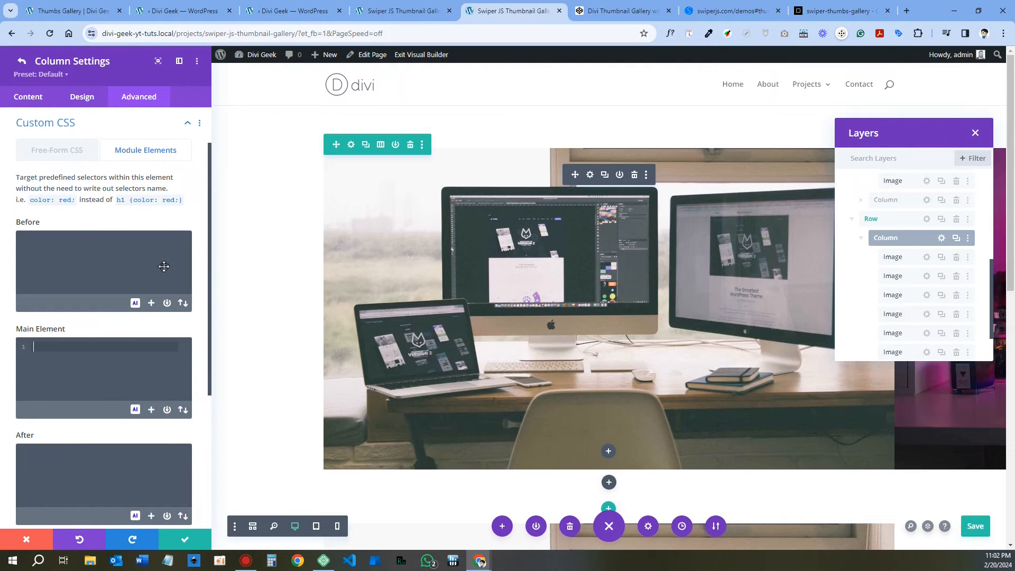
Check the duplicated column's CSS class, then switch to CodeSandbox and examine the classes on the thumbsSlider container in index.html.
scroll(99, 145, up, 1)
scroll(99, 145, up, 1)
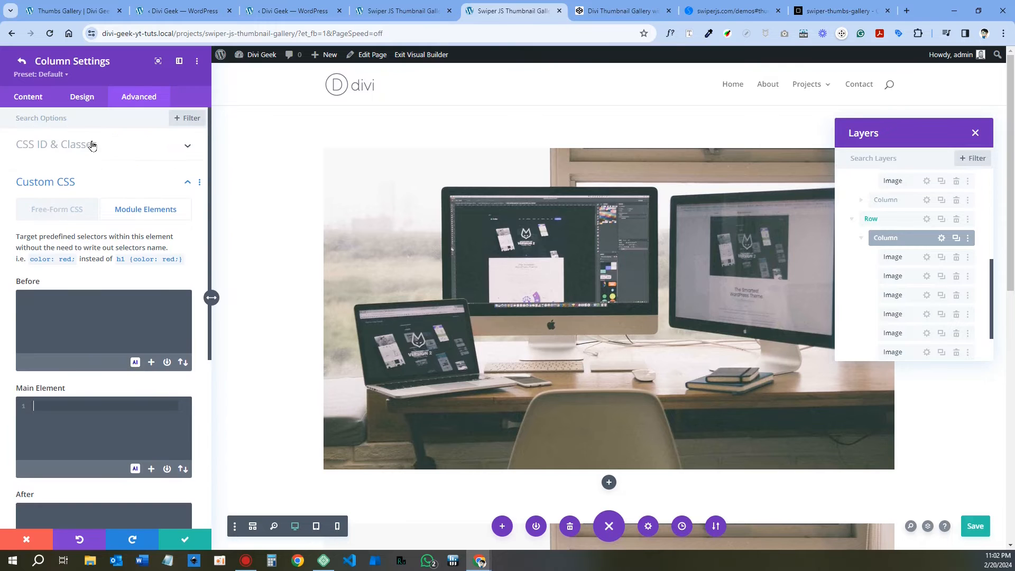
click(91, 144)
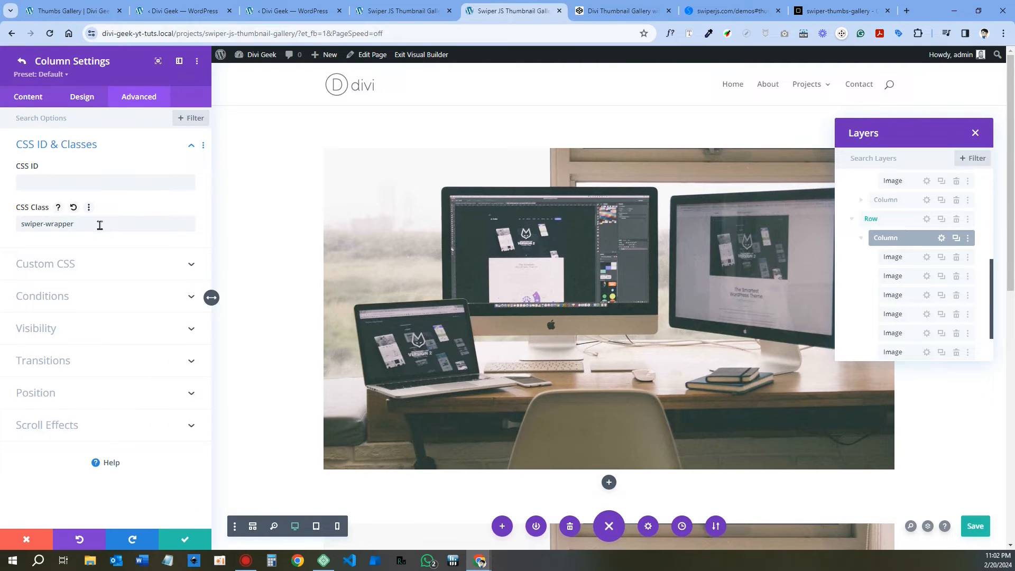
click(841, 9)
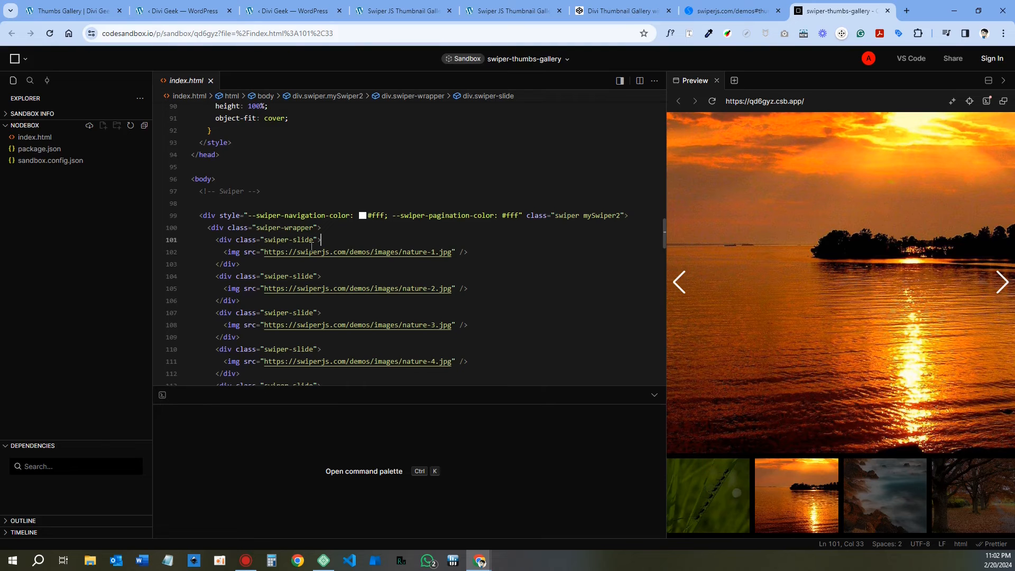
scroll(312, 246, down, 10)
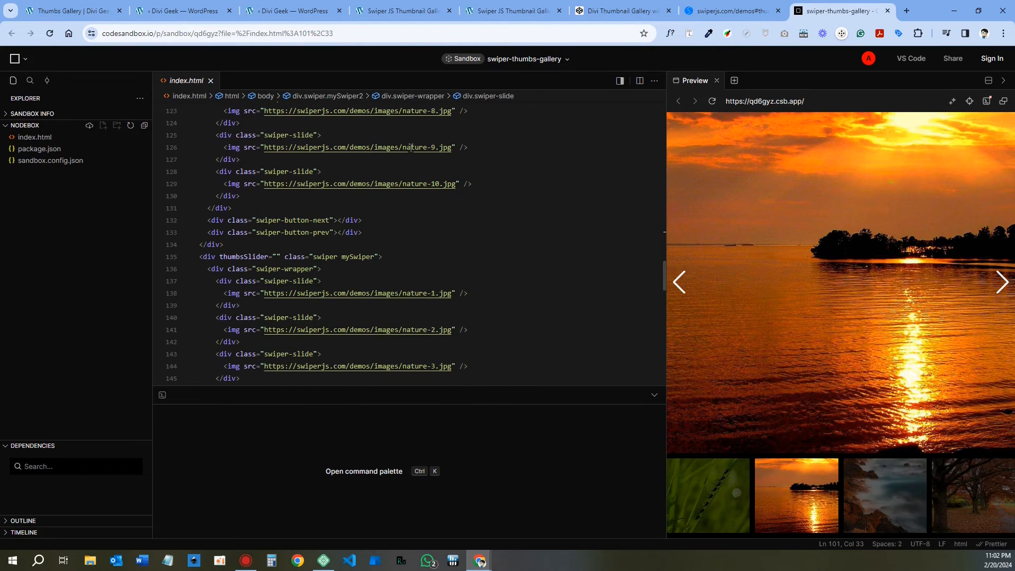
scroll(383, 176, down, 1)
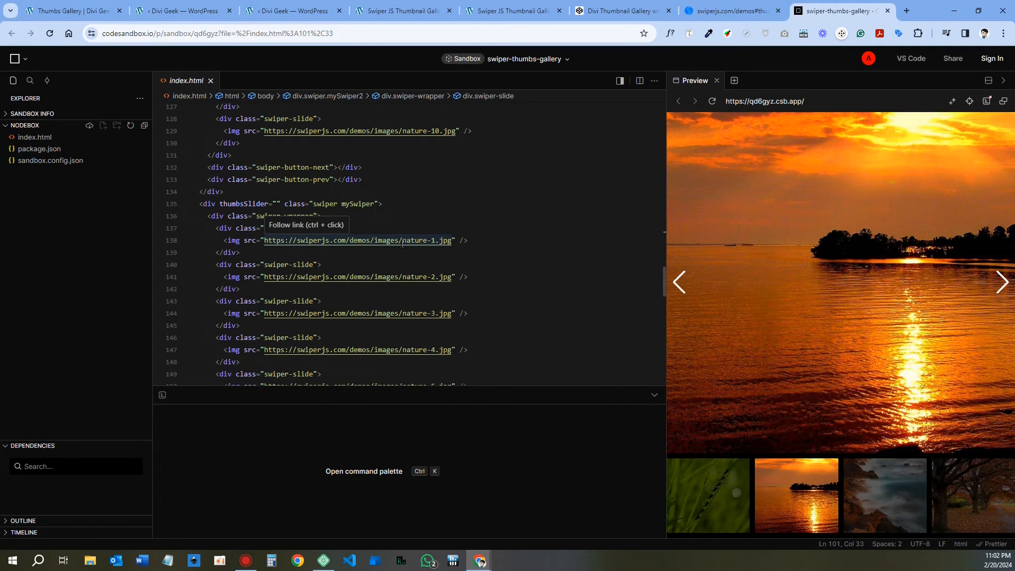
click(383, 204)
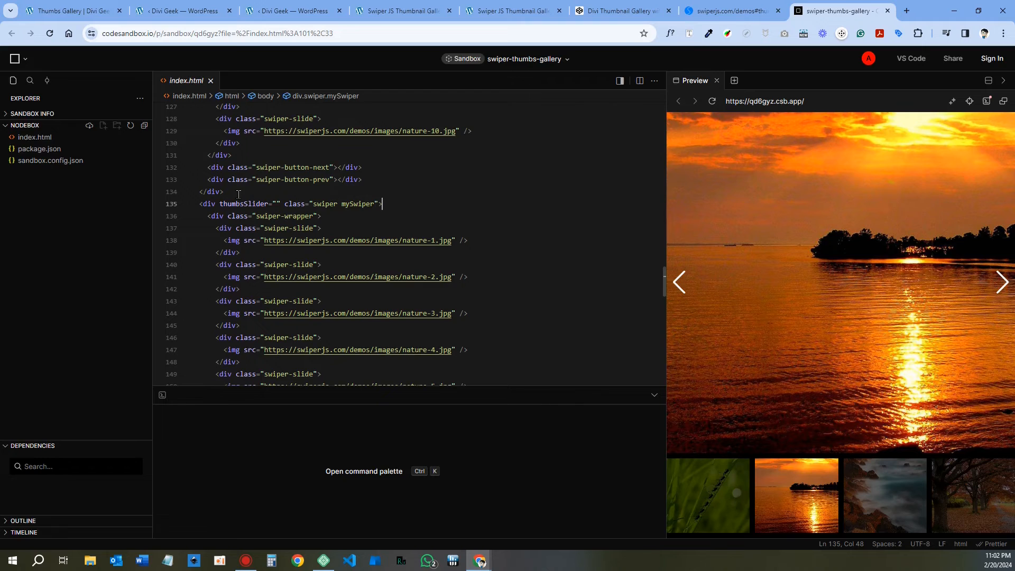
double_click(326, 203)
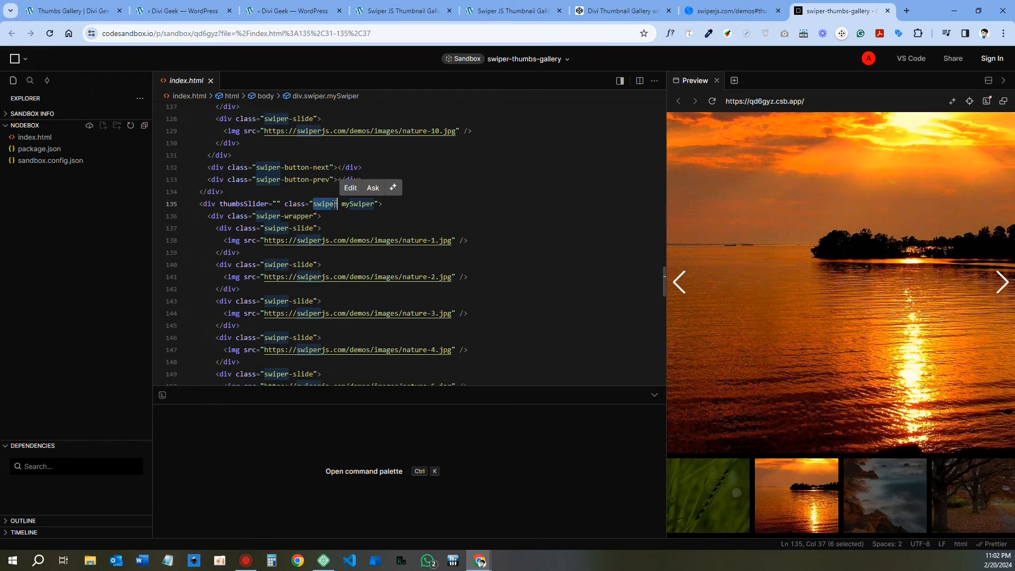
double_click(357, 205)
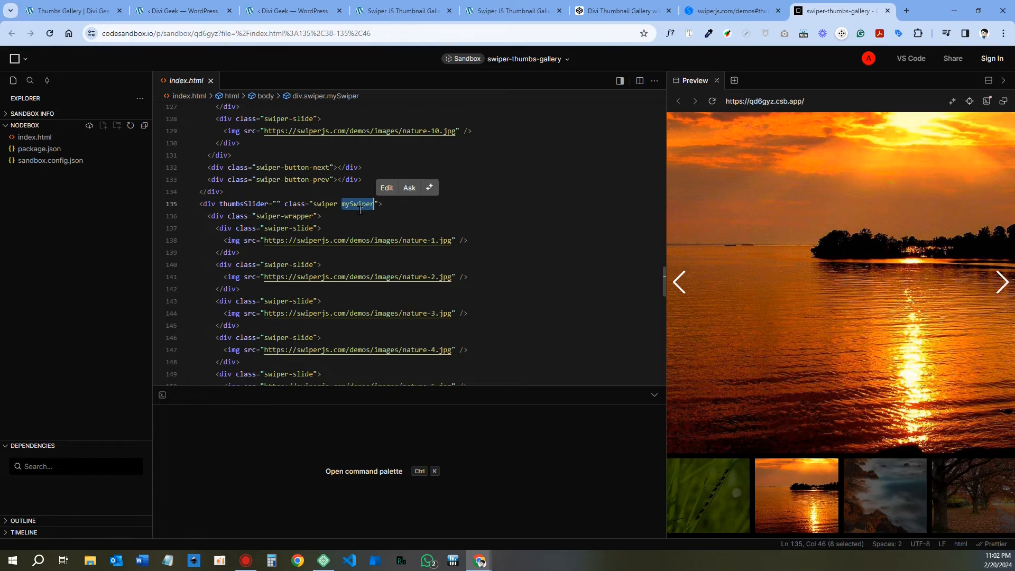
scroll(358, 207, up, 2)
Switch to the CodePen and copy the dg-thumbnails class name from the thumbnails Swiper call in the JavaScript.
click(613, 7)
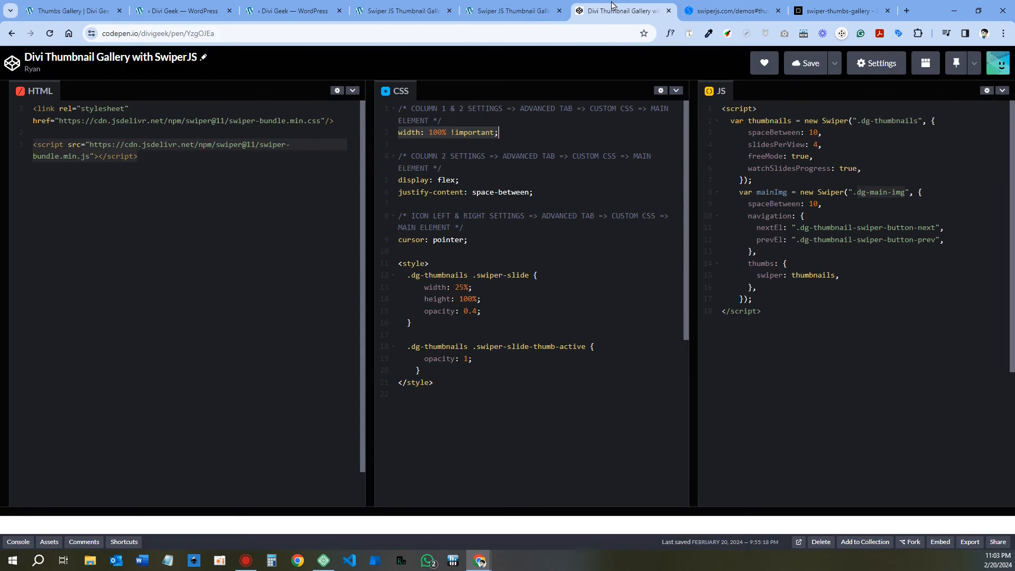
click(875, 120)
drag(875, 120, 919, 121)
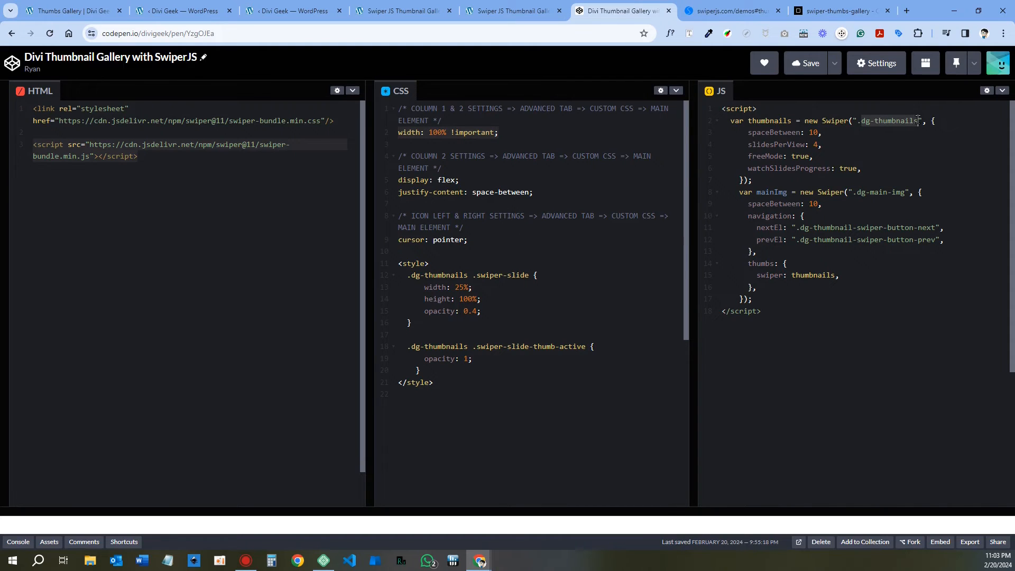
right_click(904, 119)
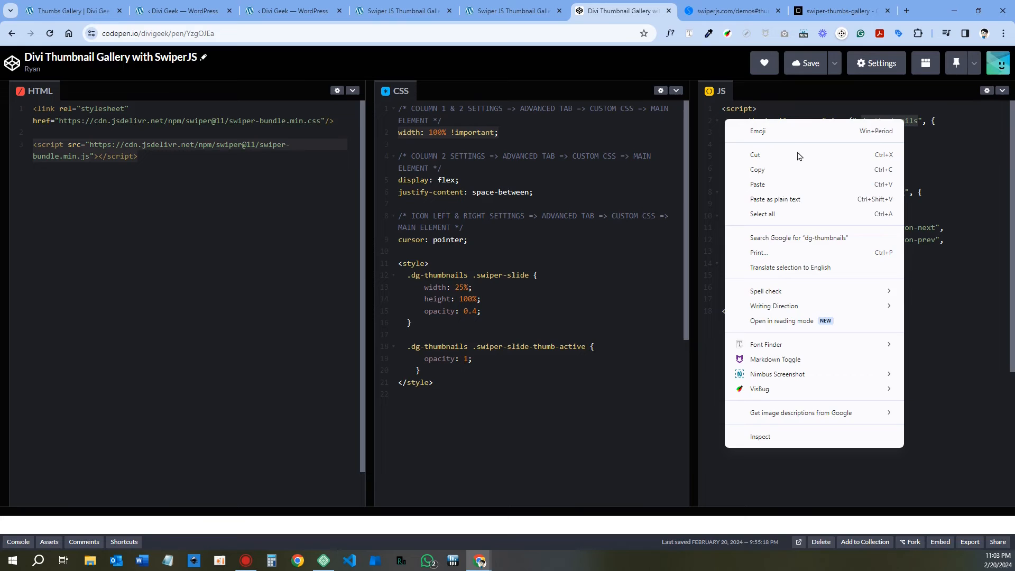
click(778, 168)
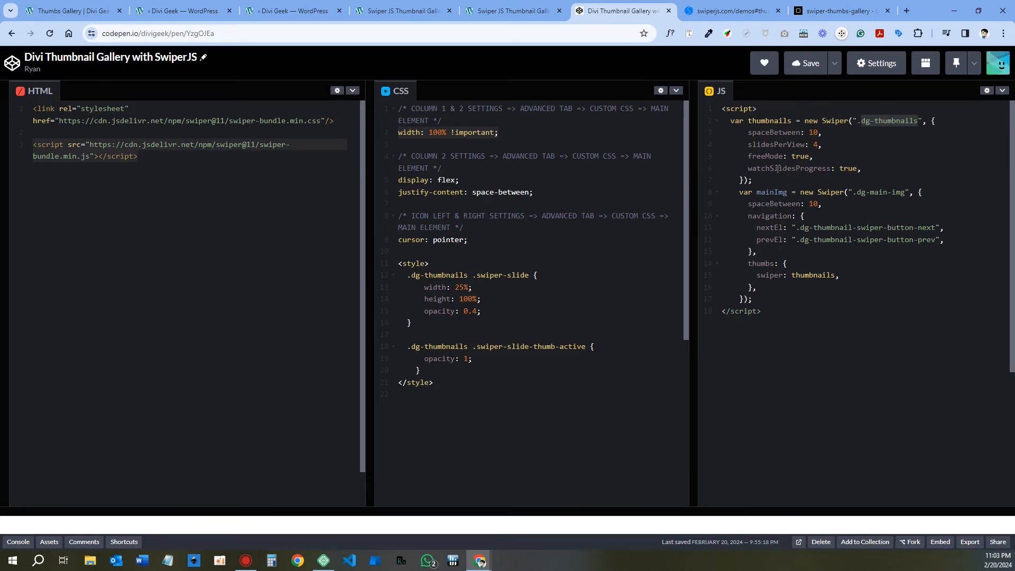
Back in the Divi builder, replace dg-main-img with dg-thumbnails in the duplicated row's CSS class, keeping swiper, and save the page.
click(510, 12)
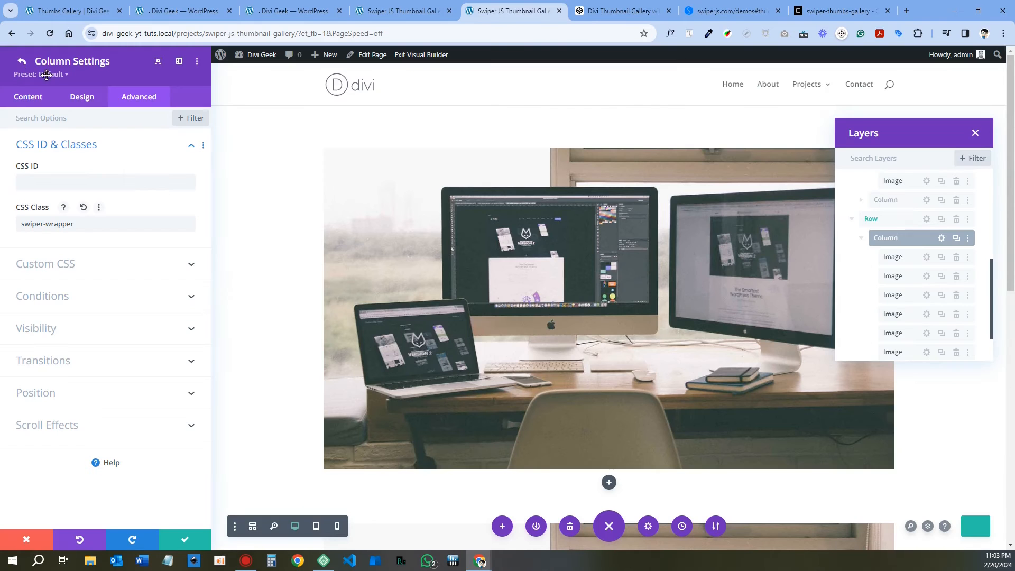
click(22, 64)
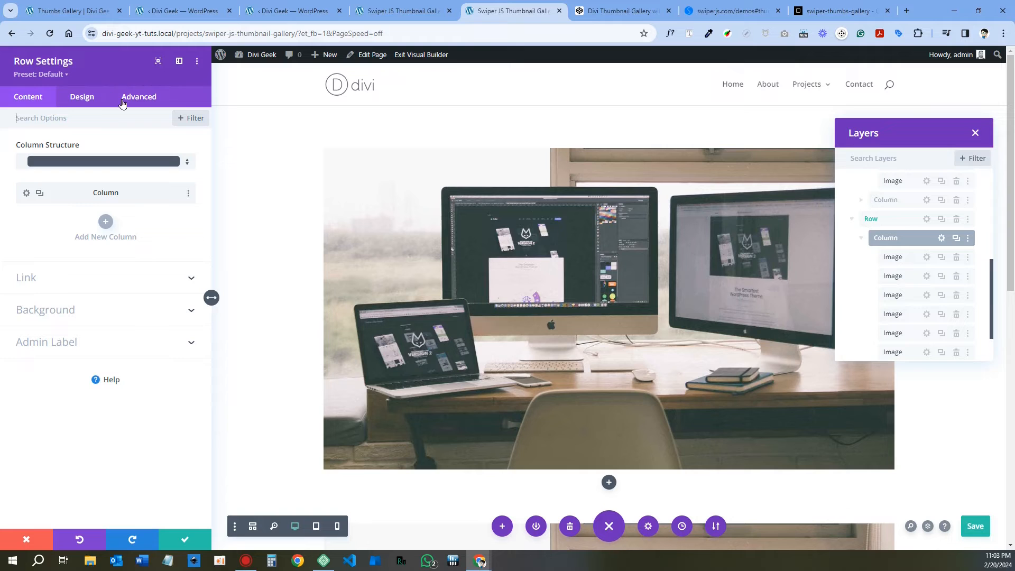
click(138, 98)
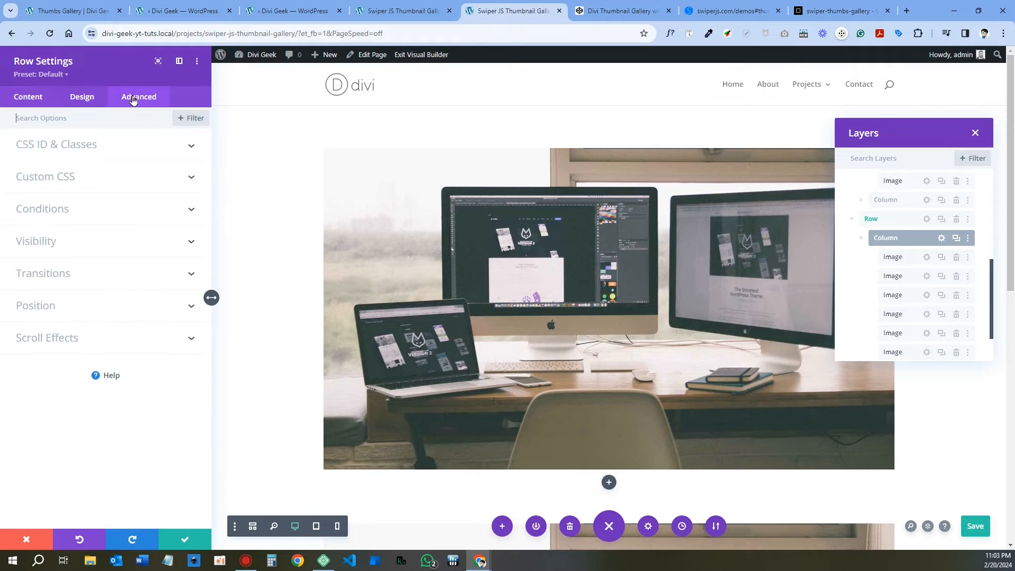
click(45, 148)
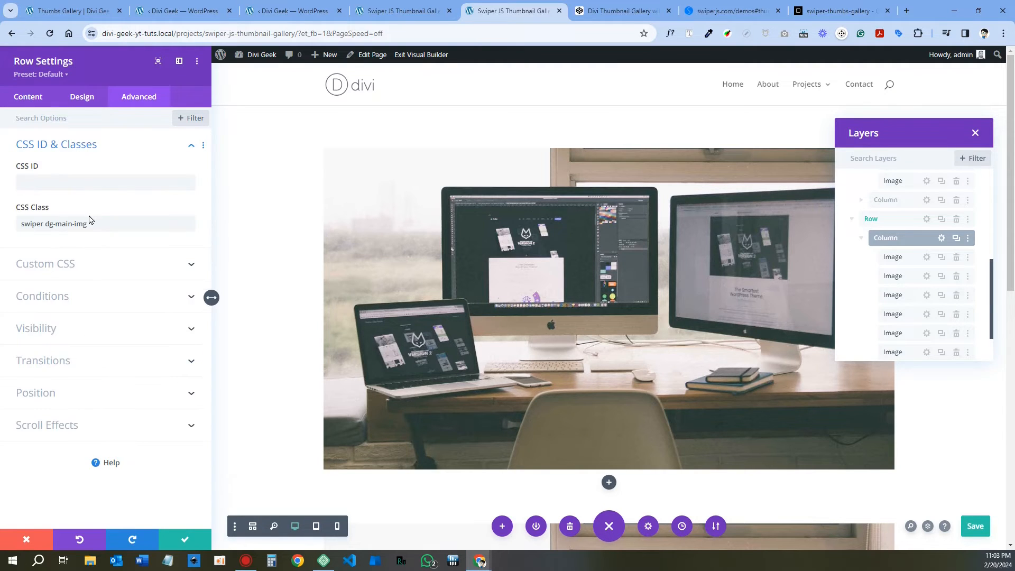
drag(87, 224, 46, 224)
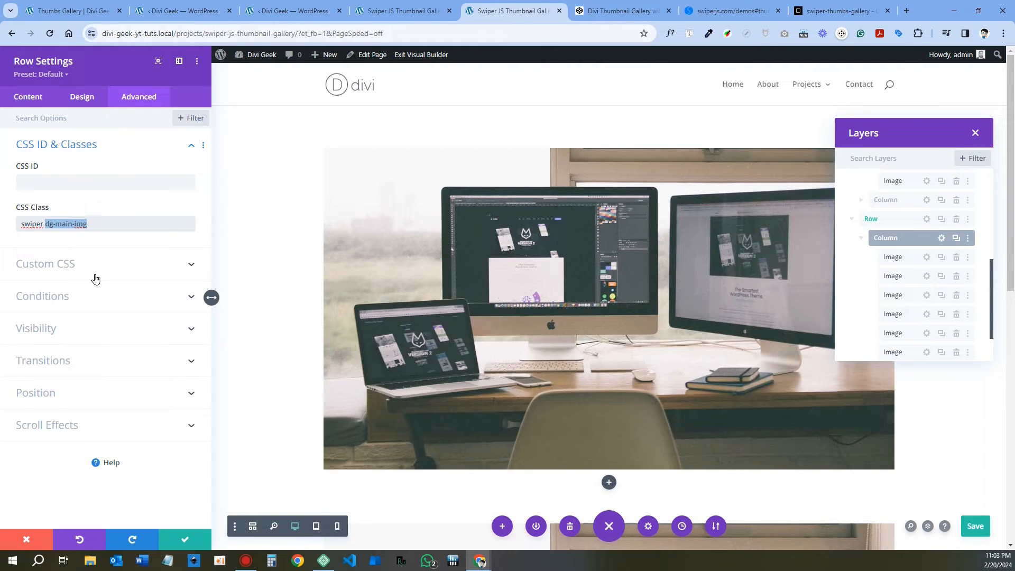
key(BackSpace)
key(ctrl+v)
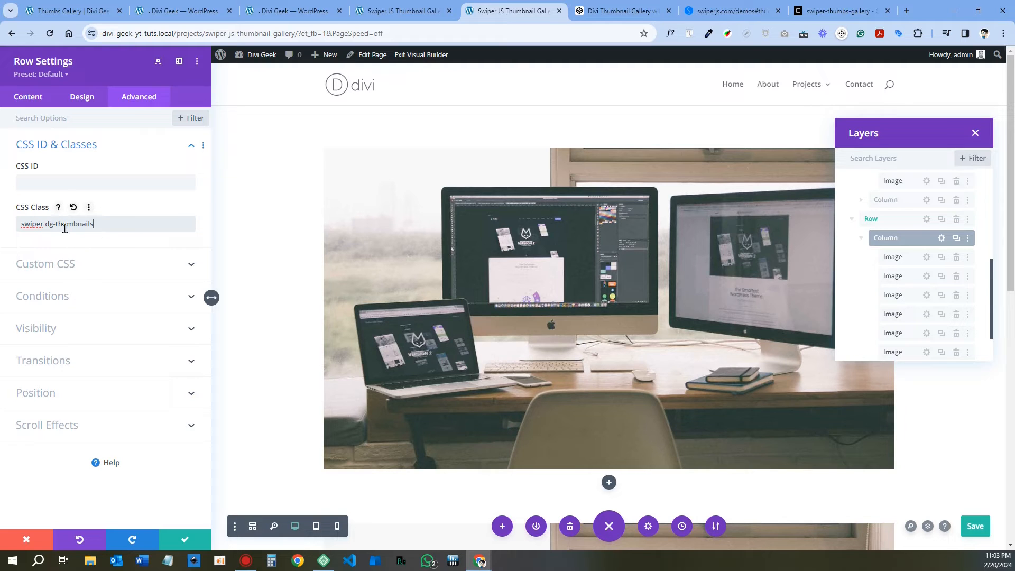
click(43, 223)
key(ctrl+s)
click(97, 225)
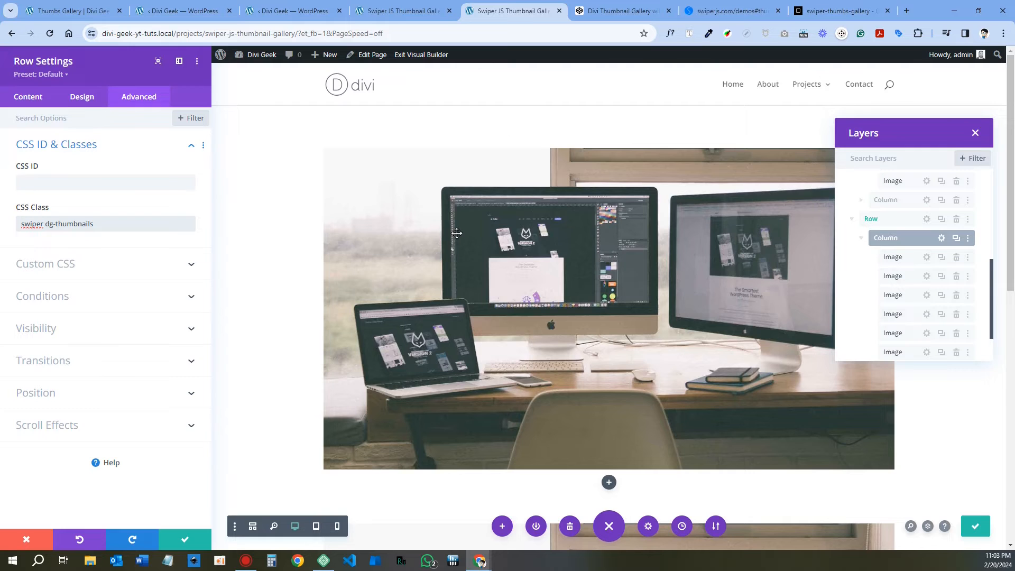
scroll(583, 262, down, 10)
scroll(583, 263, up, 8)
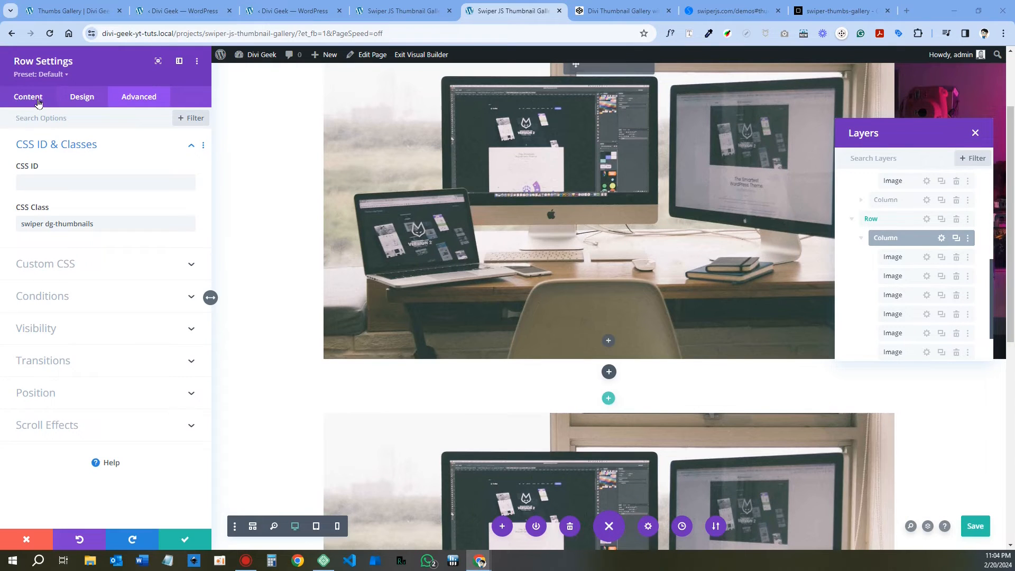
Compare the duplicated column's CSS class with the wrapper class inside the thumbsSlider container in CodeSandbox.
click(38, 100)
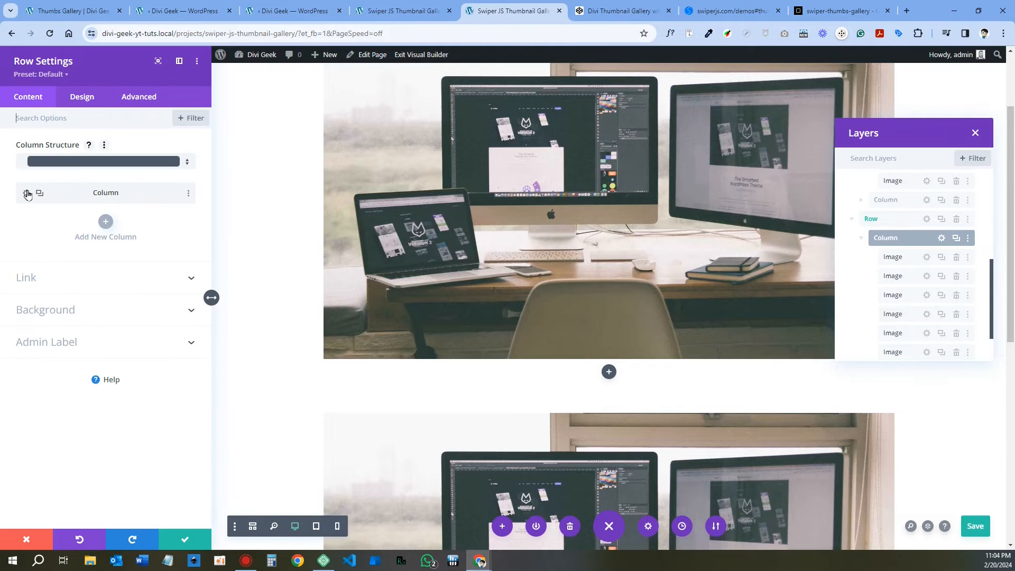
click(27, 194)
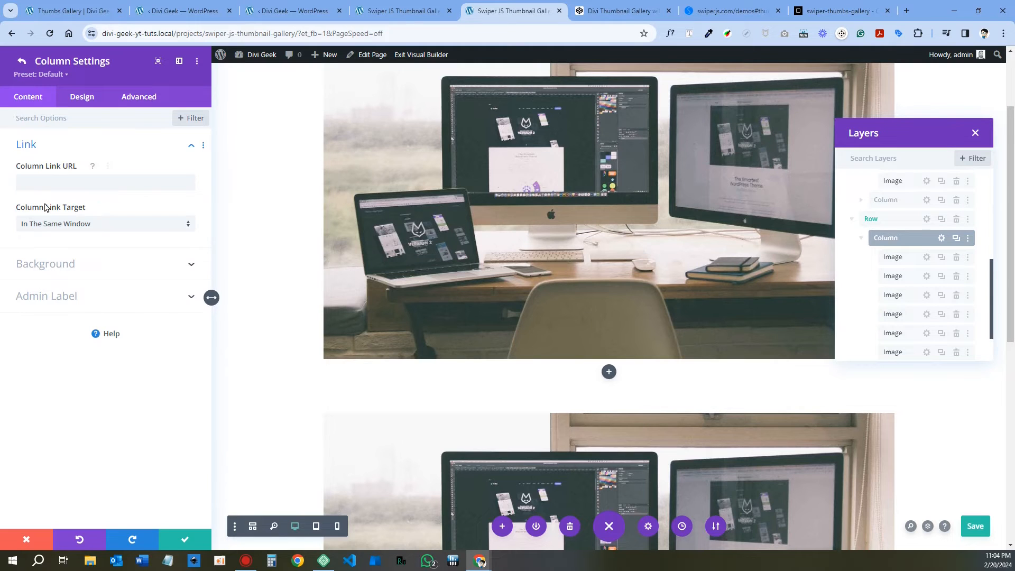
click(137, 97)
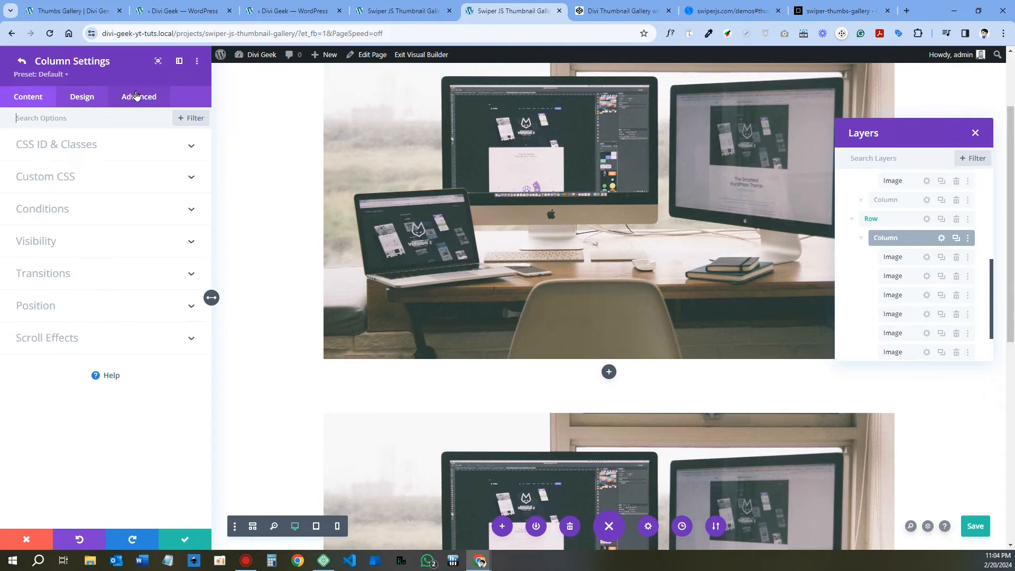
click(53, 150)
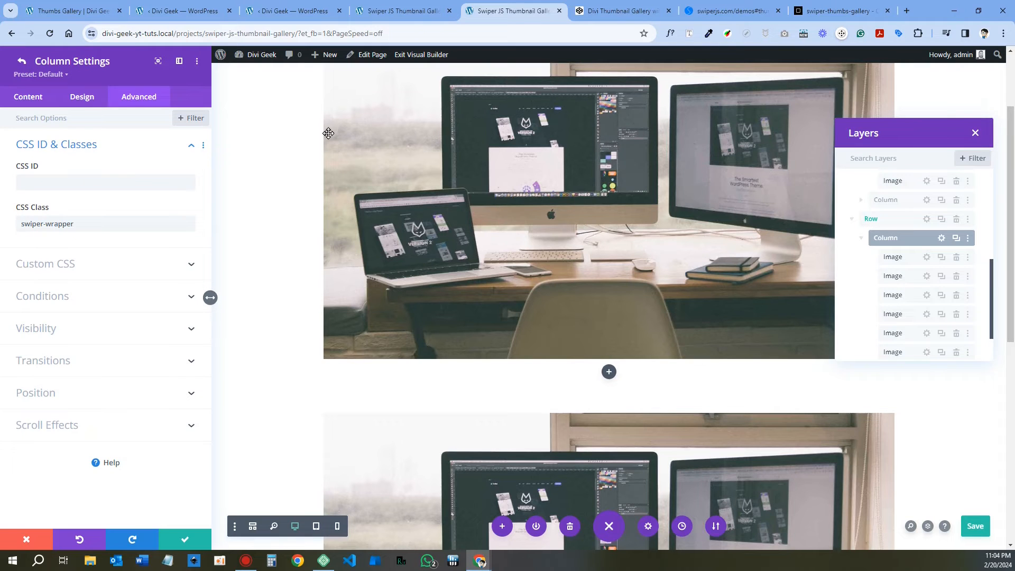
click(823, 12)
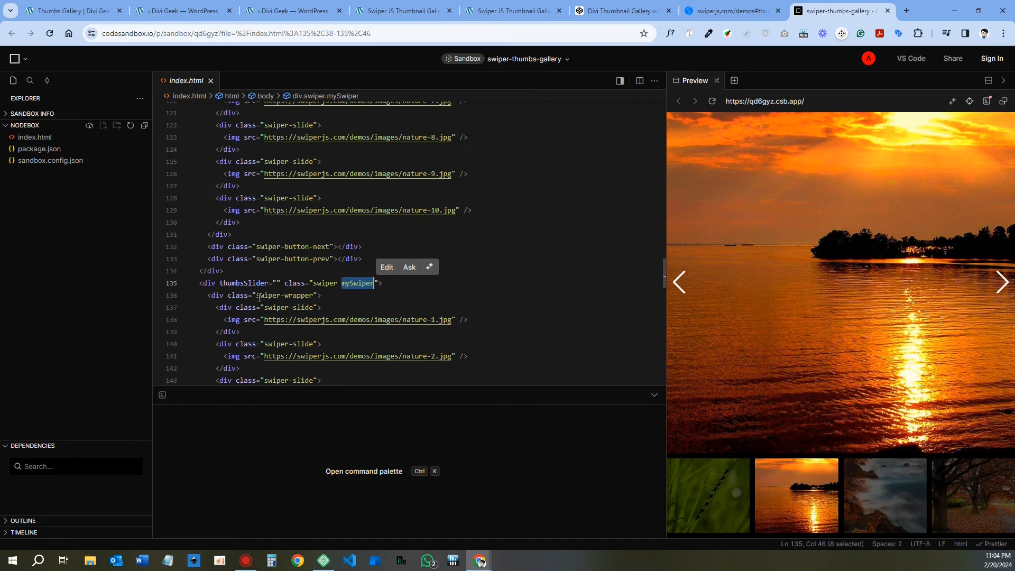
drag(258, 297, 314, 295)
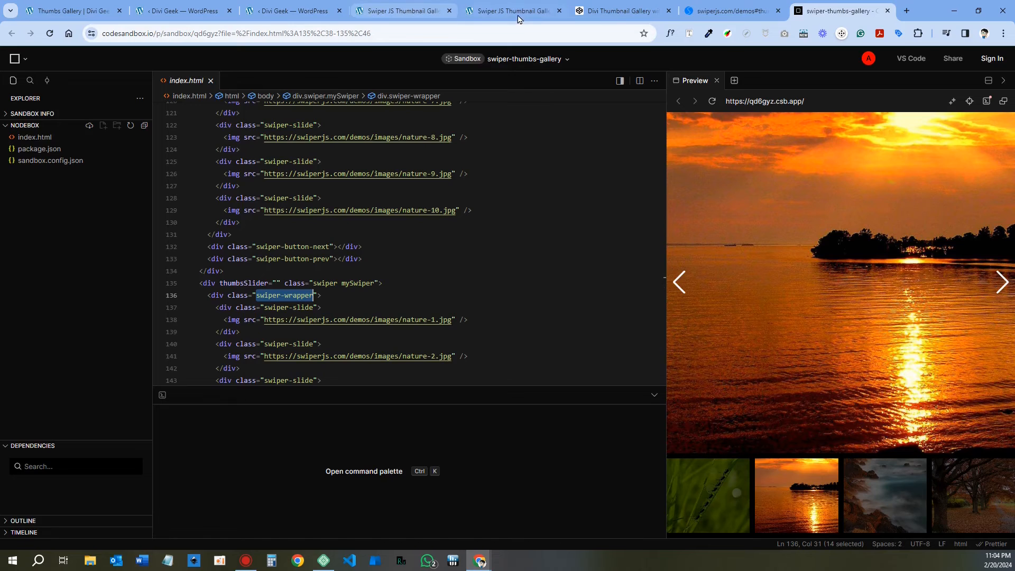
click(534, 12)
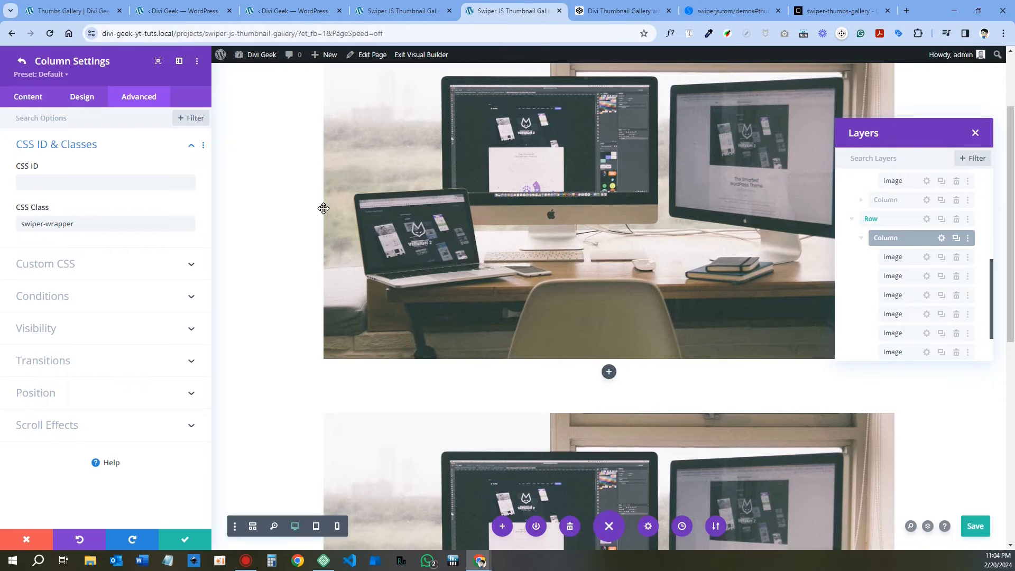
click(22, 223)
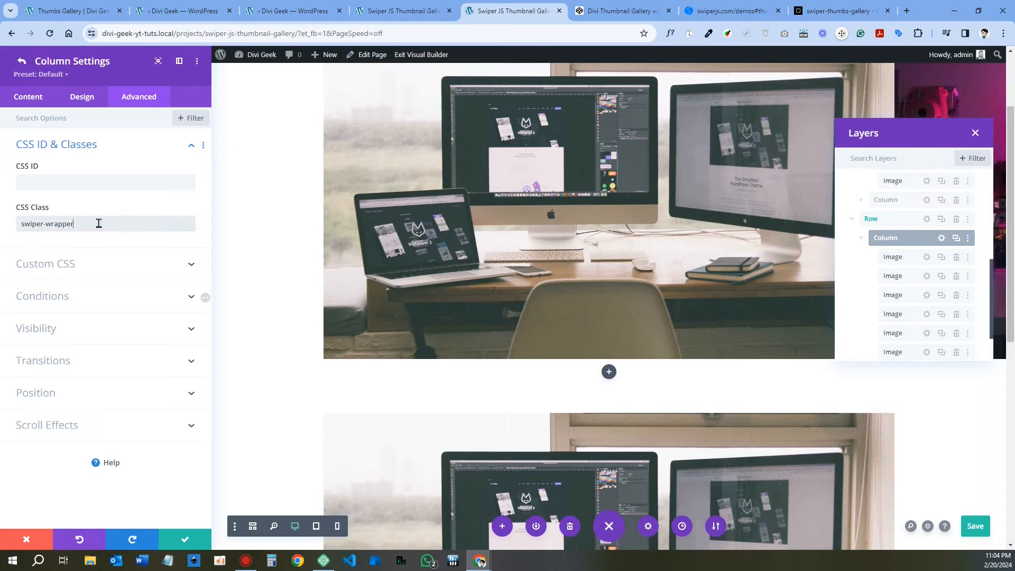
Switch to CodeSandbox and highlight the class of the first slide inside the thumbsSlider wrapper in index.html.
key(ctrl+a)
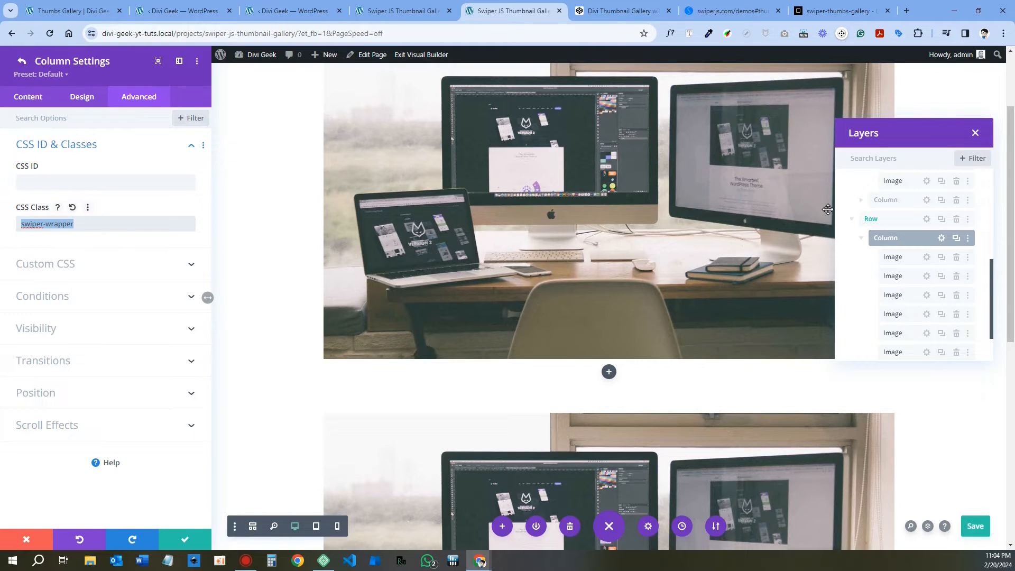
click(838, 11)
click(375, 318)
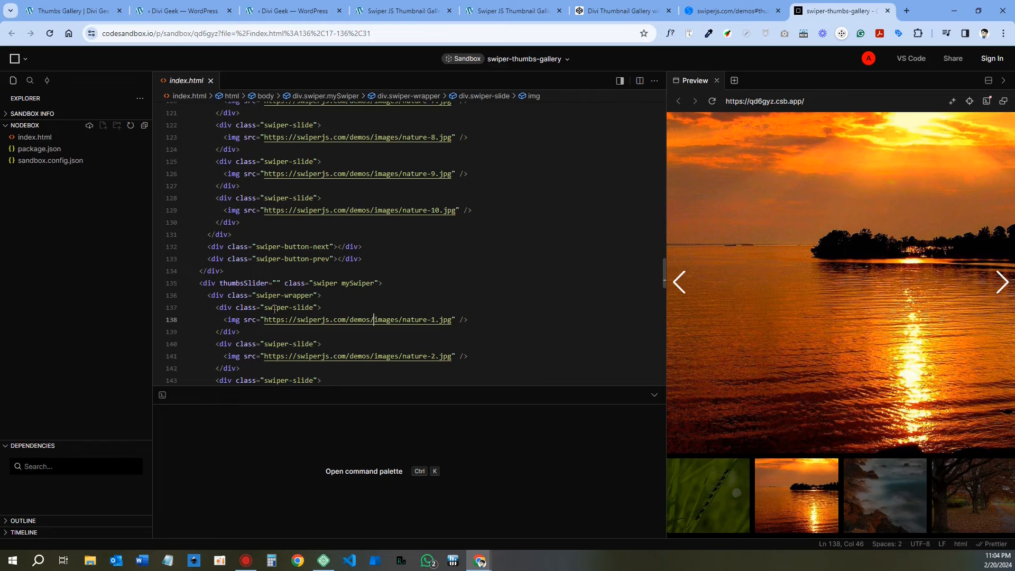
scroll(272, 284, down, 1)
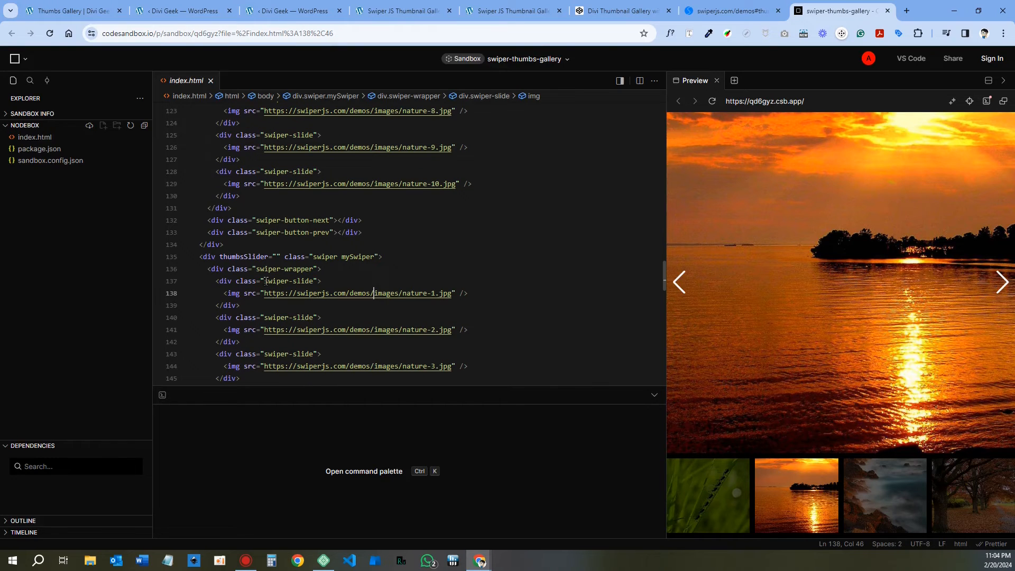
double_click(266, 281)
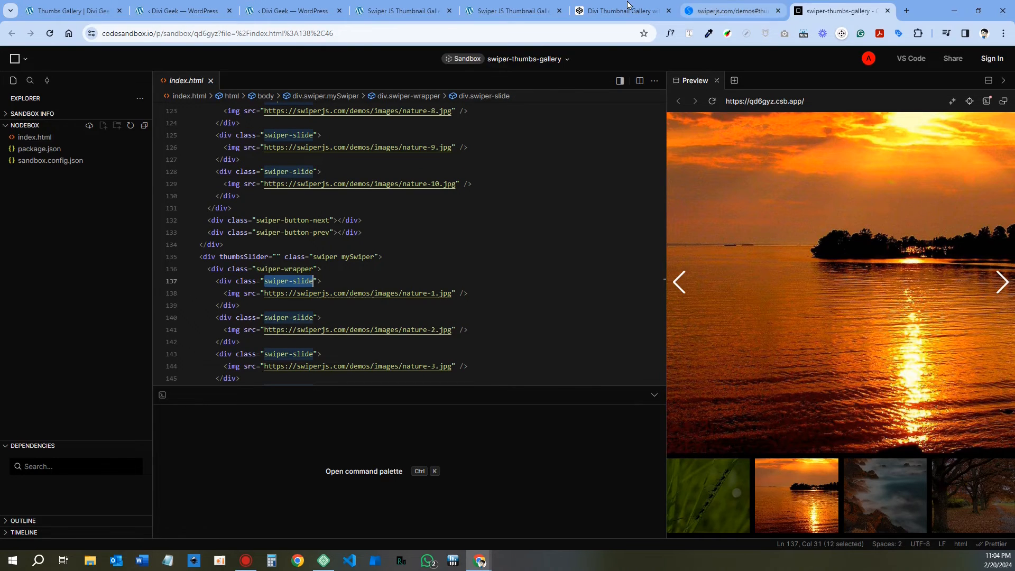
Back in the Divi builder, check the first duplicated image's CSS class against the CodeSandbox slide class, then close its settings.
click(514, 10)
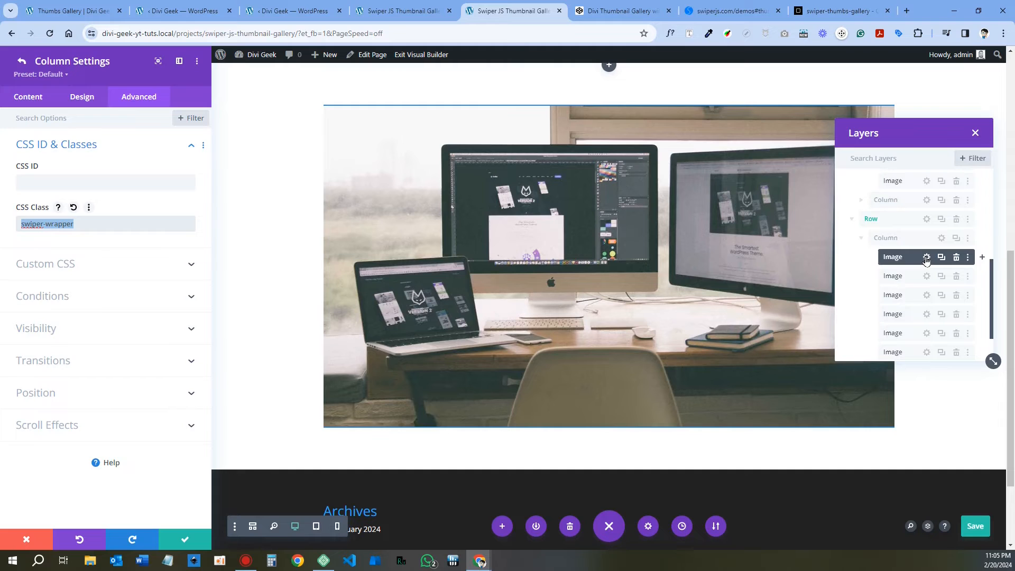
click(927, 257)
click(138, 97)
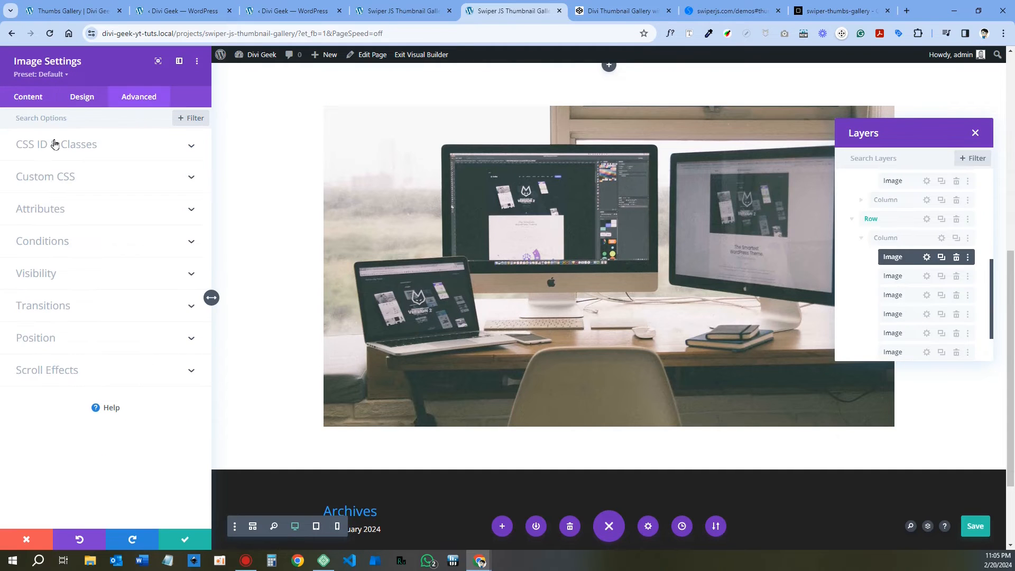
click(55, 144)
triple_click(77, 223)
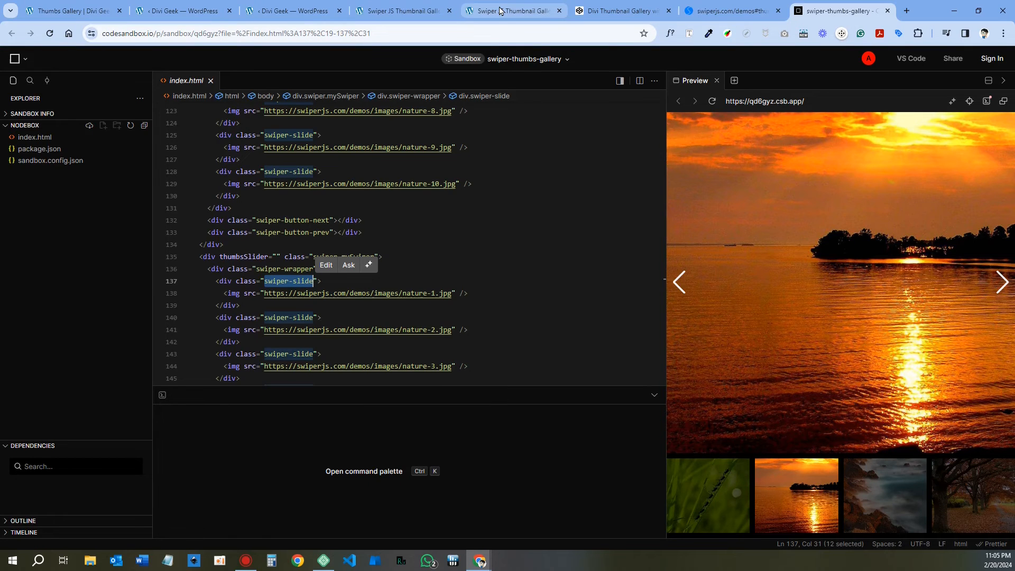
click(501, 11)
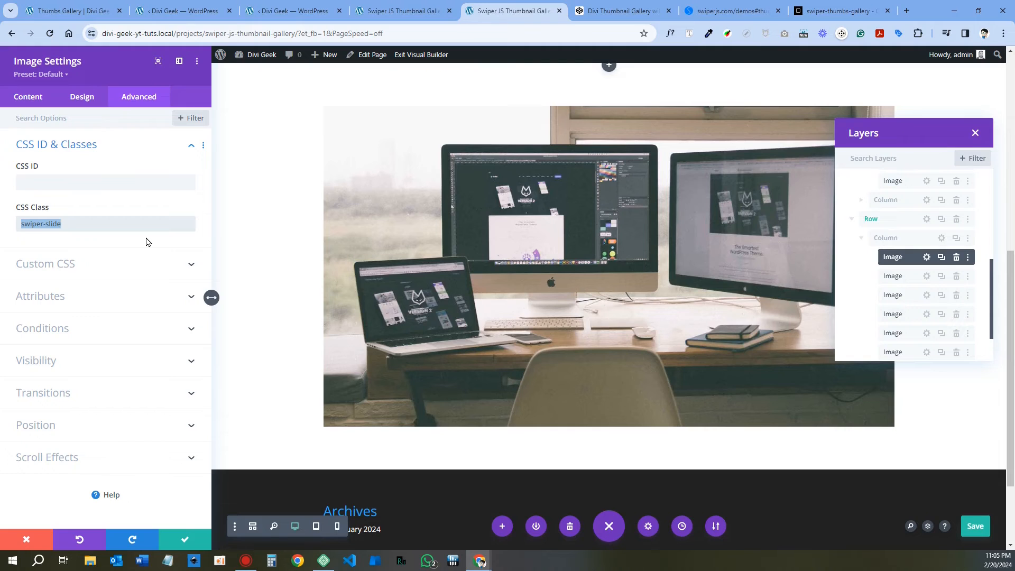
click(185, 531)
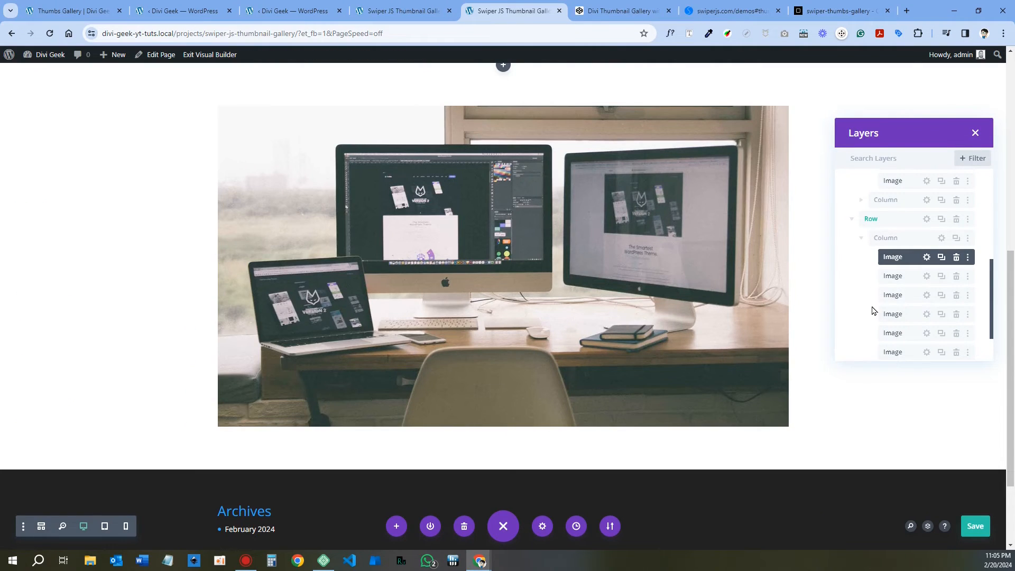
Review the main slider row and the duplicated thumbnail row on the page and in the layer structure.
scroll(569, 245, up, 3)
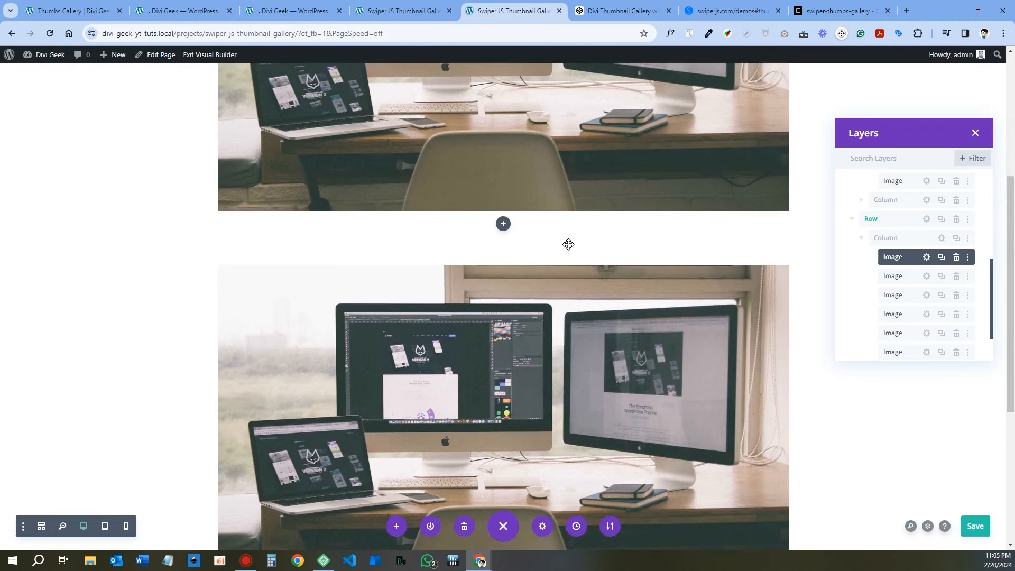
scroll(569, 244, up, 4)
scroll(569, 244, down, 4)
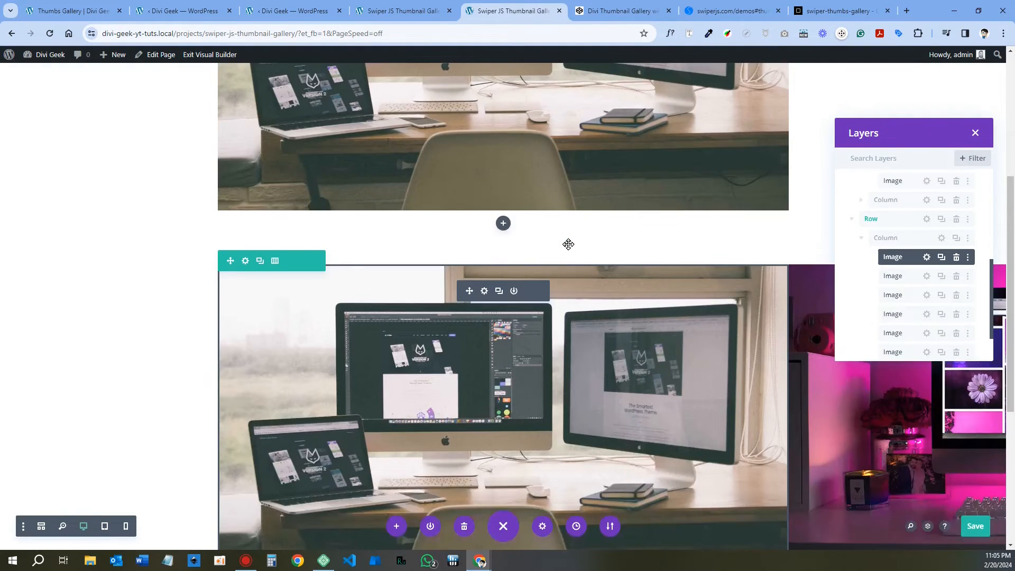
scroll(569, 244, up, 5)
scroll(253, 255, down, 7)
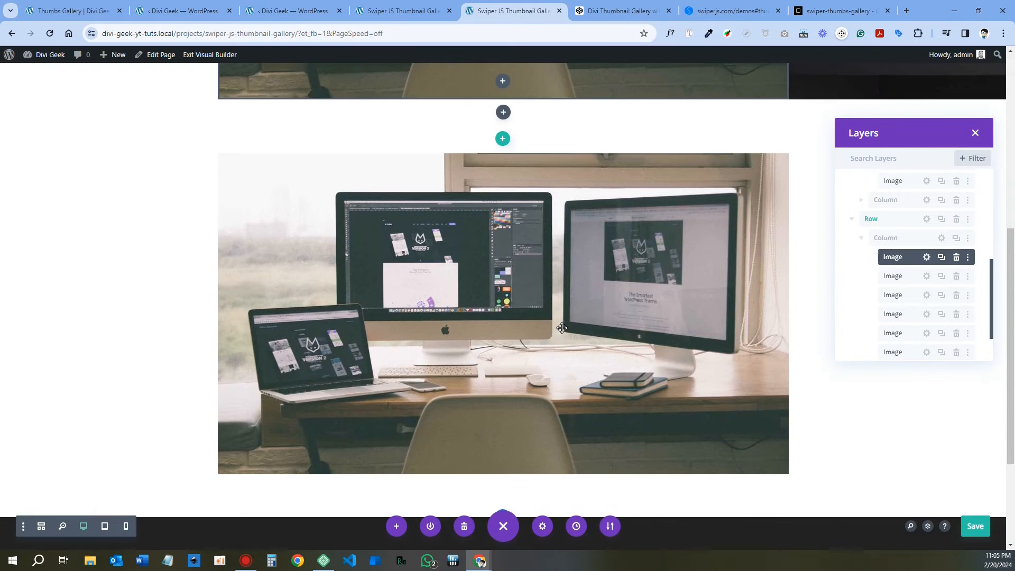
scroll(504, 267, up, 7)
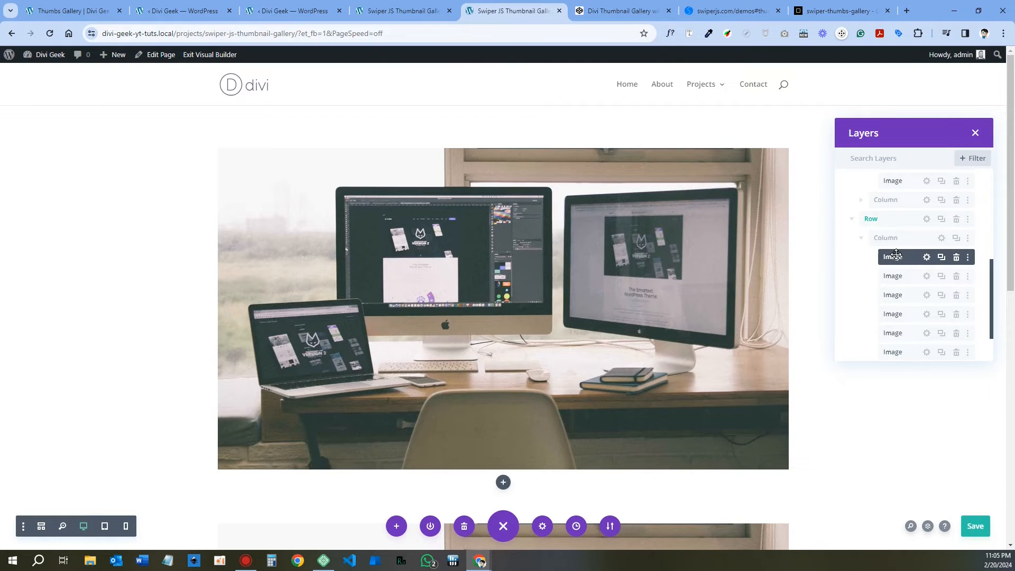
scroll(904, 238, up, 5)
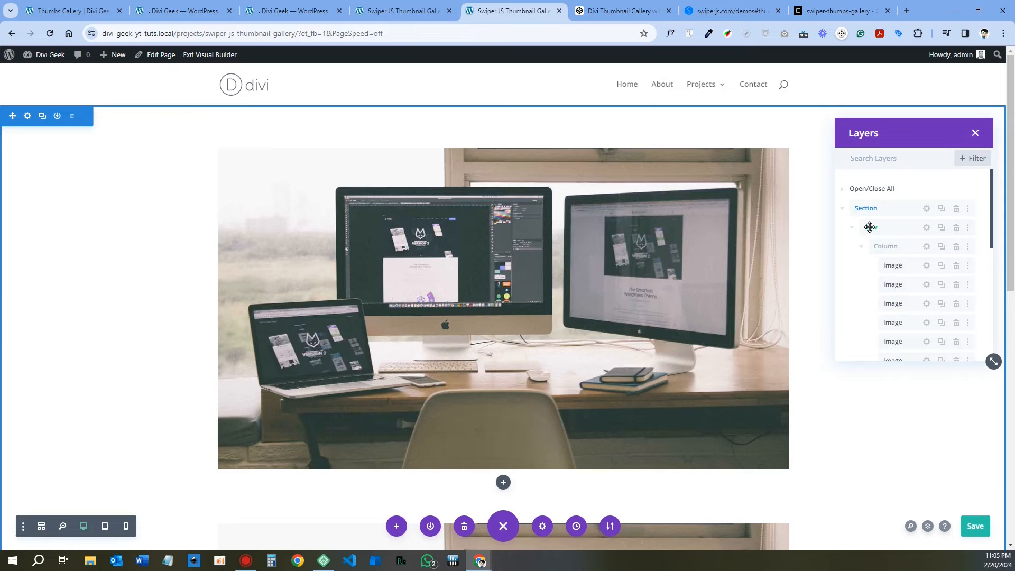
scroll(898, 243, down, 5)
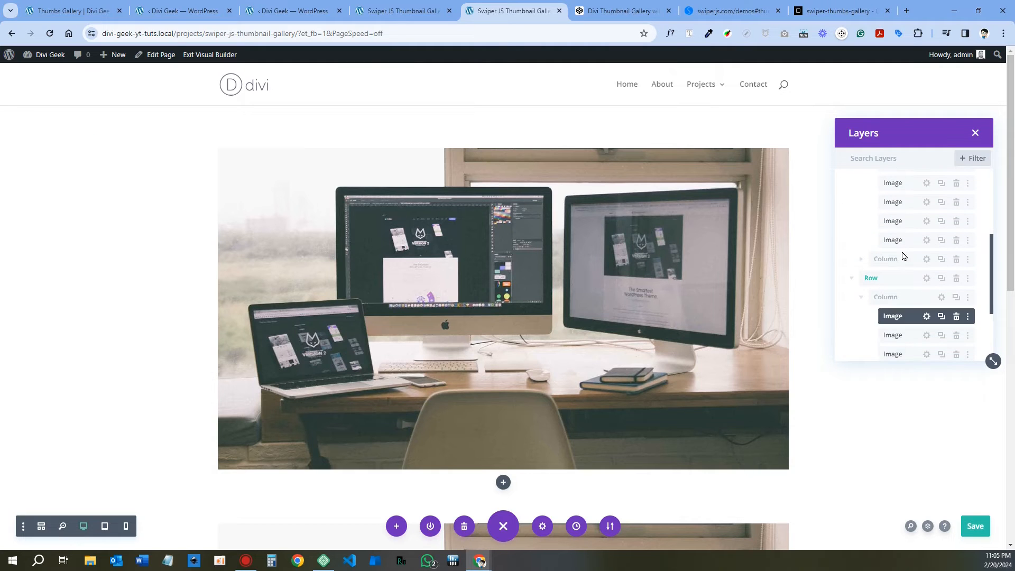
Add an Icon module to the empty column beneath the images in the first row.
scroll(902, 288, down, 1)
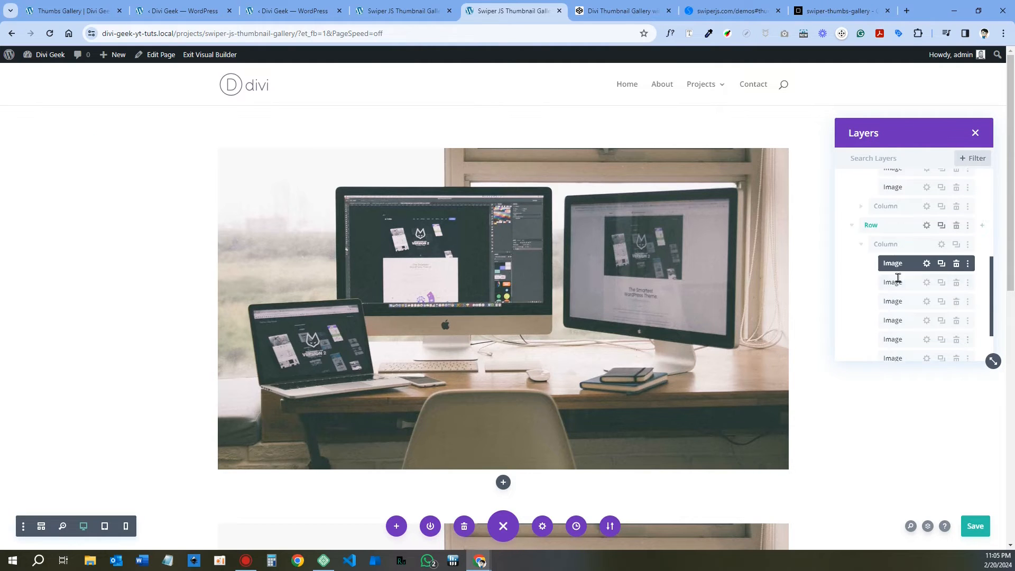
click(862, 207)
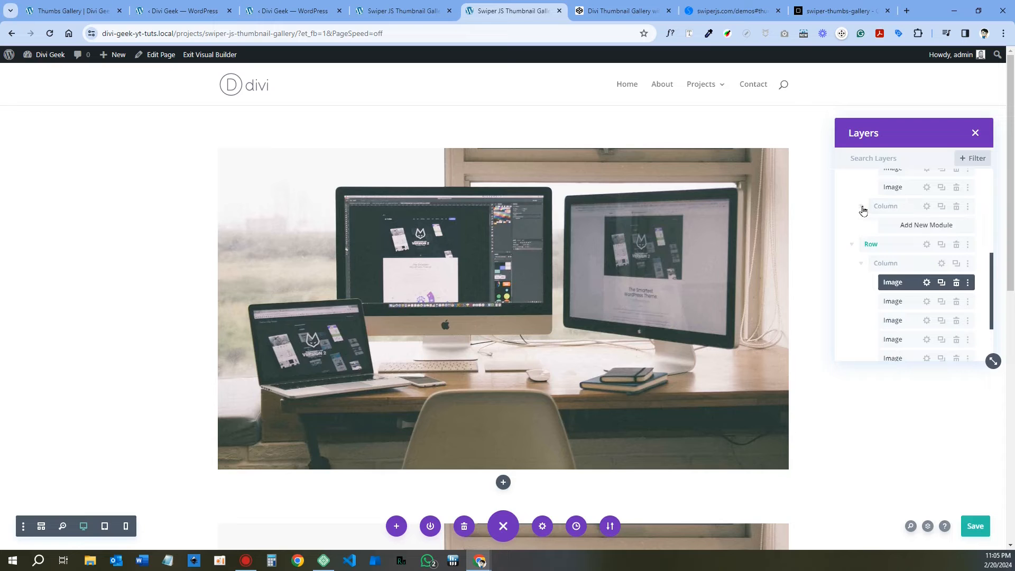
click(914, 226)
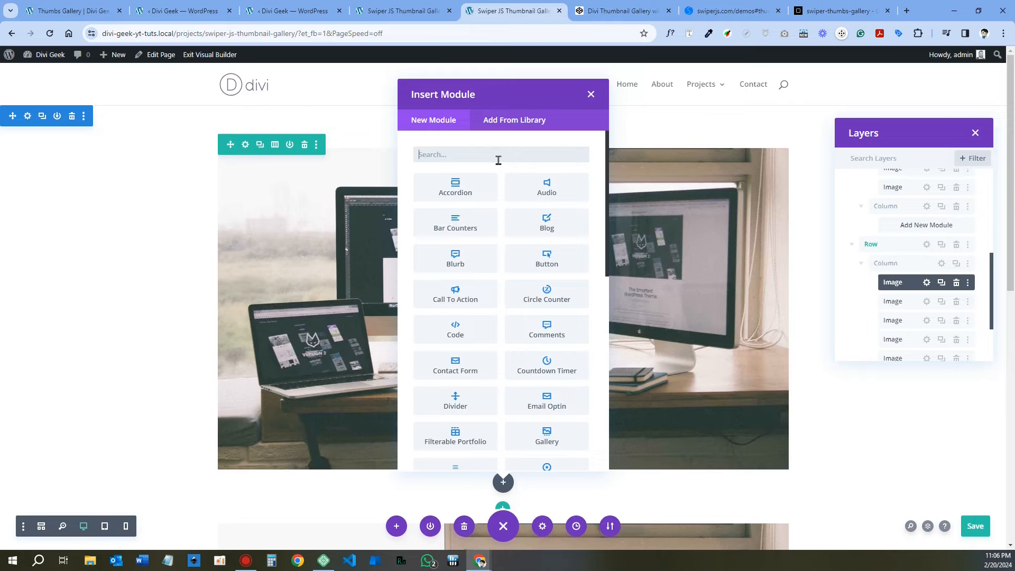
text(icon)
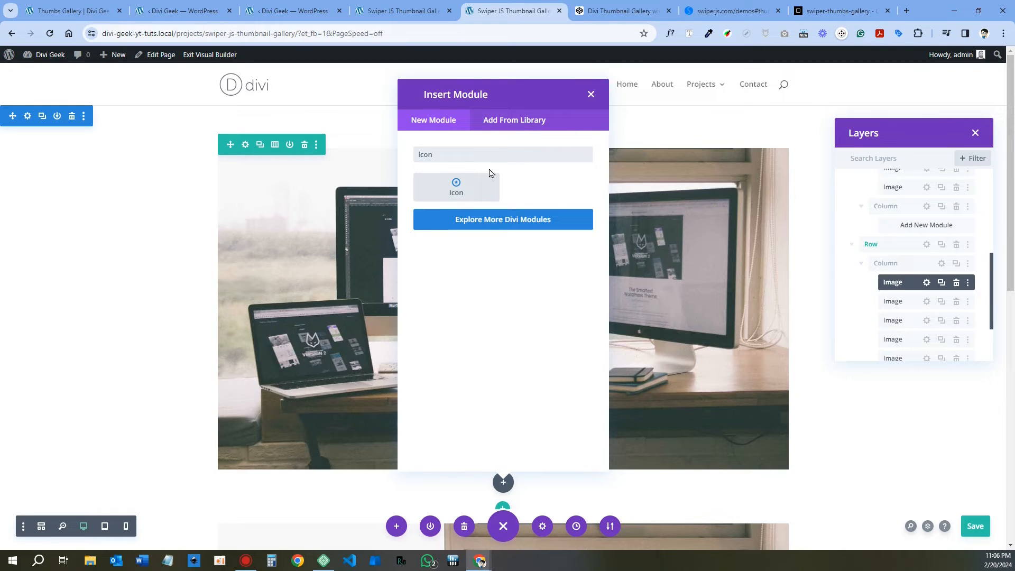
click(456, 191)
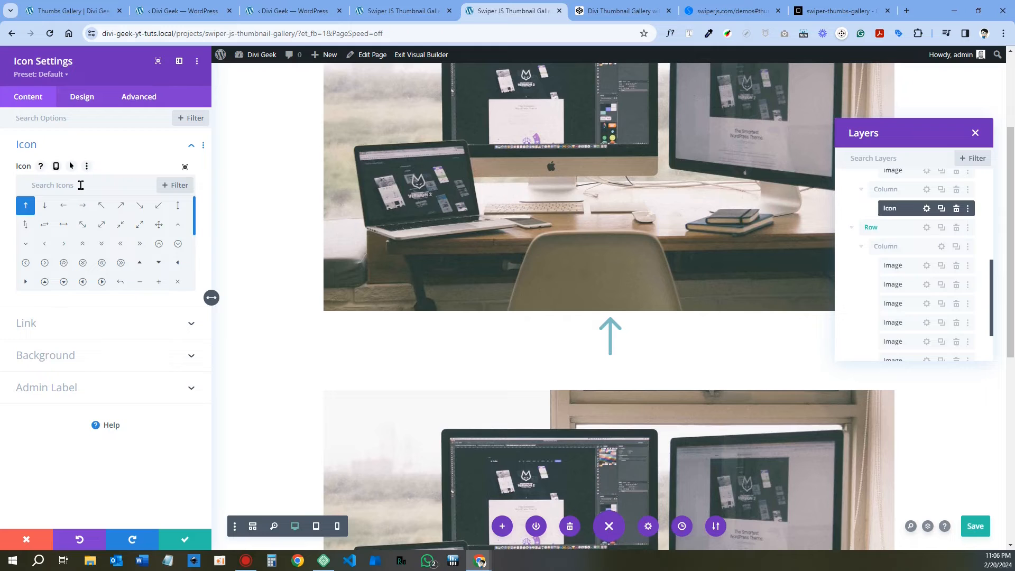
Search the icons for "left arrow" and set the module's icon to the bold left chevron.
click(81, 185)
text(left arrow)
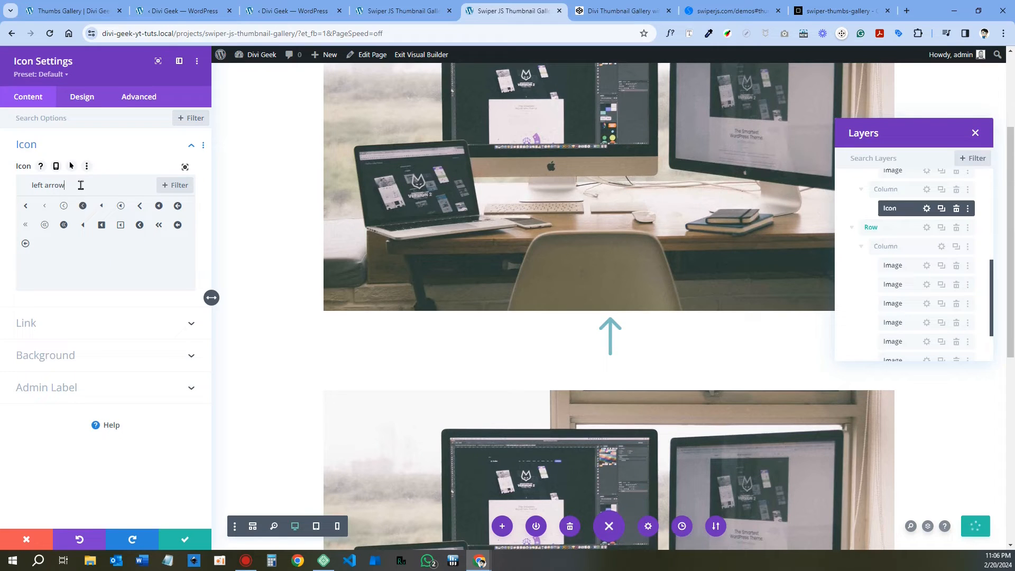
click(139, 209)
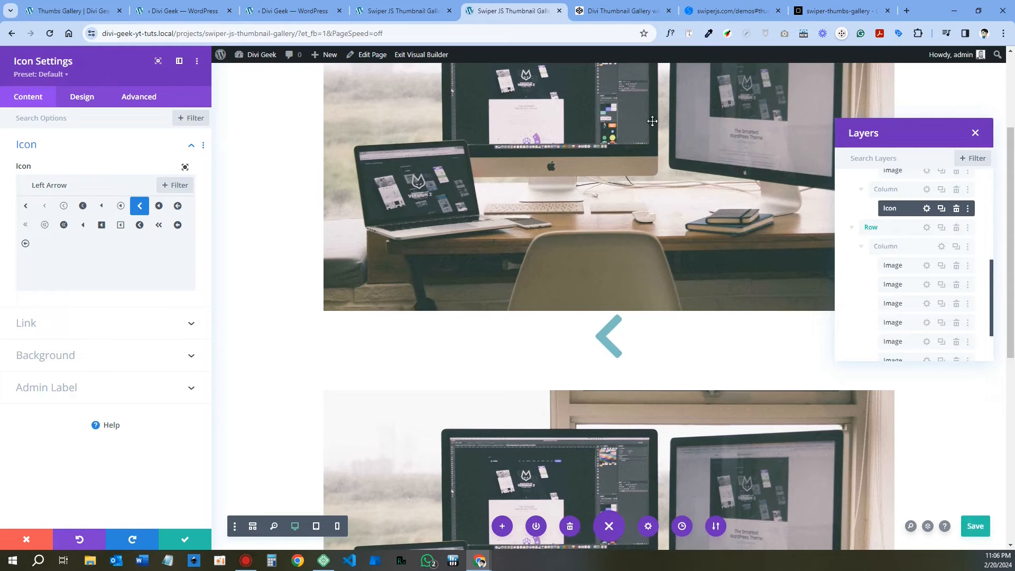
Switch to the CodePen snippet and copy the prevEl class name dg-thumbnail-swiper-button-prev, without its leading dot.
click(623, 11)
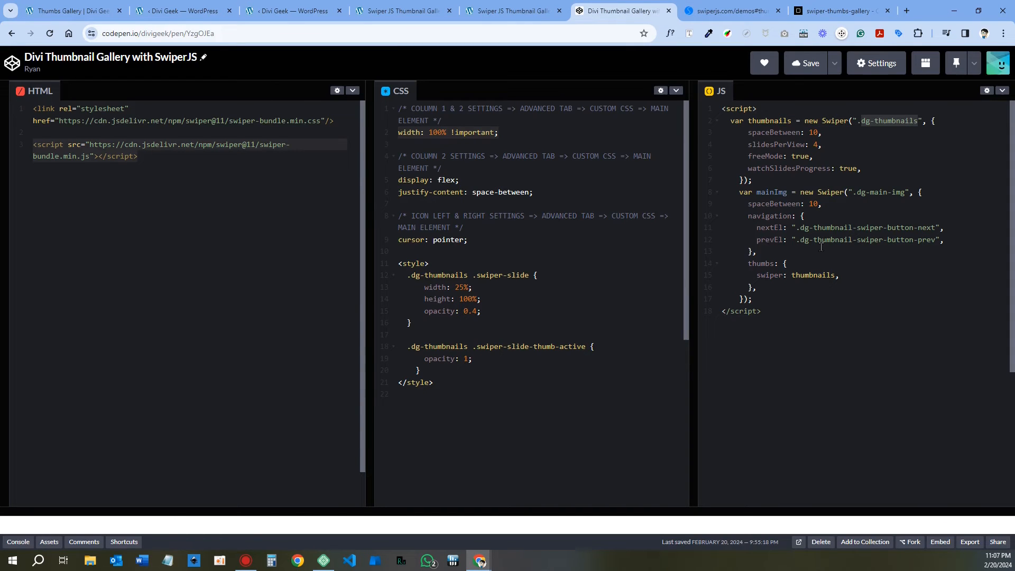
click(803, 240)
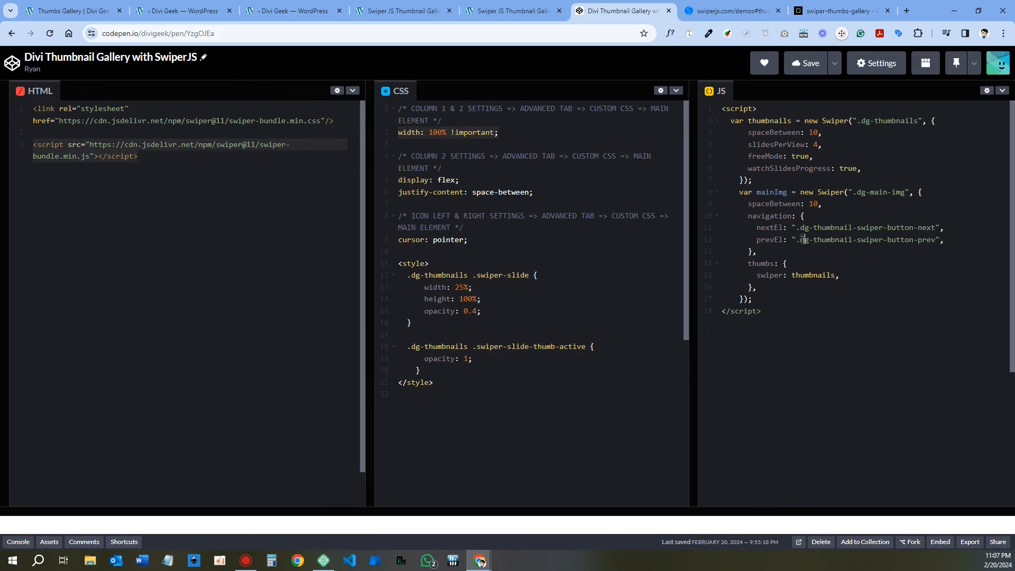
drag(803, 240, 936, 240)
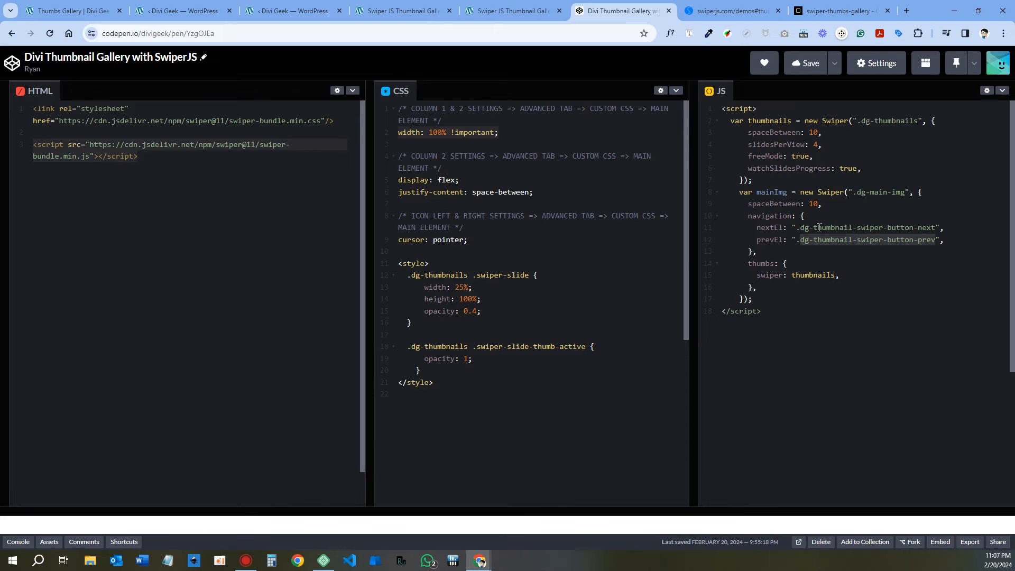
right_click(846, 242)
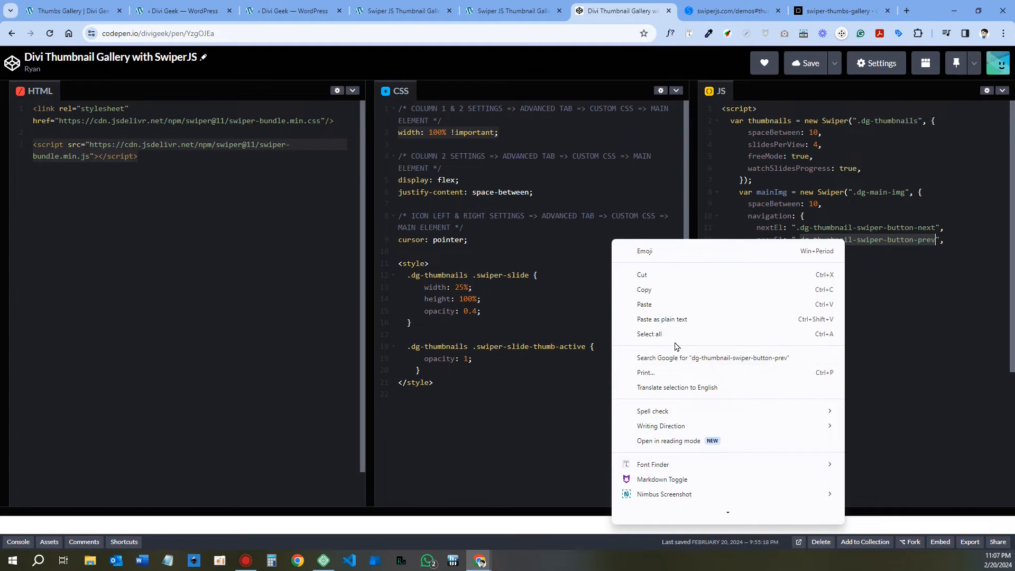
click(668, 289)
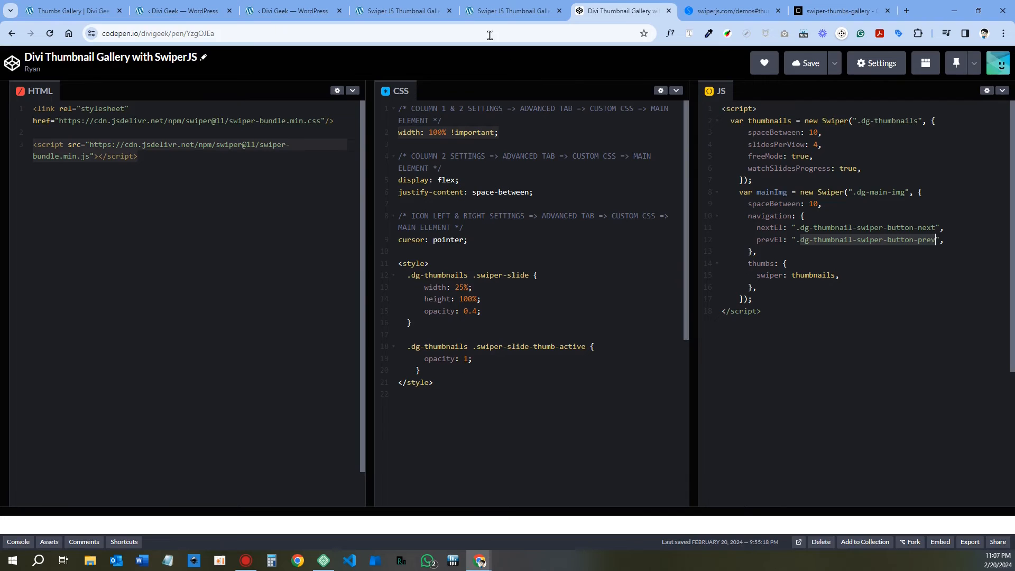
Return to the Divi builder and set the left arrow icon's CSS class to dg-thumbnail-swiper-button-prev.
click(521, 5)
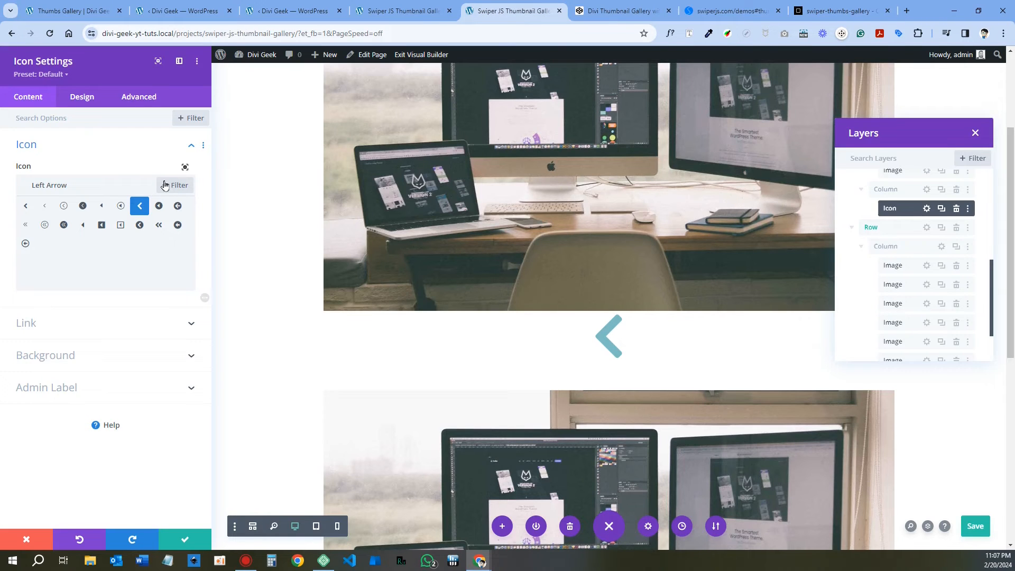
click(139, 96)
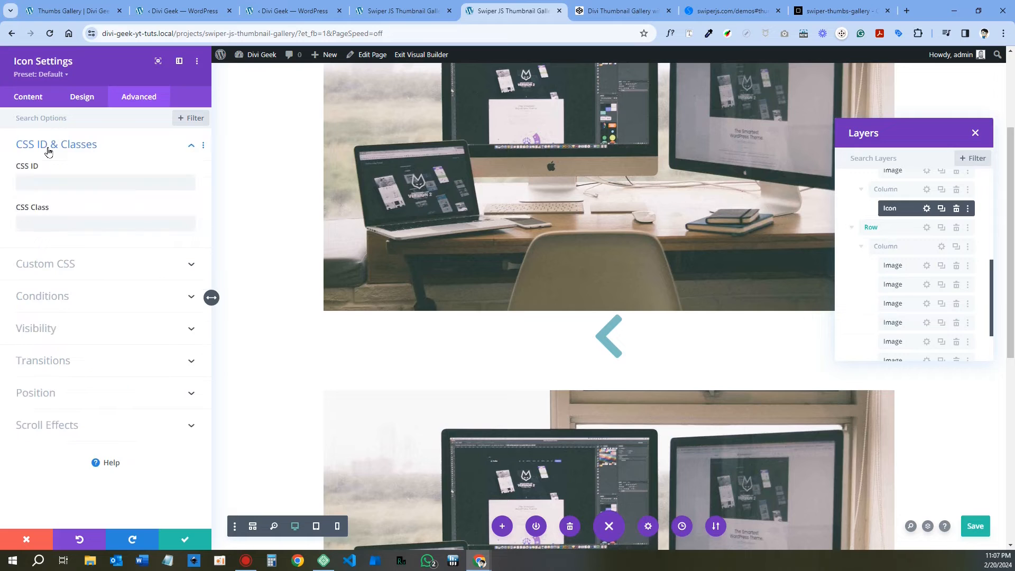
right_click(34, 222)
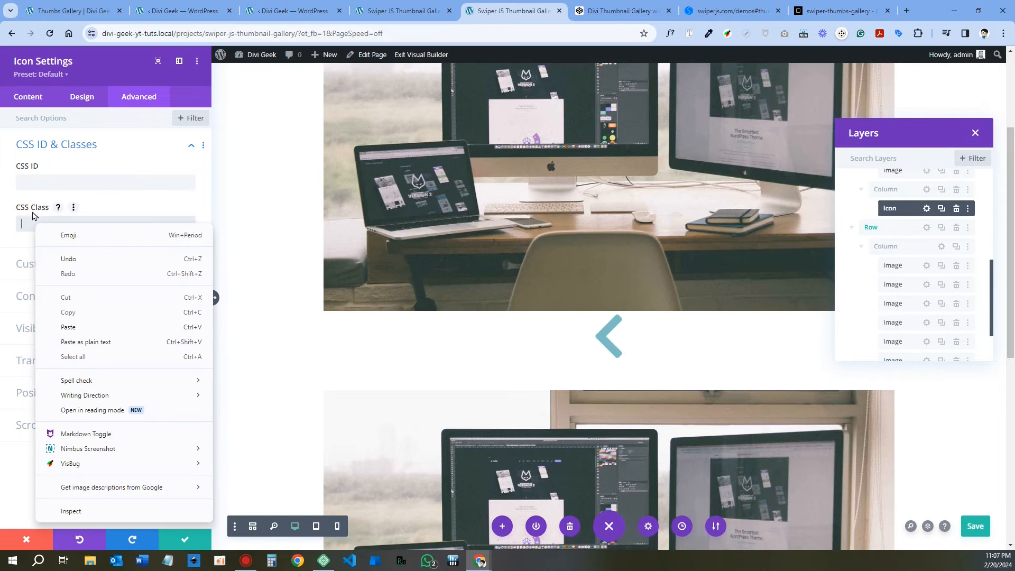
click(82, 330)
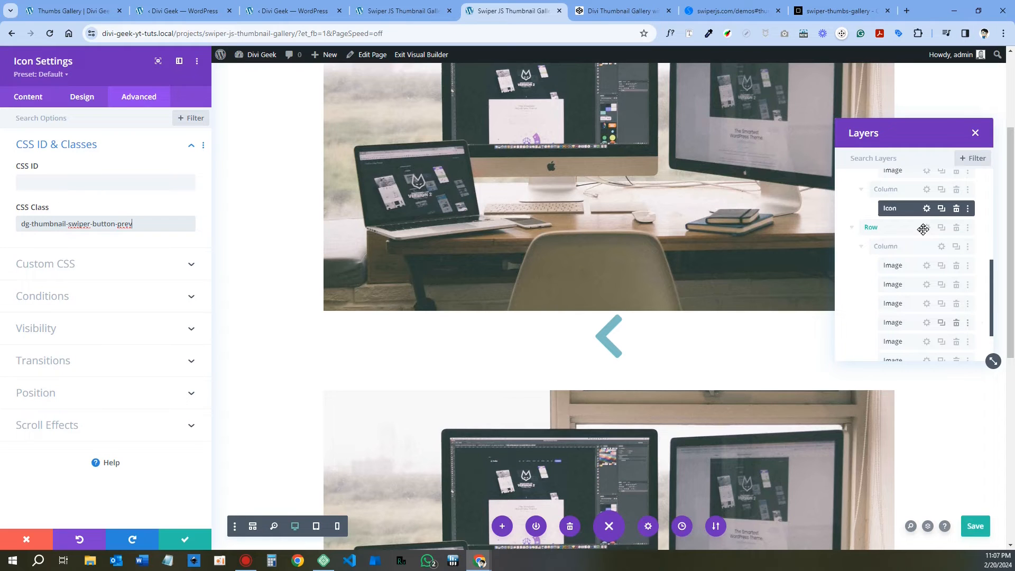
Duplicate the left arrow icon module and change the copy's icon to the bold right chevron, searching for "right arrow".
click(945, 212)
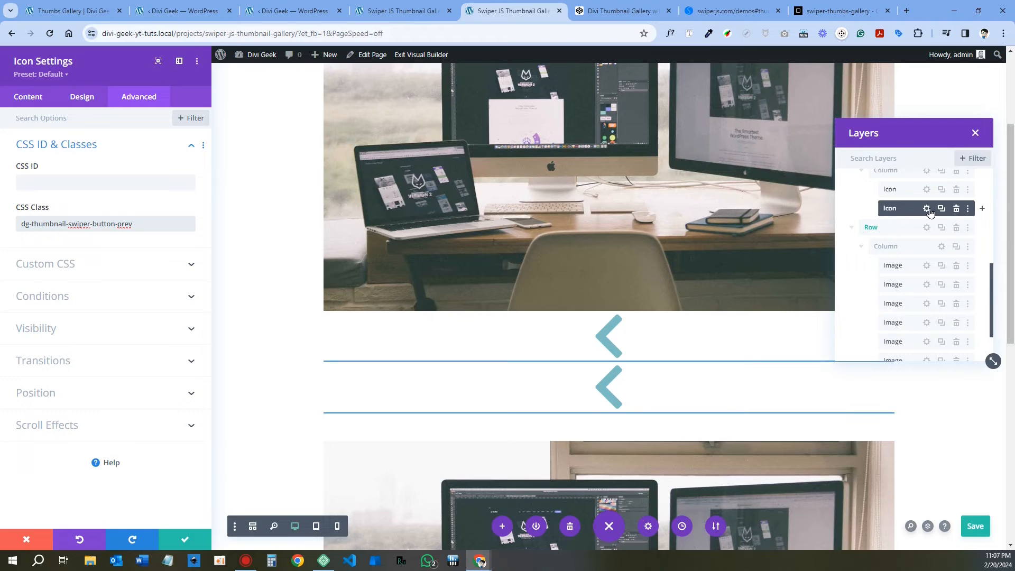
click(927, 209)
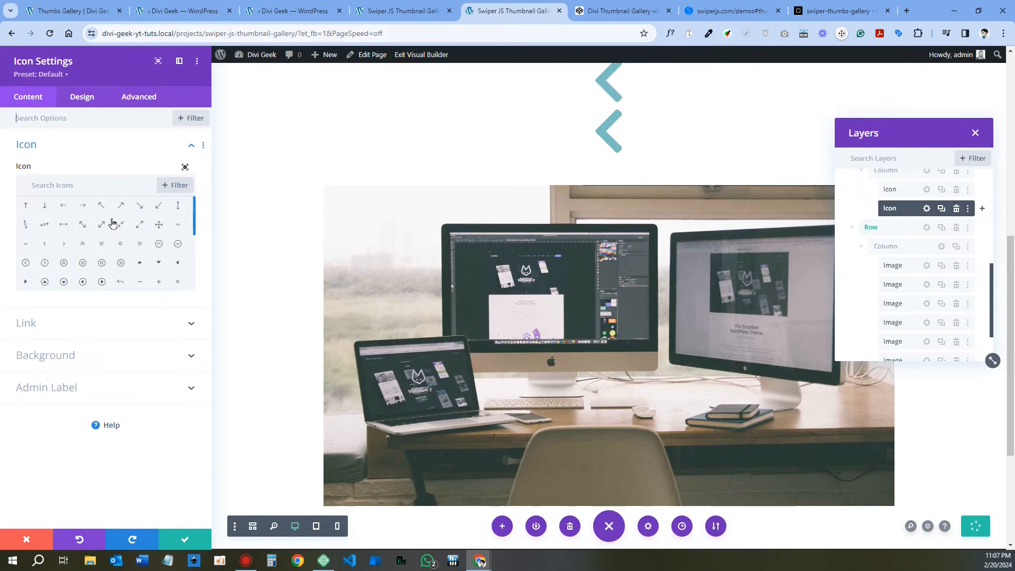
click(94, 185)
text(right)
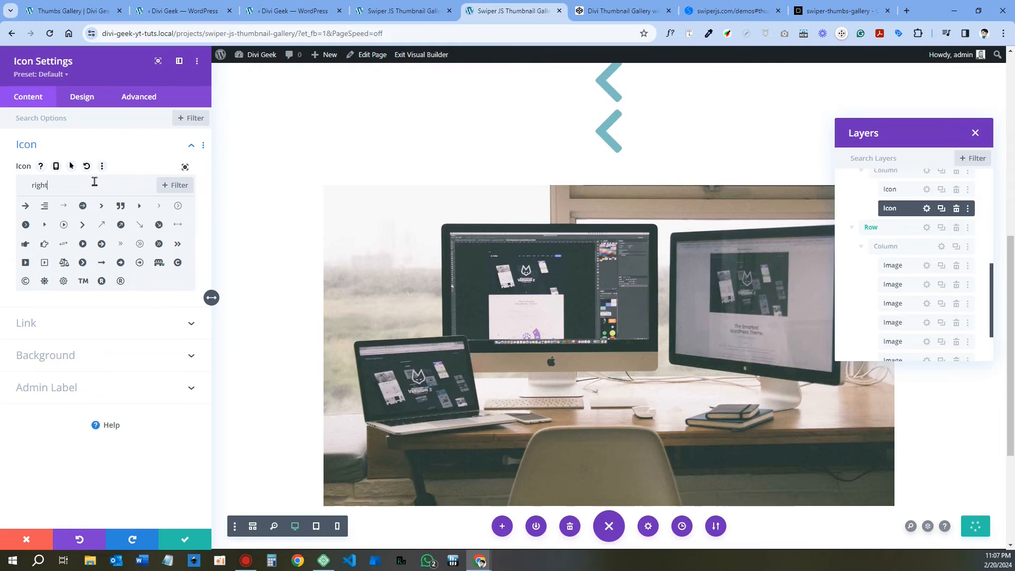
text( arrow)
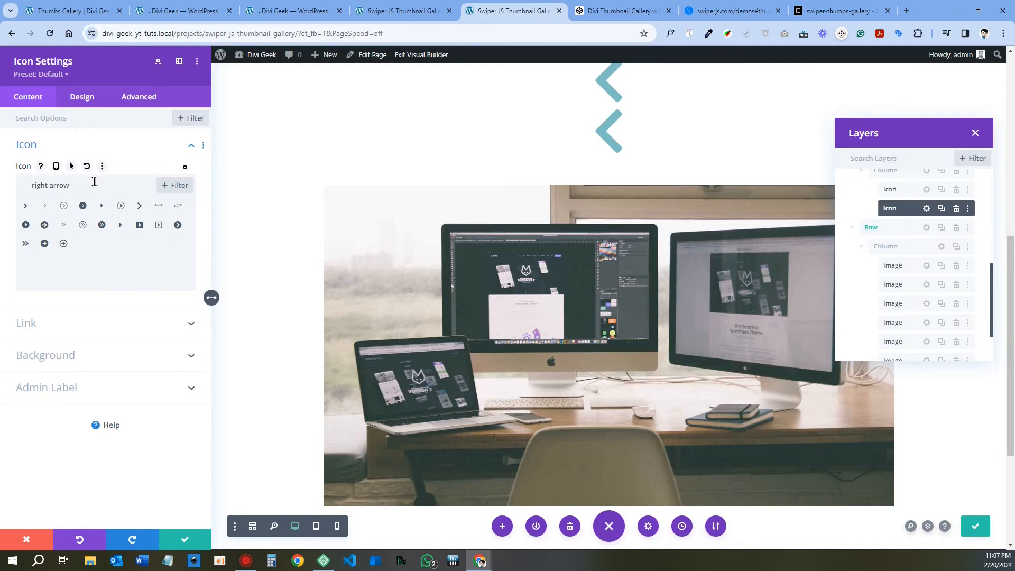
click(140, 206)
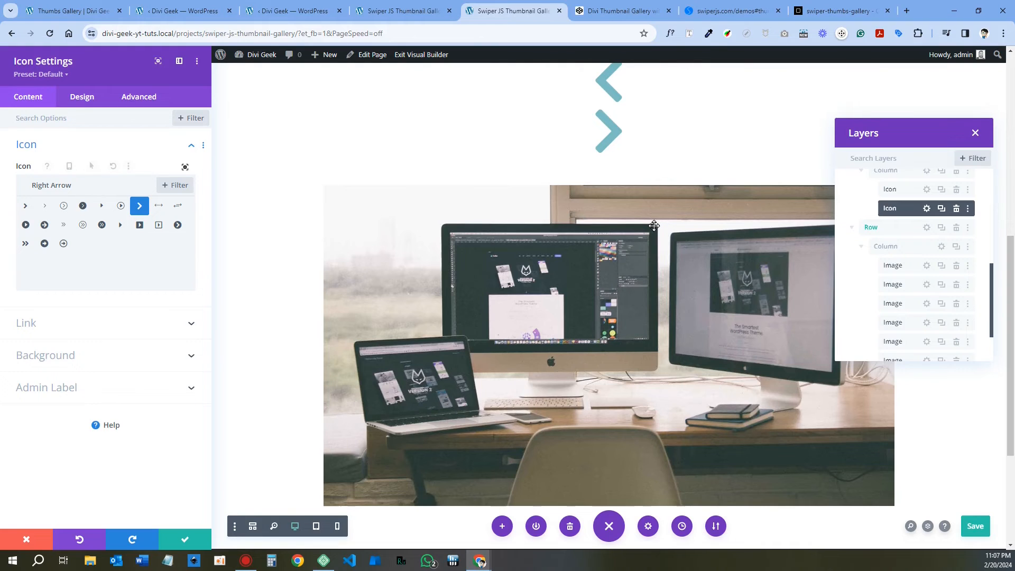
Switch to the CodePen snippet and copy the nextEl class name dg-thumbnail-swiper-button-next, without its leading dot.
key(ctrl+Tab)
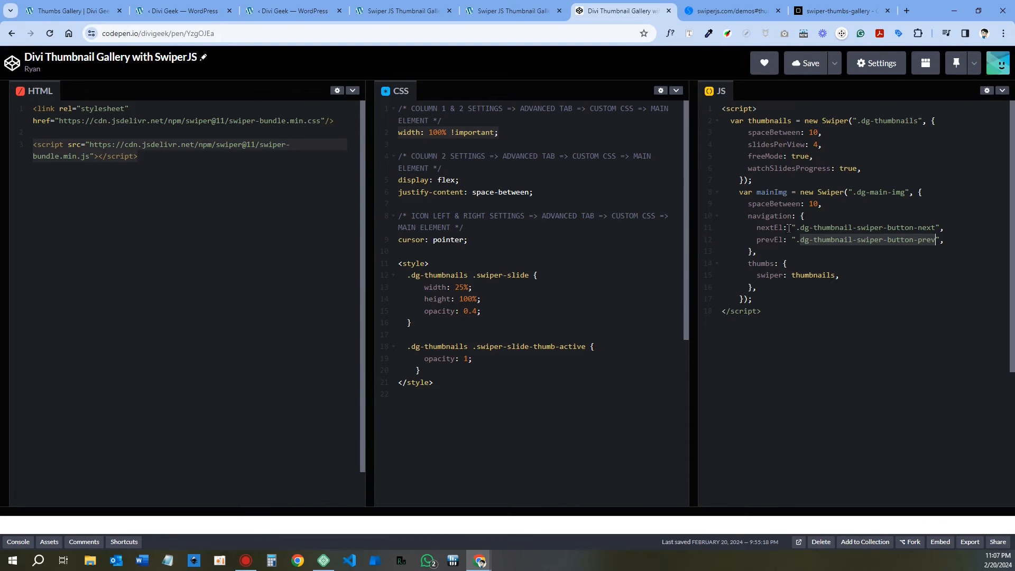
drag(801, 229, 936, 227)
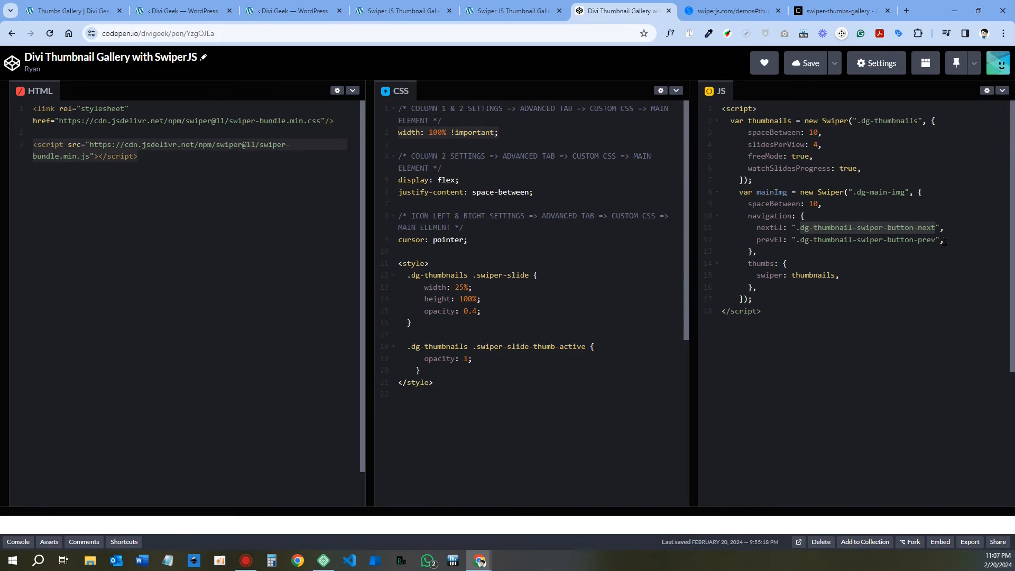
right_click(912, 231)
click(792, 280)
Return to the Divi builder, replace the right arrow icon's CSS class with dg-thumbnail-swiper-button-next, and save the module settings.
click(518, 7)
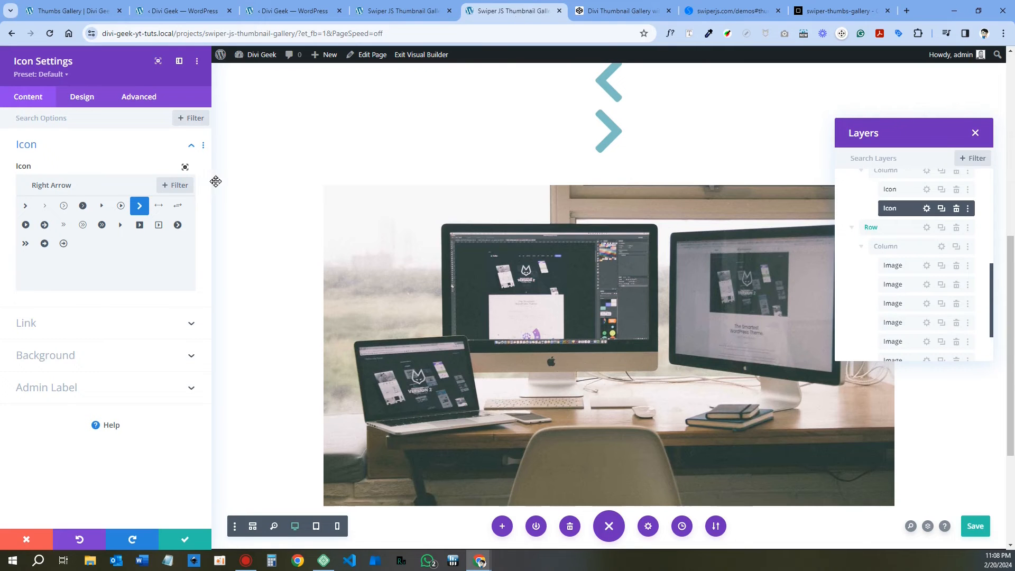
click(139, 99)
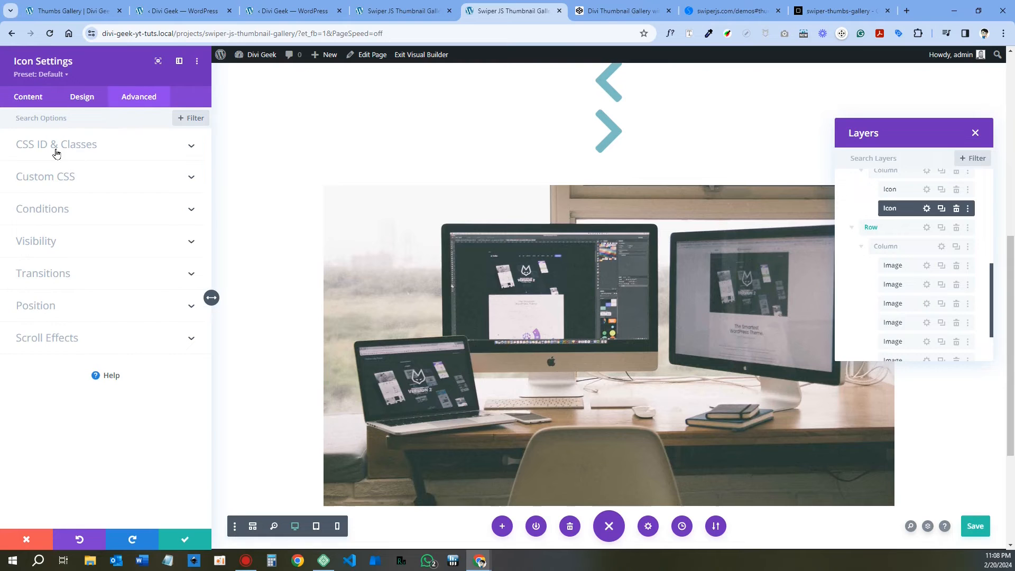
click(83, 147)
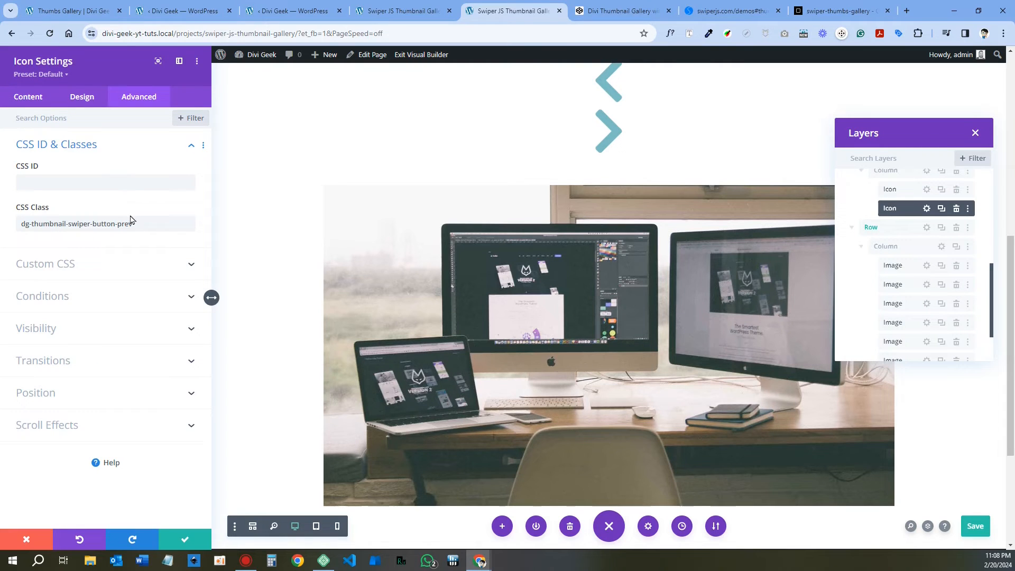
drag(136, 221, 57, 233)
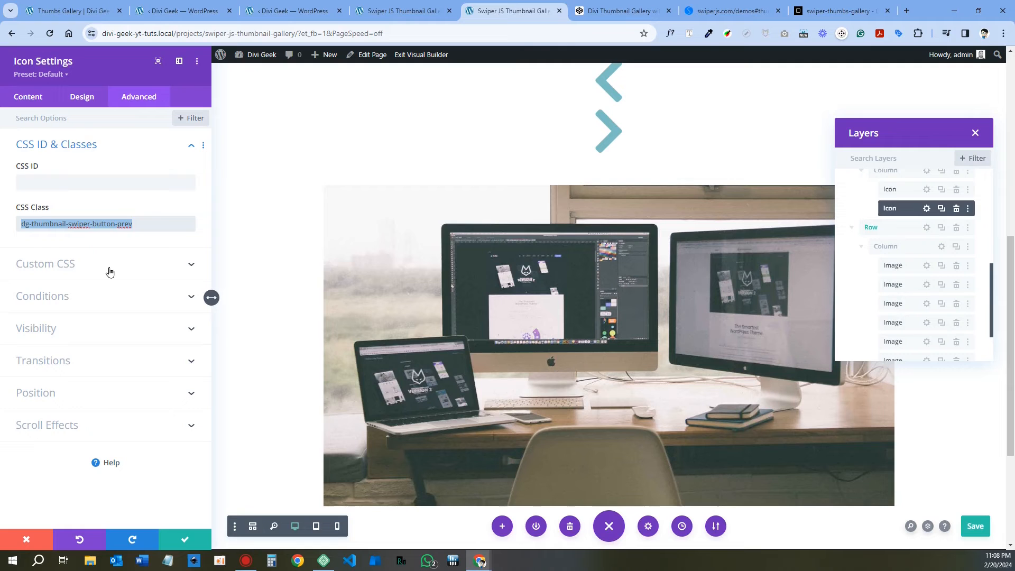
key(ctrl+v)
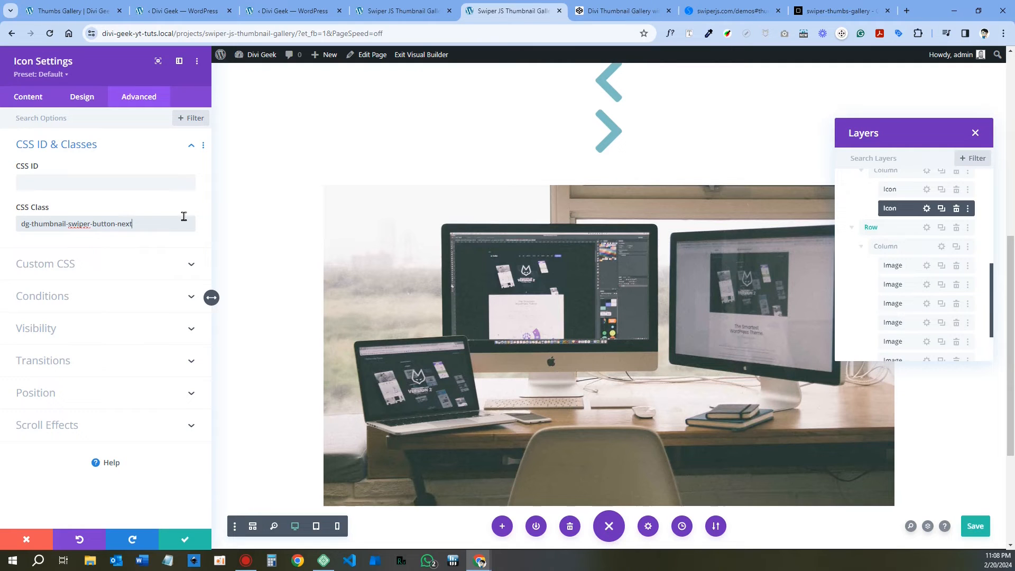
scroll(601, 221, up, 3)
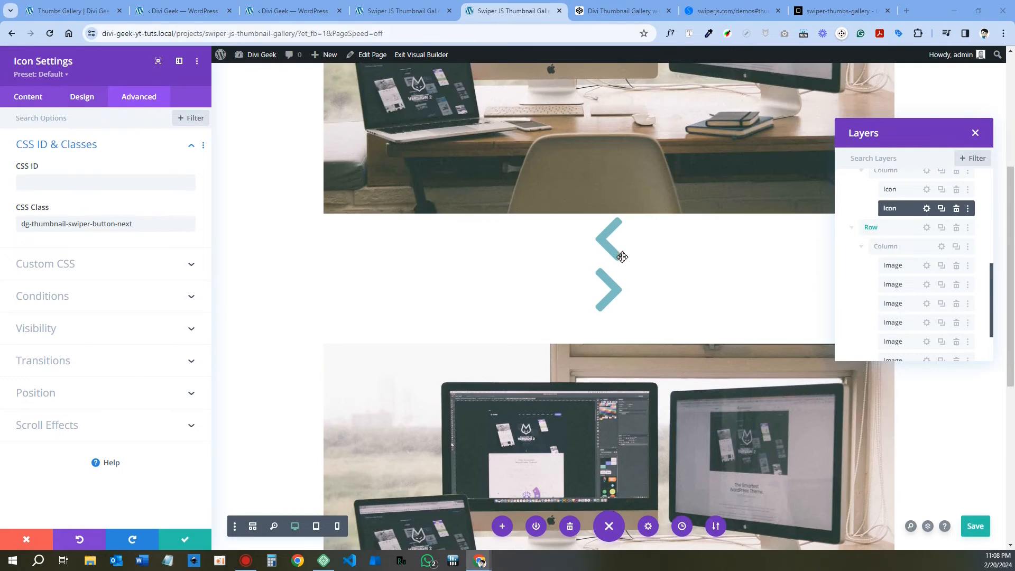
click(185, 540)
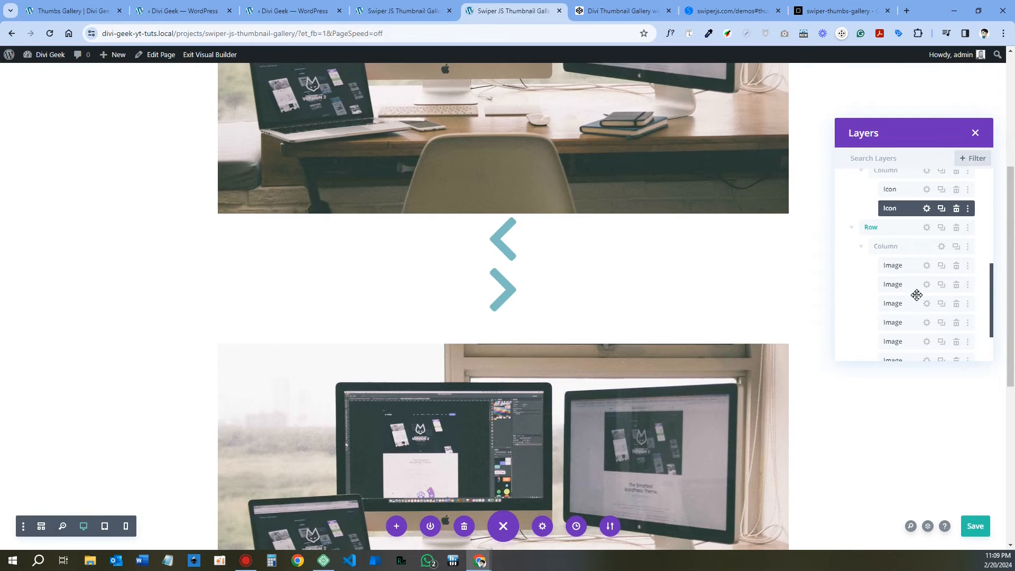
Open the settings of the column holding the two arrow icons and move the Layers panel clear of the arrows.
scroll(915, 291, up, 2)
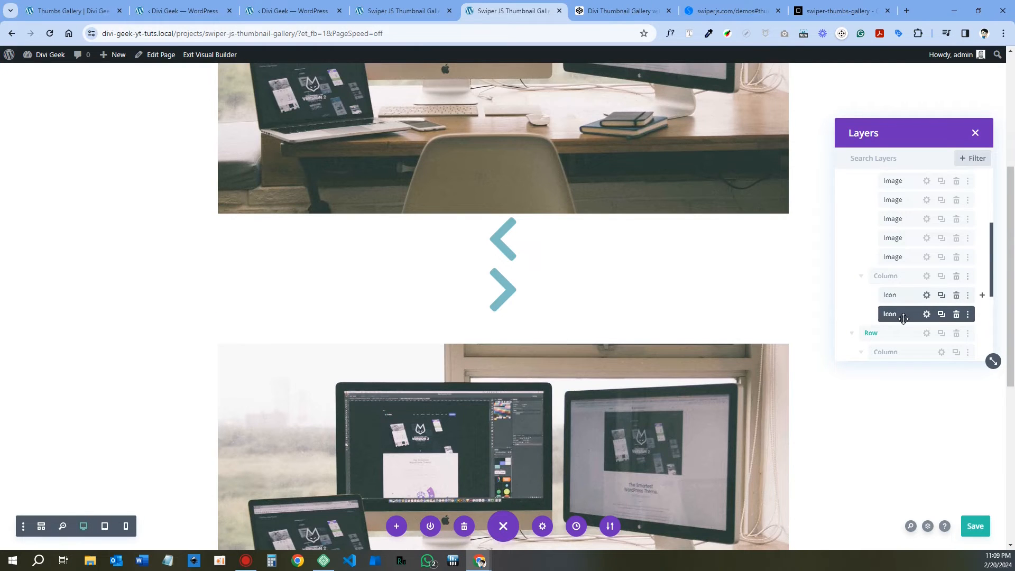
click(931, 279)
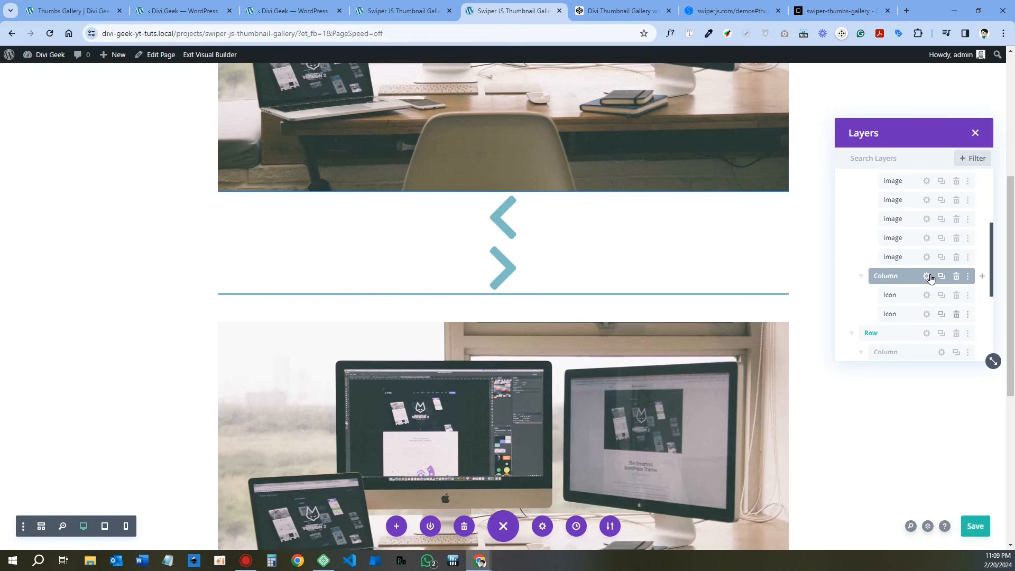
click(931, 279)
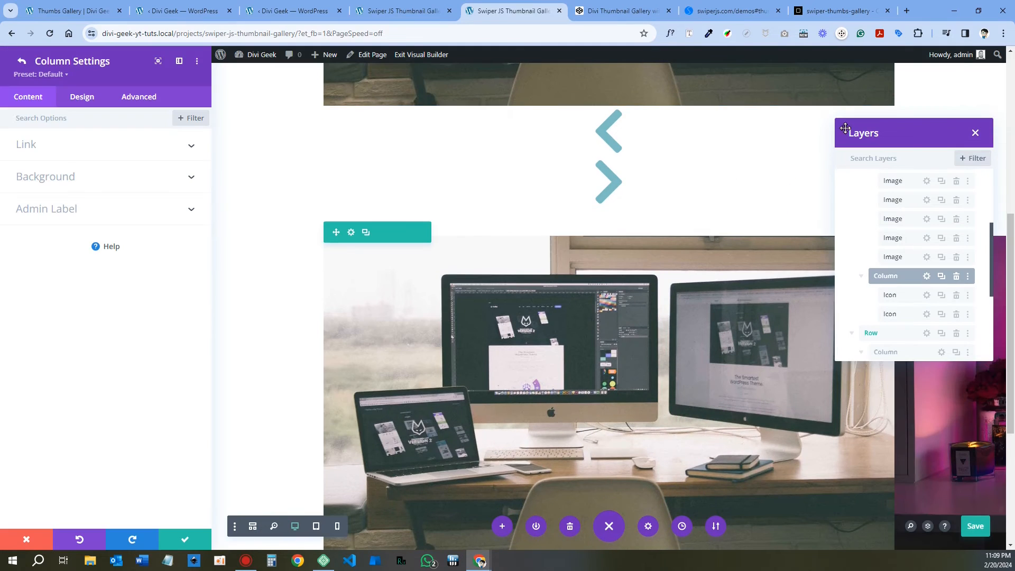
drag(906, 132, 889, 256)
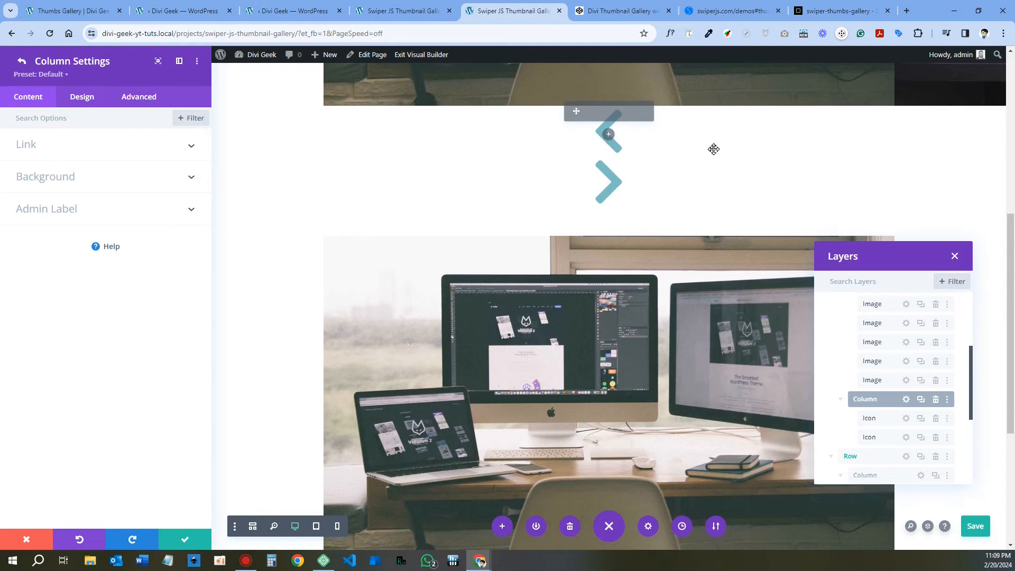
scroll(637, 164, up, 6)
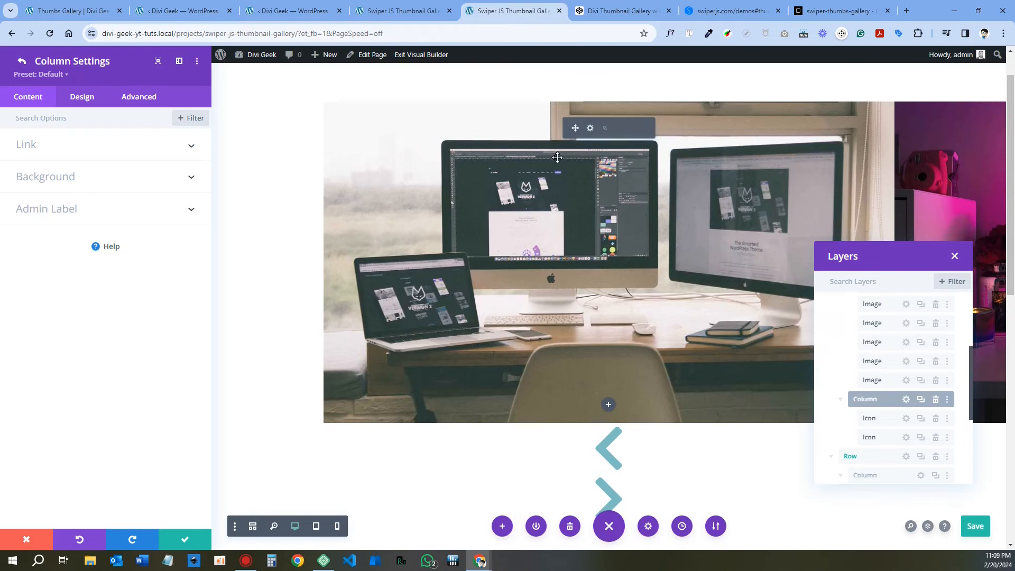
scroll(558, 157, down, 1)
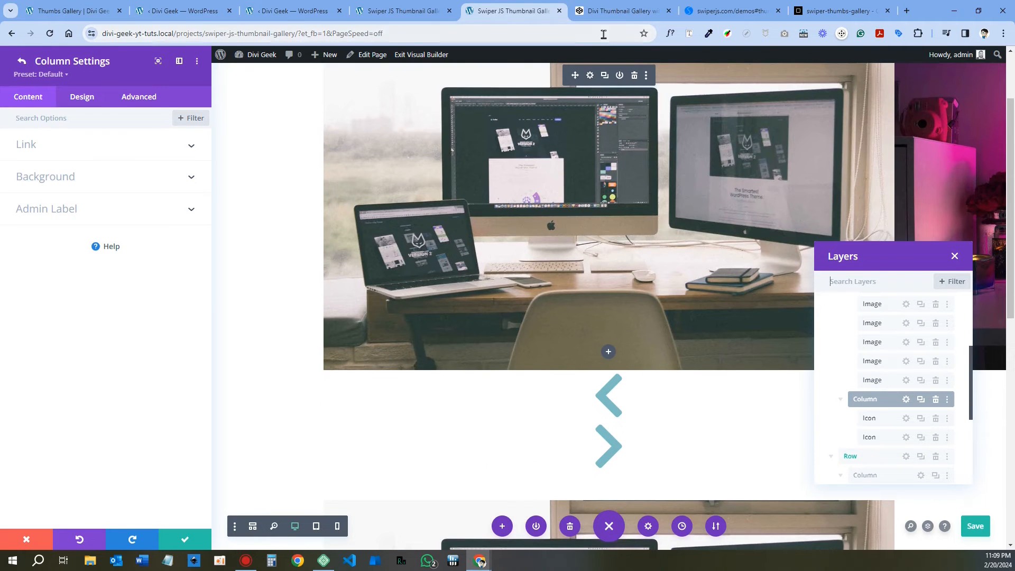
Check the arrow placement on the finished Thumbs Gallery page and open the icon column's Custom CSS for module elements.
click(70, 9)
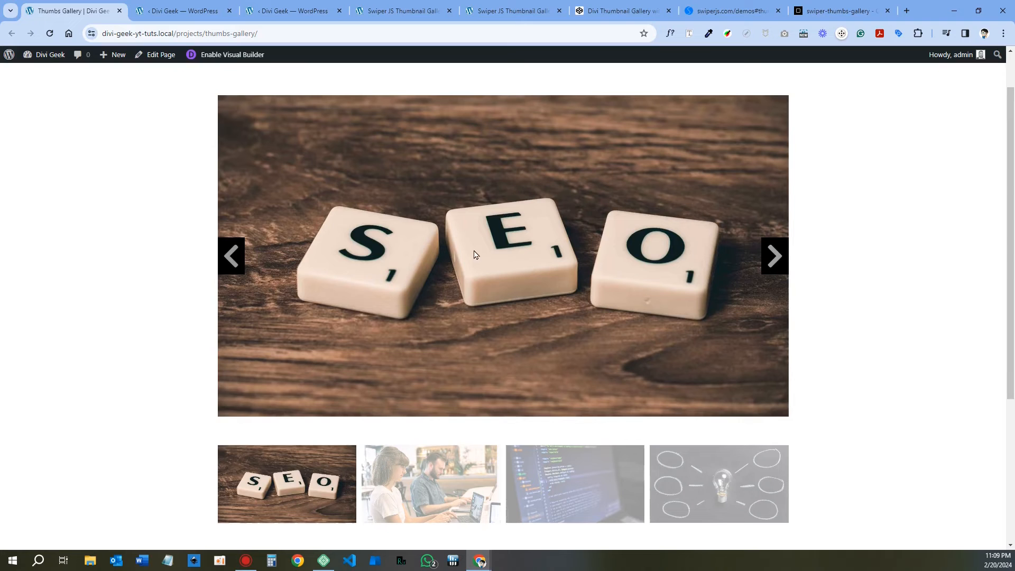
click(529, 9)
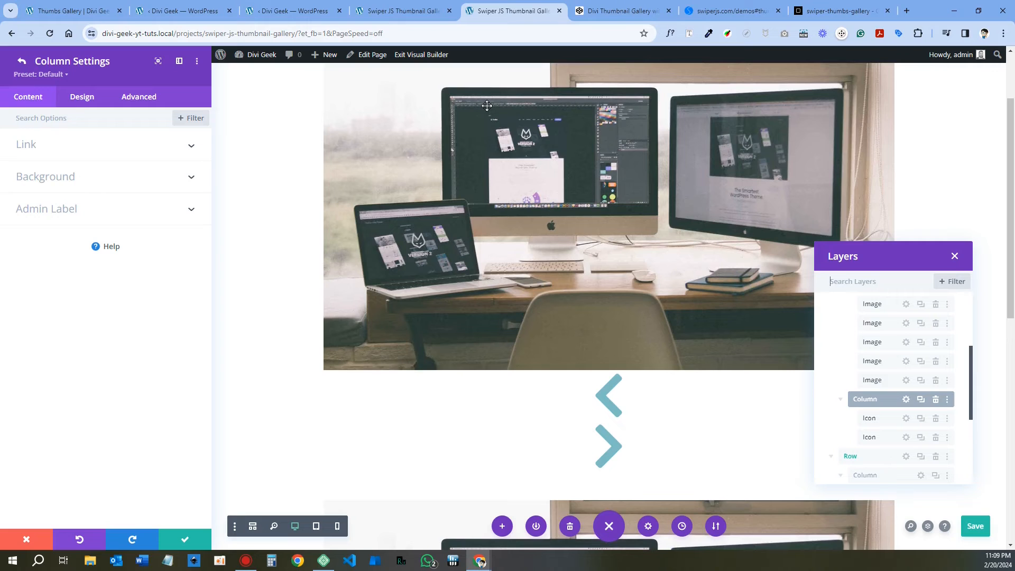
click(139, 98)
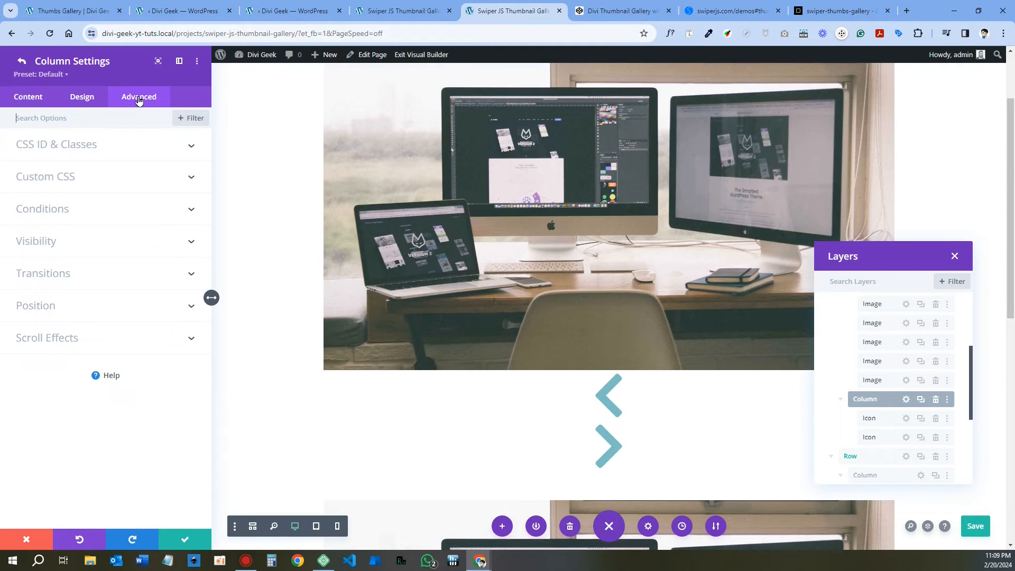
click(59, 178)
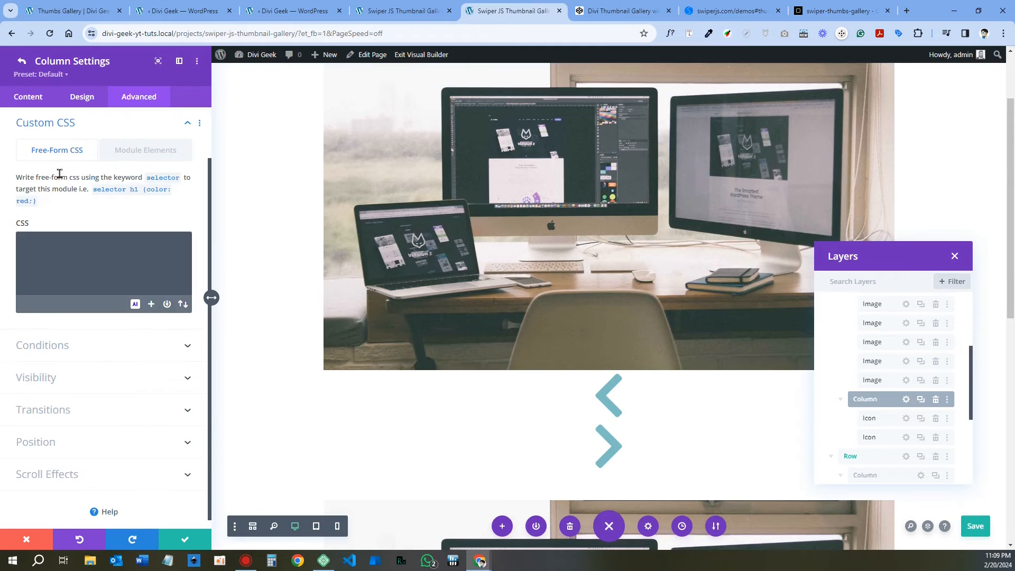
click(129, 152)
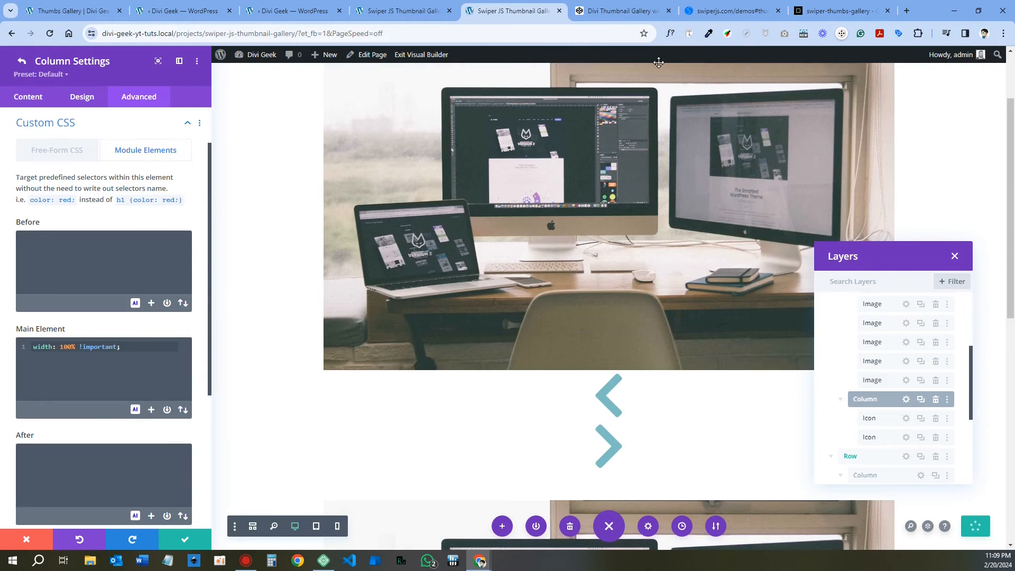
Switch to the CodePen snippet and copy the column 2 declarations display: flex; and justify-content: space-between;.
click(616, 11)
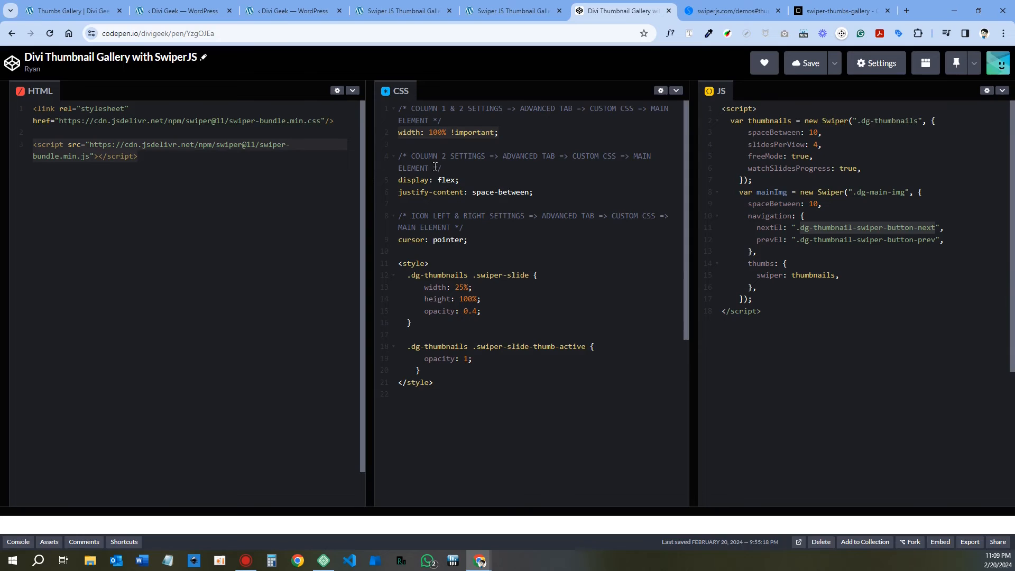
drag(412, 156, 650, 158)
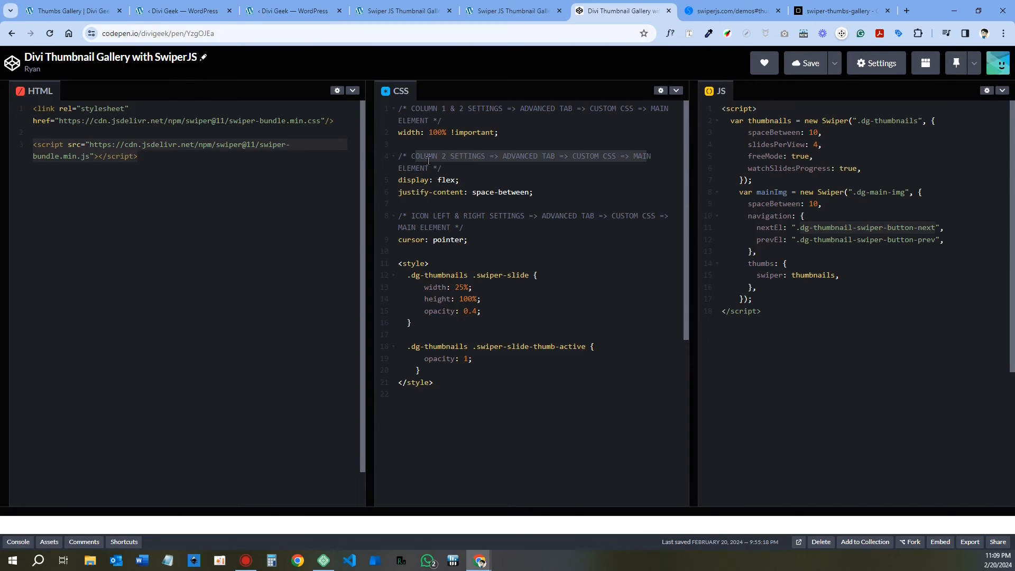
click(412, 192)
drag(397, 181, 540, 191)
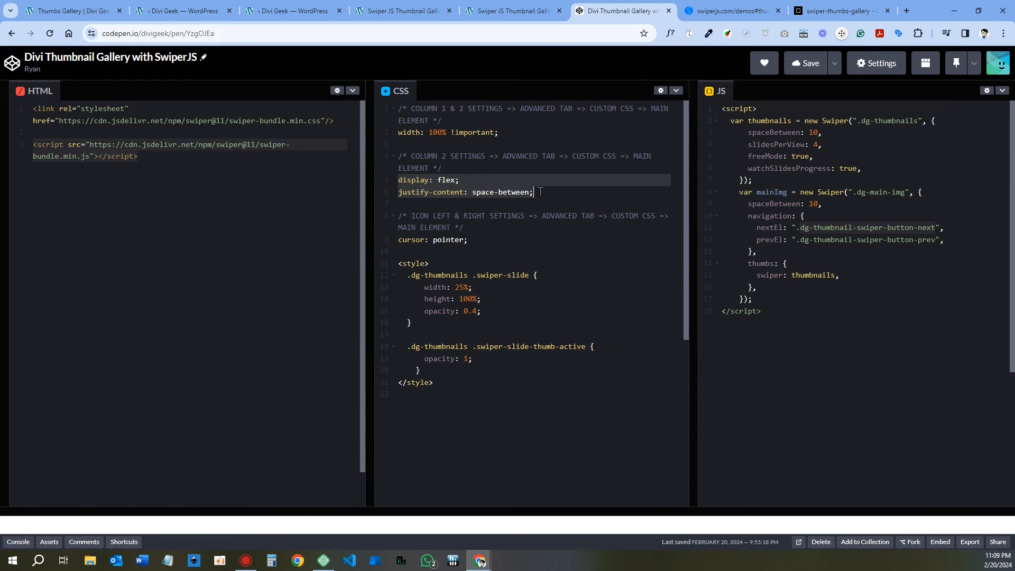
right_click(494, 188)
click(524, 238)
Return to the Divi builder and add the copied flex declarations below the width rule in the icon column's main element CSS.
click(491, 15)
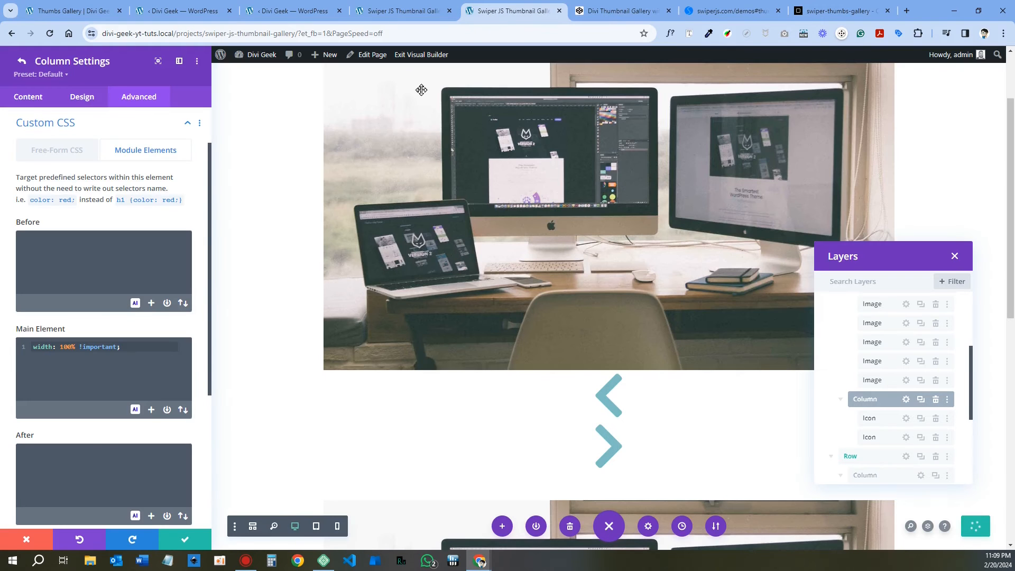
click(142, 350)
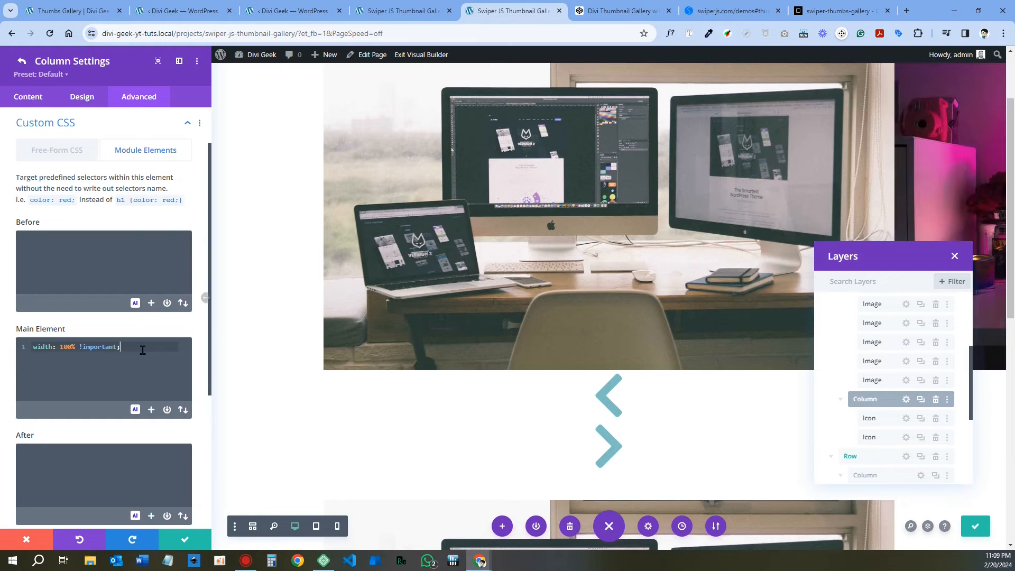
key(Return)
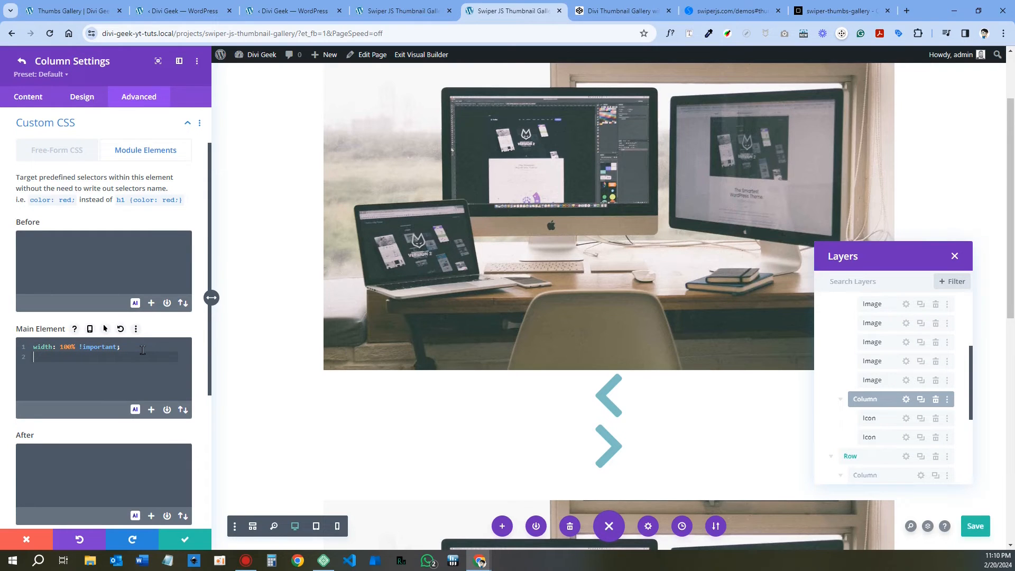
key(ctrl+v)
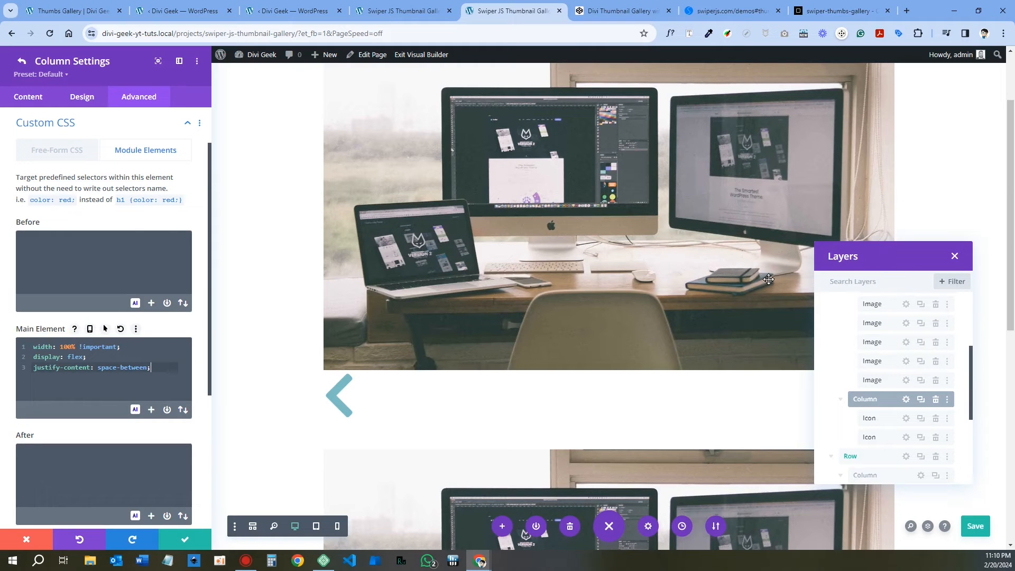
drag(882, 260, 616, 324)
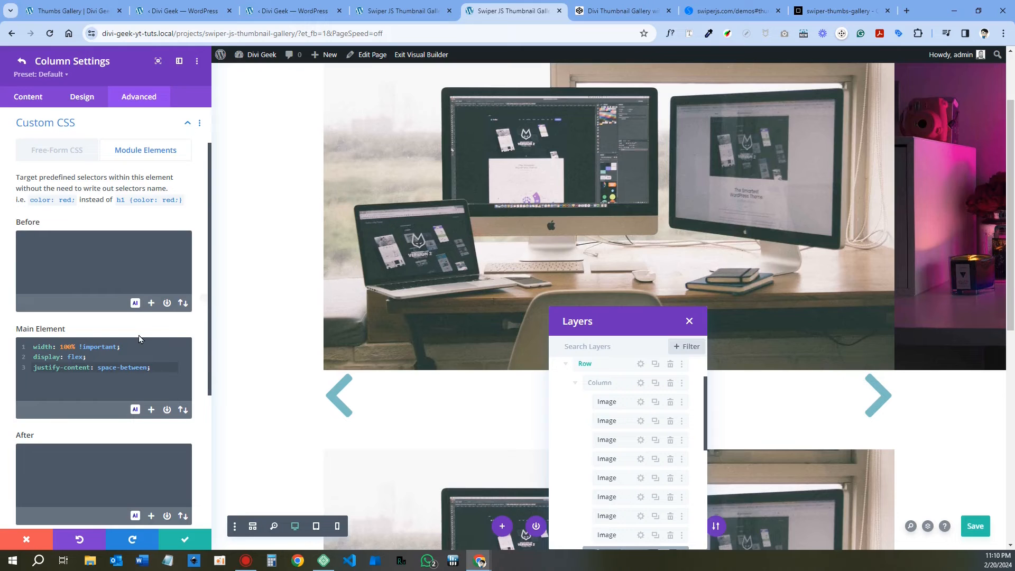
Set the icon column's position to Absolute with a centered location and save the page.
scroll(139, 338, down, 4)
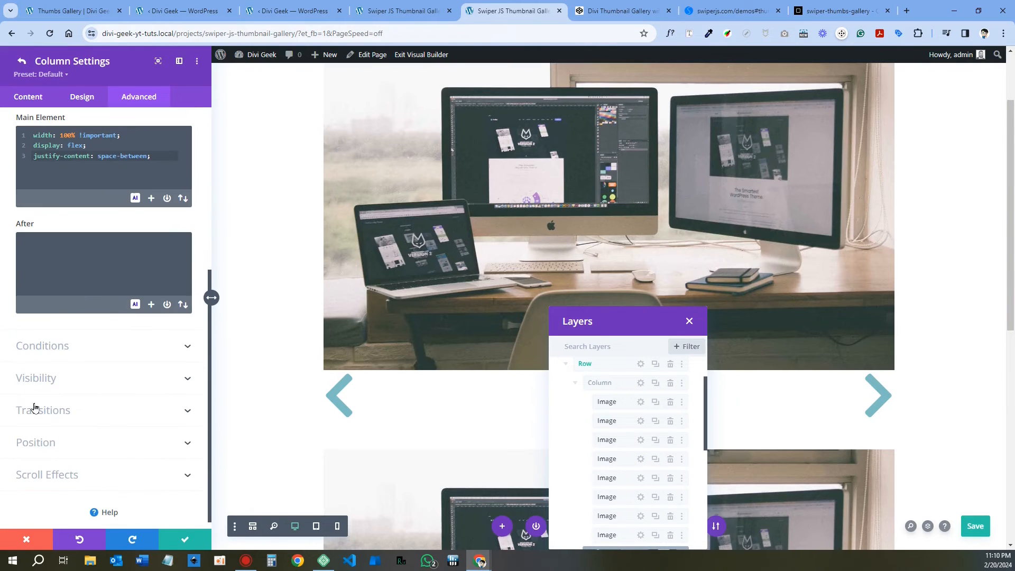
click(52, 442)
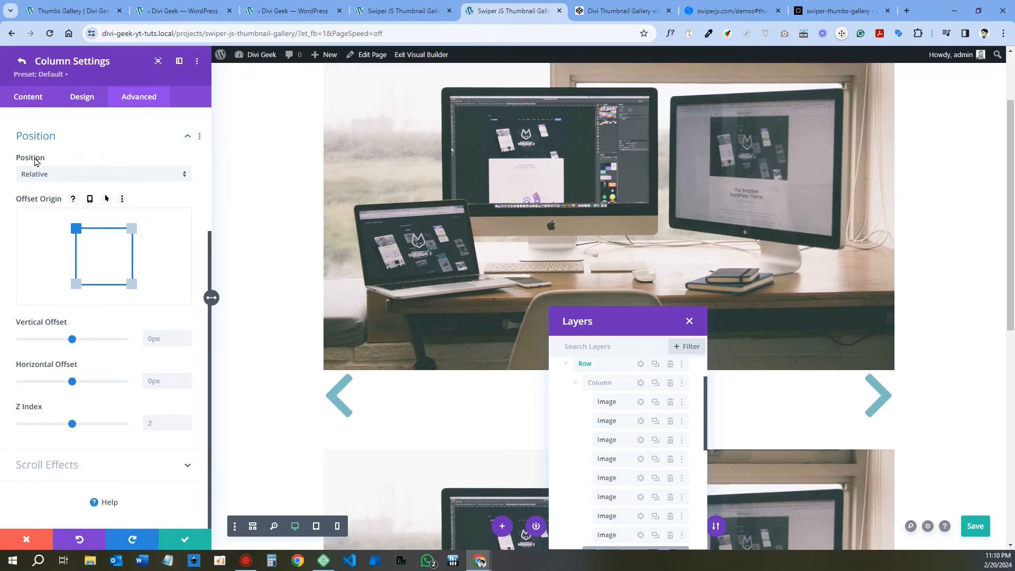
click(54, 181)
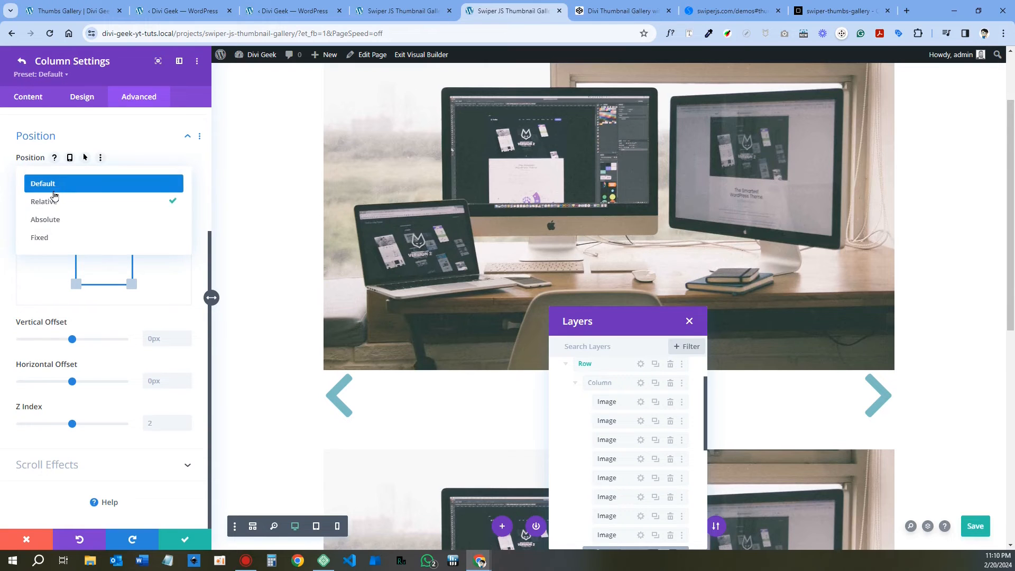
click(53, 219)
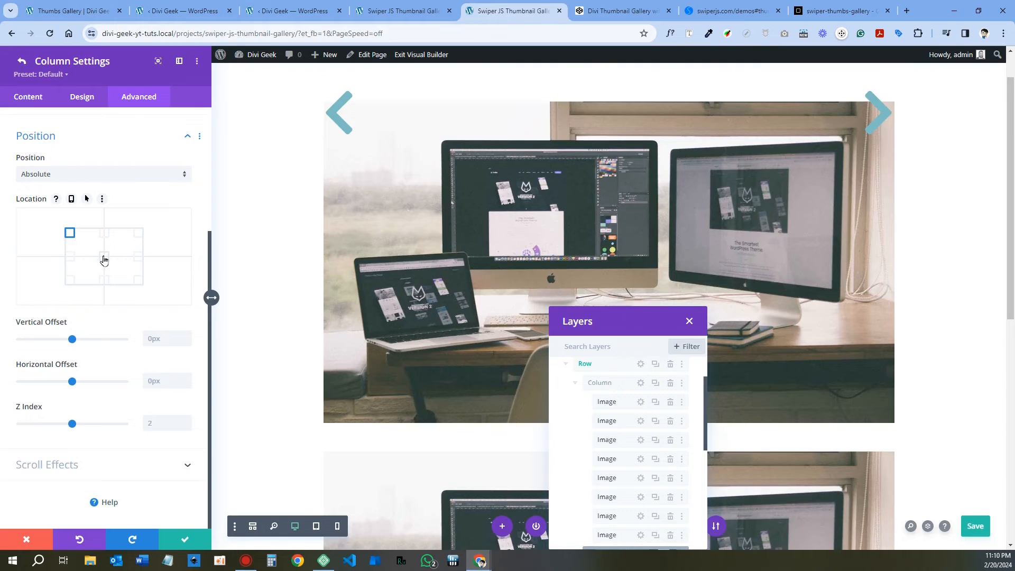
click(104, 259)
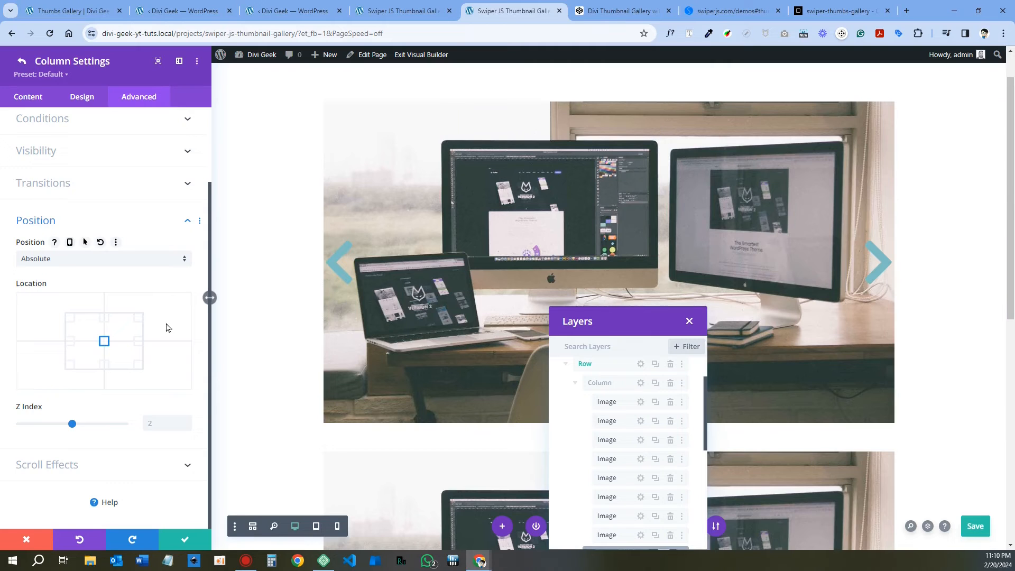
key(ctrl+s)
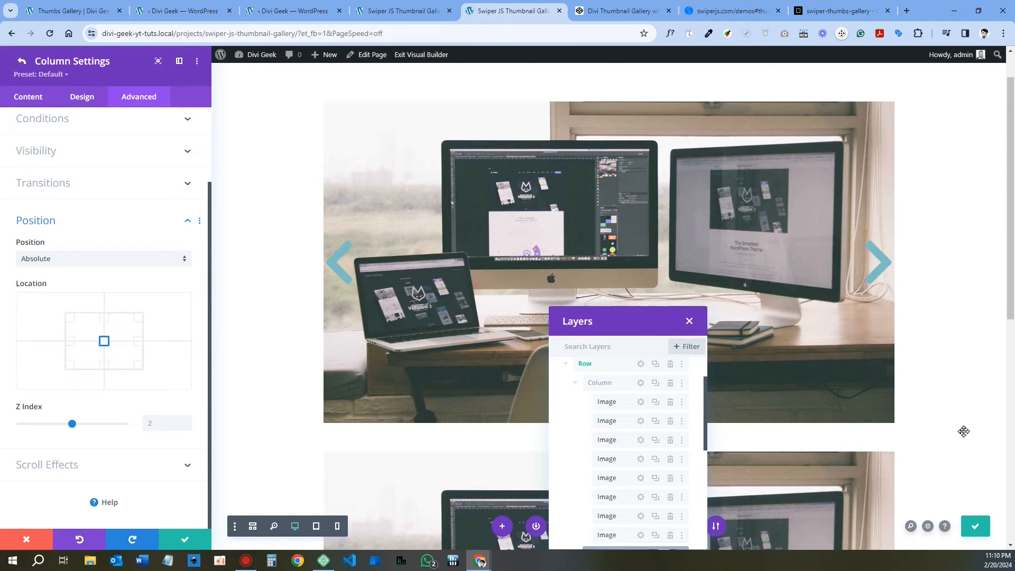
click(979, 533)
Switch to the CodePen snippet and copy the whole style block with the .dg-thumbnails slide rules.
click(629, 11)
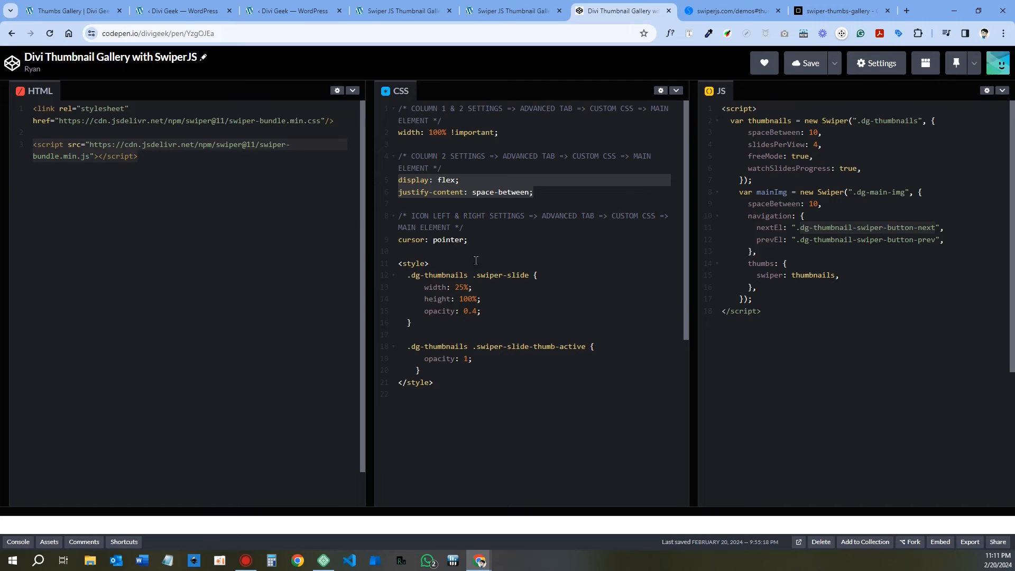
drag(481, 242, 388, 221)
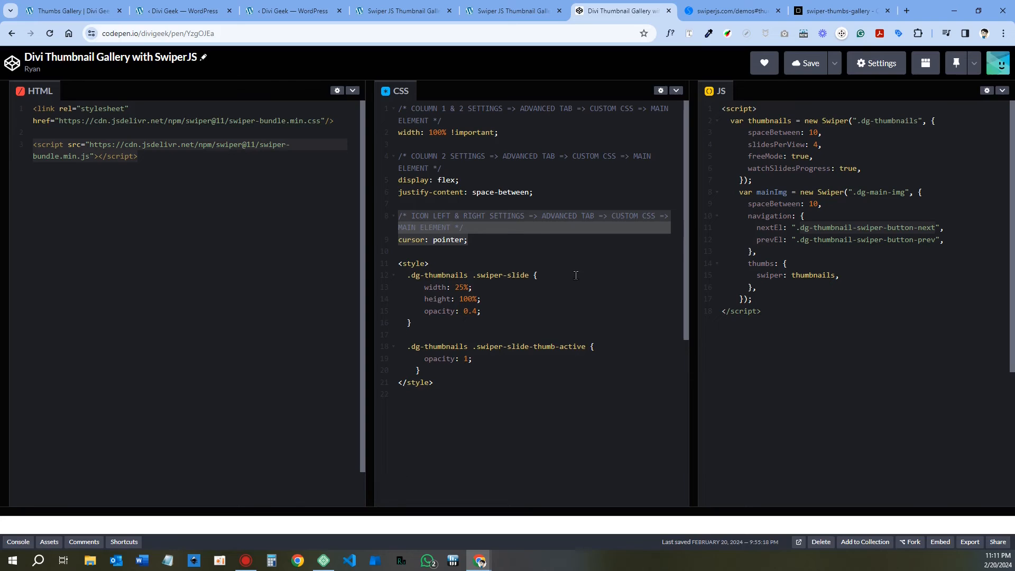
click(400, 264)
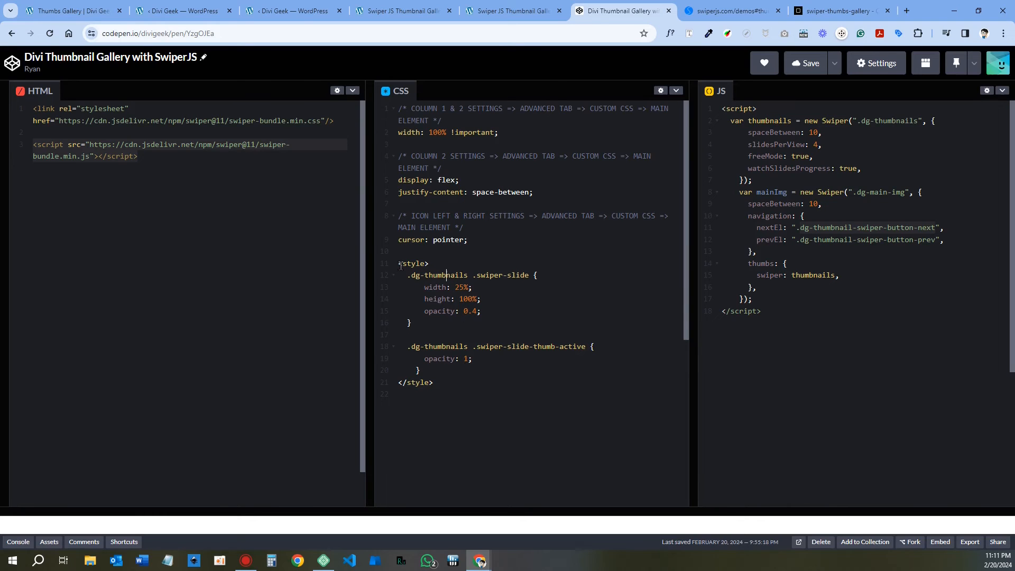
drag(400, 265, 464, 385)
key(ctrl+c)
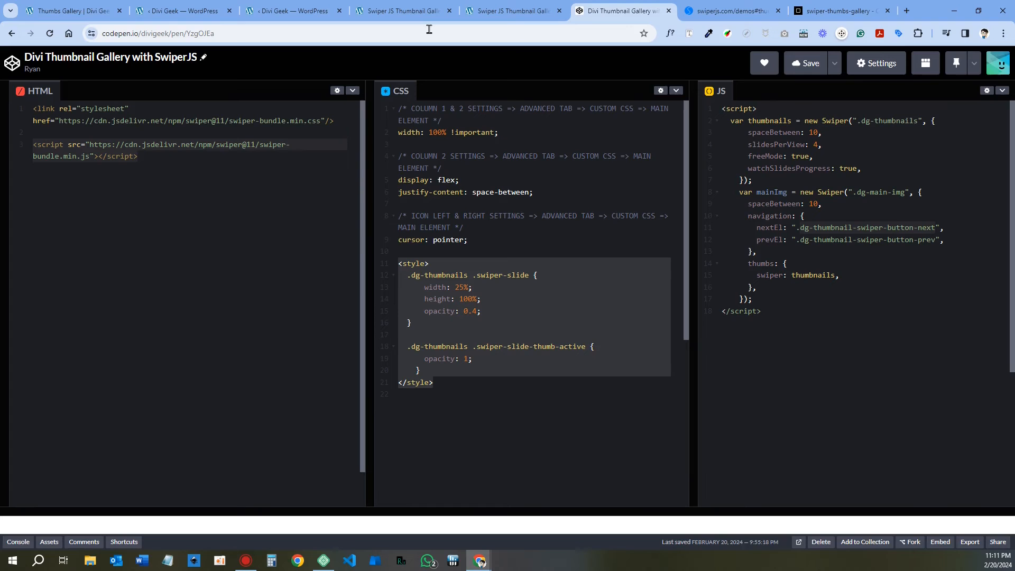
Switch to the SwiperJS CSS CDN snippet, paste the style block two lines below the stylesheet link, and update the snippet.
click(194, 10)
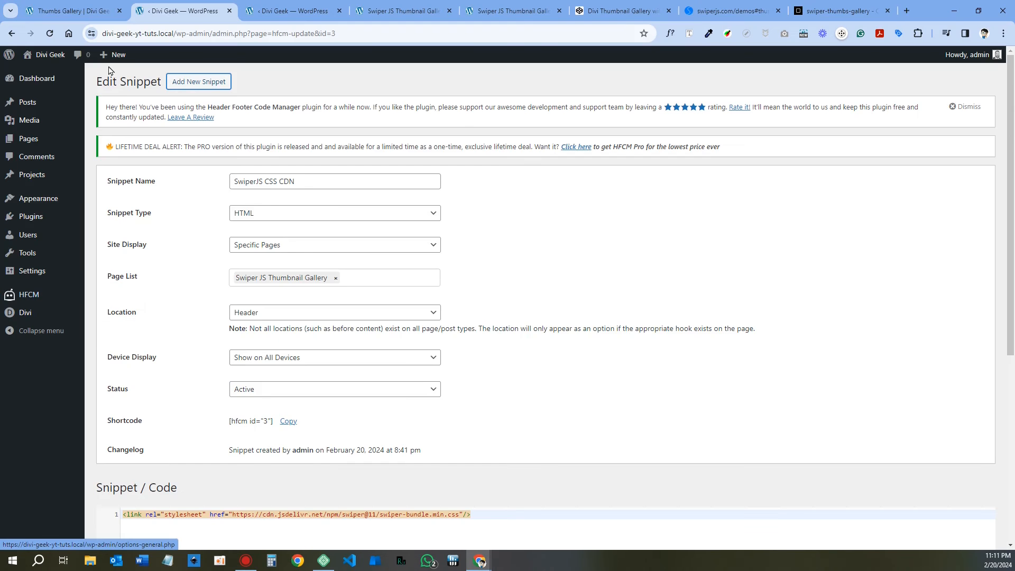
double_click(272, 181)
scroll(297, 265, down, 2)
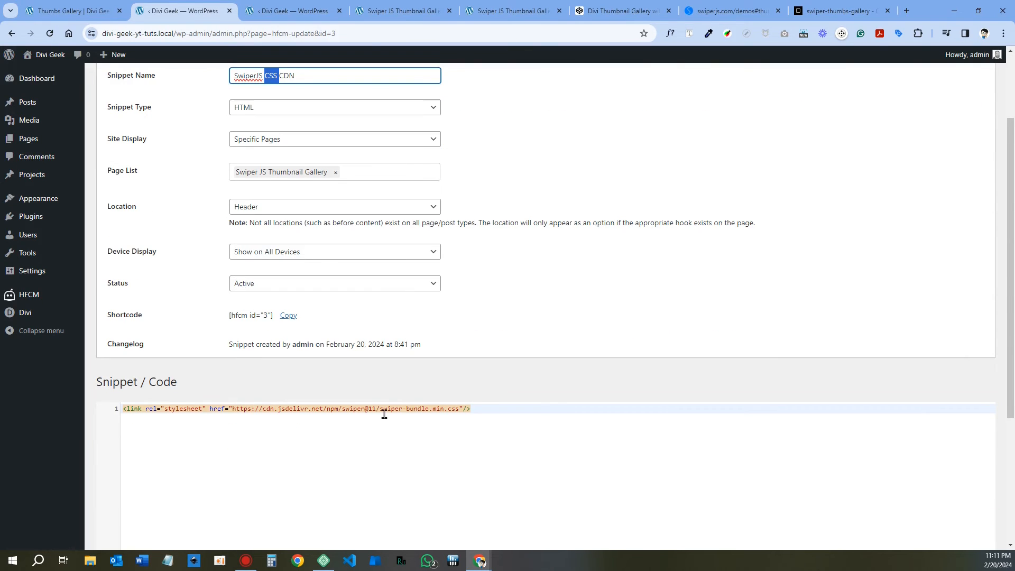
click(519, 408)
key(Return)
key(Return)
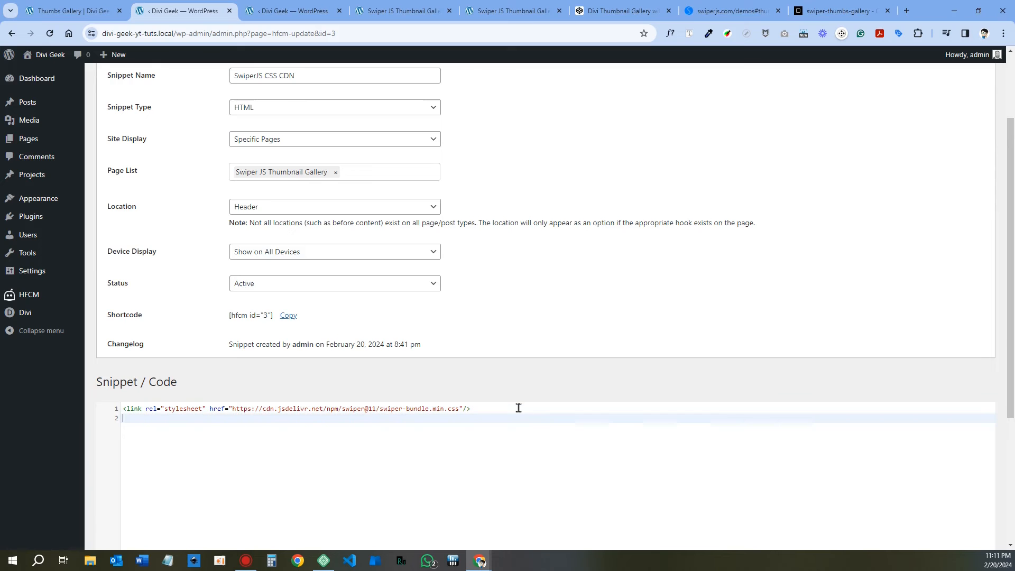
key(ctrl+v)
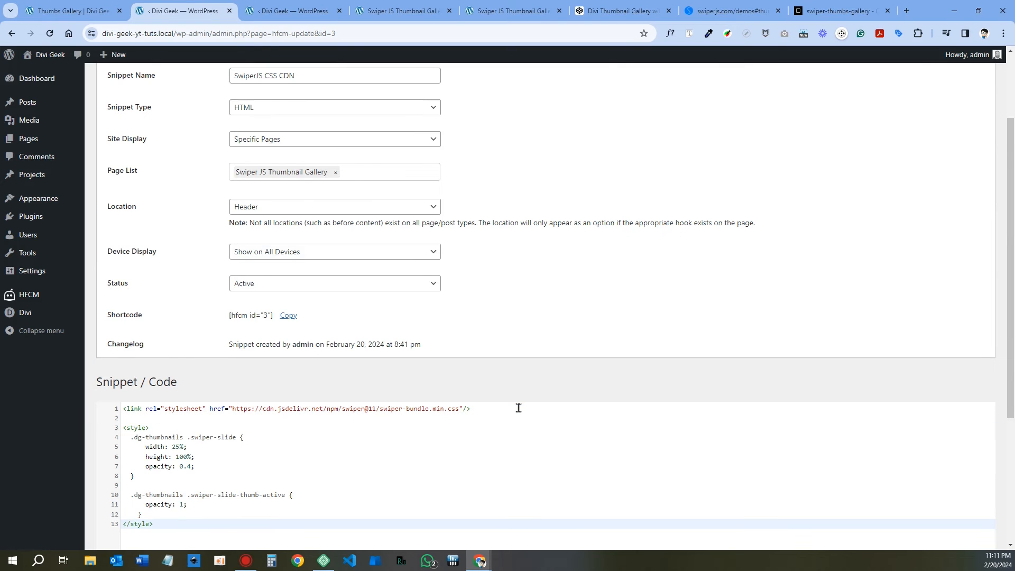
scroll(185, 421, down, 2)
scroll(201, 376, down, 2)
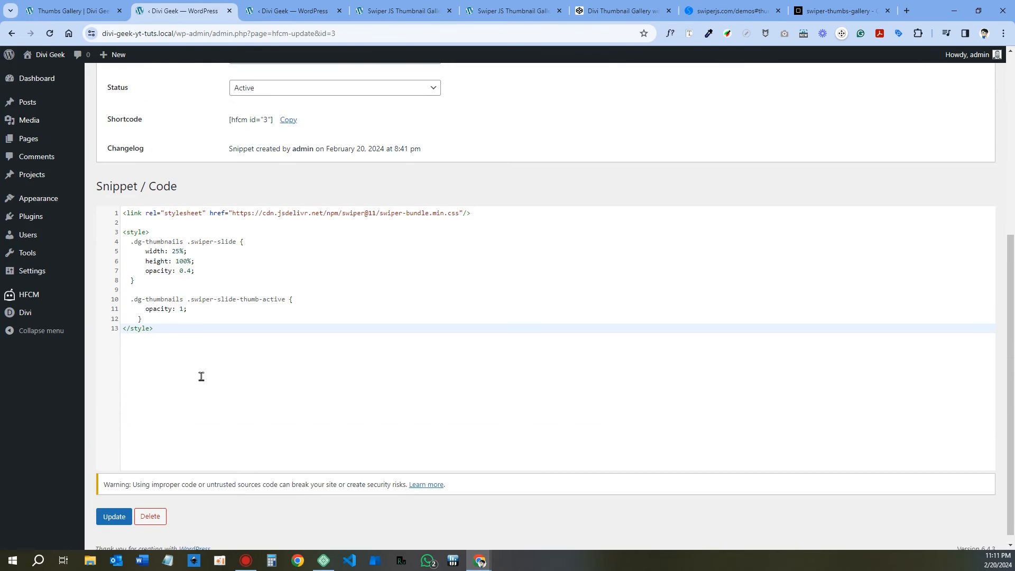
click(119, 509)
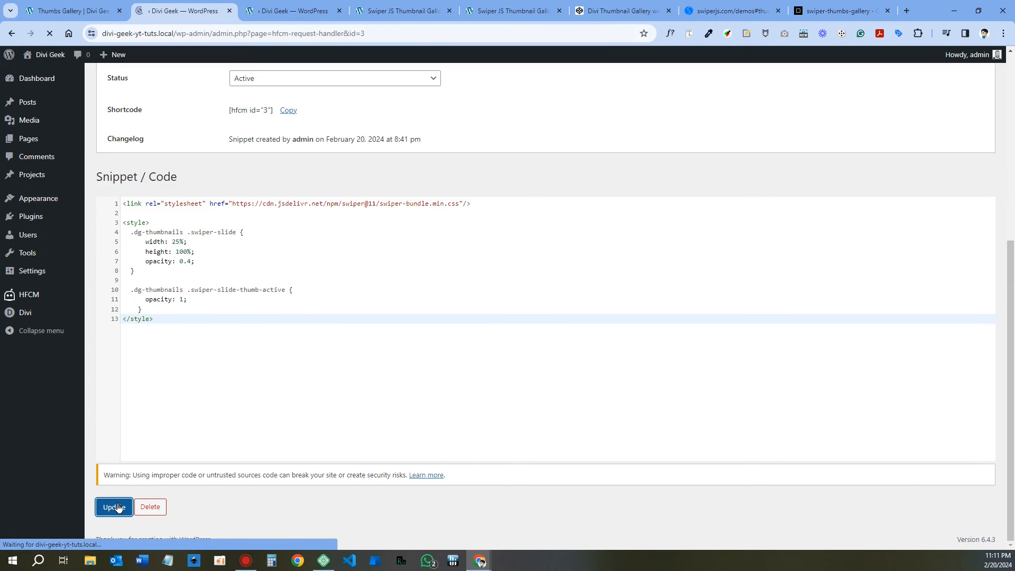
Switch to the CodePen snippet and copy the entire script block that initializes the thumbnails and main image swipers.
click(621, 10)
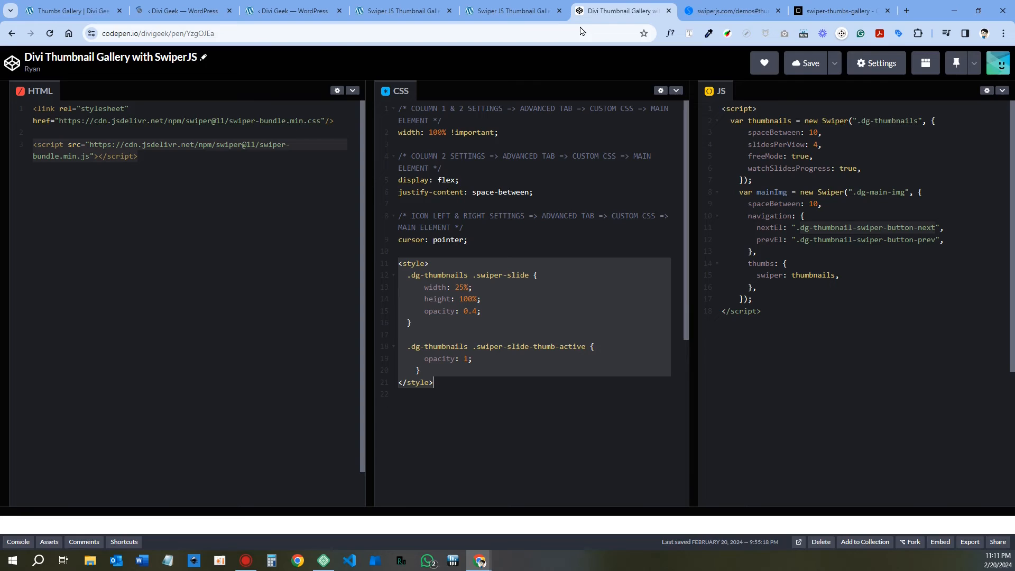
click(723, 108)
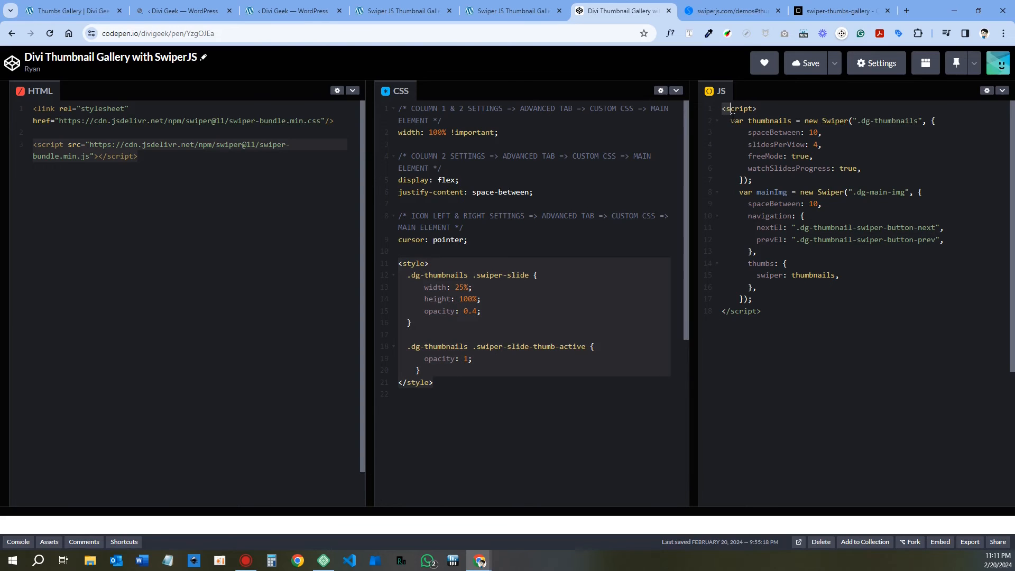
key(ctrl+a)
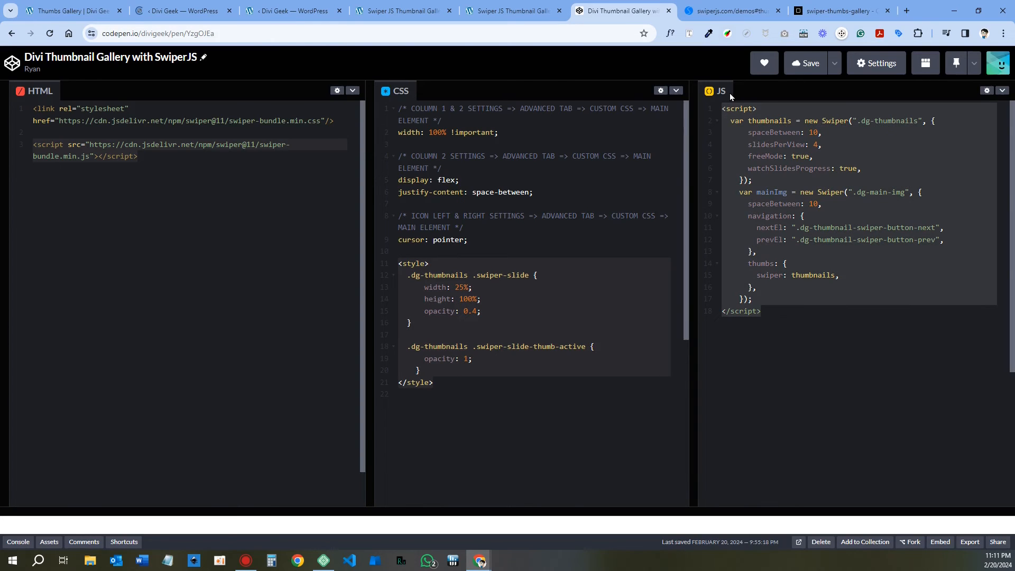
right_click(784, 226)
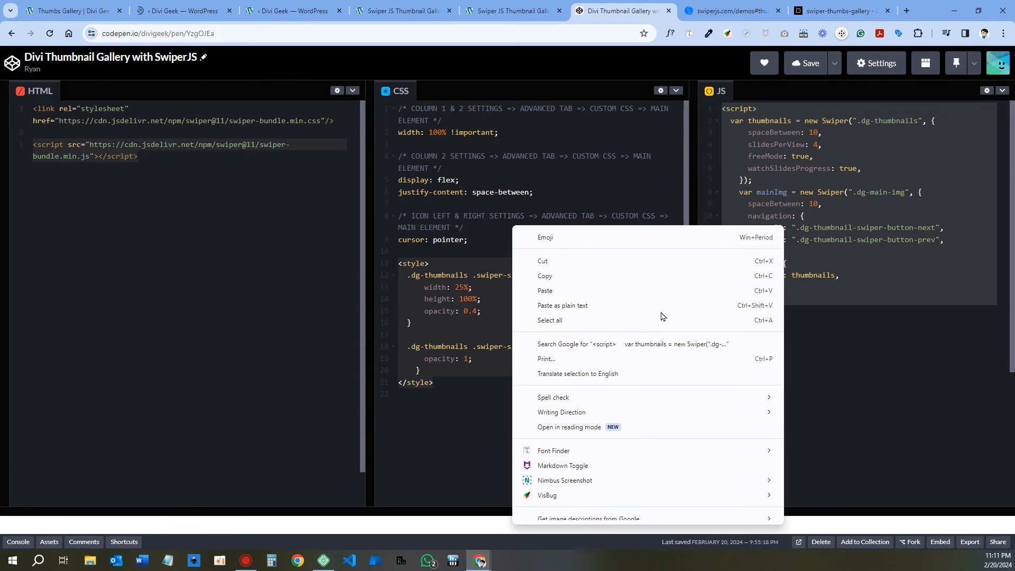
click(584, 280)
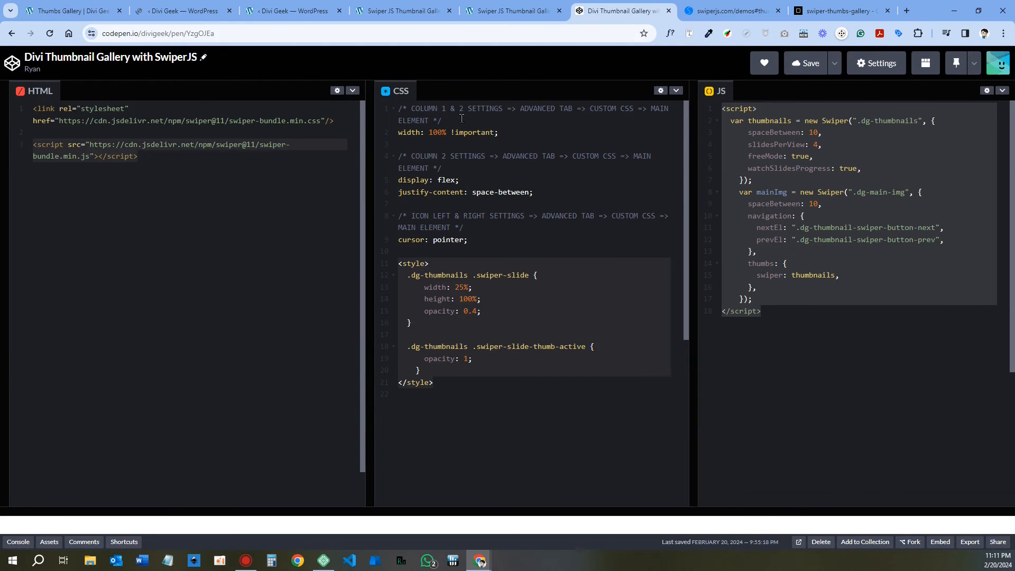
Switch to the SwiperJS JS CDN snippet, paste the script block two lines below the CDN script tag, and update the snippet.
click(288, 11)
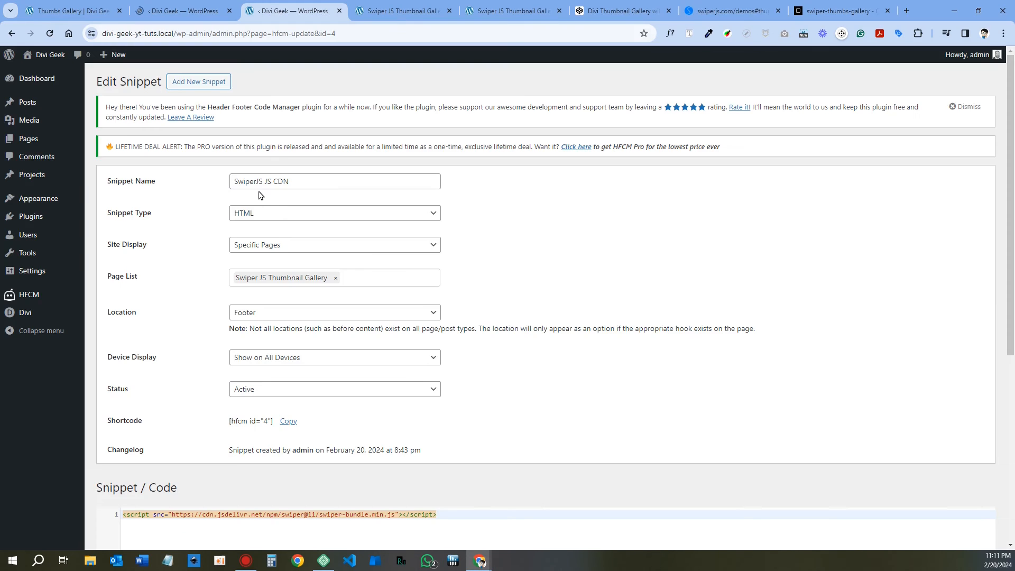
double_click(267, 181)
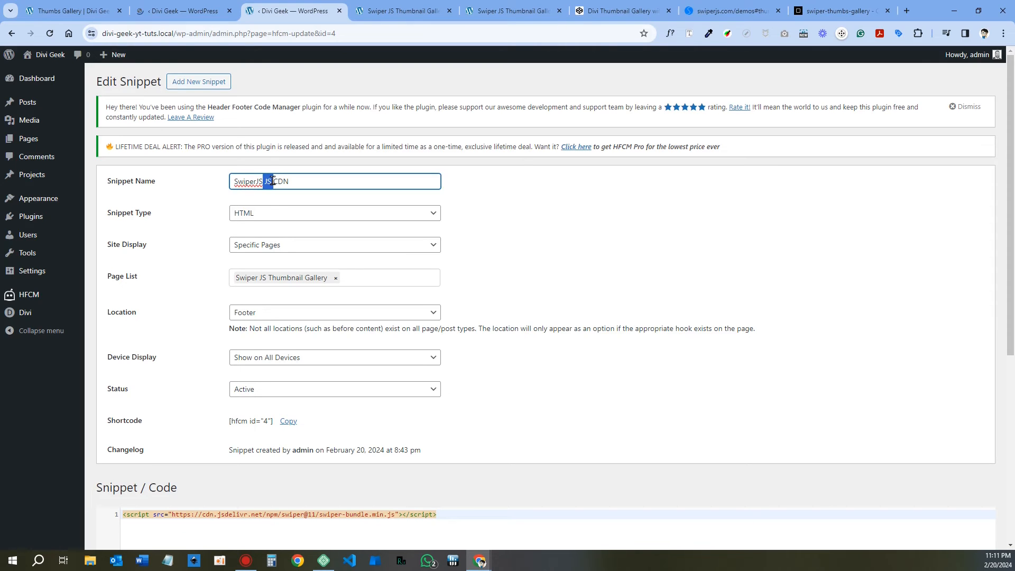
scroll(282, 325, down, 2)
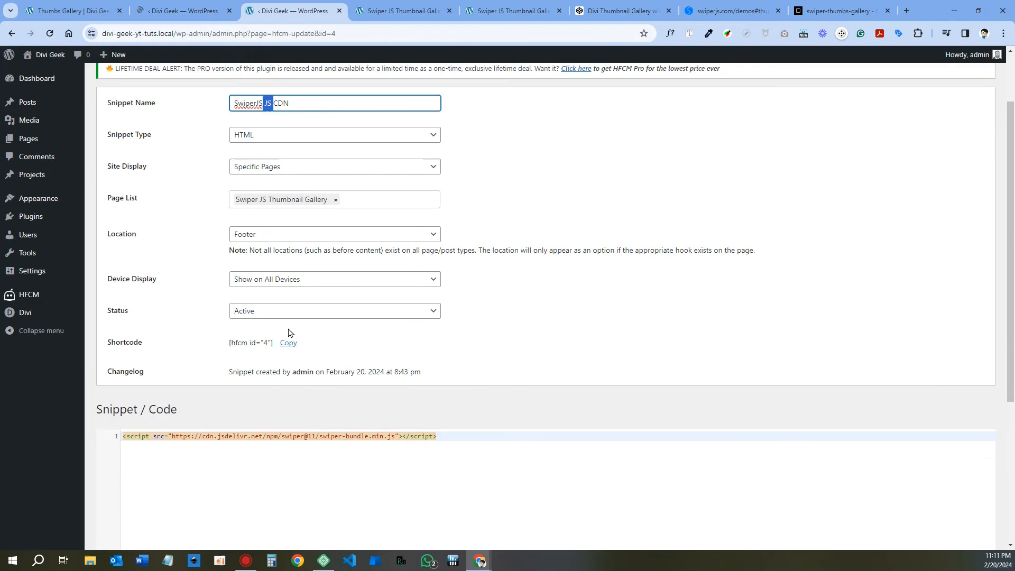
scroll(371, 344, down, 2)
click(455, 357)
key(Return)
key(Return)
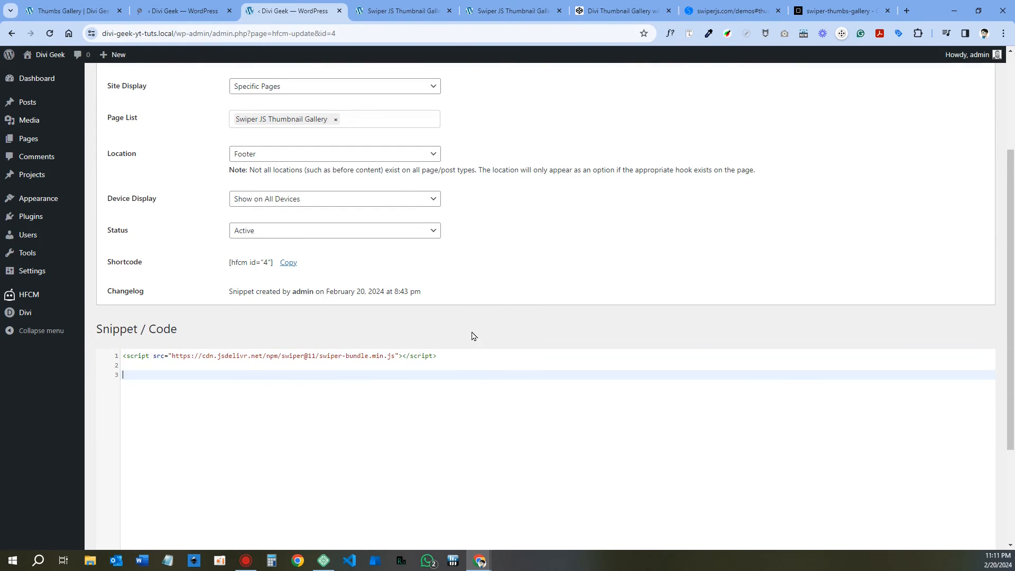
key(ctrl+v)
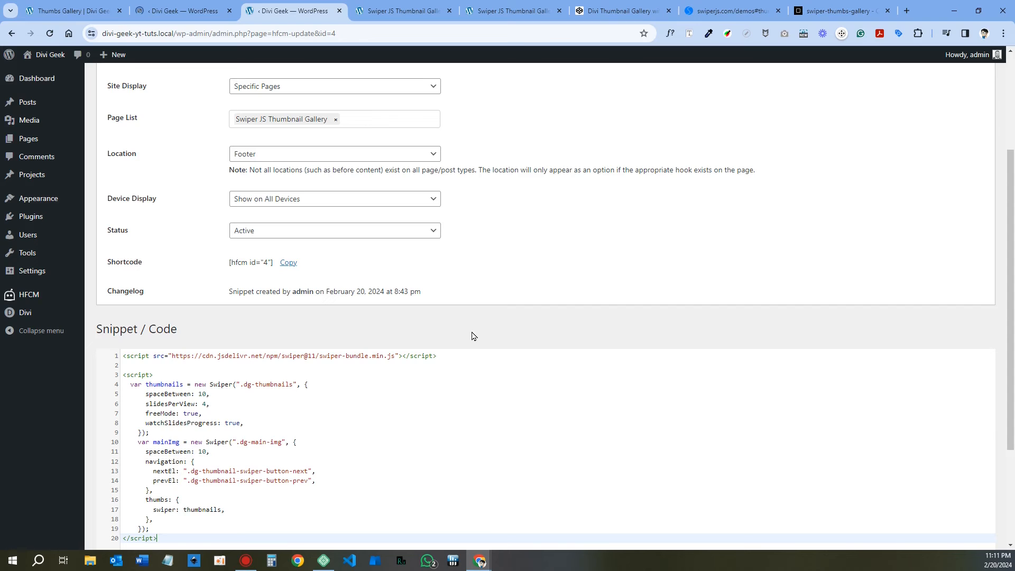
scroll(272, 374, down, 3)
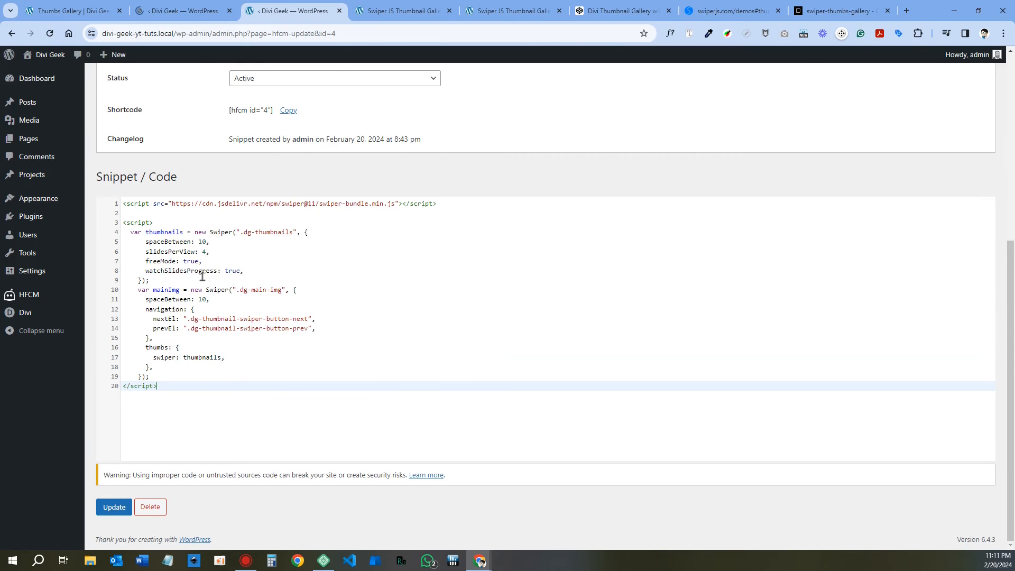
click(114, 507)
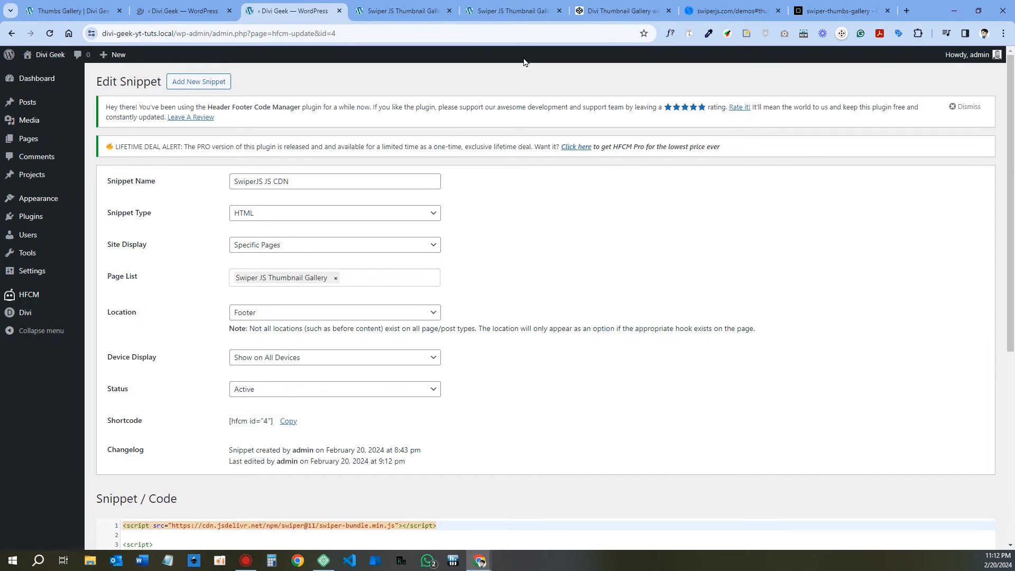
Reload the published Swiper JS Thumbnail Gallery page and check the main image, arrows and thumbnail row.
click(410, 6)
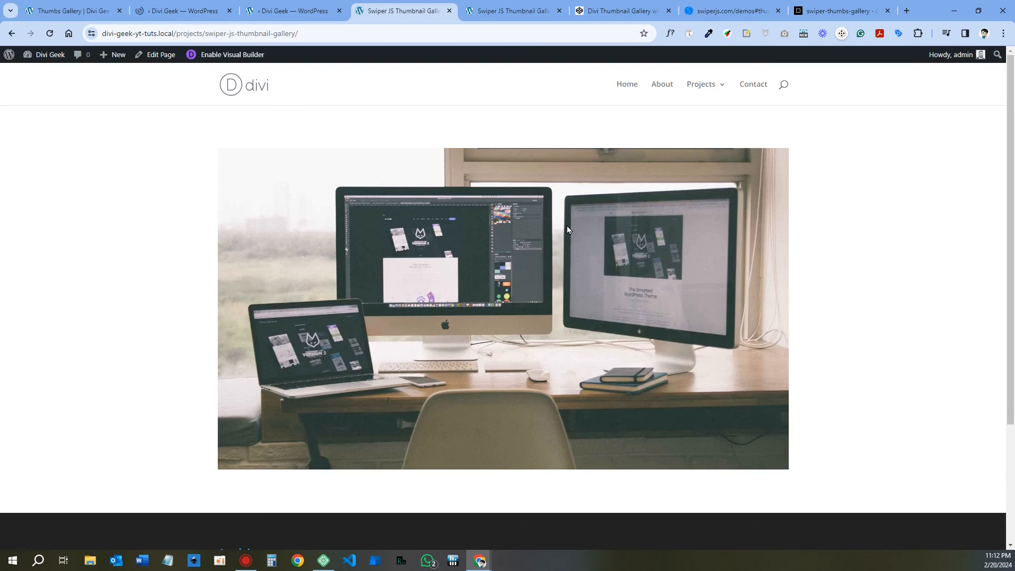
click(502, 8)
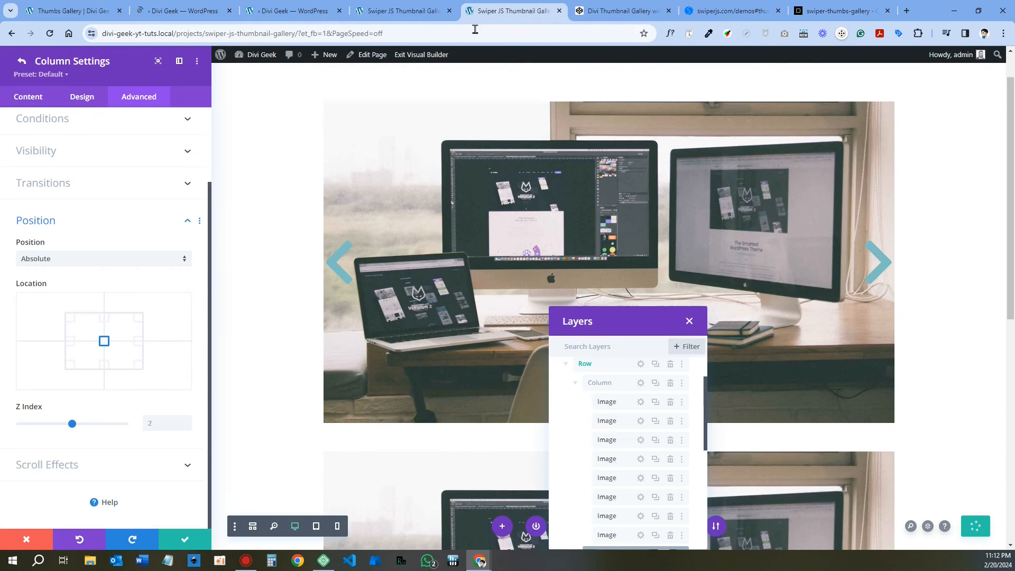
click(398, 7)
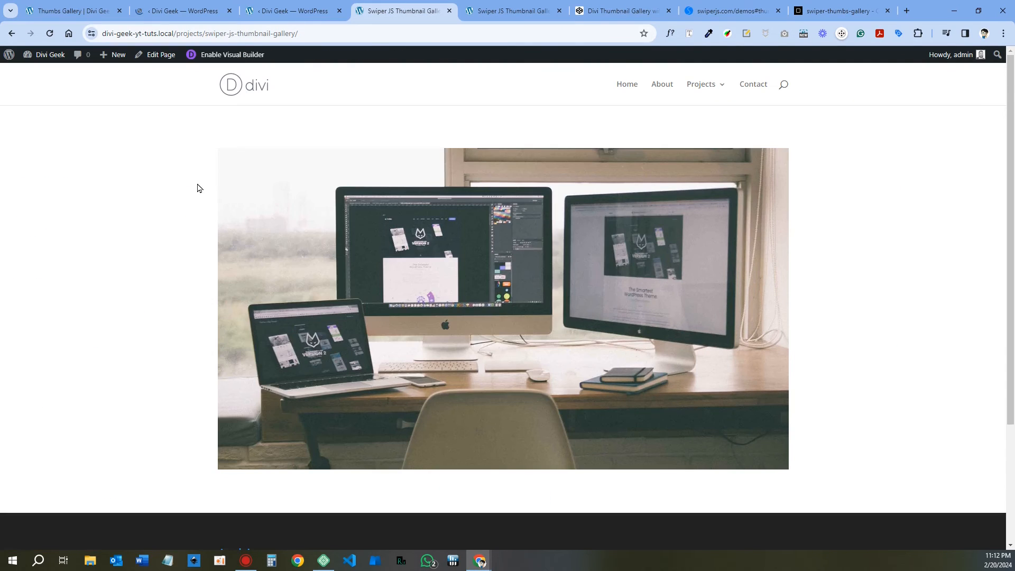
key(F5)
scroll(198, 188, down, 1)
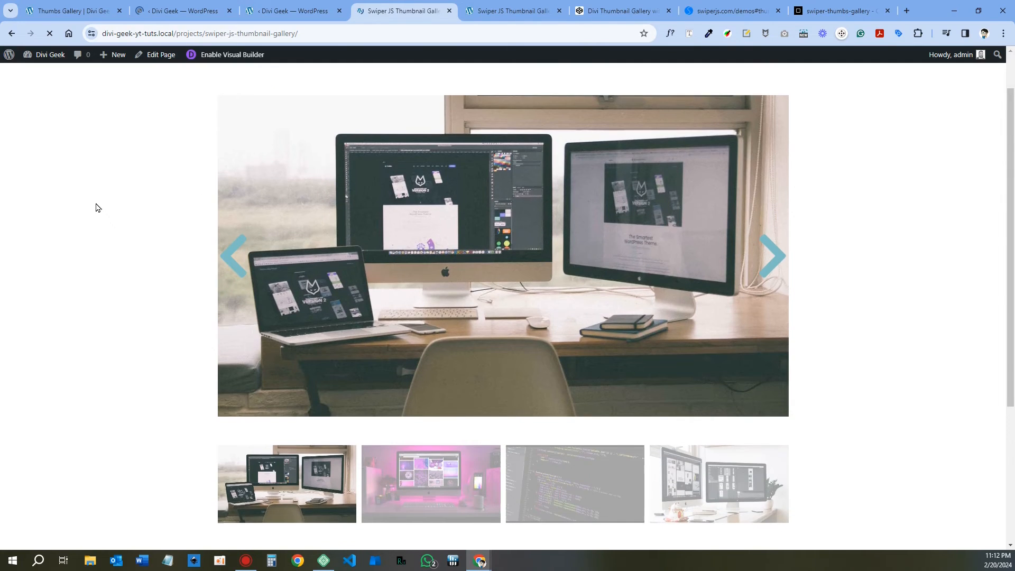
scroll(151, 236, down, 2)
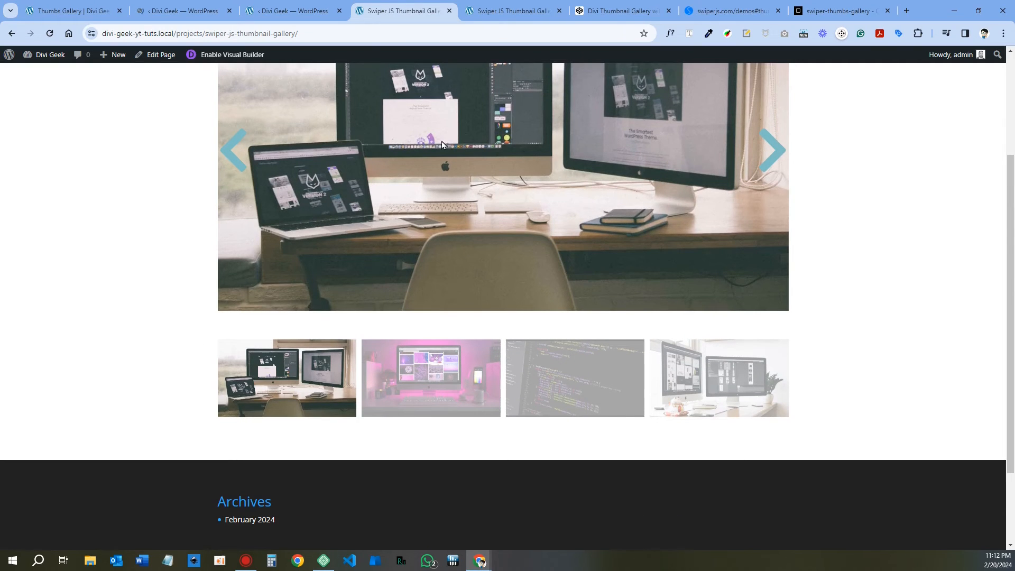
Test the thumbnail row by selecting several thumbnails in turn, up to the light bulb image.
click(438, 376)
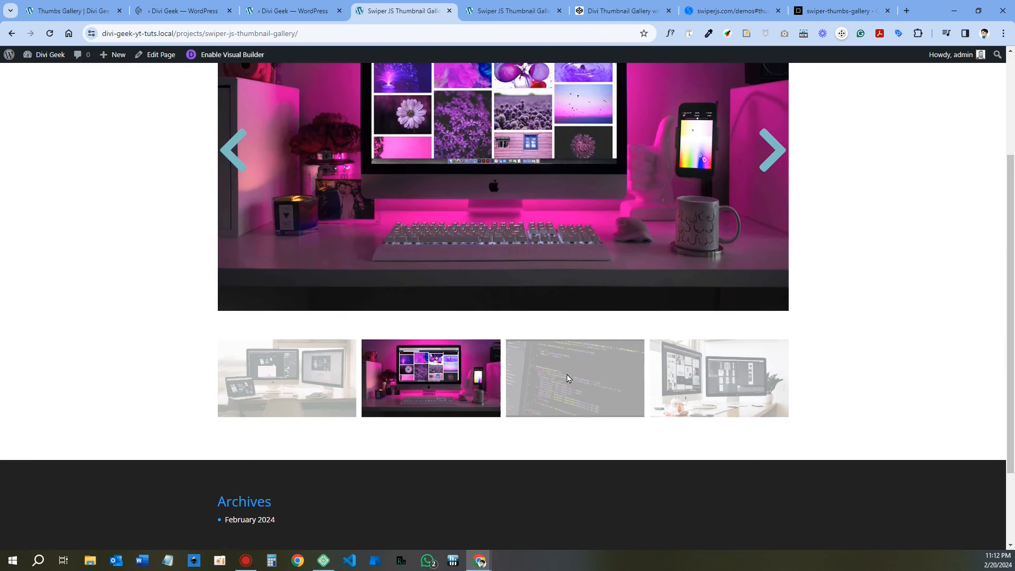
click(574, 375)
click(734, 376)
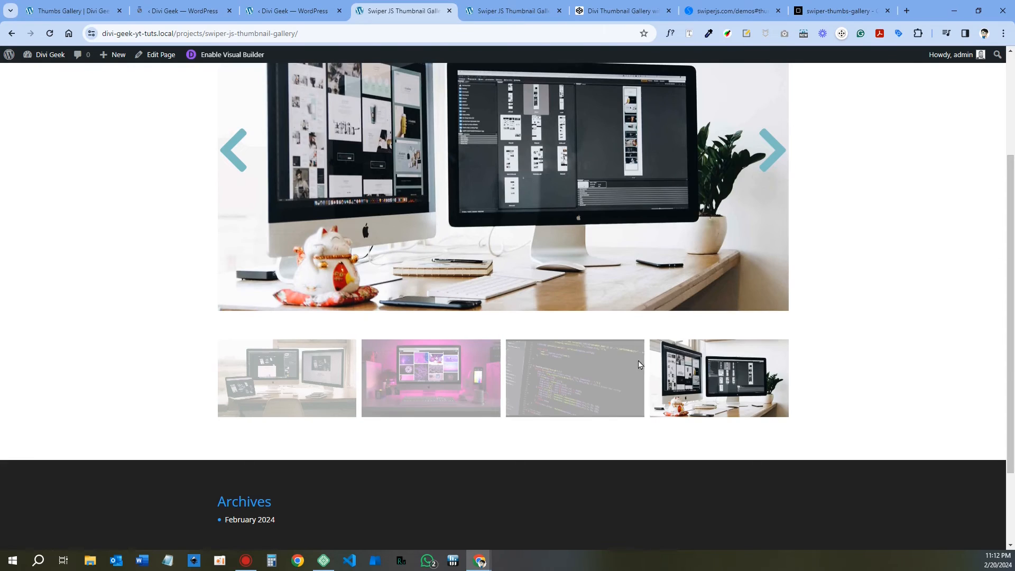
click(439, 377)
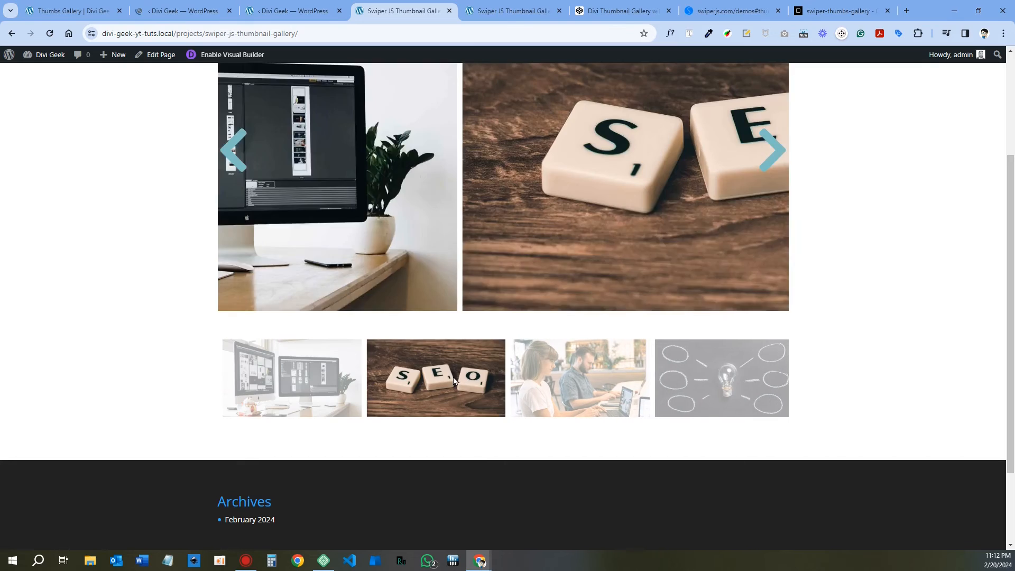
click(553, 377)
click(709, 375)
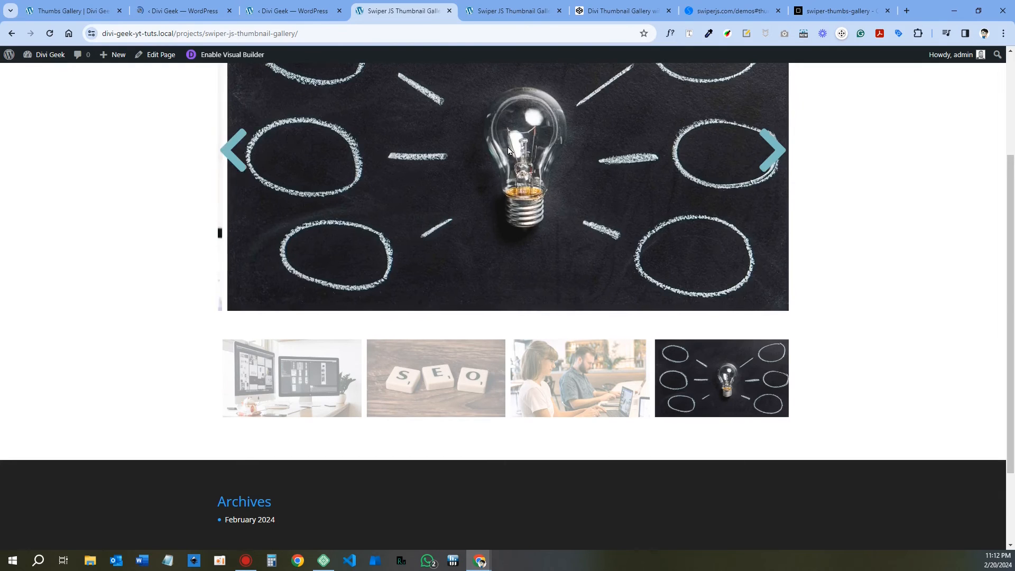
Test the navigation arrows by going back to the first image and forward to the man typing on a laptop.
click(229, 148)
click(230, 149)
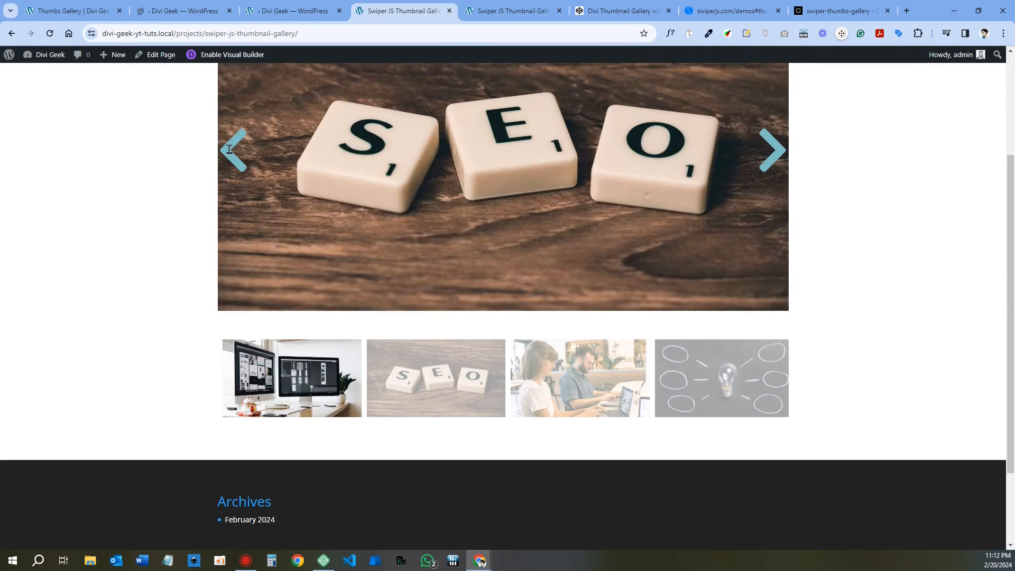
click(230, 149)
click(229, 149)
click(230, 148)
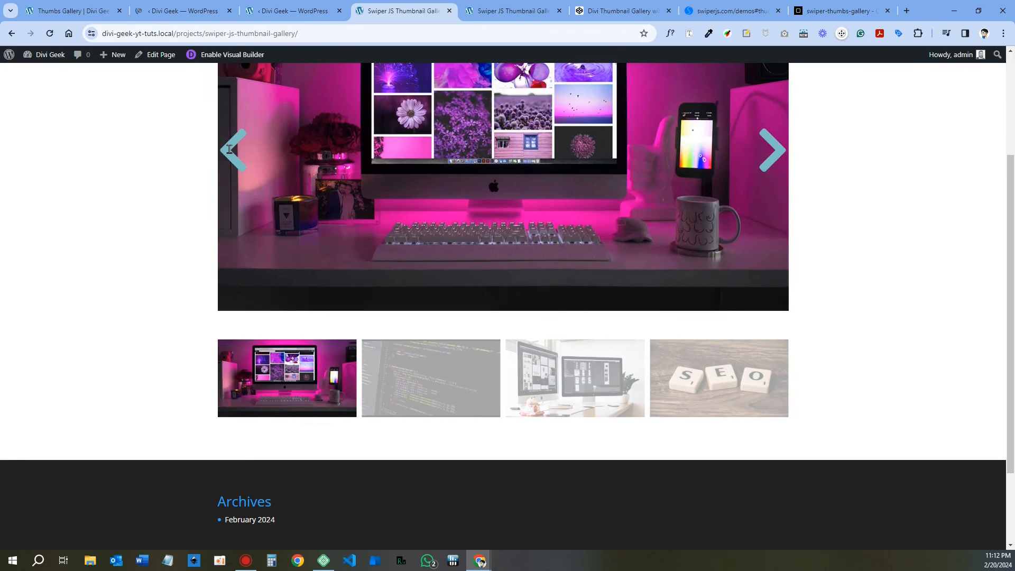
click(230, 149)
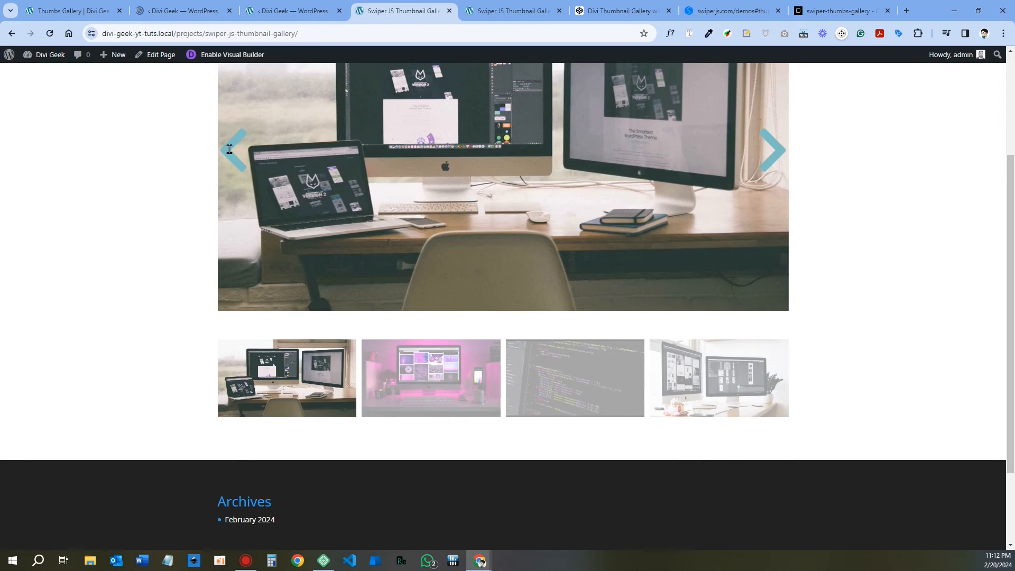
click(775, 148)
click(775, 147)
click(776, 148)
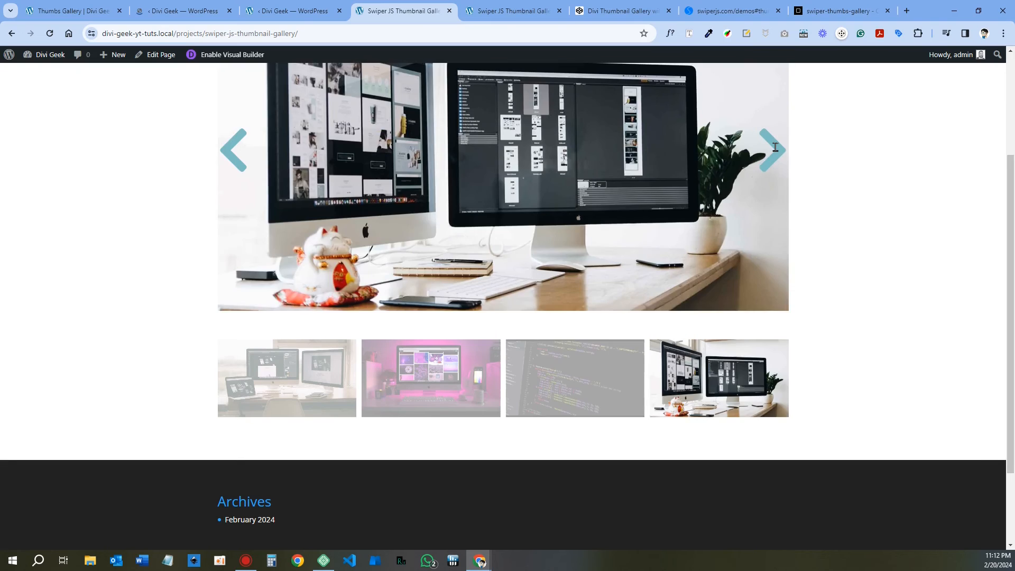
click(775, 148)
click(775, 148)
click(776, 148)
click(776, 148)
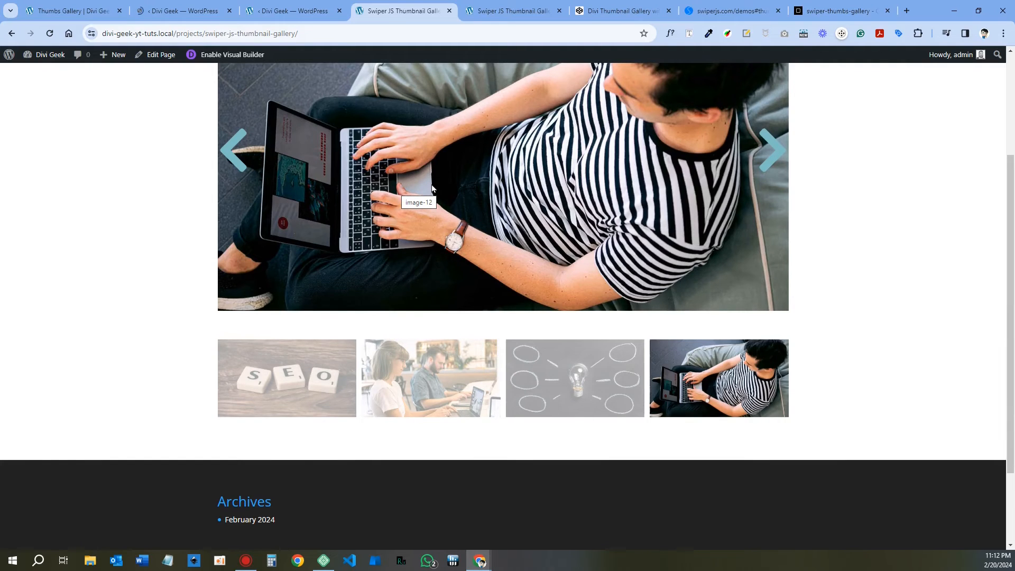
scroll(439, 196, up, 2)
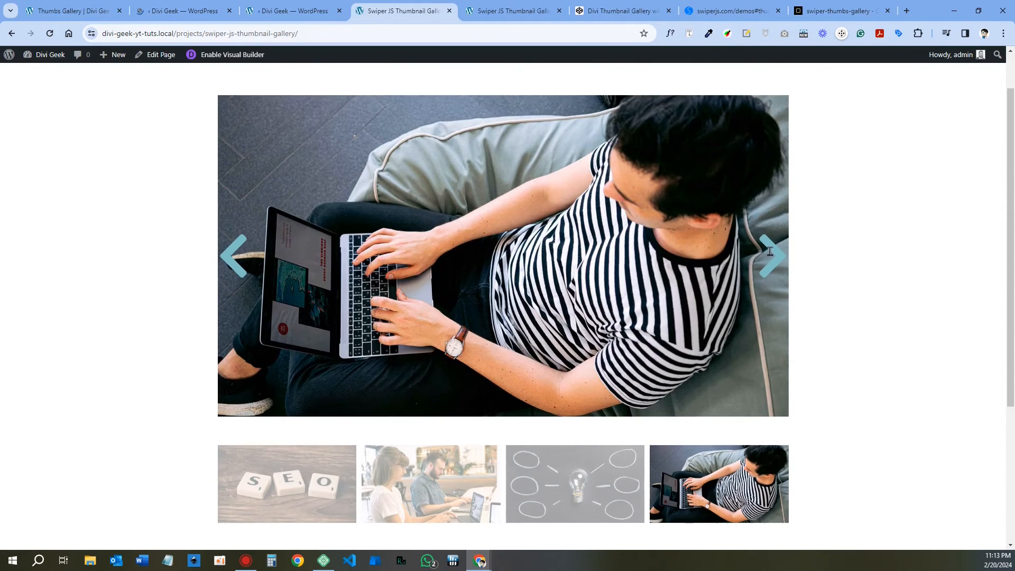
View the finished Thumbs Gallery page for reference, return to the Divi builder, and give the left arrow icon a black background.
click(93, 6)
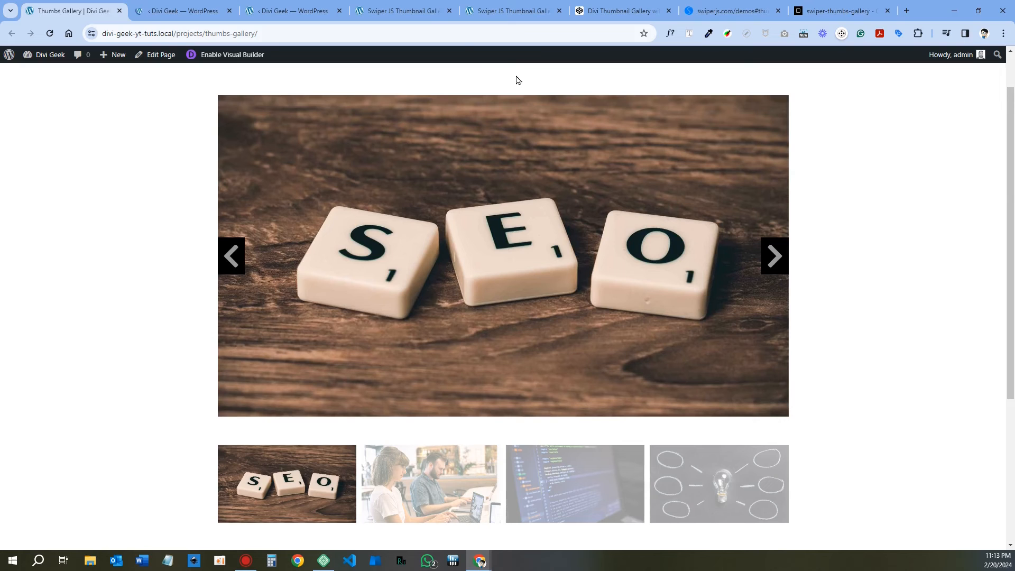
click(505, 12)
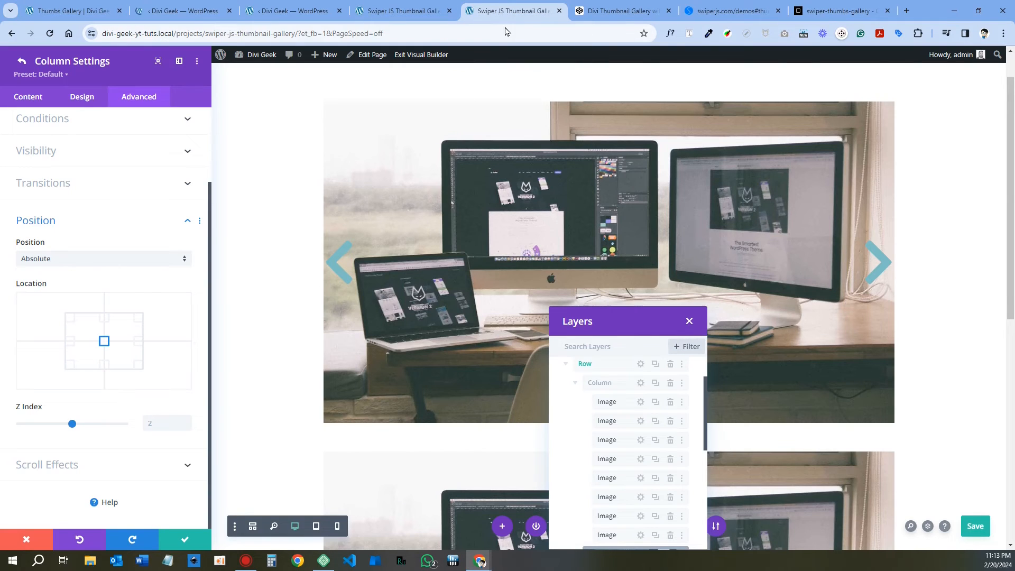
drag(608, 319, 607, 316)
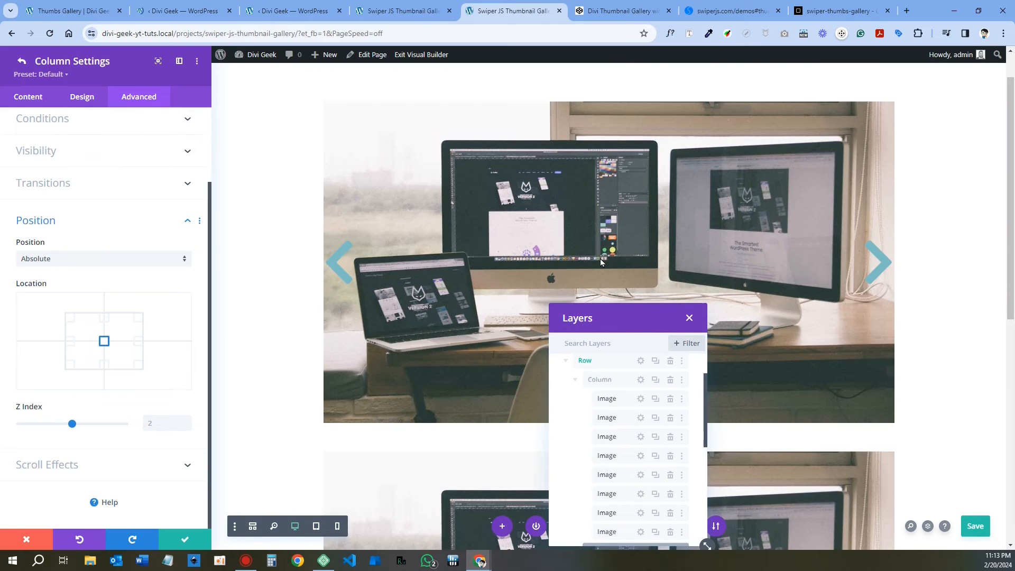
drag(596, 246, 593, 235)
scroll(608, 322, down, 1)
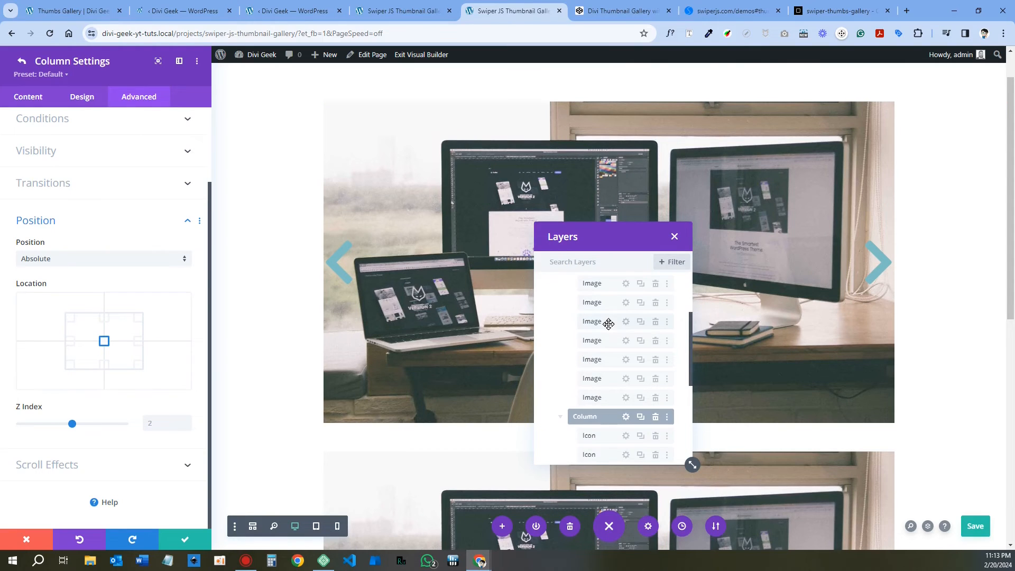
scroll(609, 324, down, 1)
scroll(608, 324, down, 1)
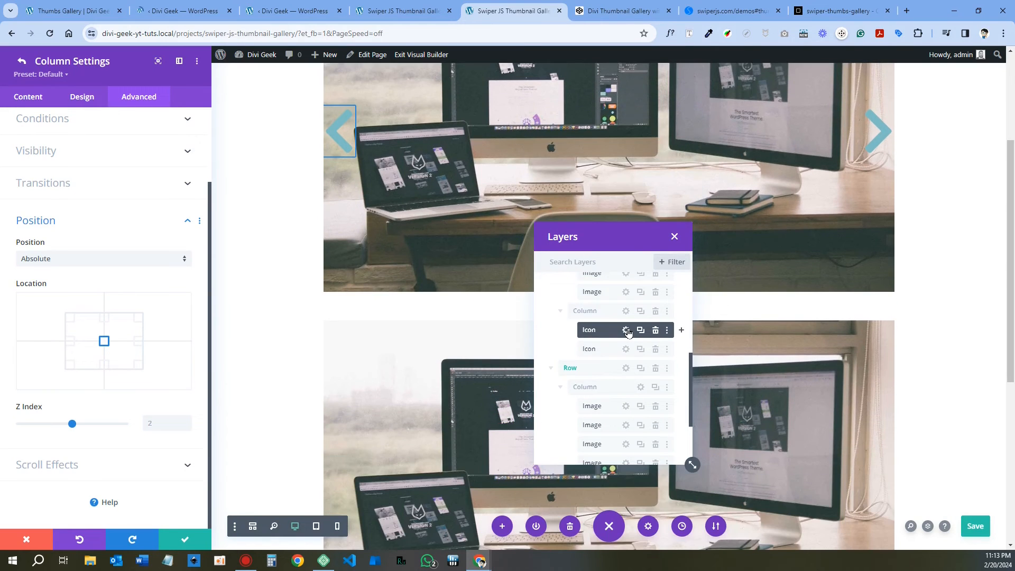
click(627, 331)
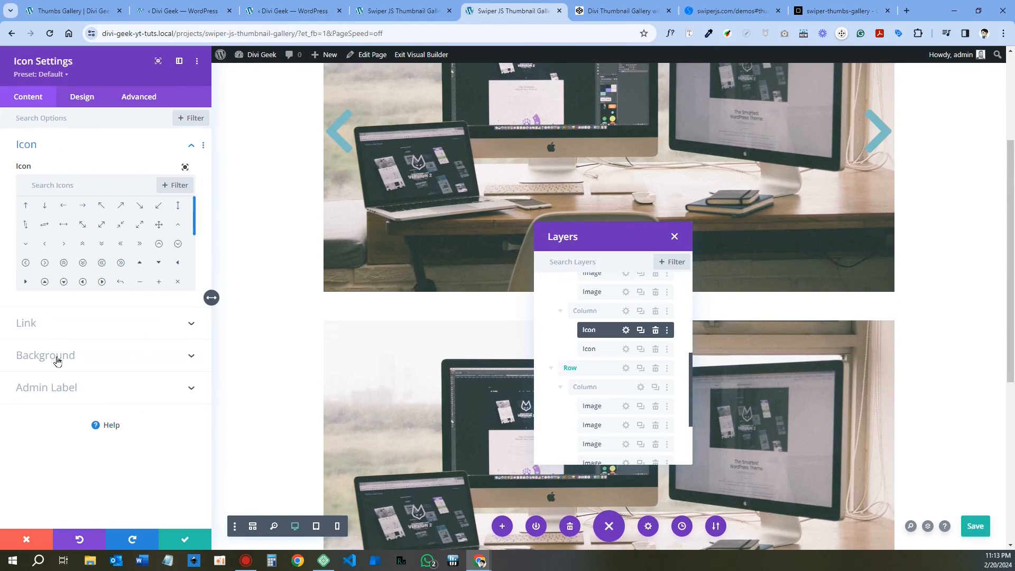
click(58, 361)
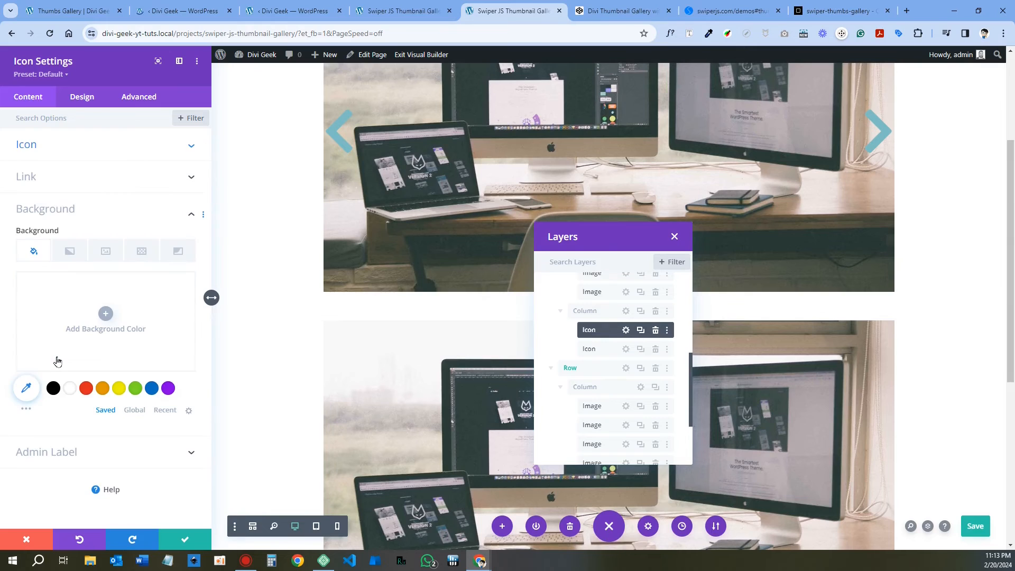
click(53, 394)
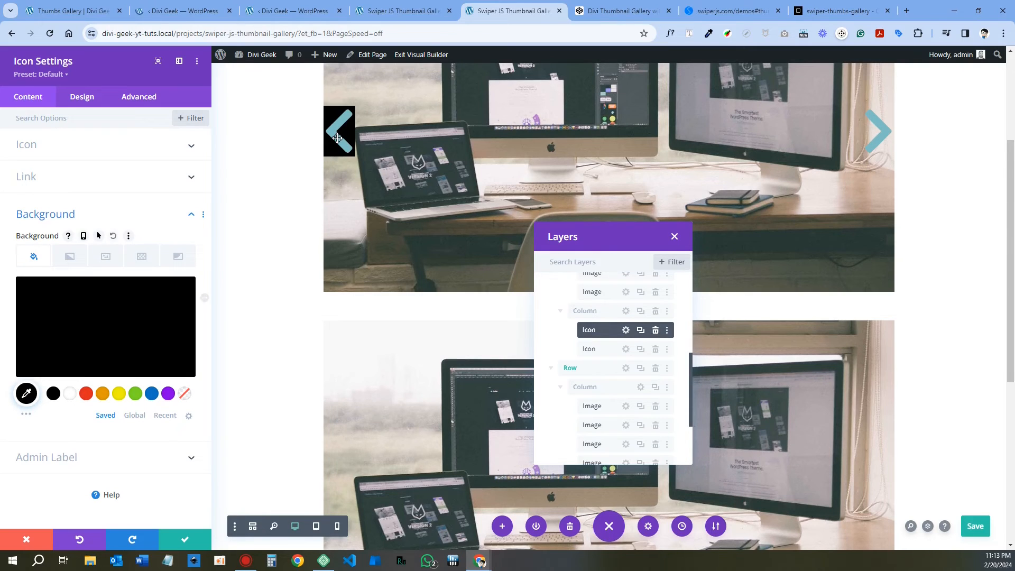
Extend the left arrow's background styles to all icons throughout this column.
right_click(37, 219)
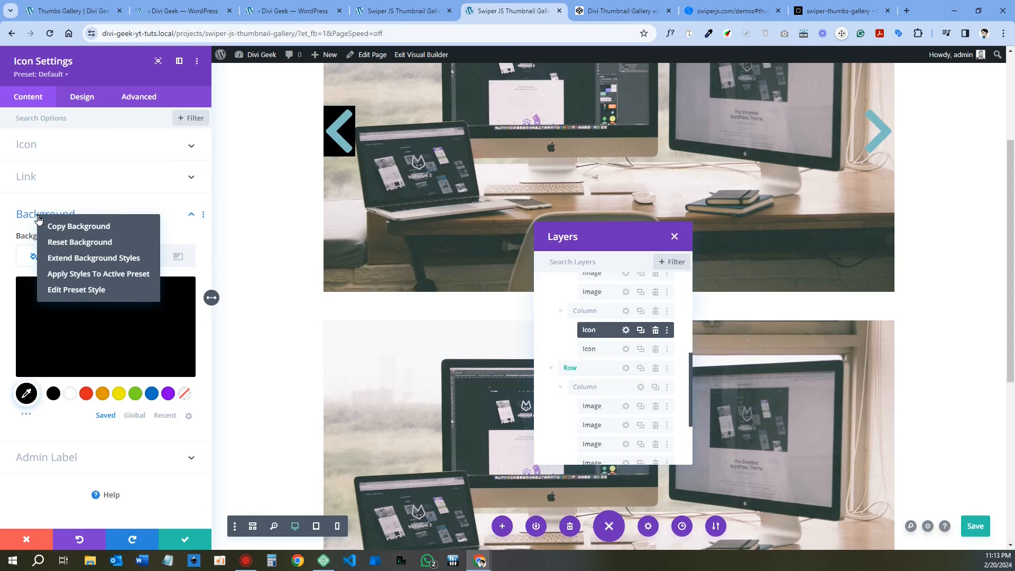
click(68, 259)
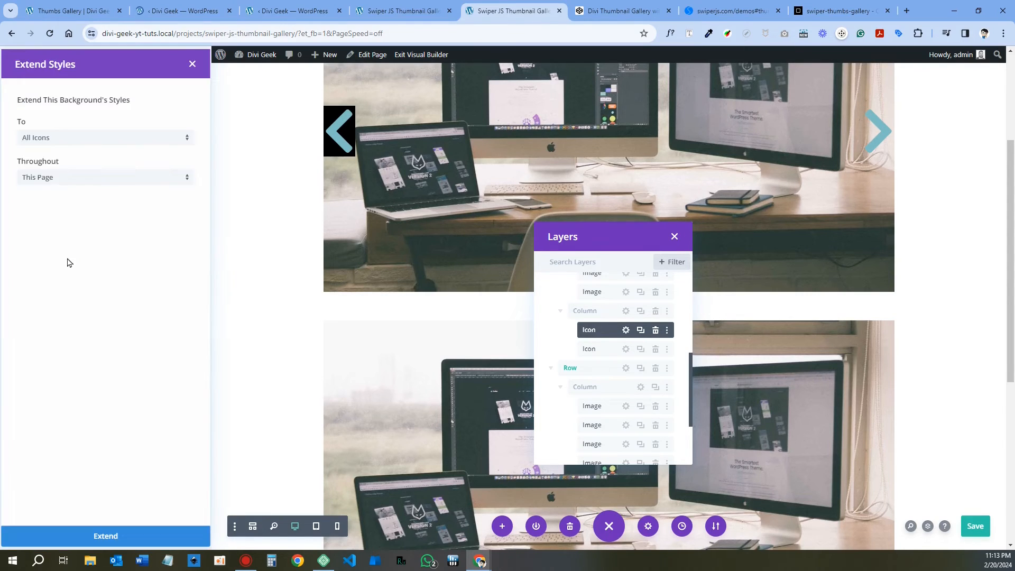
click(56, 180)
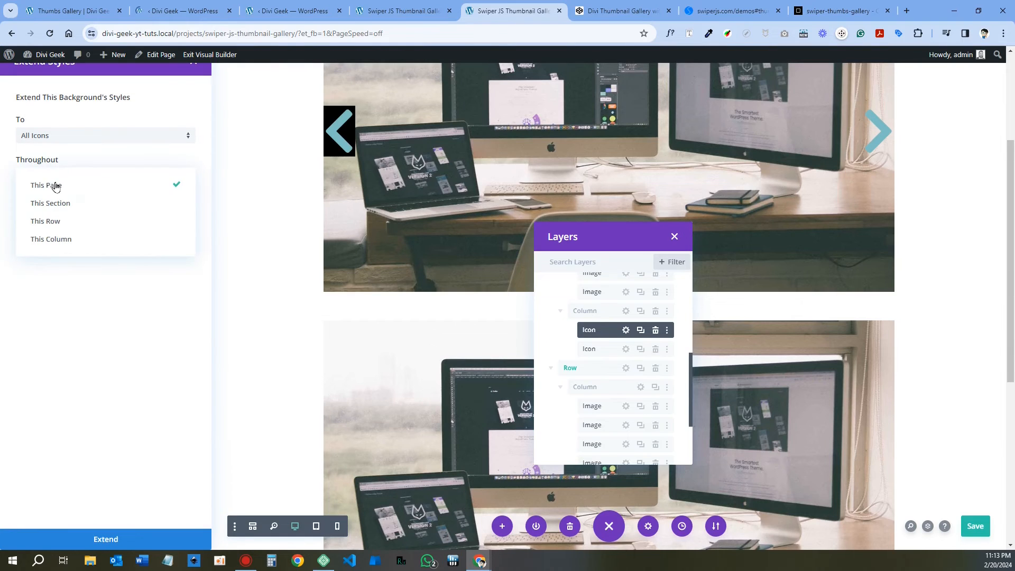
click(58, 240)
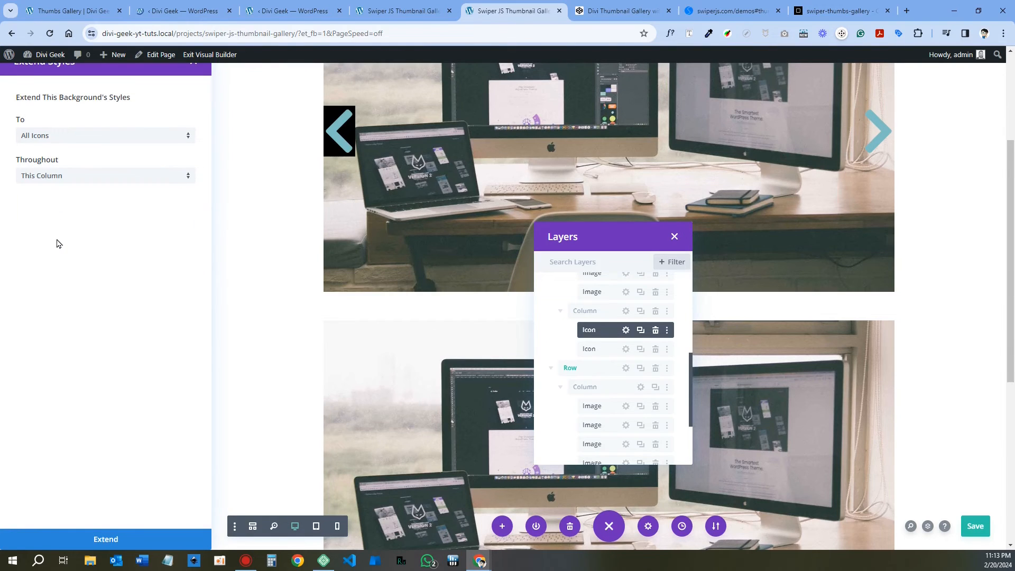
click(98, 540)
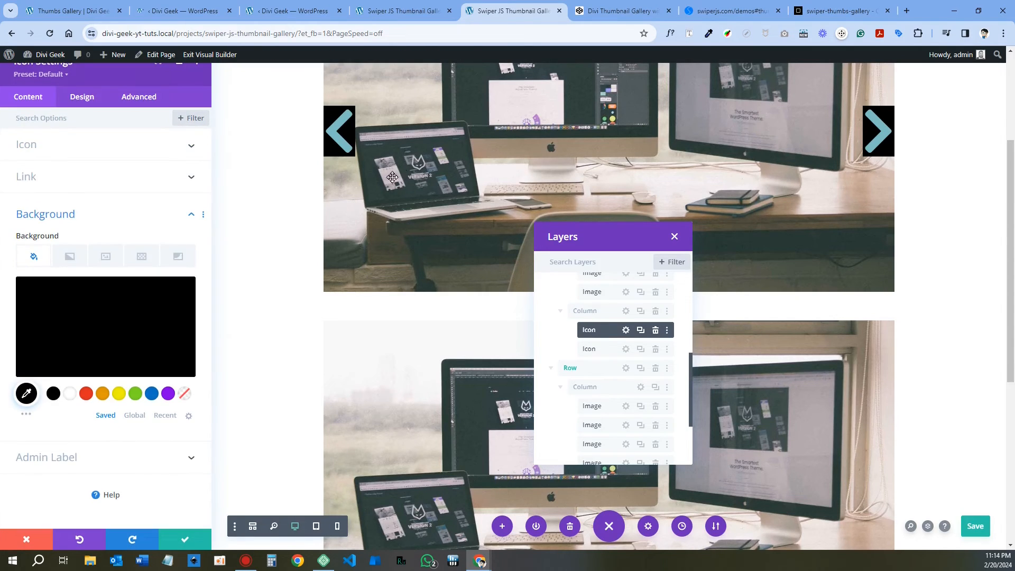
Set the left arrow's icon color to white at reduced opacity, rgba(255,255,255,0.6).
click(76, 98)
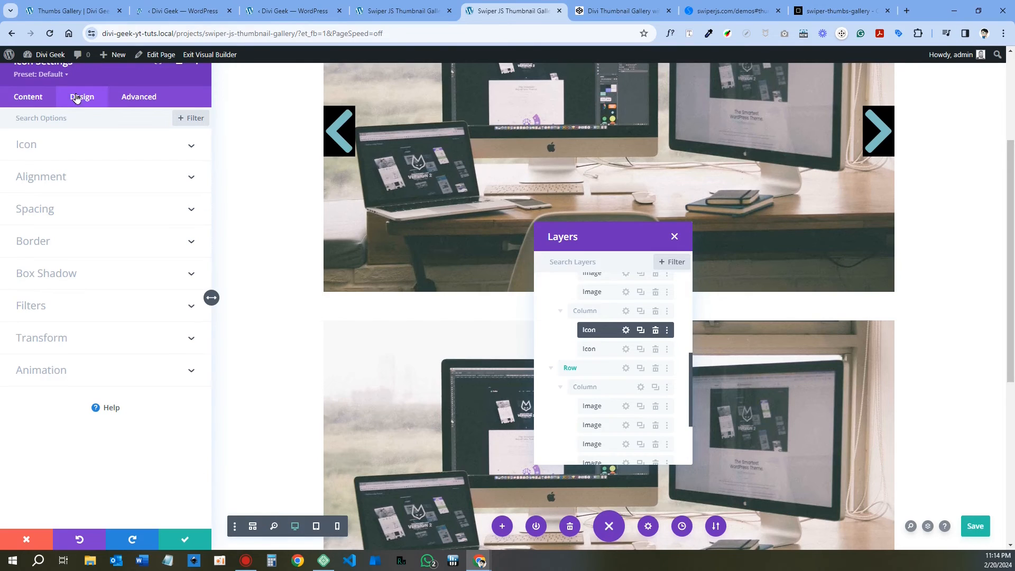
click(32, 146)
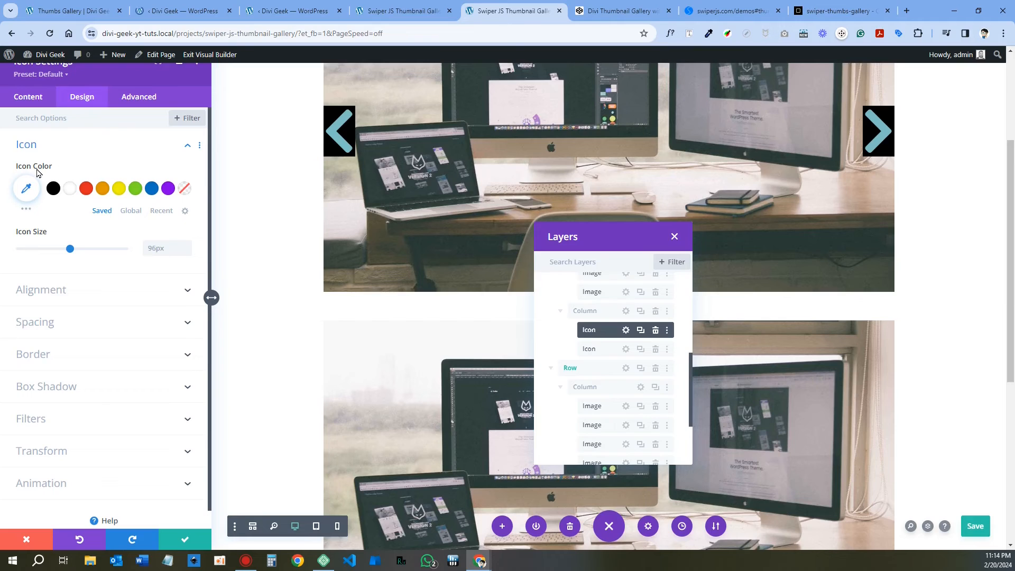
click(72, 194)
click(26, 189)
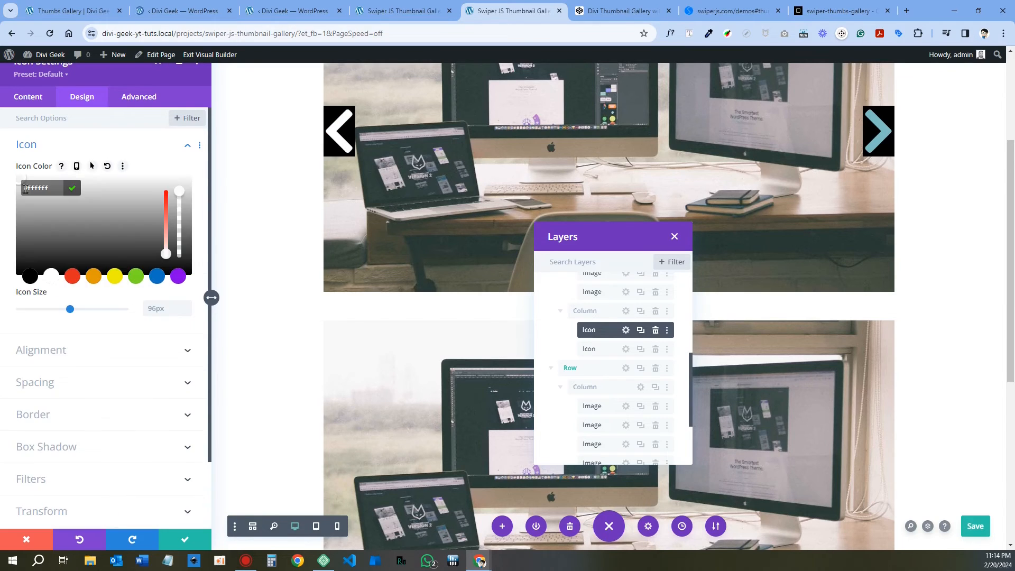
drag(179, 224, 179, 219)
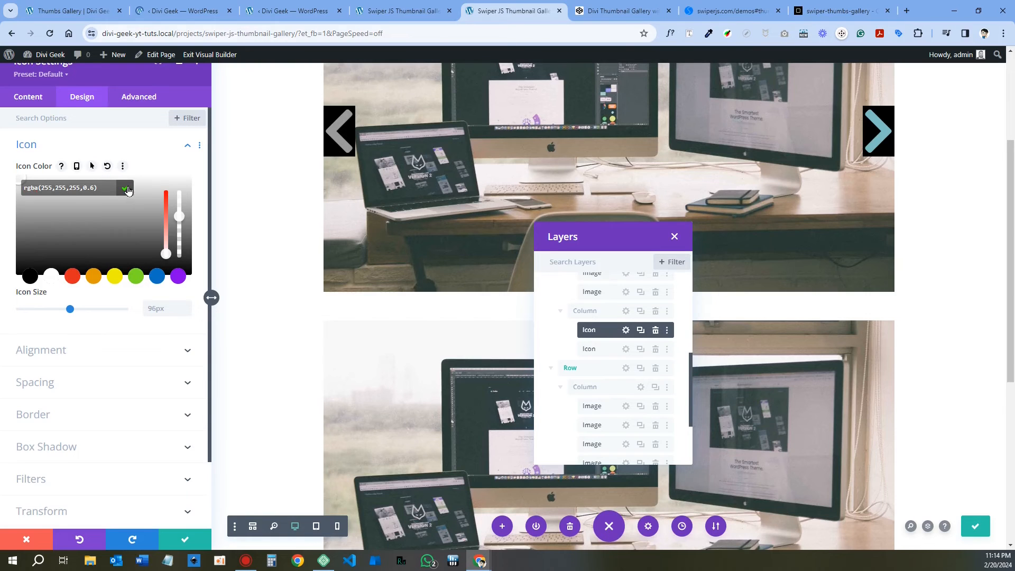
click(127, 191)
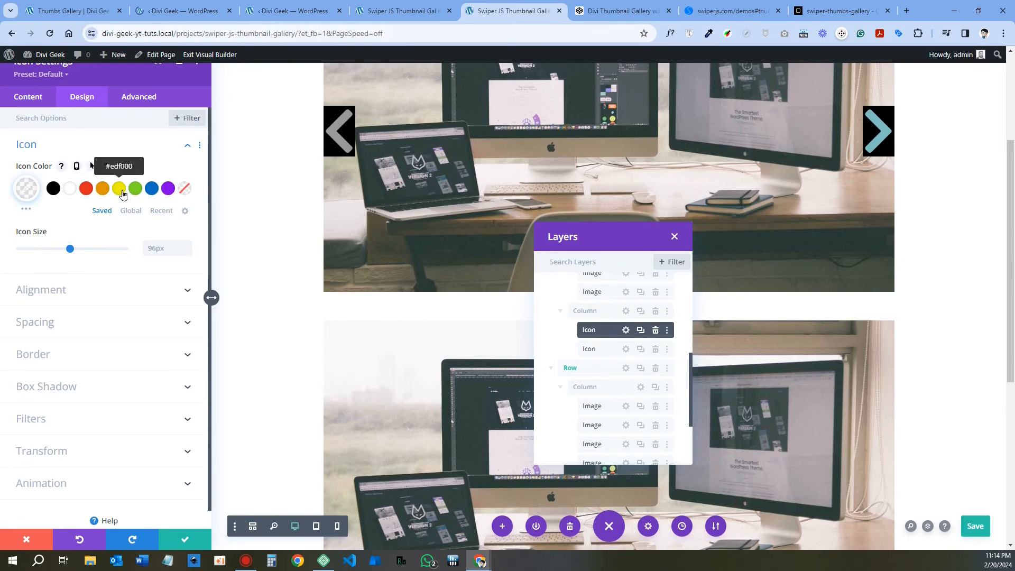
Enable the hover state for the left arrow's icon color and set its hover color to solid white.
click(93, 167)
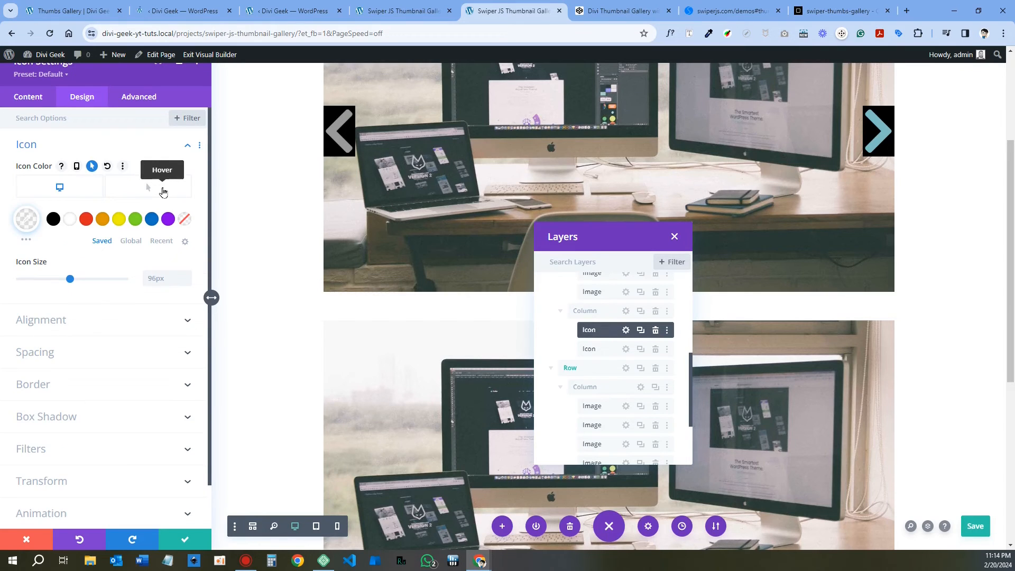
click(162, 189)
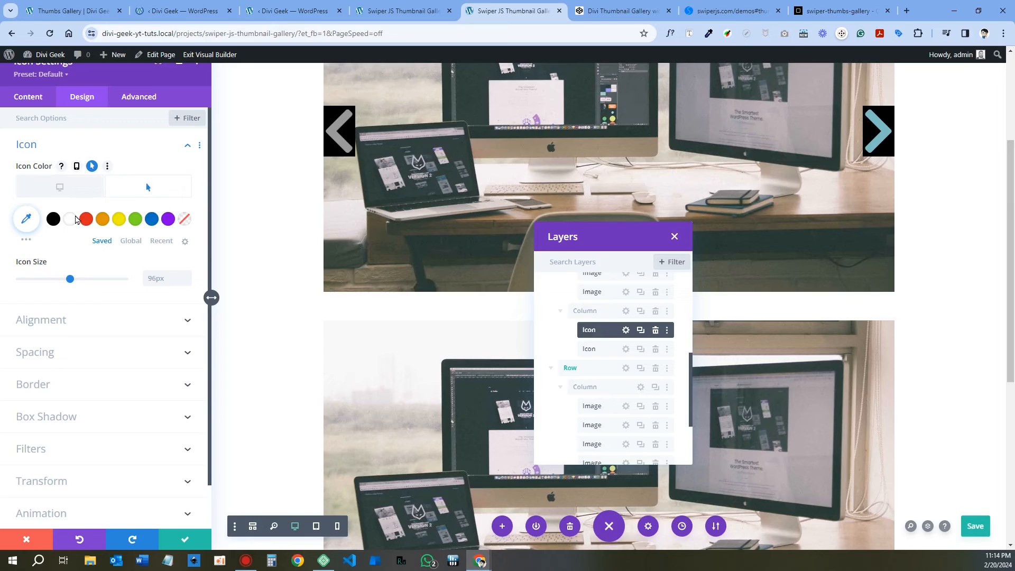
click(68, 220)
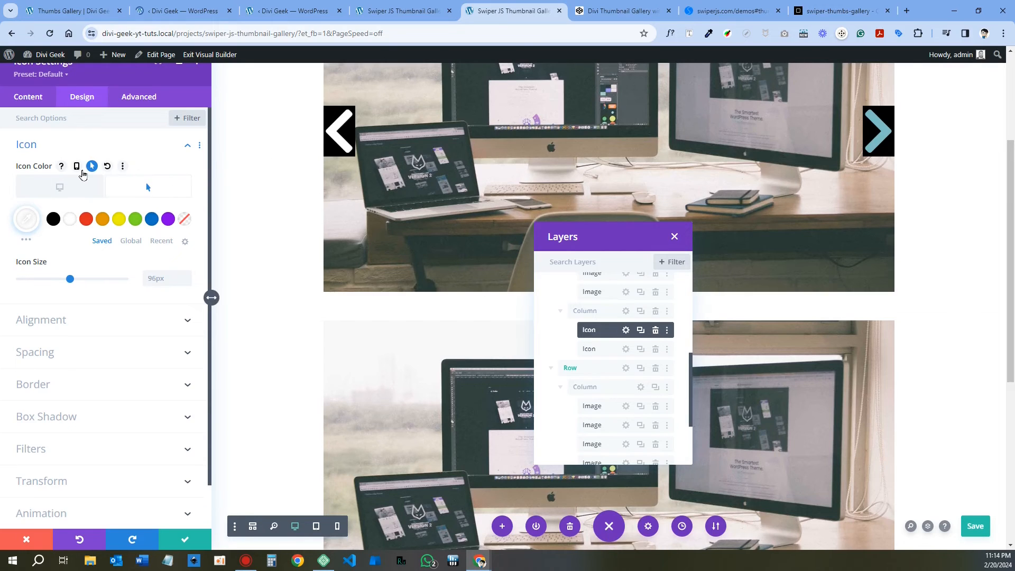
Extend the left arrow's icon color to all icons throughout this column.
right_click(43, 168)
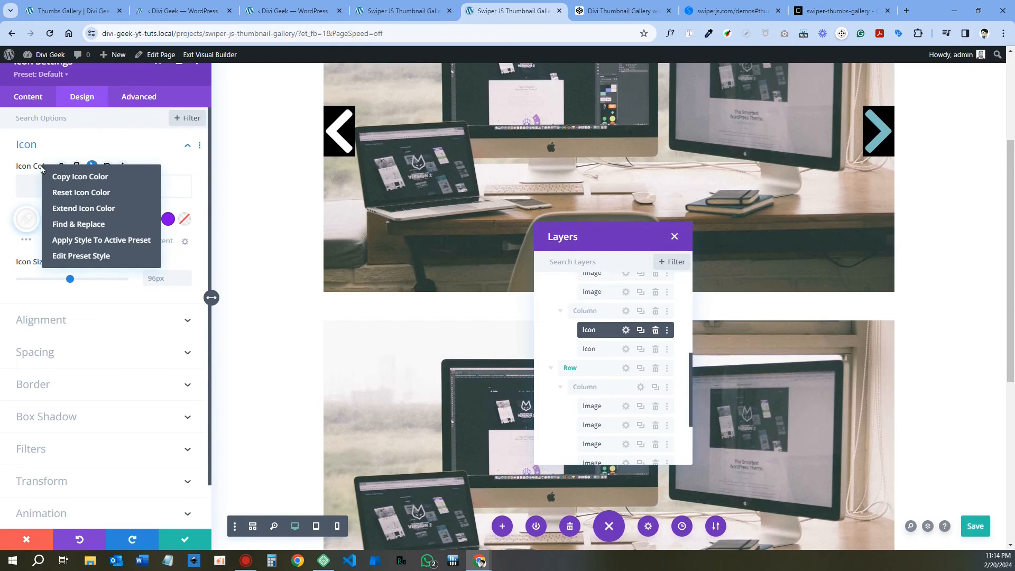
click(81, 212)
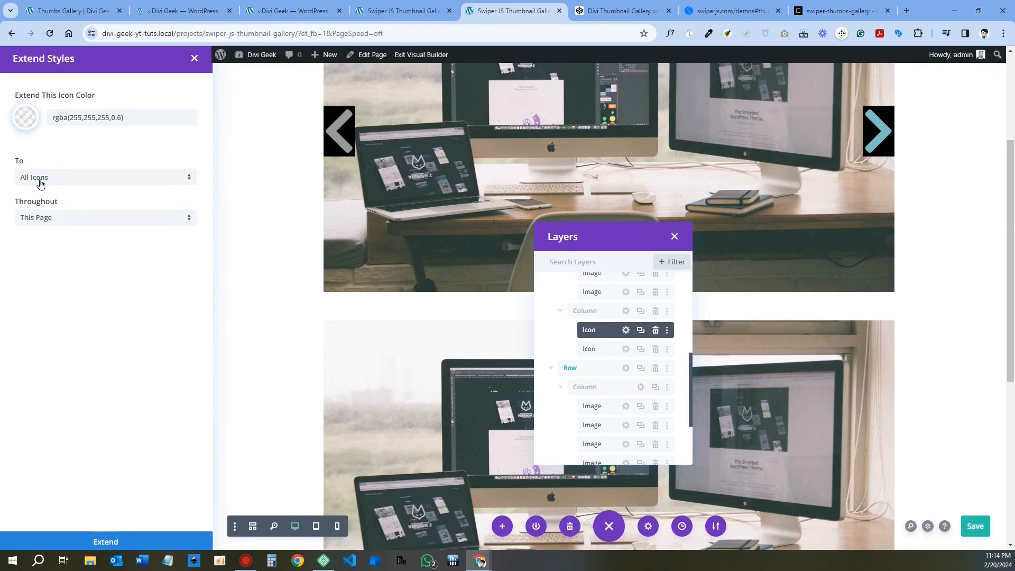
click(52, 223)
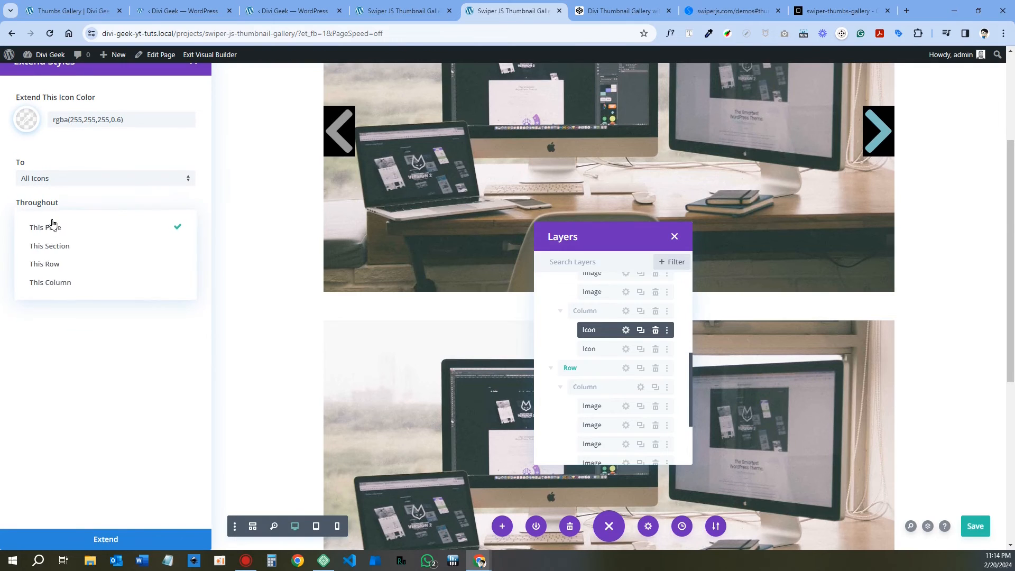
click(64, 288)
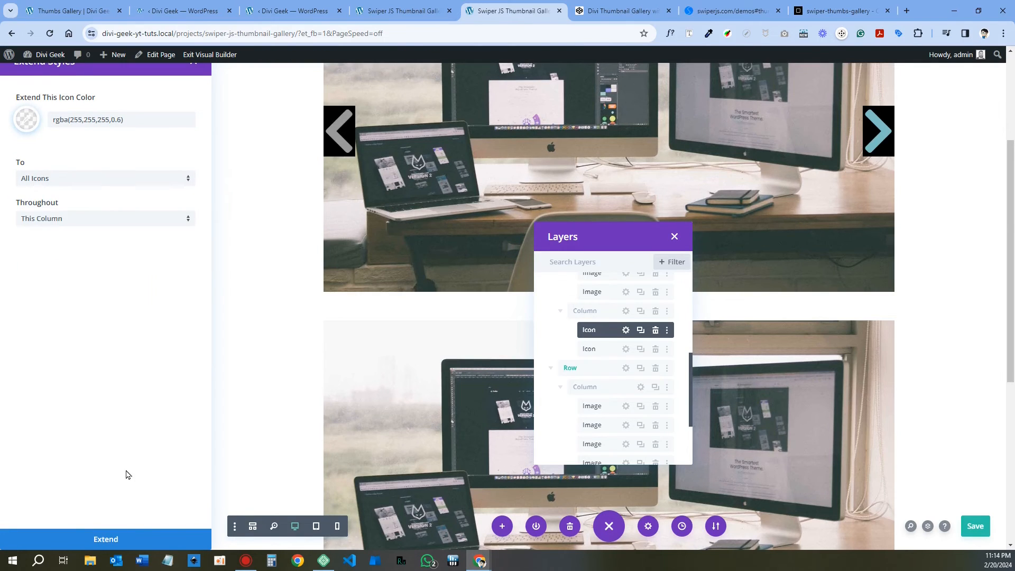
click(131, 536)
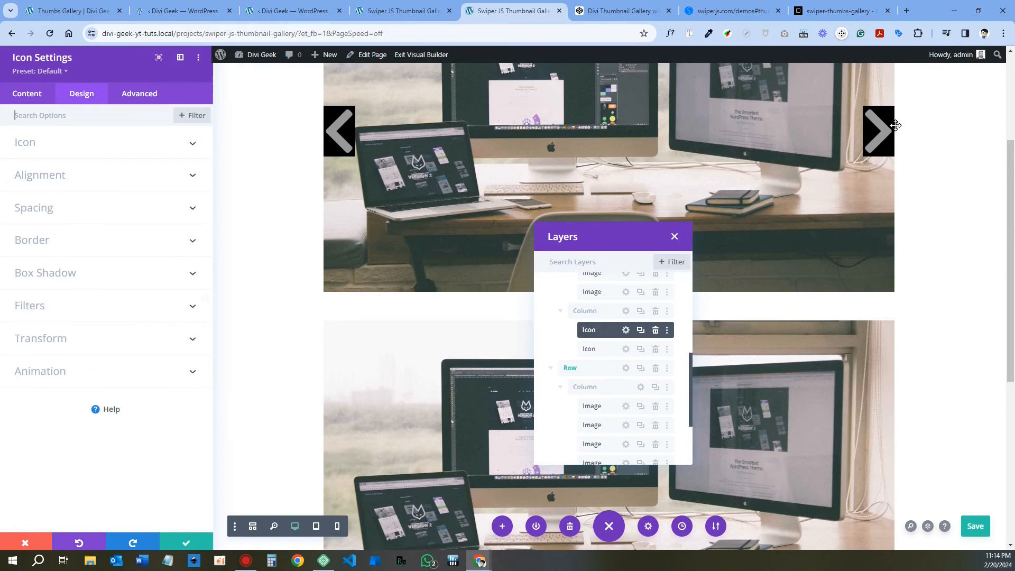
Set the left arrow's icon size to 50px for desktop and, with responsive sizing enabled, 30px for tablet.
click(31, 142)
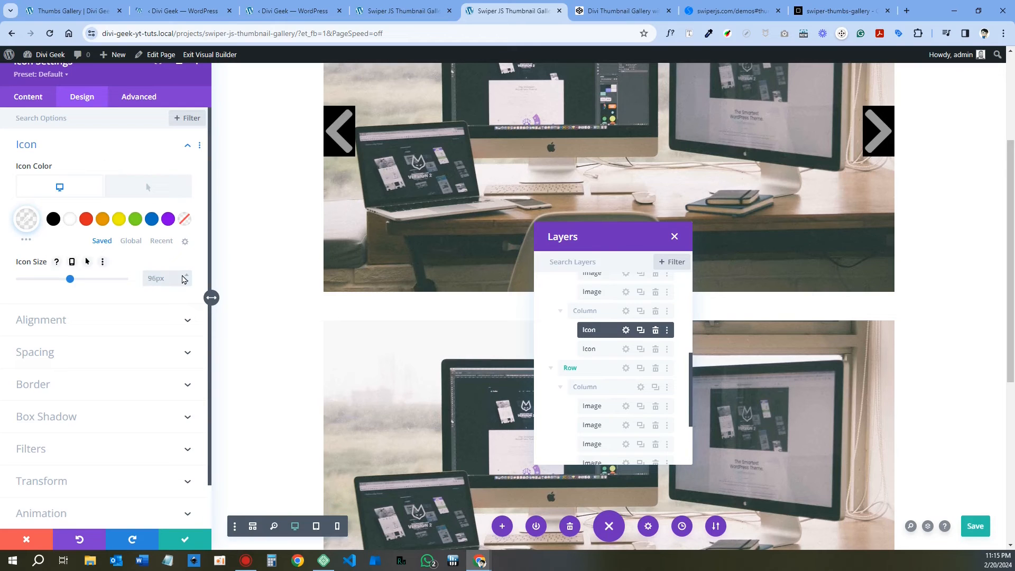
click(183, 279)
text(50)
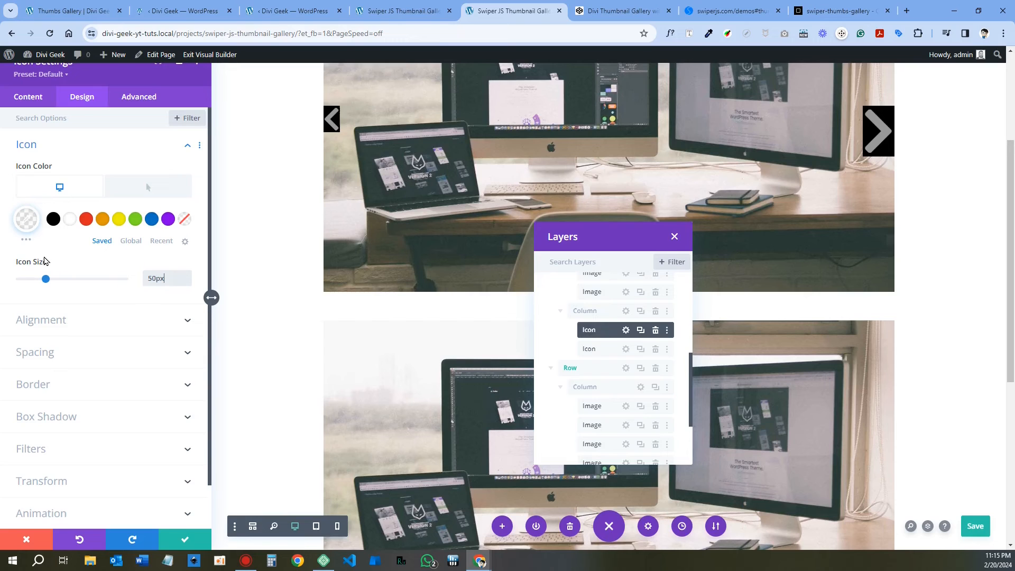
mouse_move(39, 262)
click(72, 263)
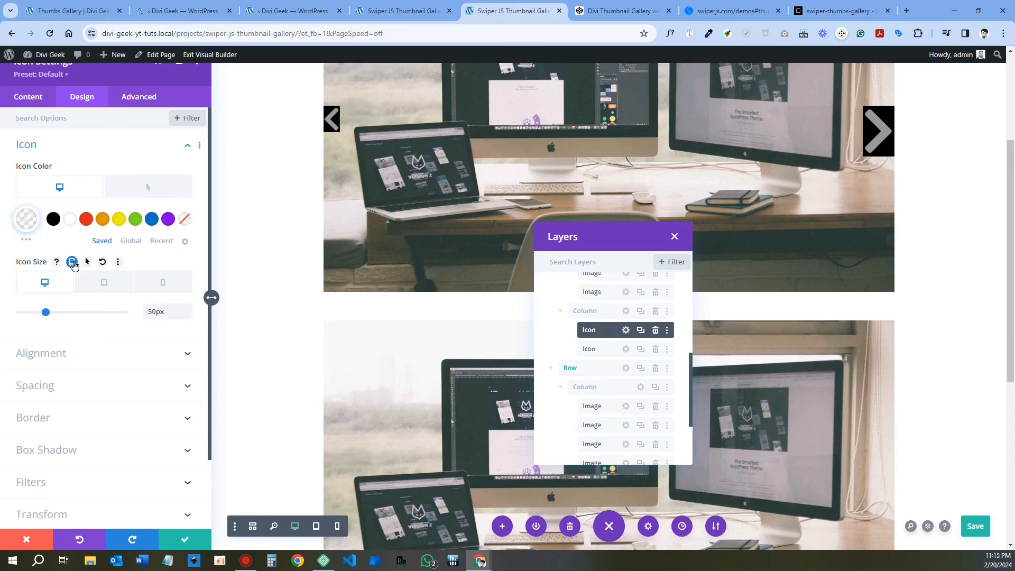
click(101, 282)
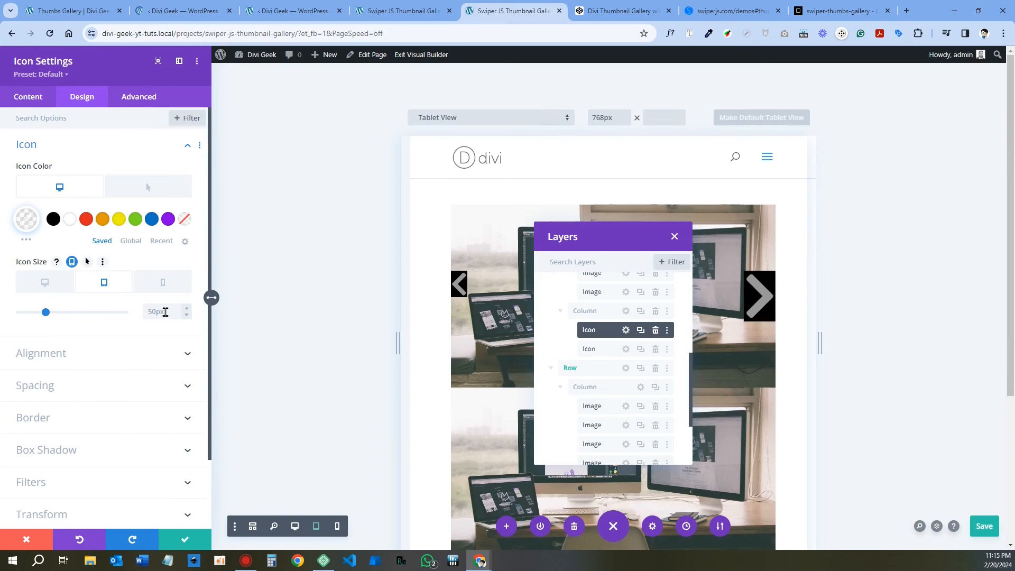
click(165, 312)
text(30)
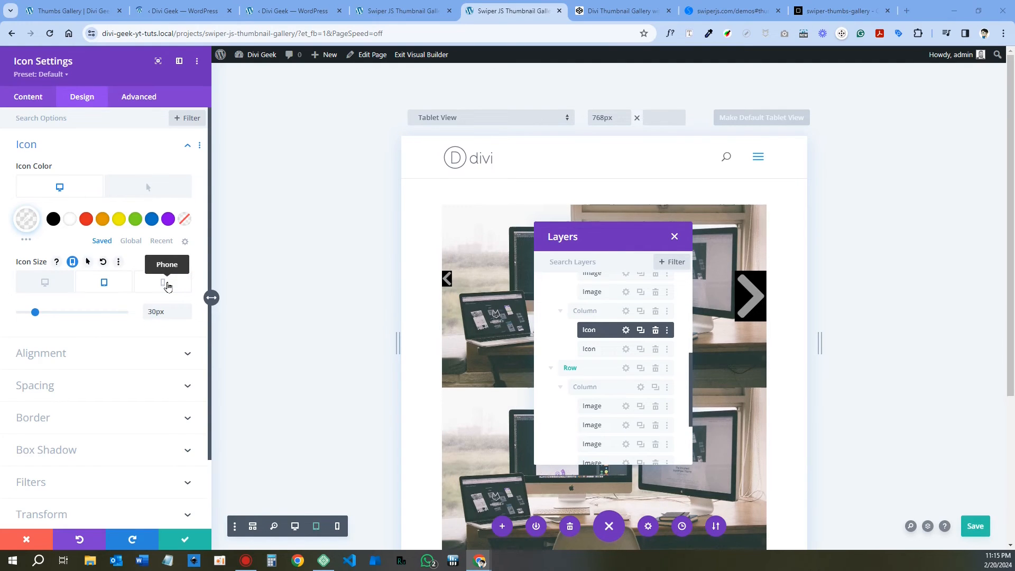
Set the left arrow's phone icon size to 16px, moving the Layers window clear of the phone preview.
click(167, 286)
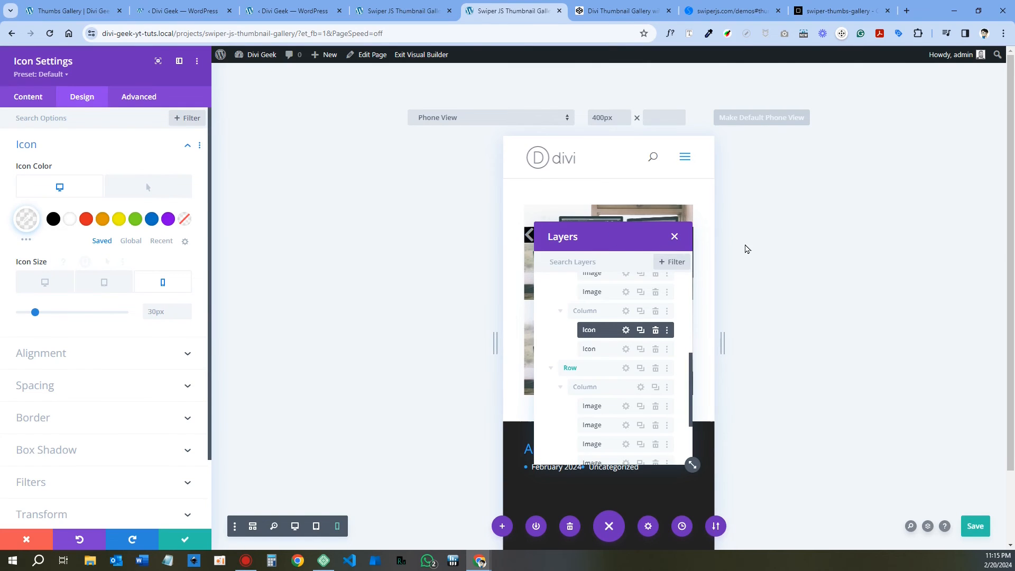
drag(661, 236, 901, 228)
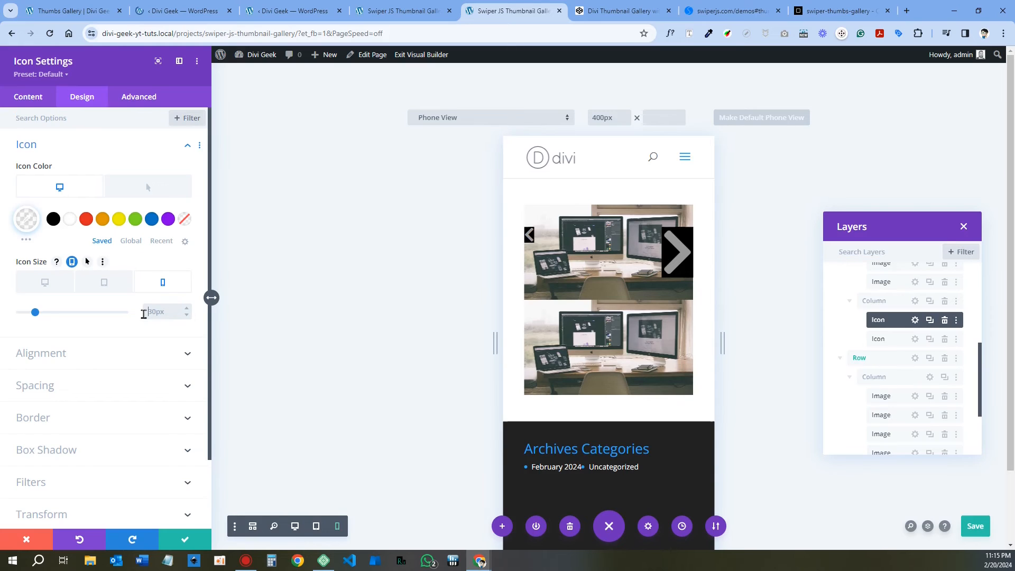
click(143, 314)
text(16)
key(Return)
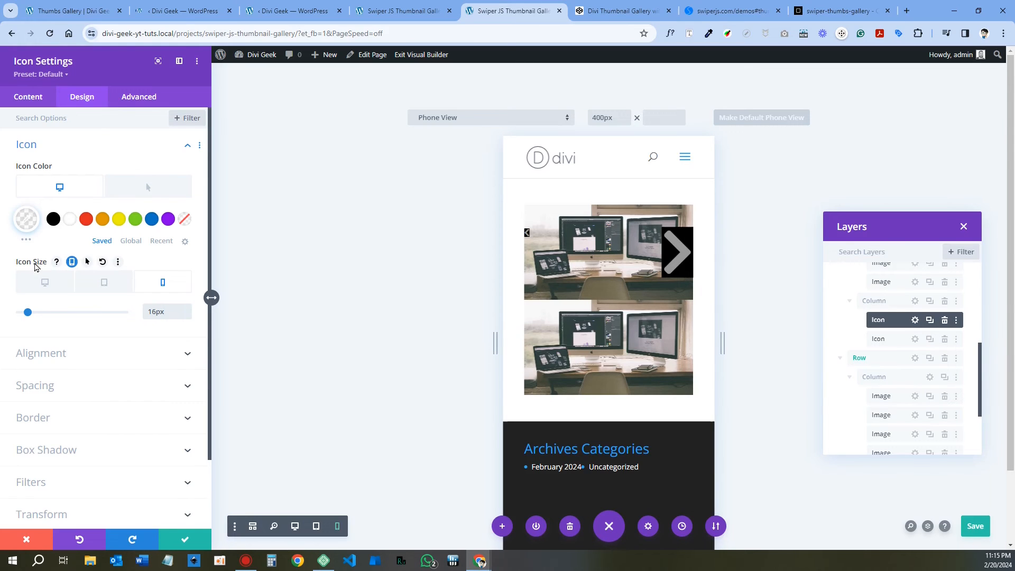
Extend the left arrow's icon size to all icons throughout this column.
right_click(33, 265)
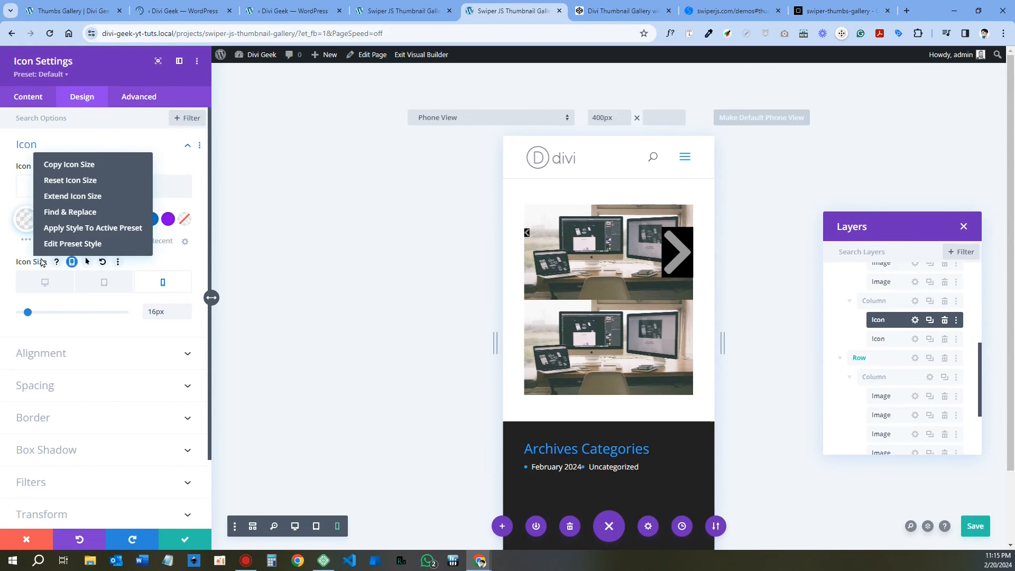
click(94, 199)
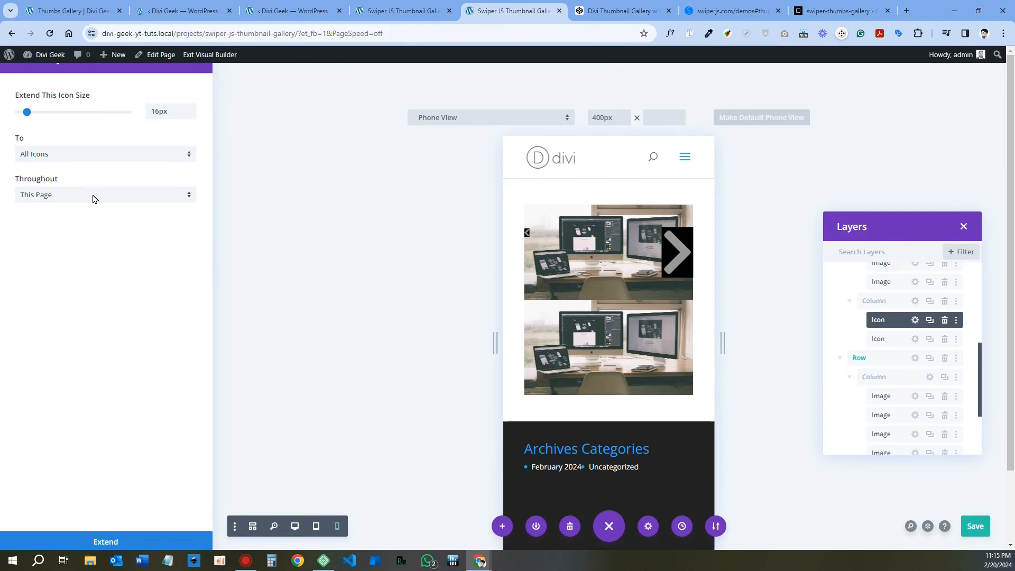
click(74, 197)
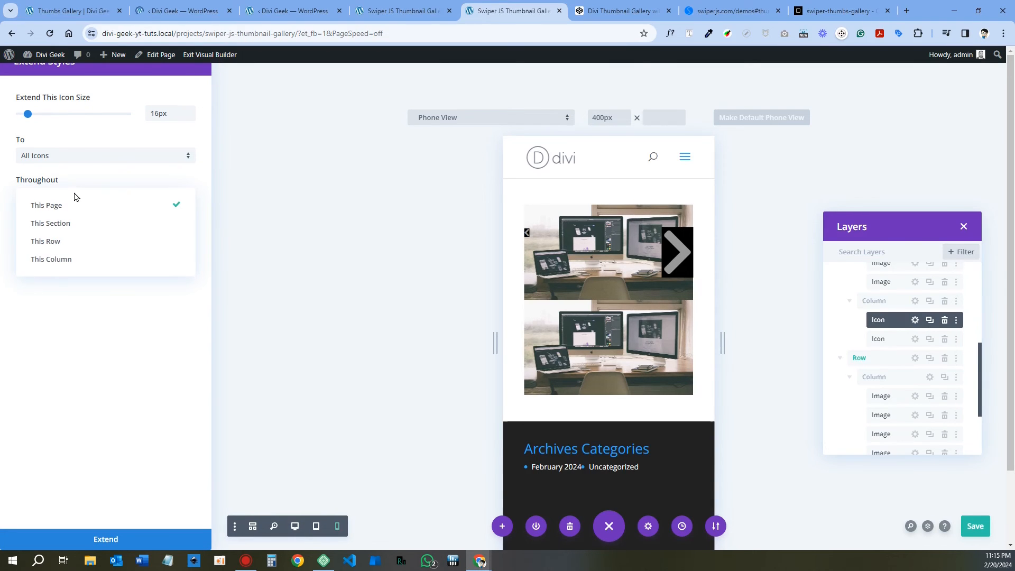
click(73, 261)
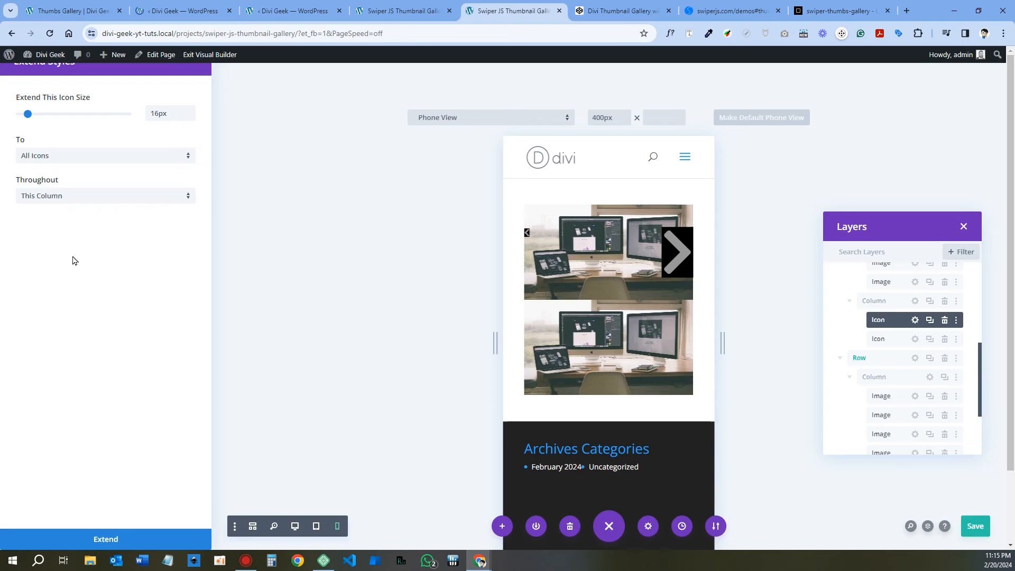
click(112, 545)
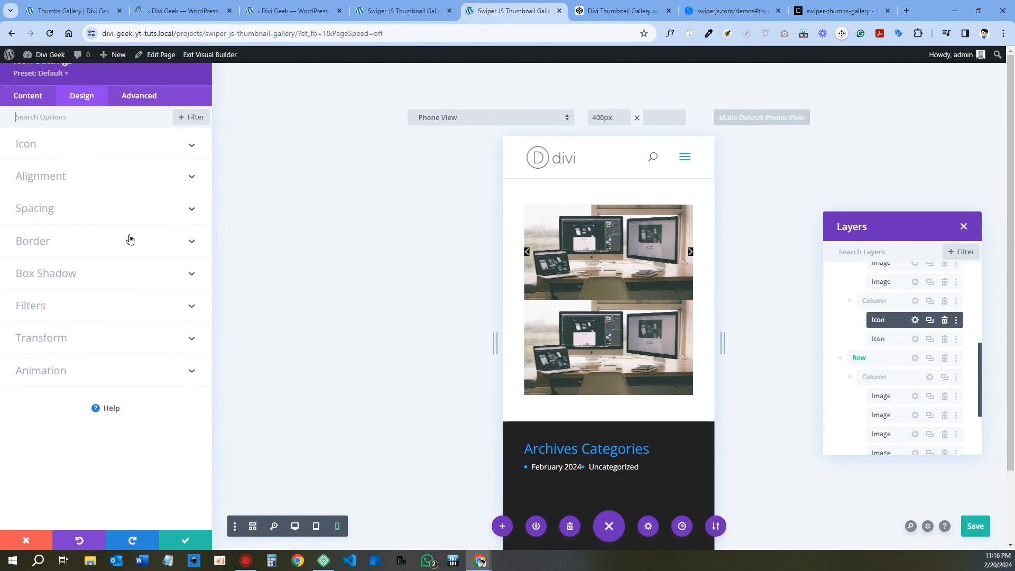
Check the arrows' icon size in the tablet and desktop previews.
click(63, 144)
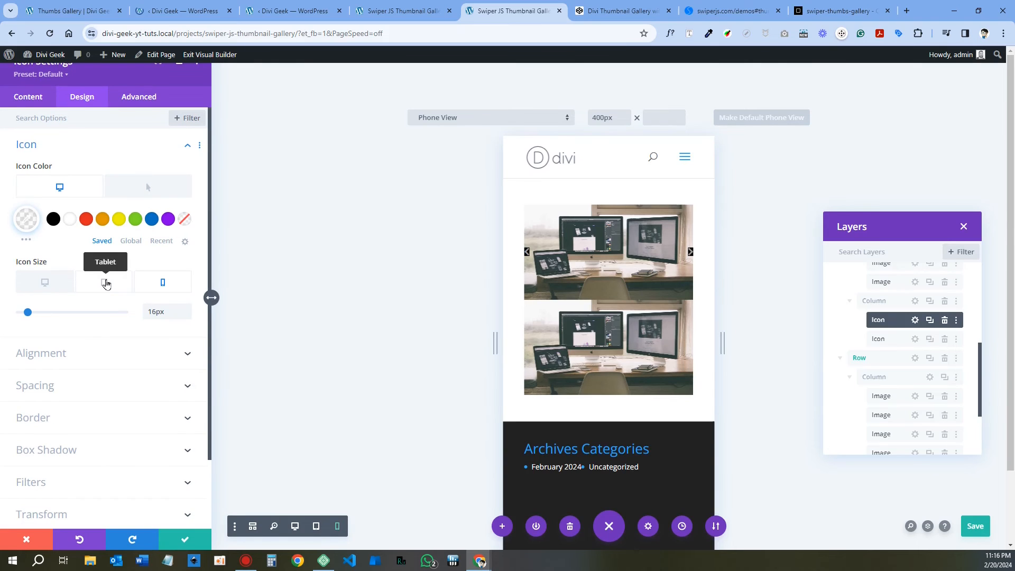
click(106, 284)
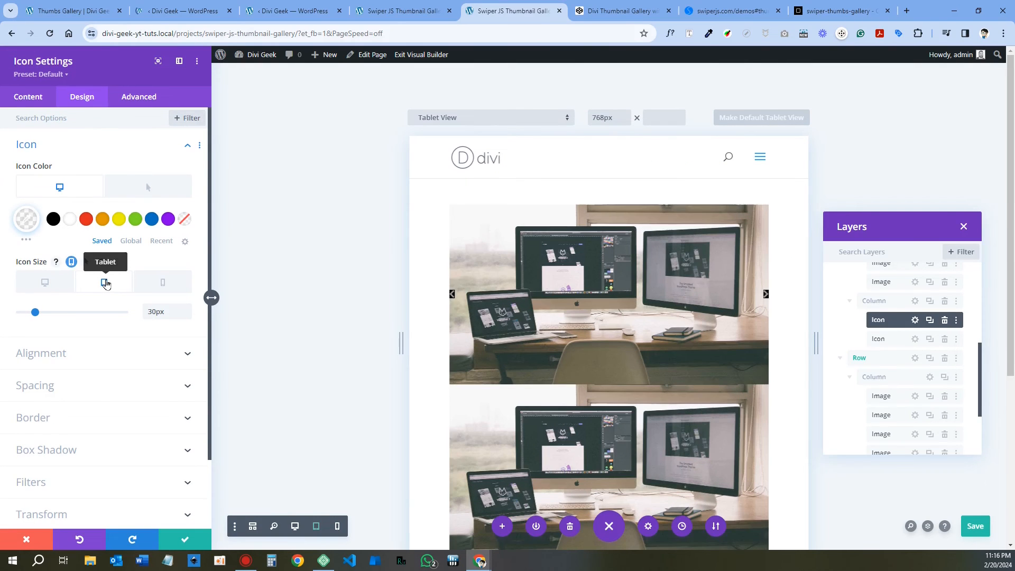
click(103, 282)
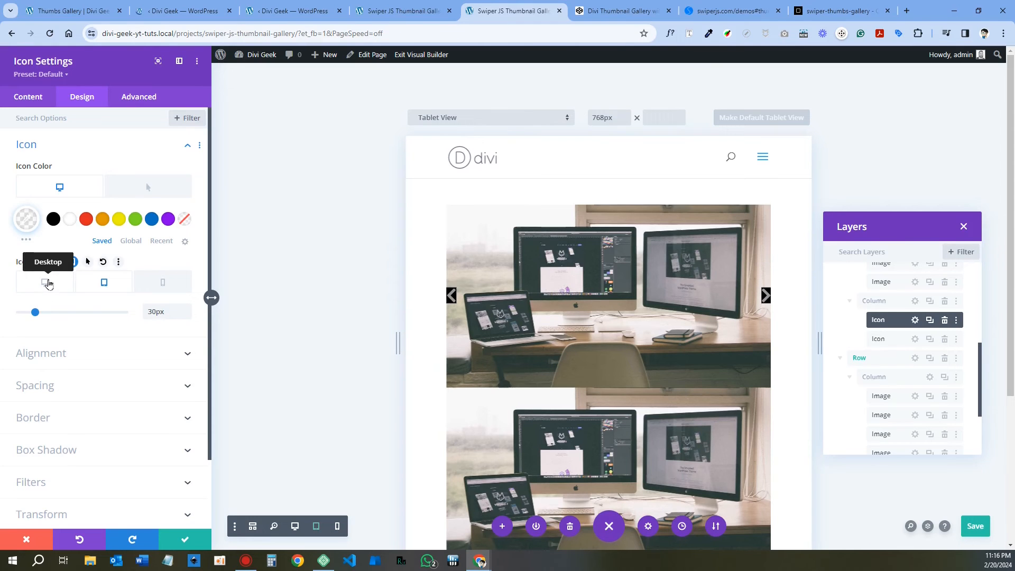
click(47, 283)
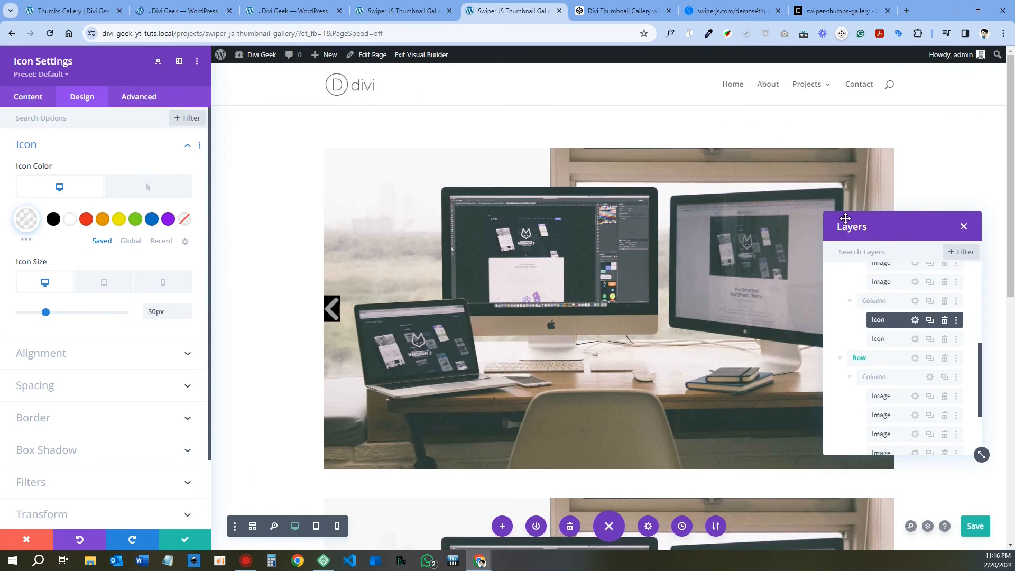
Set the left arrow icon's margin to 0px on all four sides, linking top with bottom and left with right.
drag(706, 220, 607, 197)
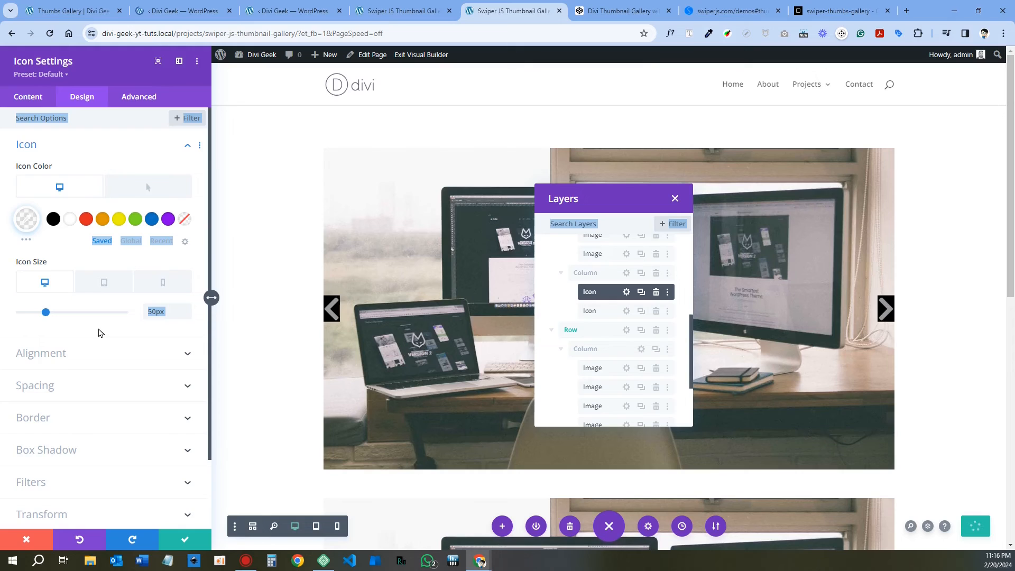
scroll(99, 333, down, 2)
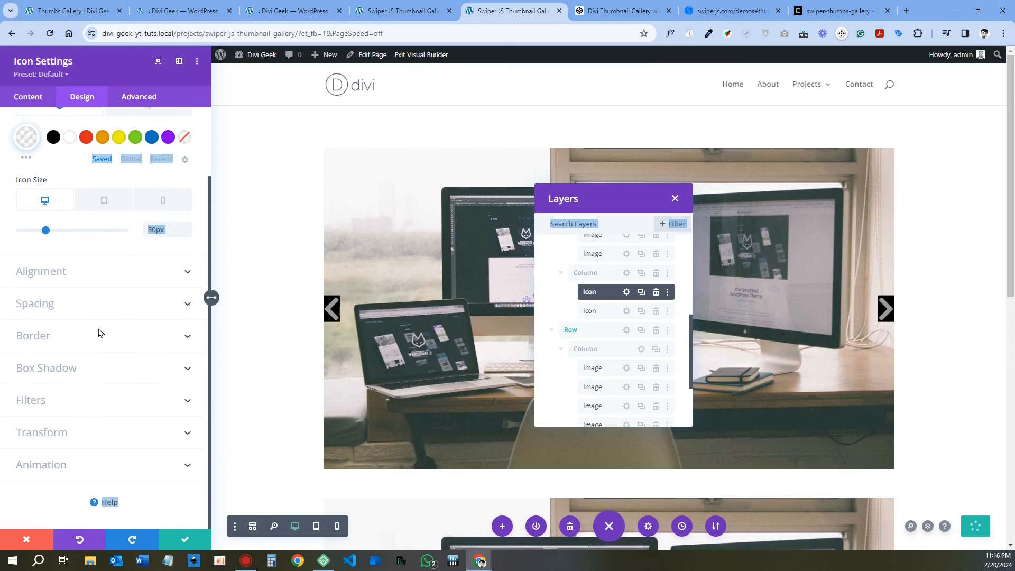
click(63, 306)
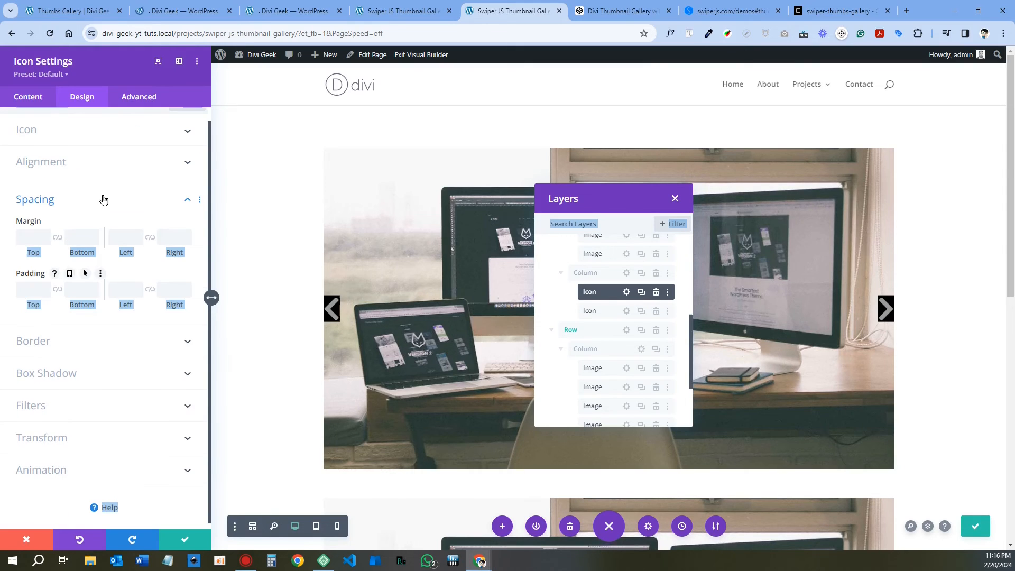
click(39, 237)
click(57, 238)
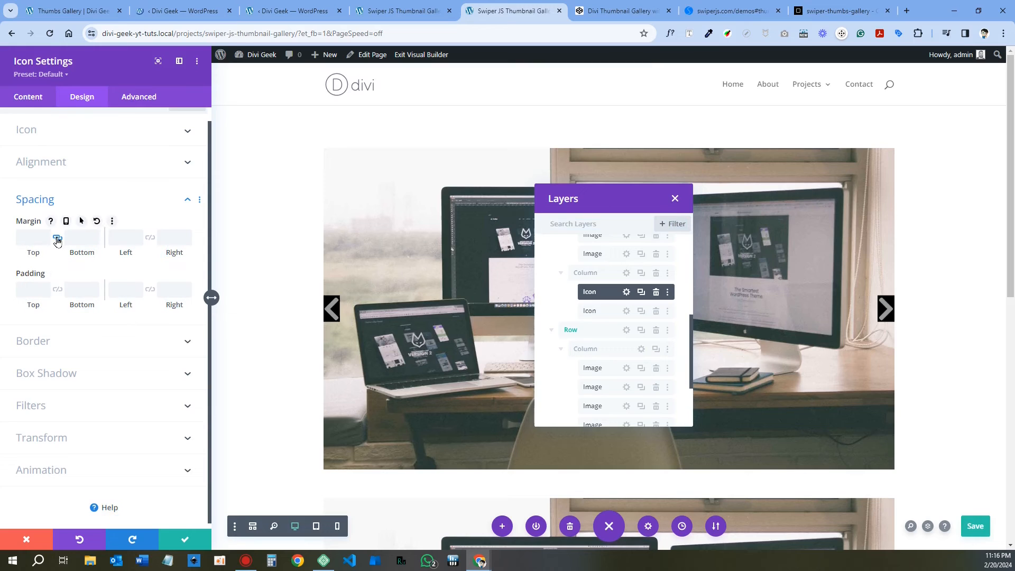
click(149, 239)
click(119, 236)
text(0)
click(35, 239)
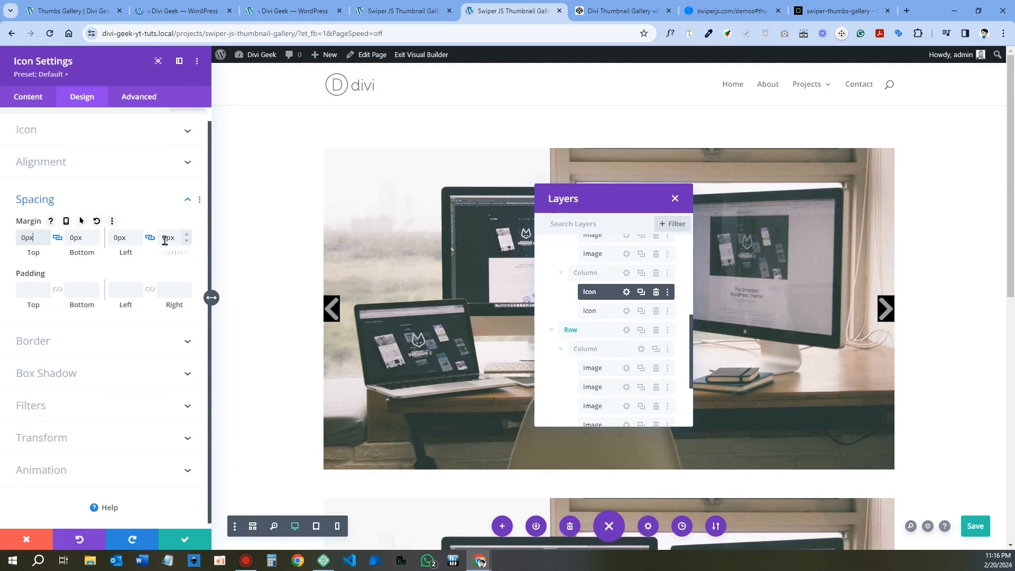
Set the left arrow icon's desktop padding to 10px on all four sides, with opposite sides linked.
click(55, 294)
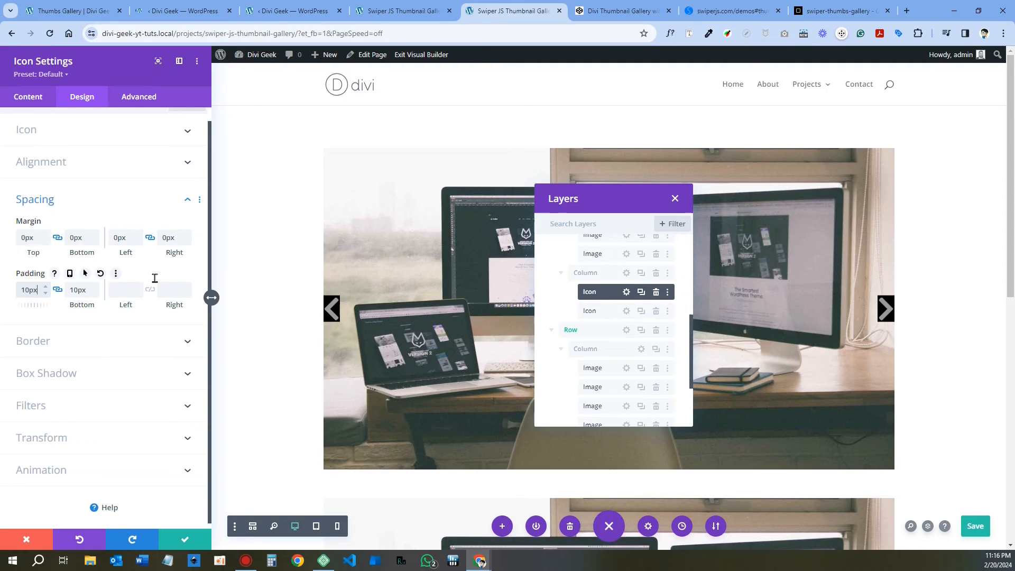
click(151, 290)
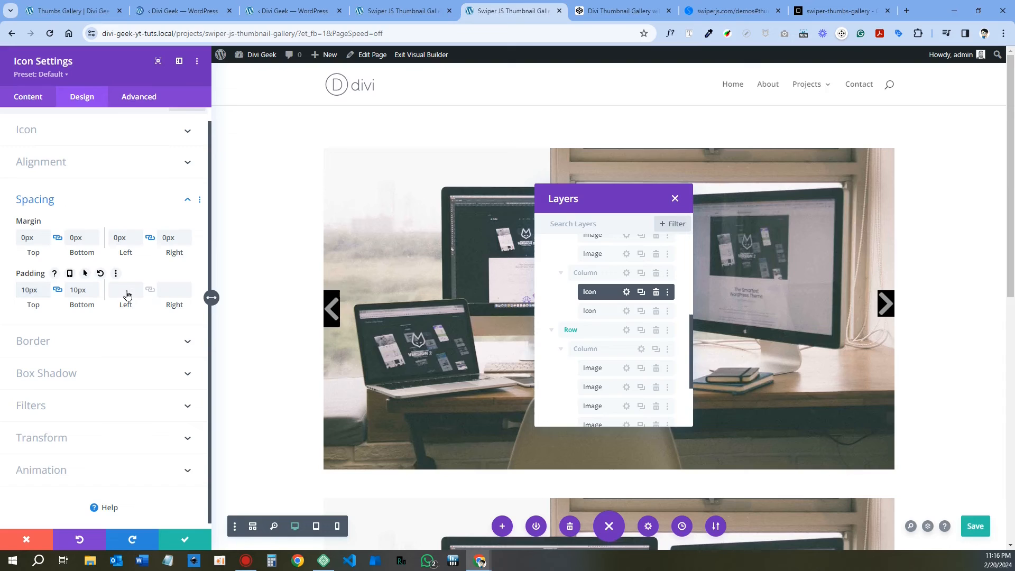
click(123, 290)
text(10)
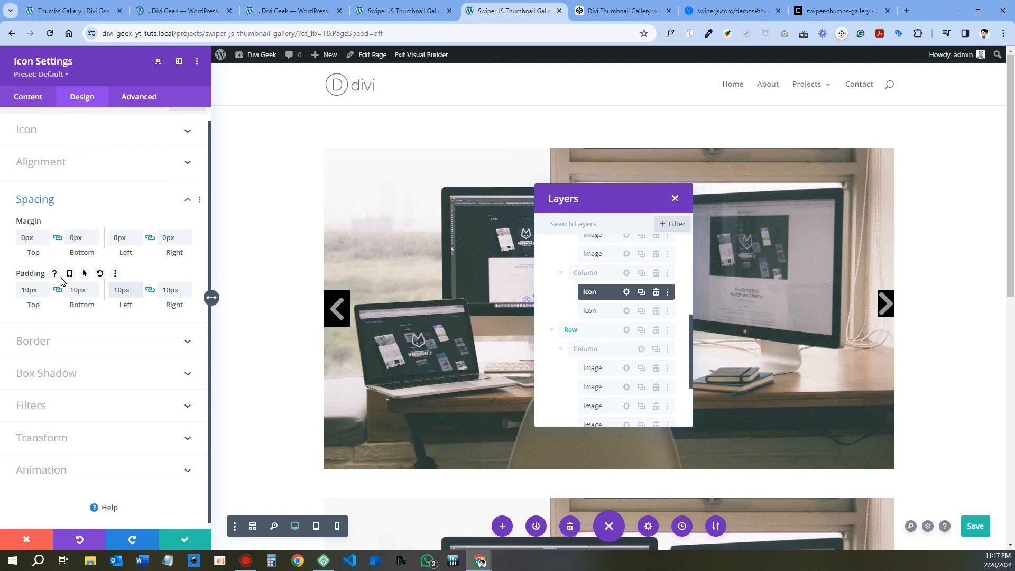
Enable responsive padding for the left arrow icon and set its tablet padding to 8px on all four sides.
click(70, 275)
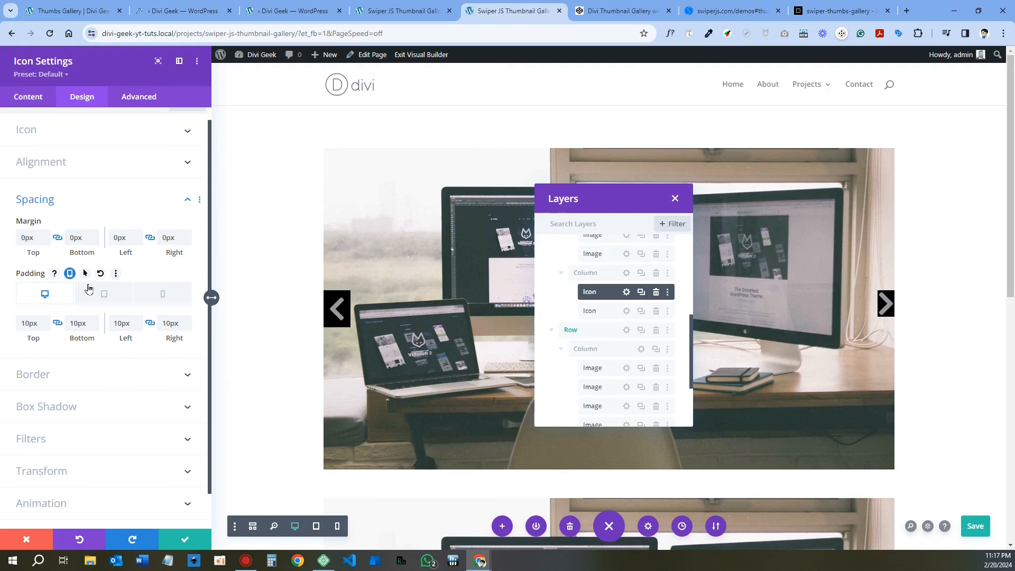
click(114, 297)
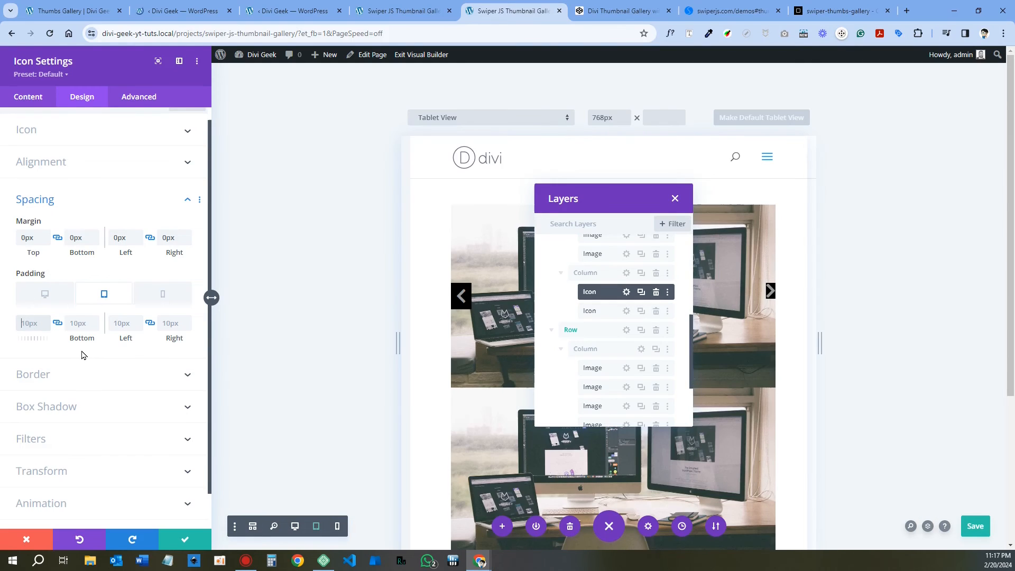
text(8px)
click(120, 324)
text(8)
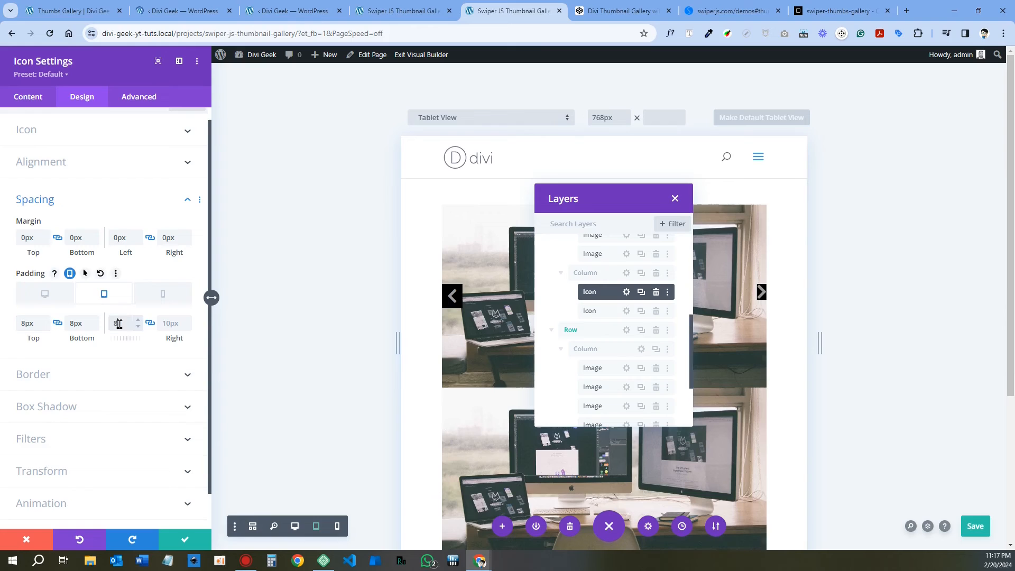
text(px)
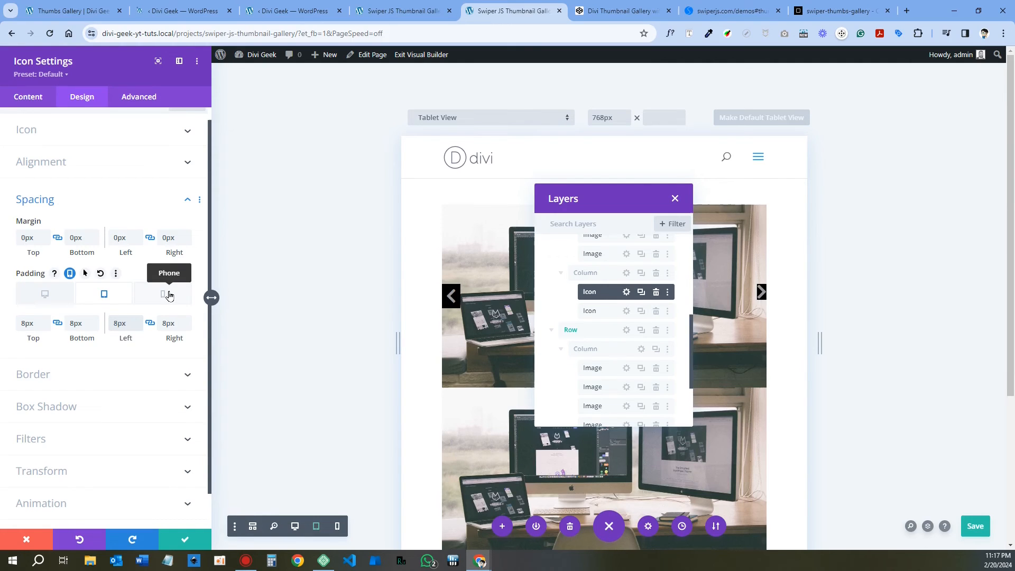
Set the left arrow icon's phone padding to 5px on all four sides.
click(170, 296)
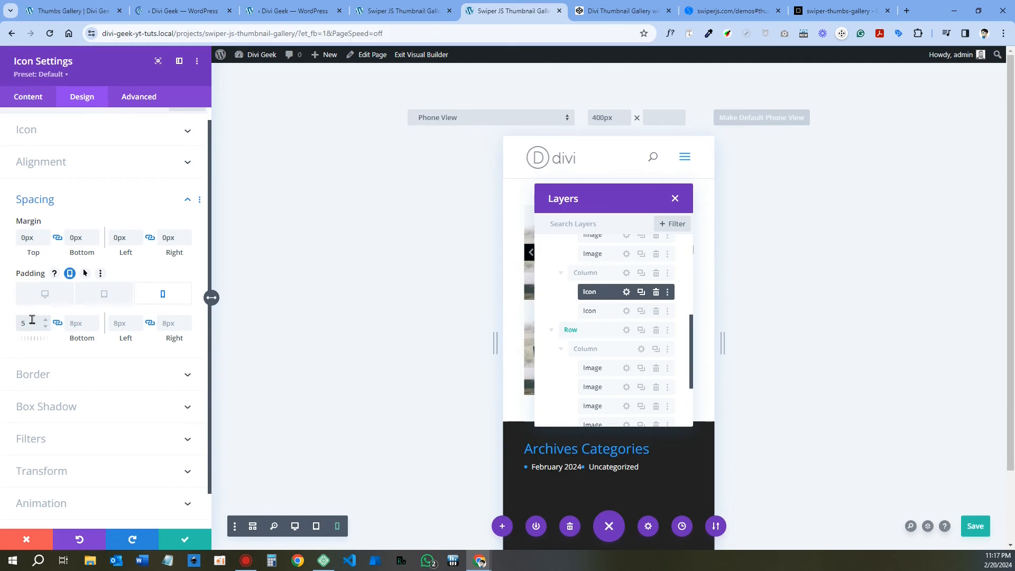
click(122, 324)
text(5)
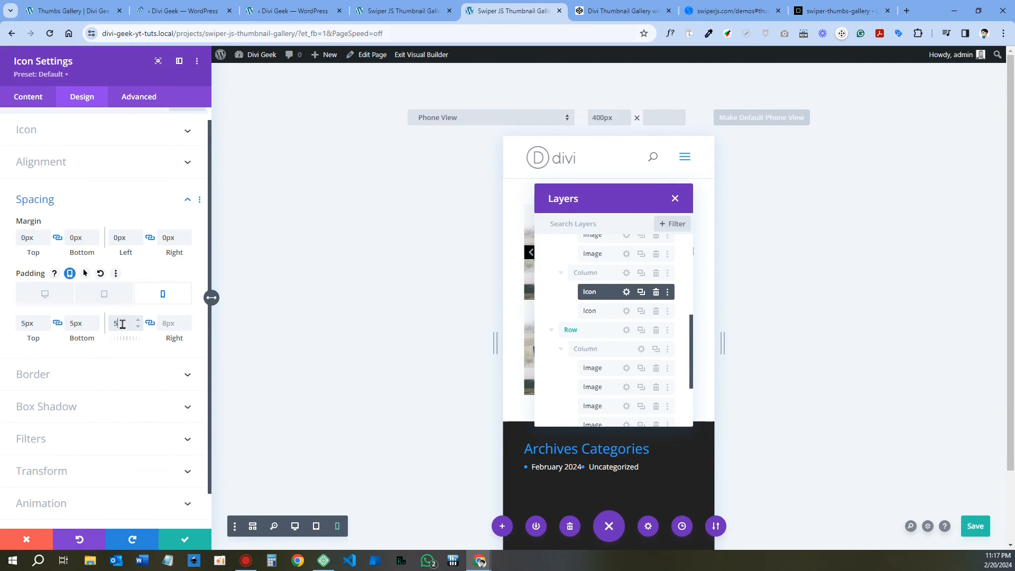
text(px)
Extend the left arrow's padding to all icons throughout this column and check the phone and desktop previews.
right_click(40, 278)
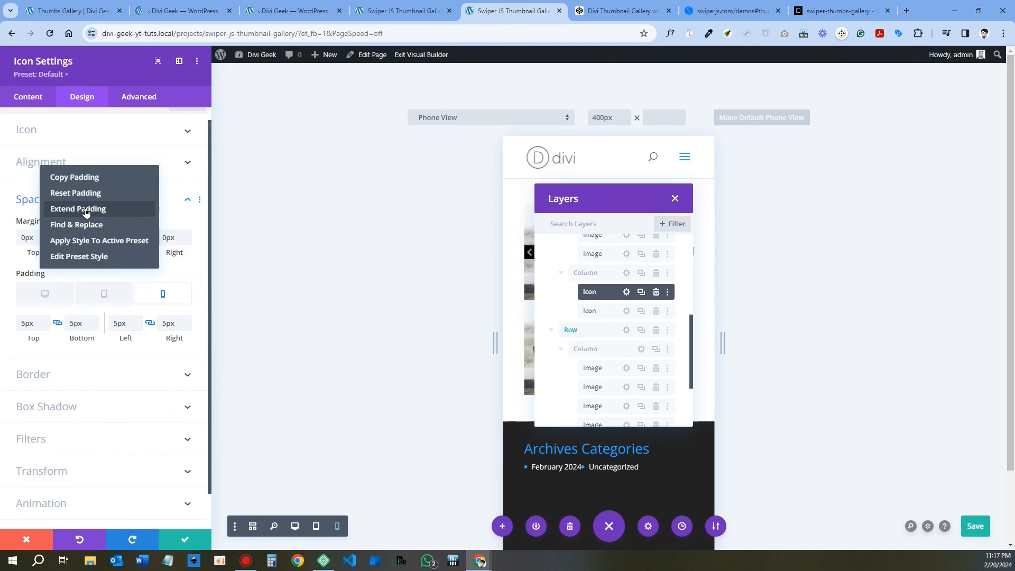
click(85, 210)
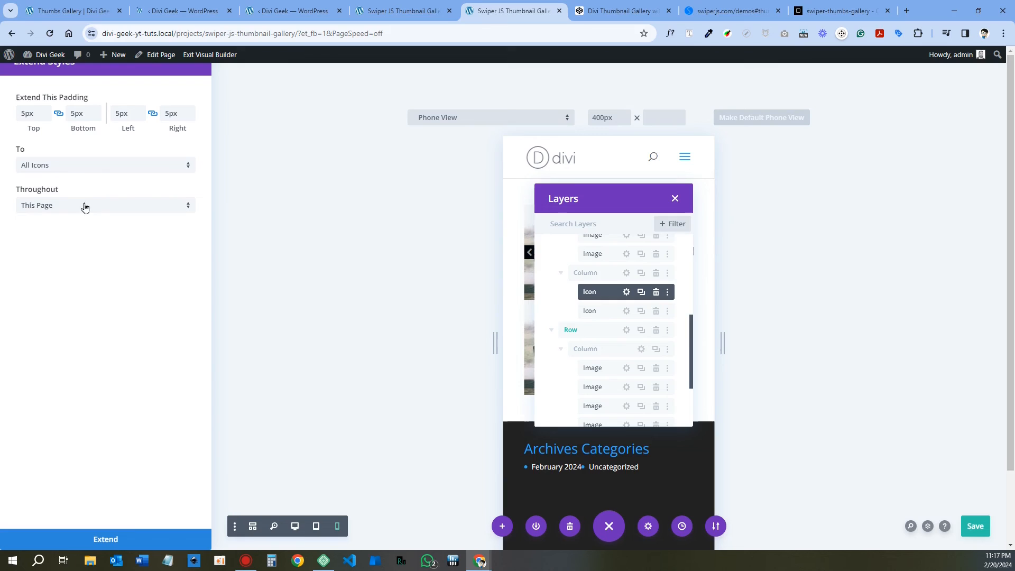
click(39, 208)
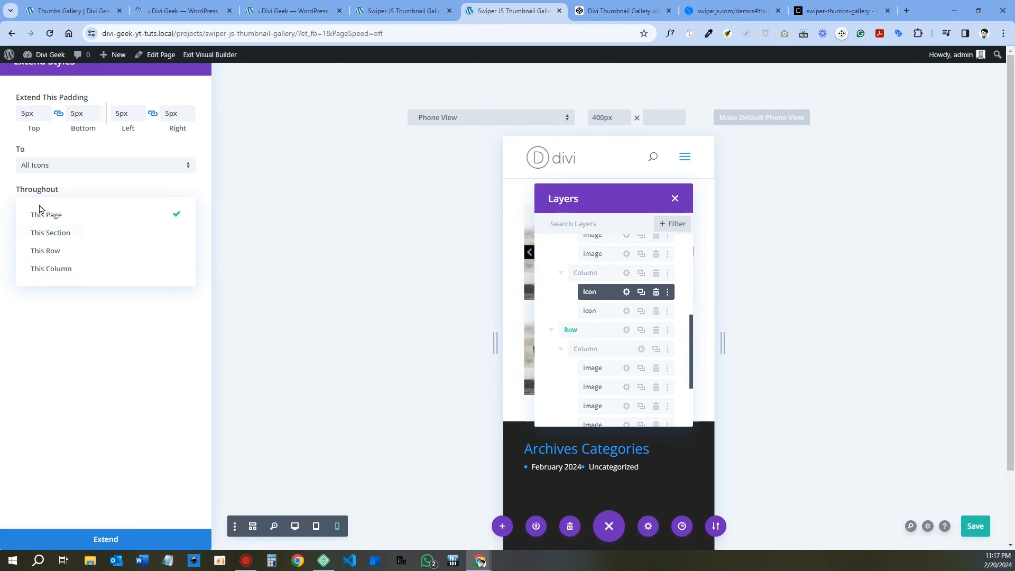
click(53, 274)
click(106, 539)
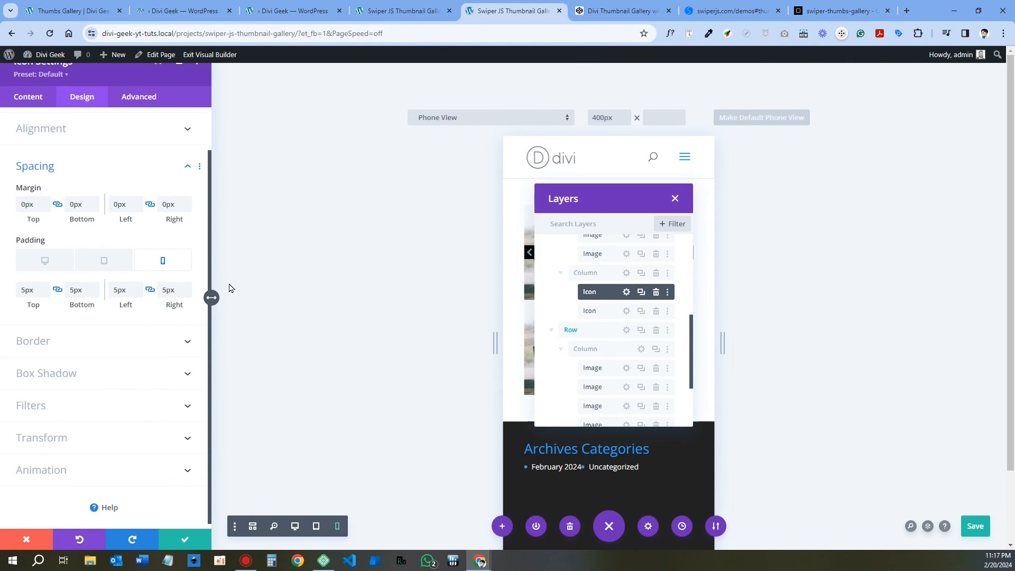
drag(608, 203, 550, 204)
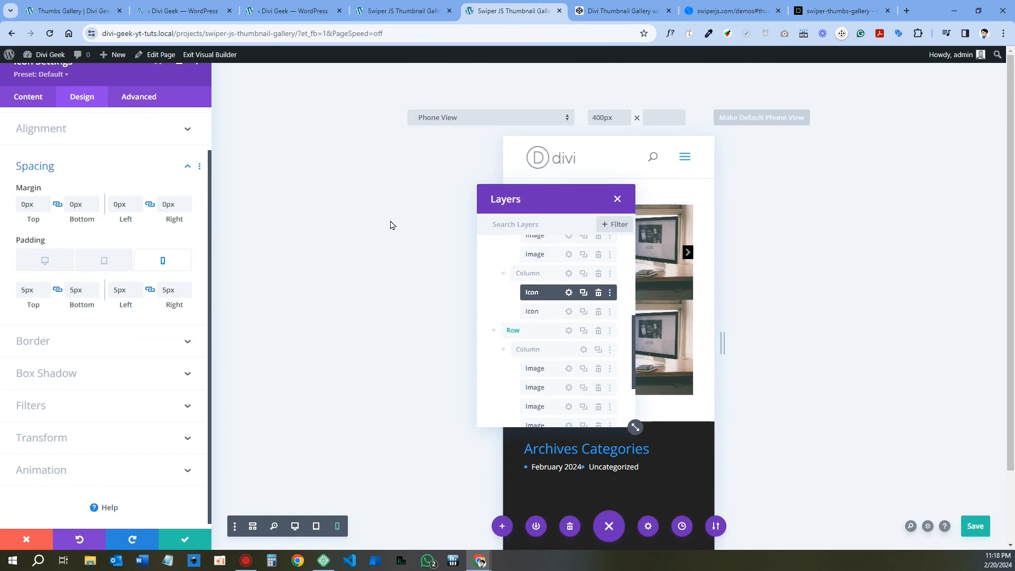
click(49, 262)
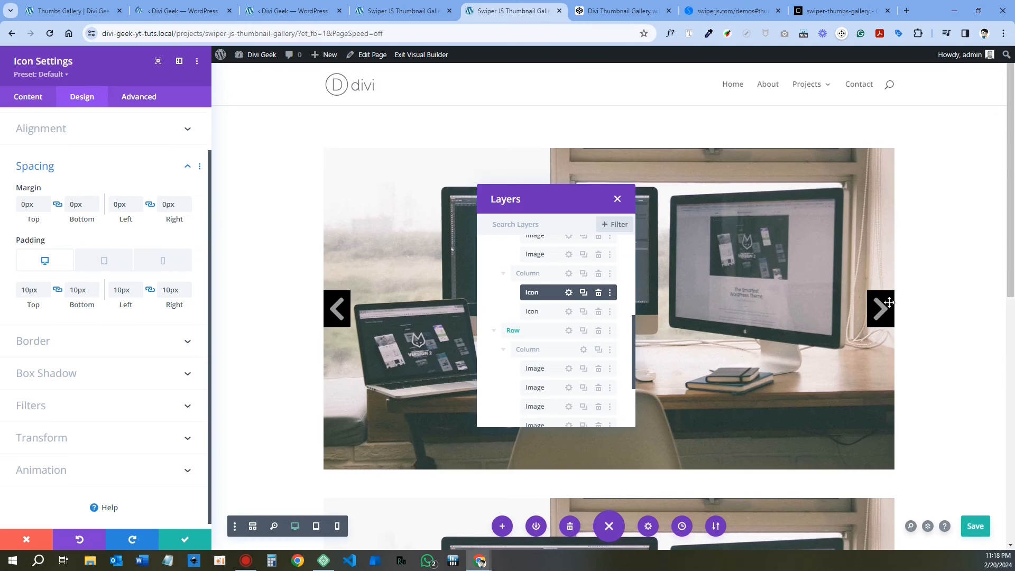
Switch to the CodePen page and copy the cursor: pointer; declaration for the left and right icons.
click(613, 11)
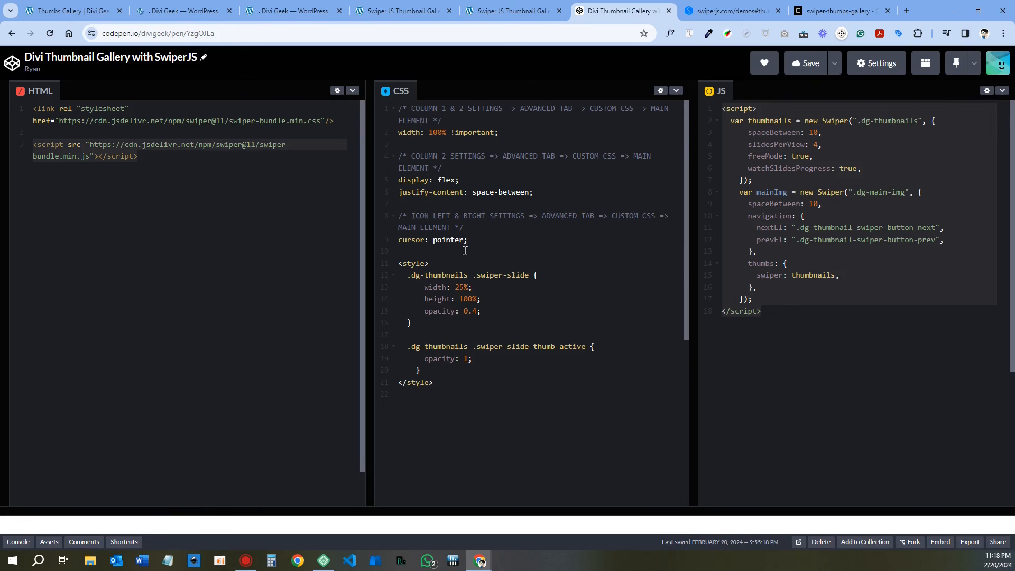
drag(470, 242, 398, 241)
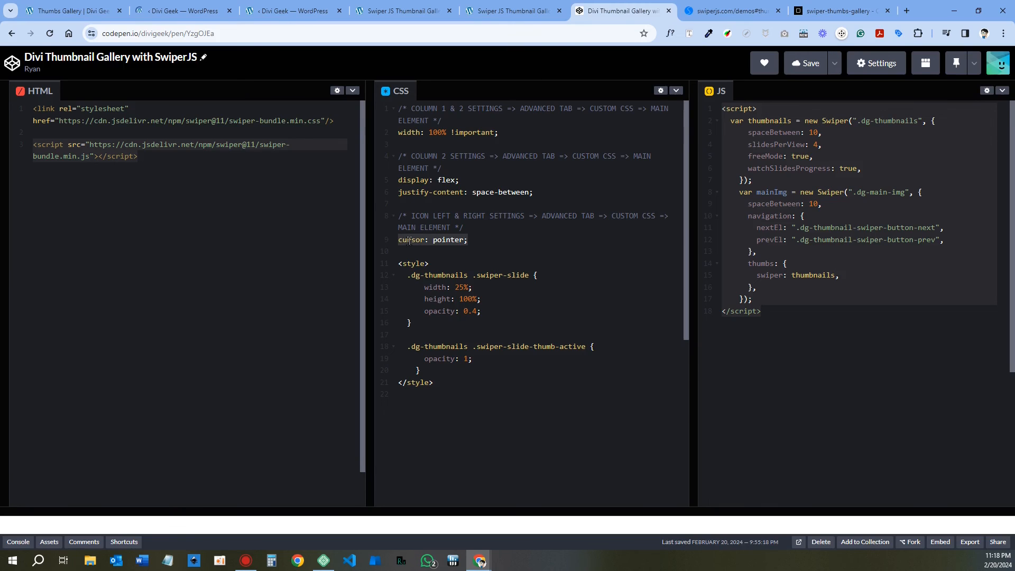
right_click(450, 241)
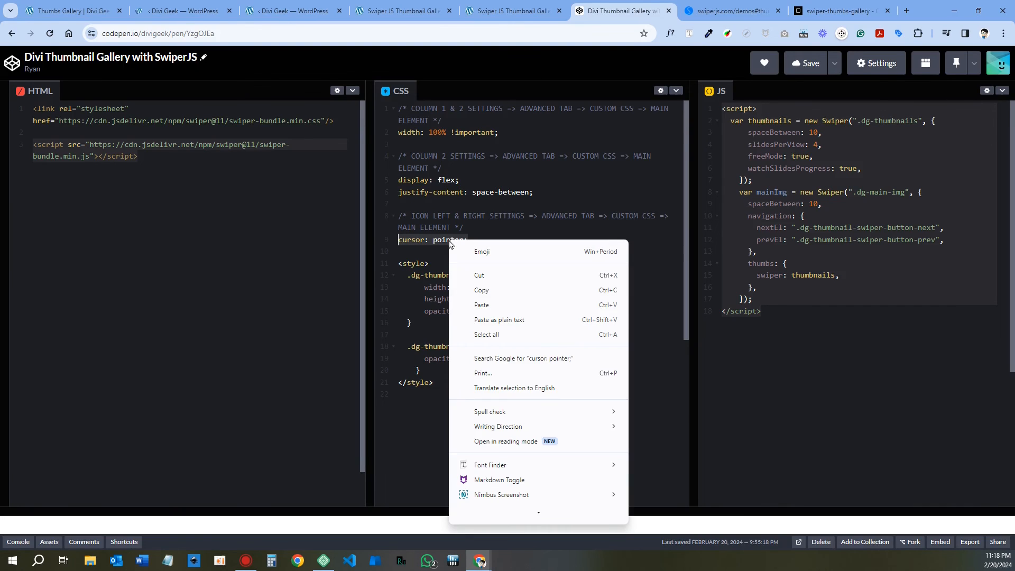
click(482, 295)
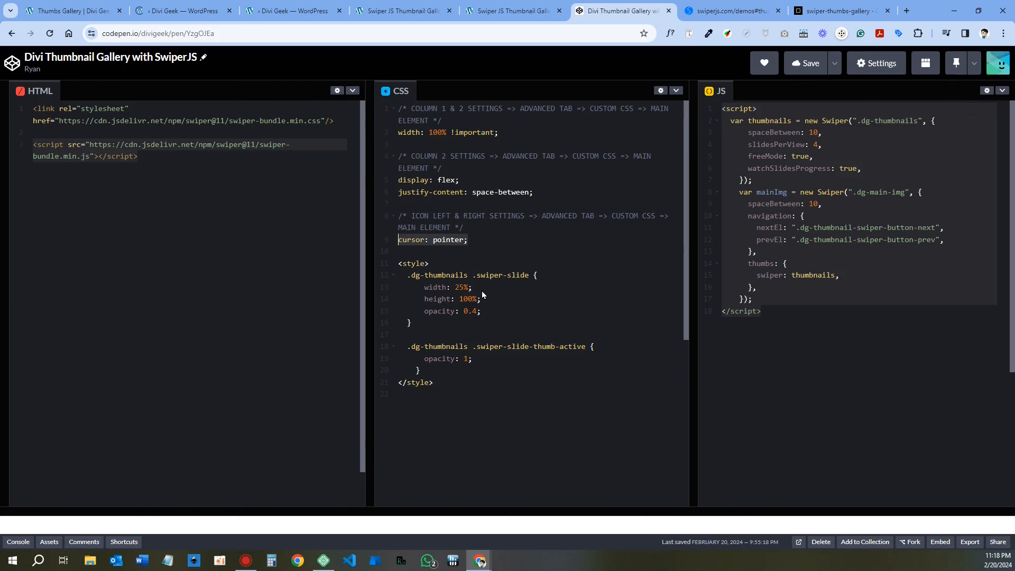
Back in the Divi builder, paste cursor: pointer; into the left arrow icon's Main Element custom CSS.
click(491, 10)
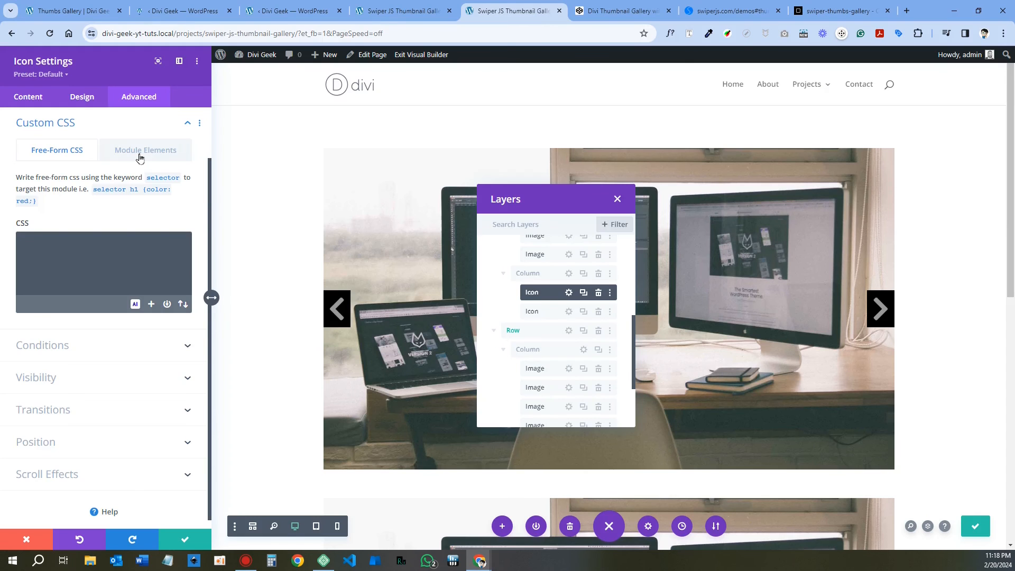
click(139, 153)
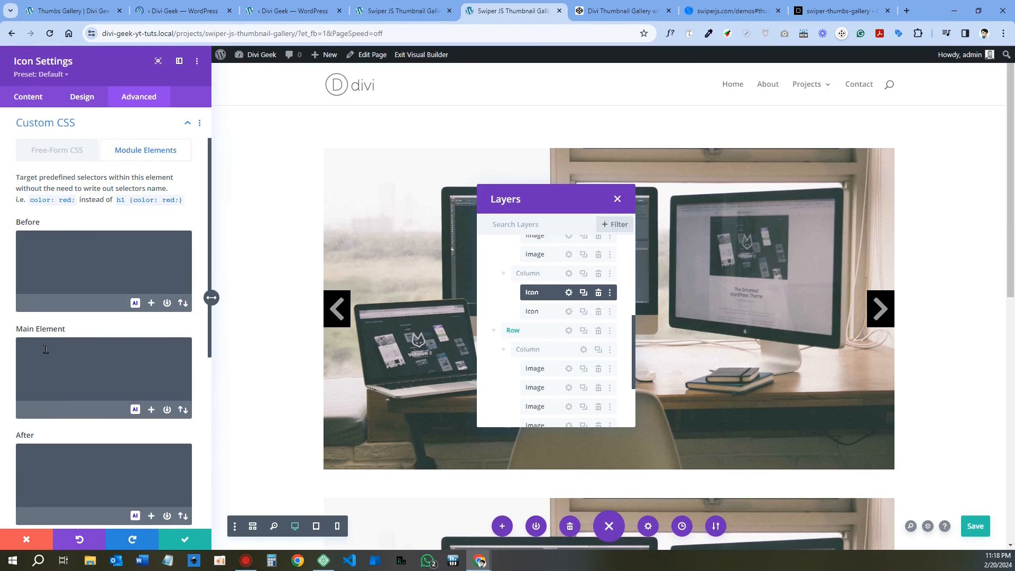
right_click(48, 349)
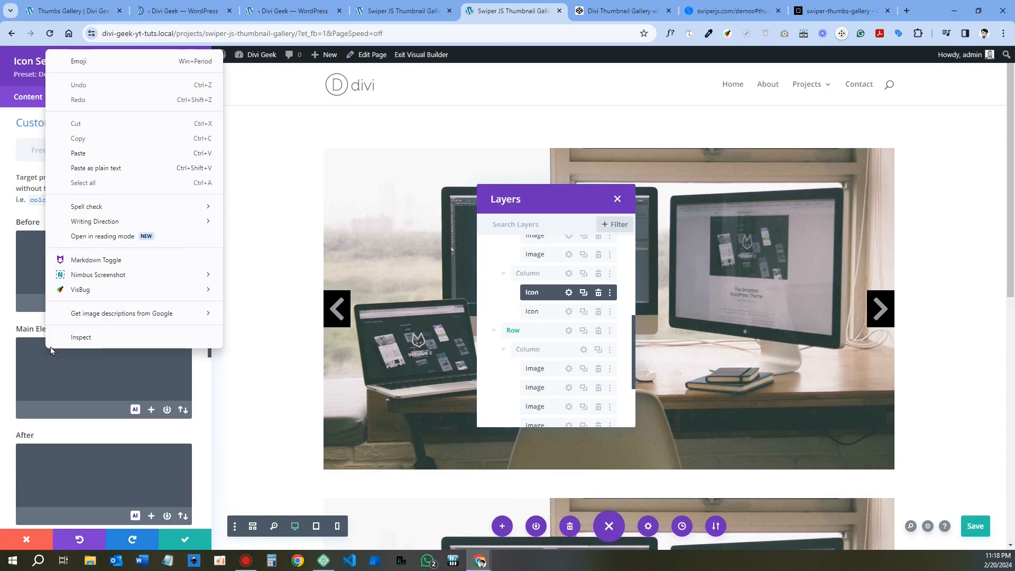
click(100, 153)
click(125, 365)
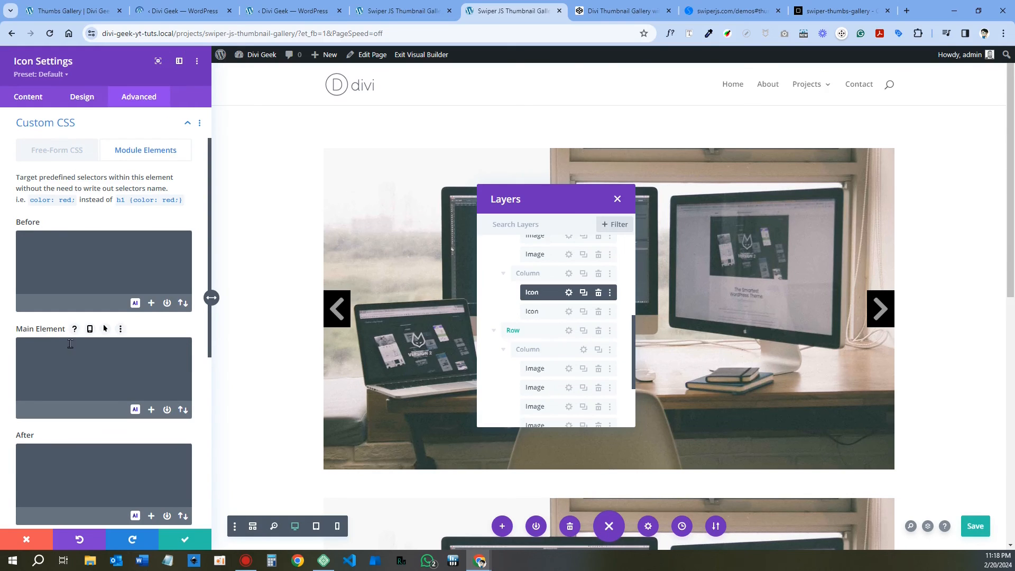
right_click(95, 343)
click(112, 143)
click(52, 349)
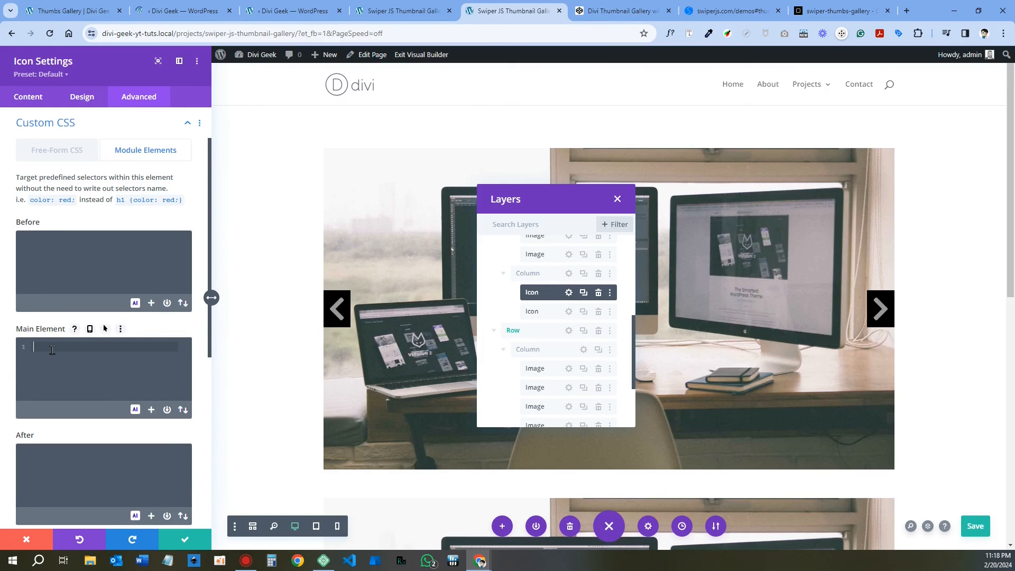
key(ctrl+v)
Extend the left arrow's Main Element CSS to all icons throughout this column.
click(136, 330)
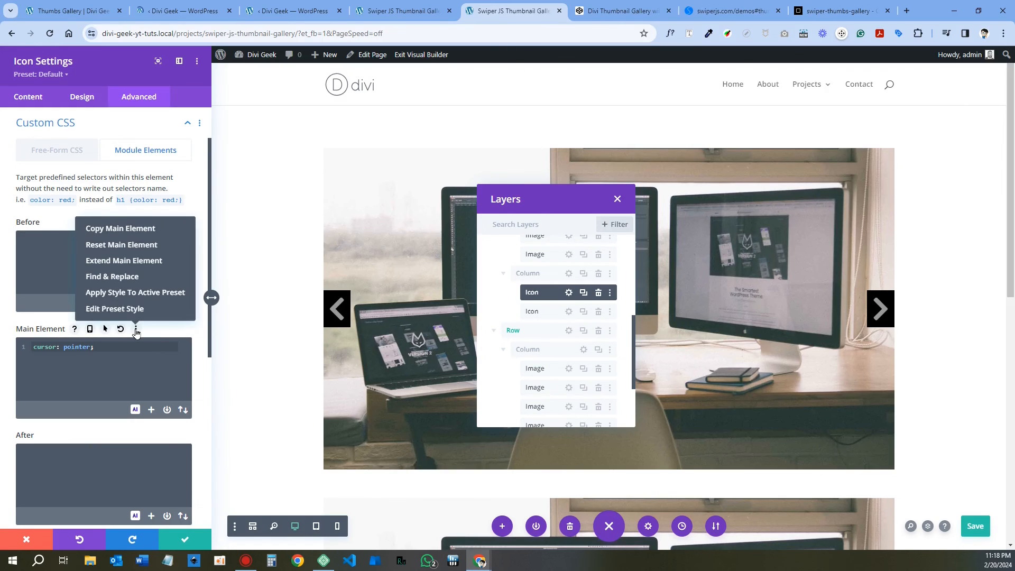
click(119, 266)
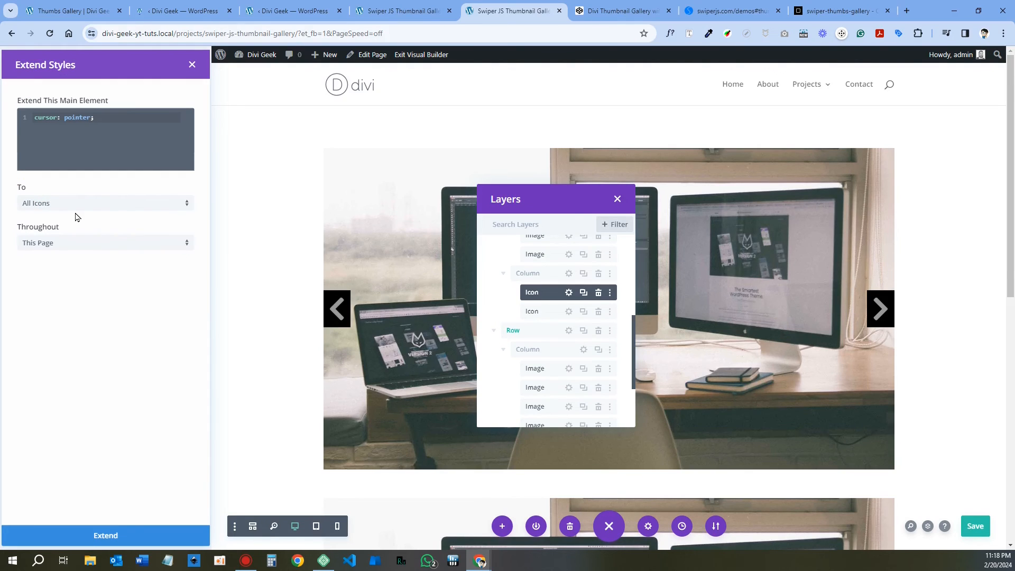
click(58, 245)
click(61, 305)
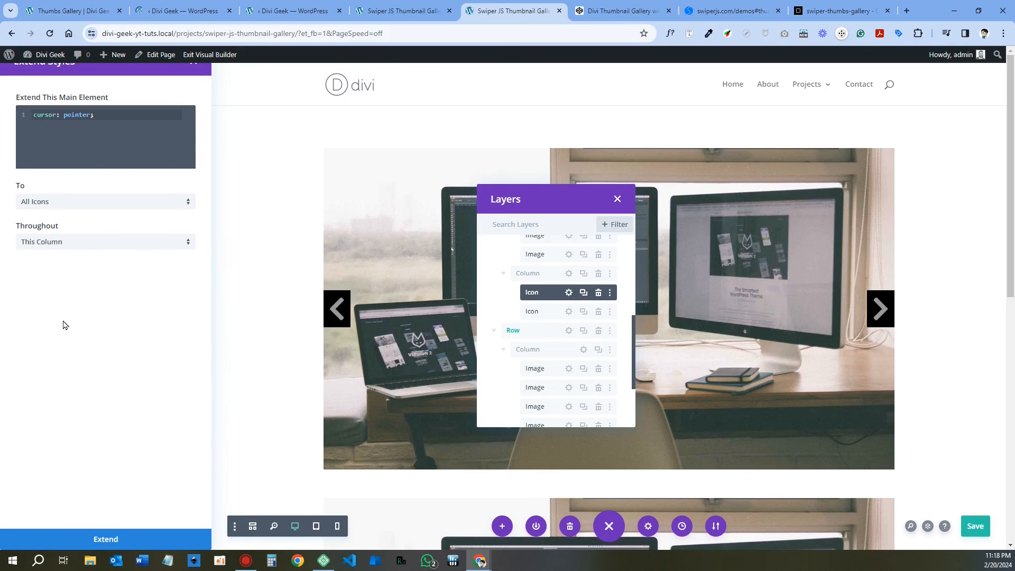
click(108, 538)
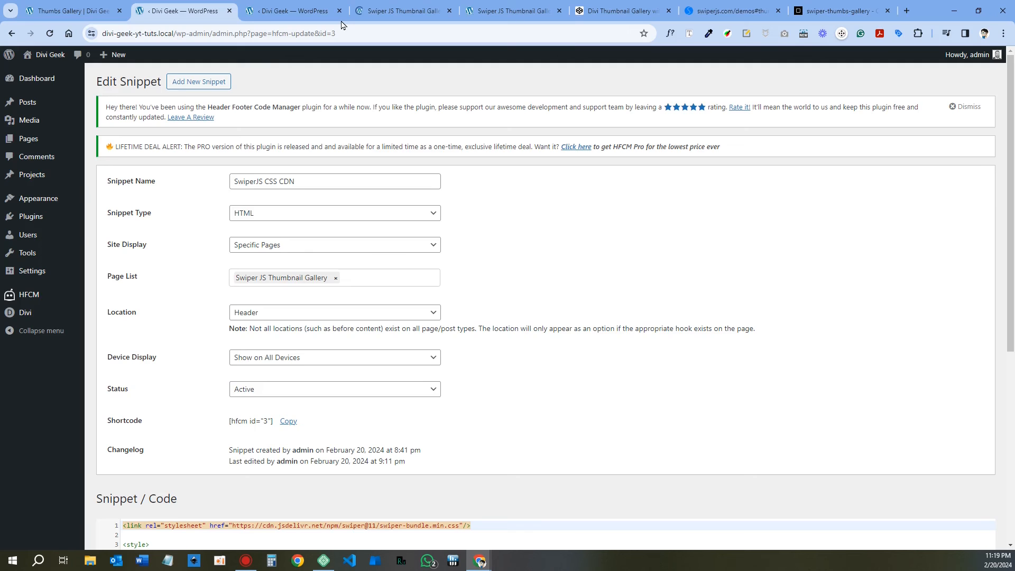
Open the live Swiper JS Thumbnail Gallery page and advance through several slides with the right arrow.
click(402, 11)
click(775, 256)
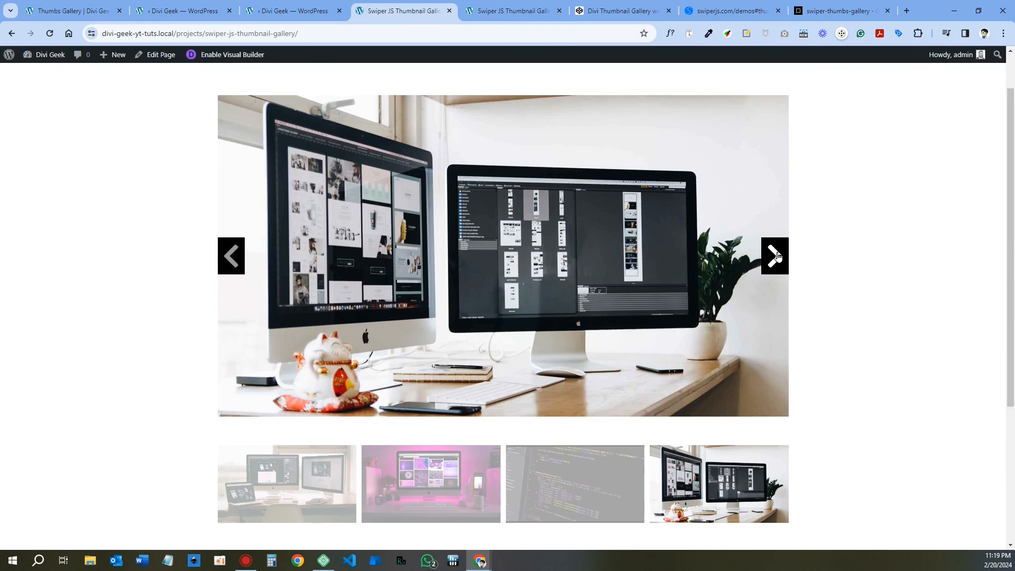
click(776, 256)
click(776, 256)
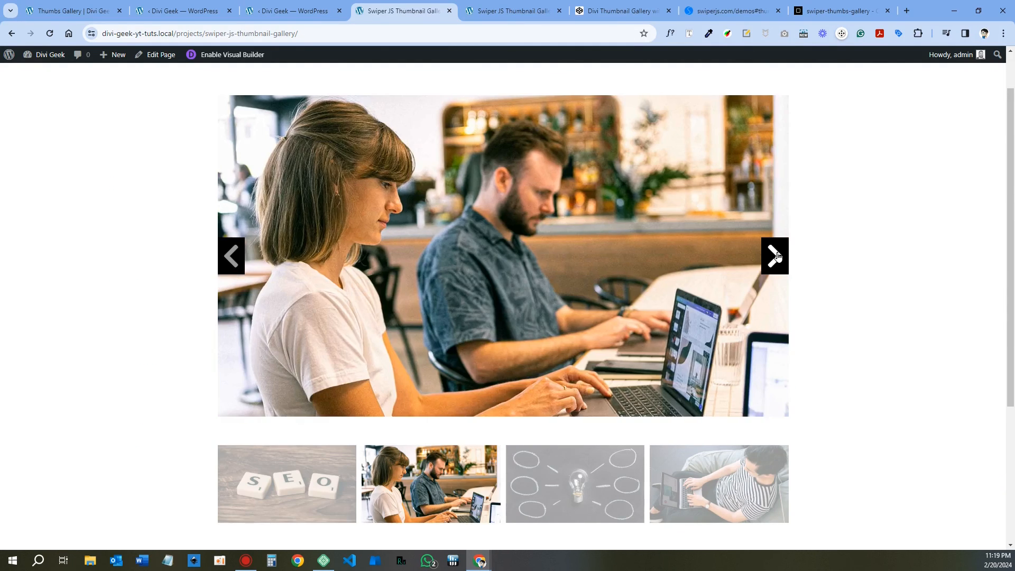
Advance the live gallery to its last slide with the forward arrow and return to the first slide with the back arrow.
click(776, 256)
click(776, 256)
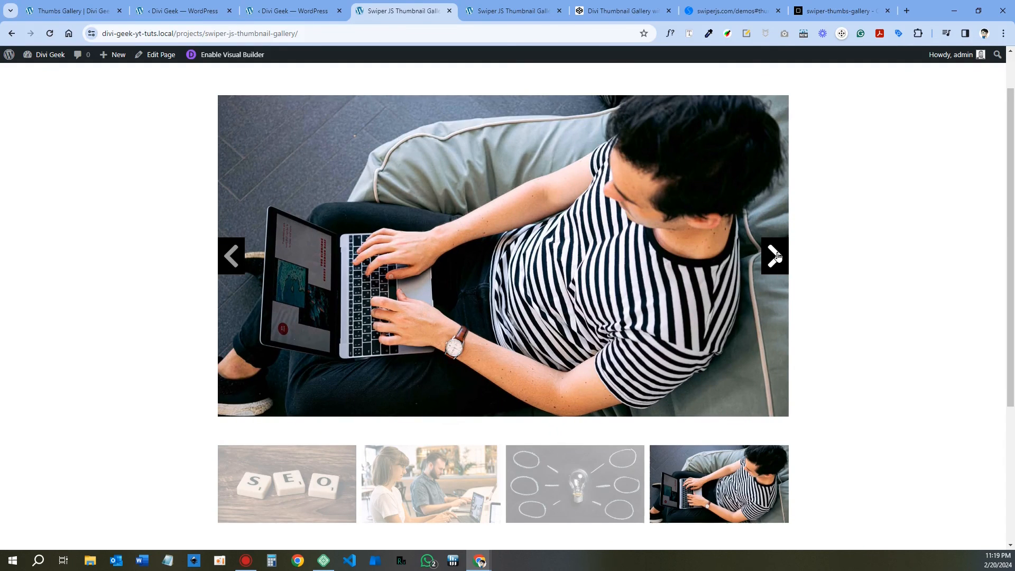
click(234, 258)
click(234, 257)
click(231, 257)
click(232, 257)
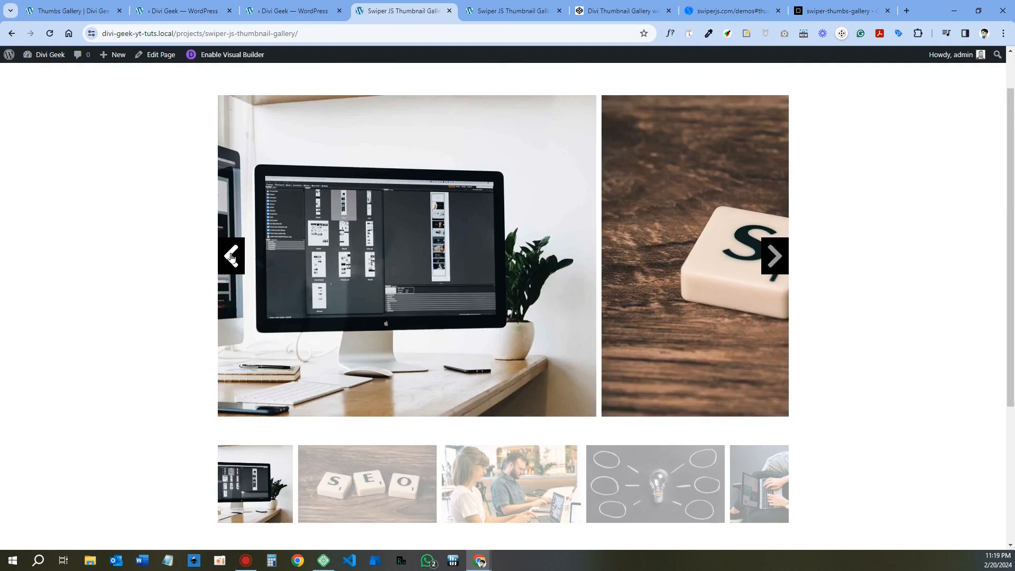
click(231, 257)
click(231, 257)
click(231, 257)
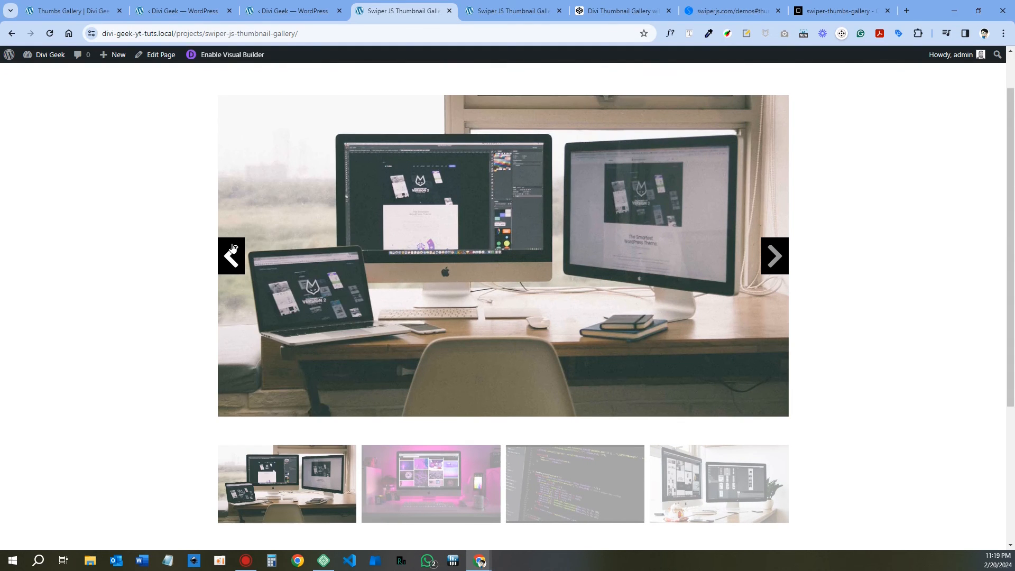
Test the thumbnails by selecting several of the first four, swiping the strip along, and selecting thumbnails through to the last one.
click(429, 482)
click(550, 482)
click(711, 482)
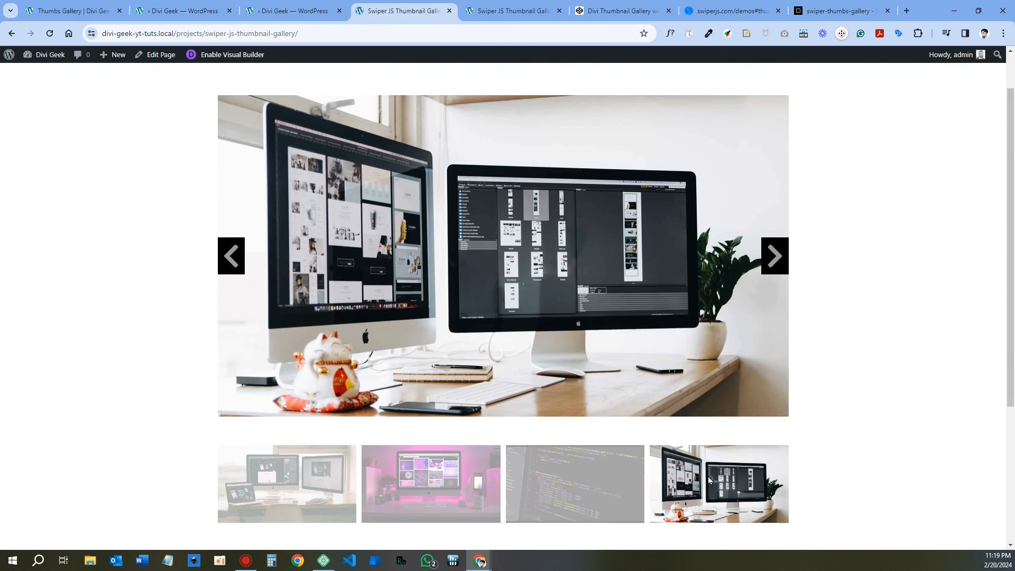
drag(709, 484, 369, 489)
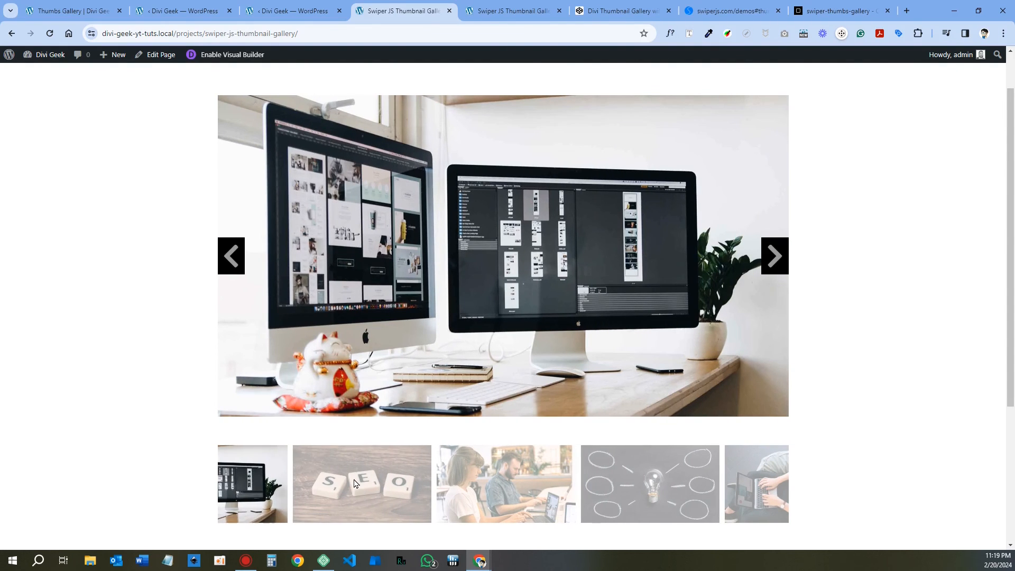
click(369, 489)
click(508, 484)
click(677, 483)
click(757, 484)
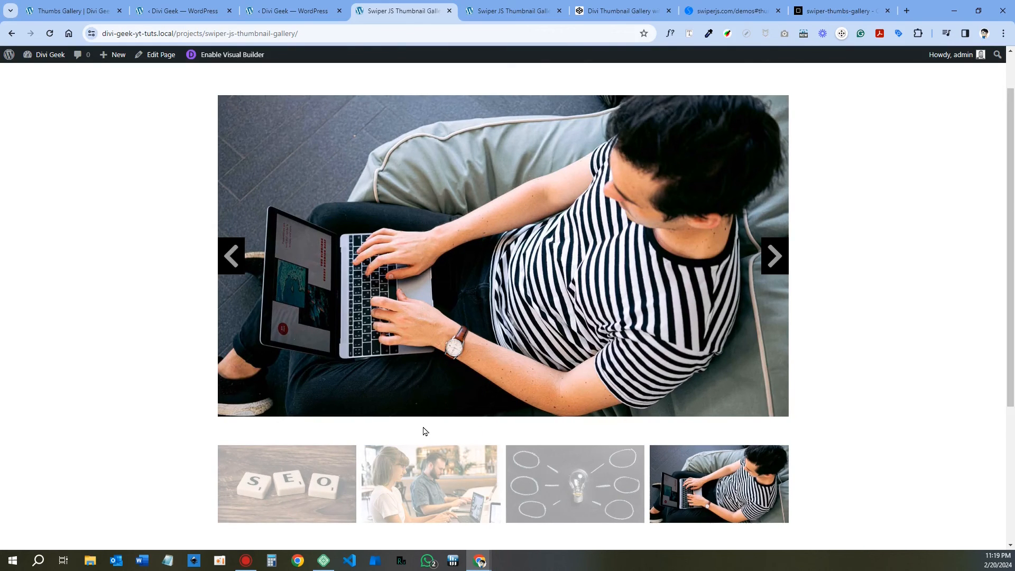
Inspect the live gallery page in the iPhone 6/7/8 device preview.
right_click(245, 311)
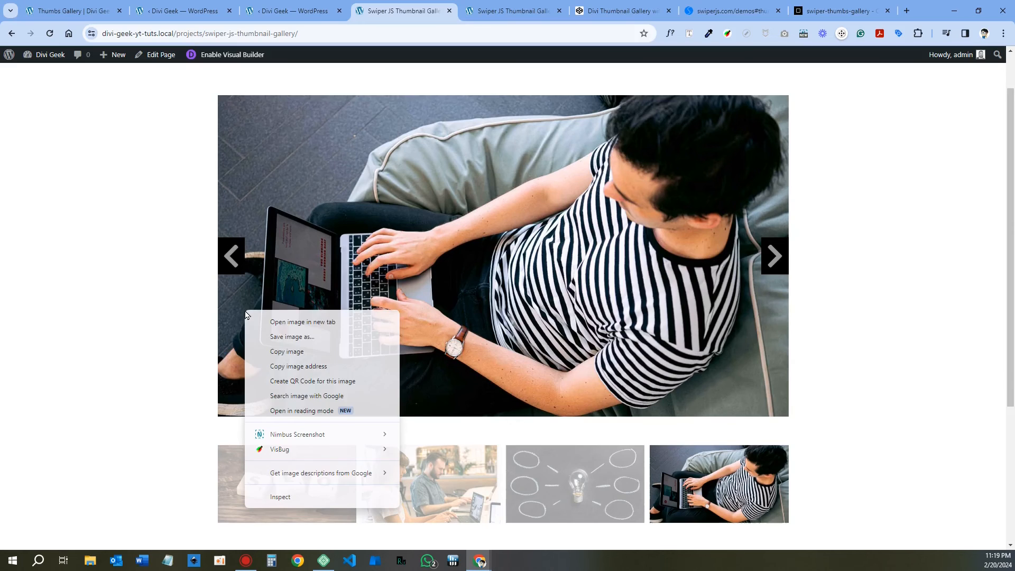
click(290, 501)
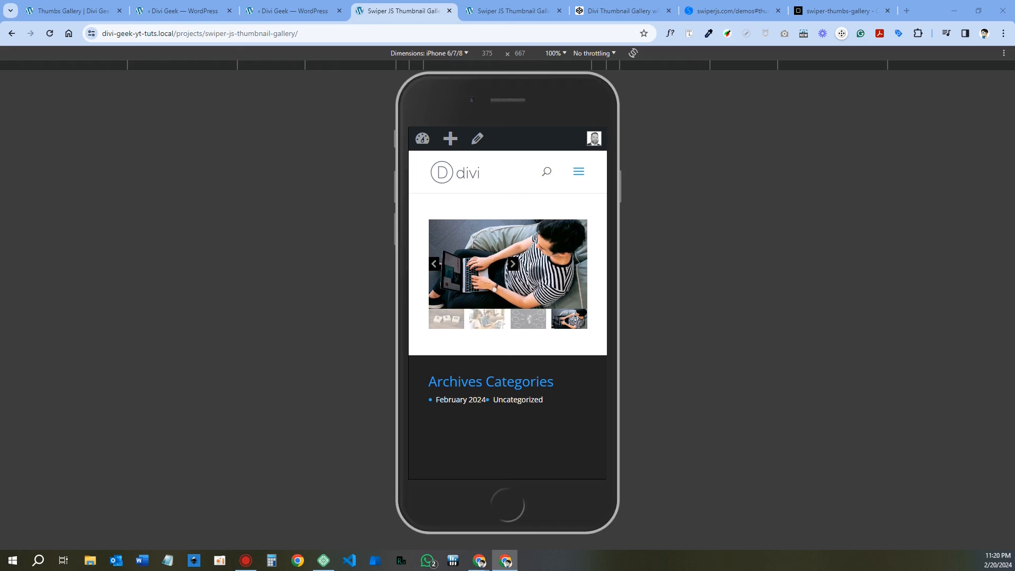
Return to the Divi builder and extend the left arrow icon's 0px margin to all icons throughout this column.
click(299, 6)
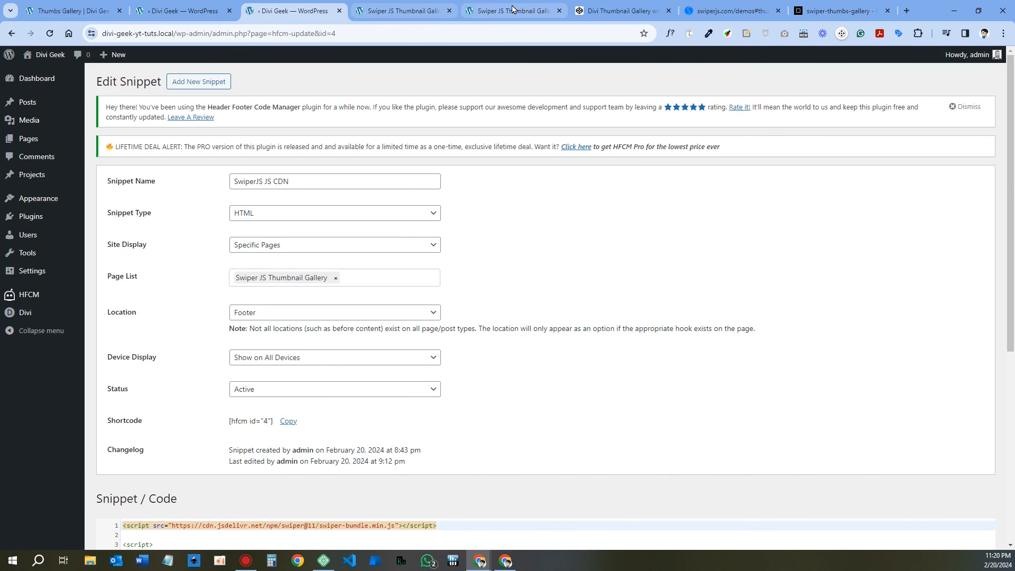
click(512, 8)
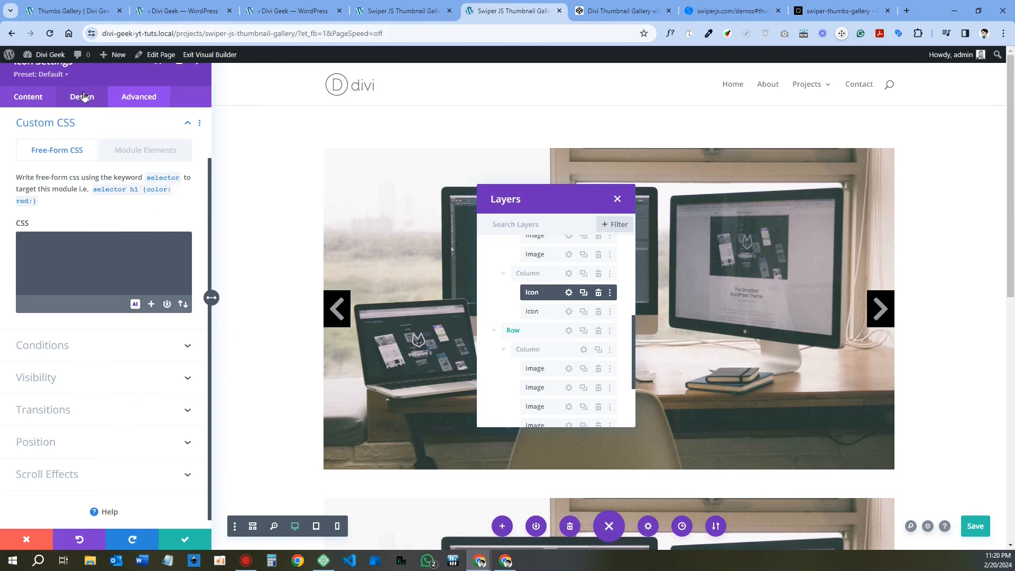
click(83, 96)
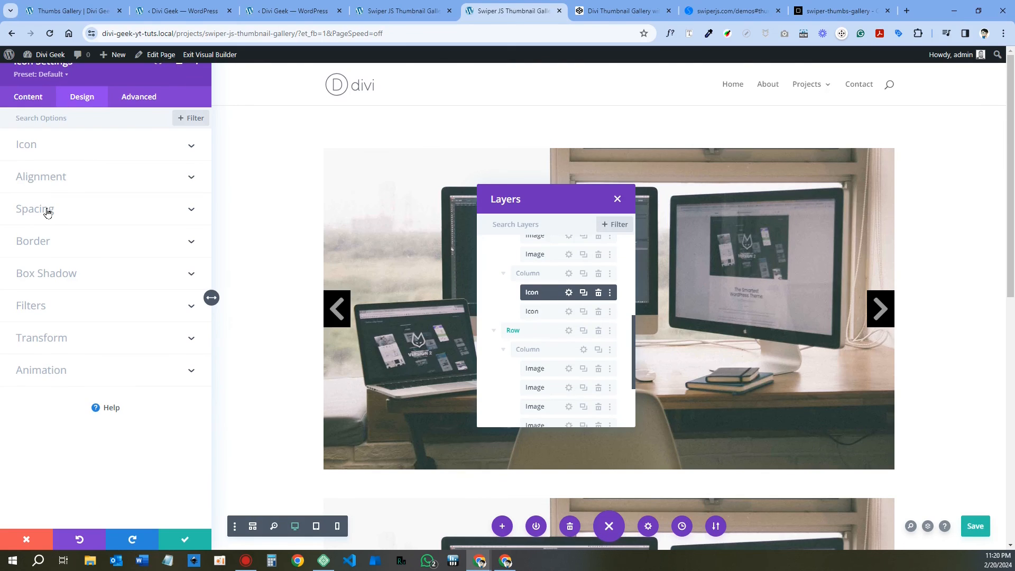
click(46, 212)
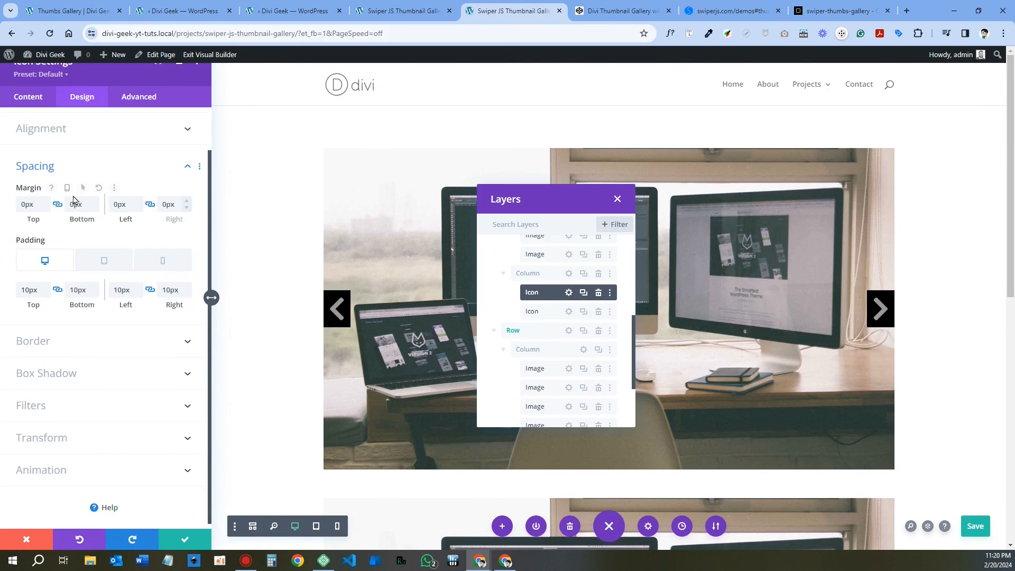
right_click(32, 189)
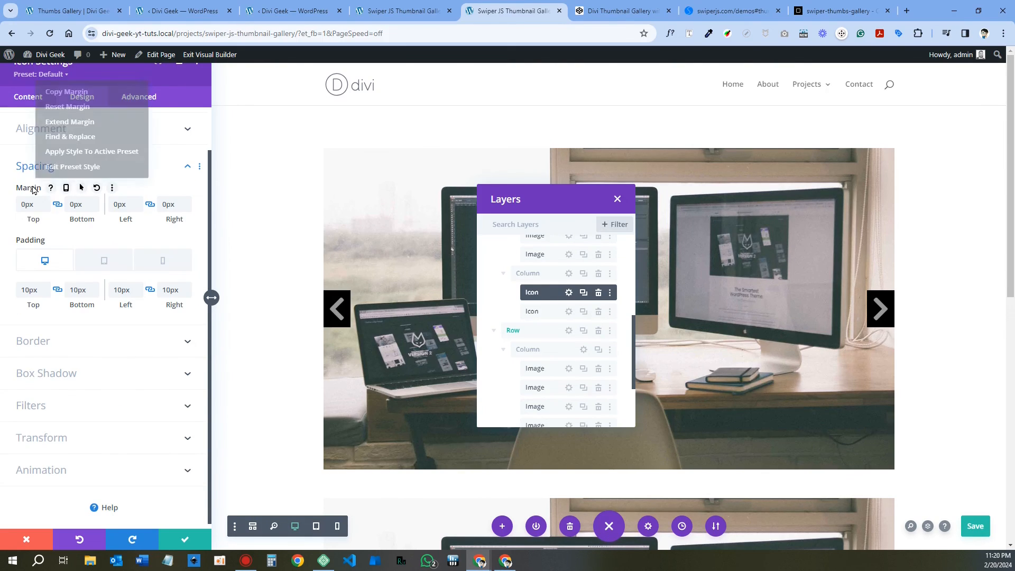
click(76, 122)
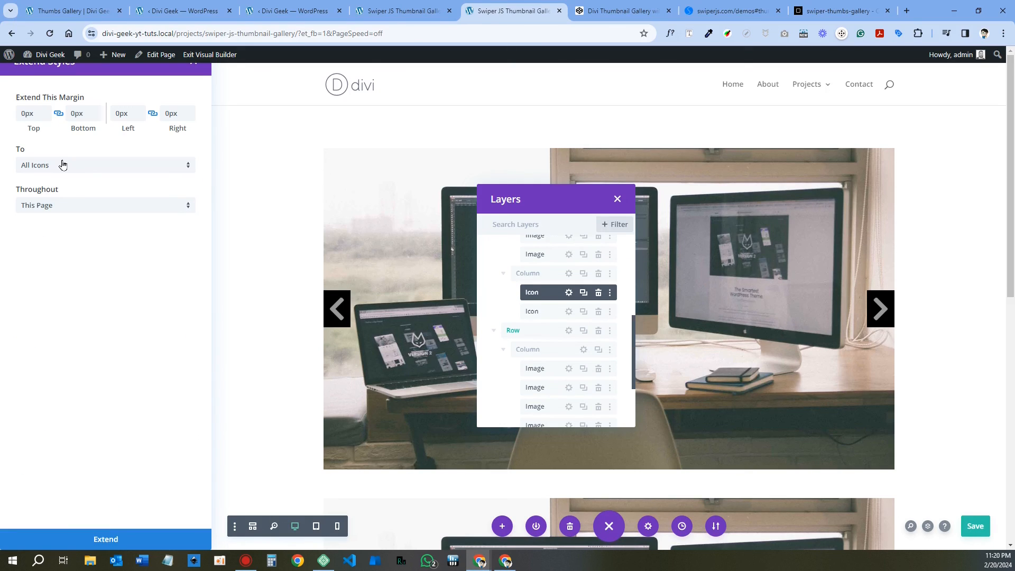
click(50, 207)
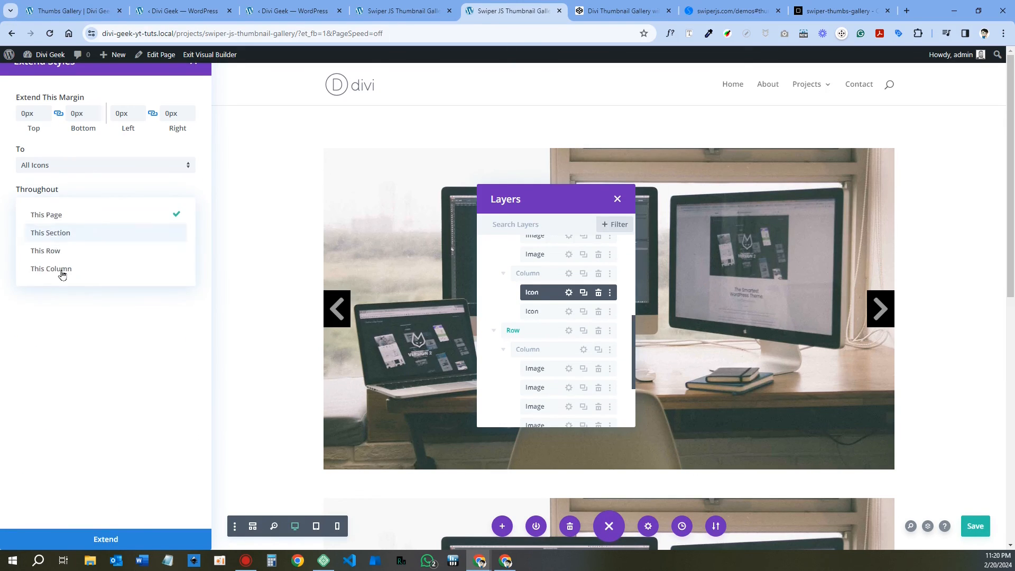
click(62, 273)
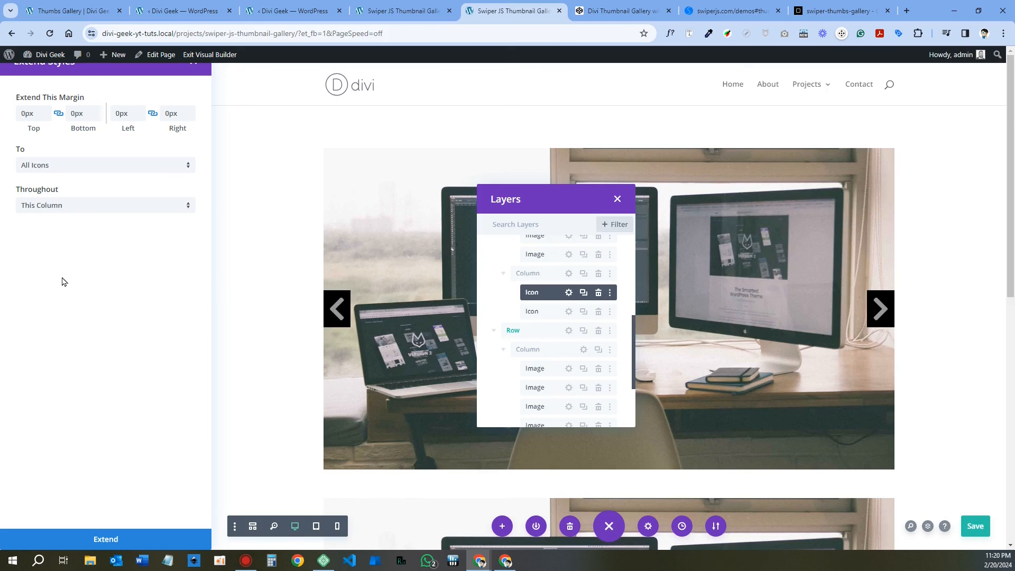
click(107, 539)
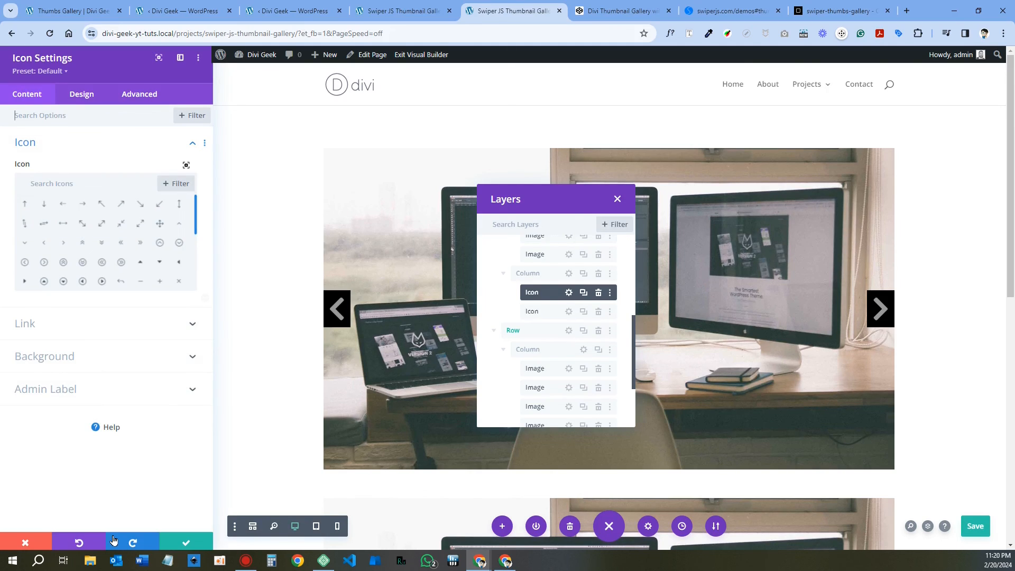
Save the page and check the arrow positions in the live page's mobile preview.
click(982, 526)
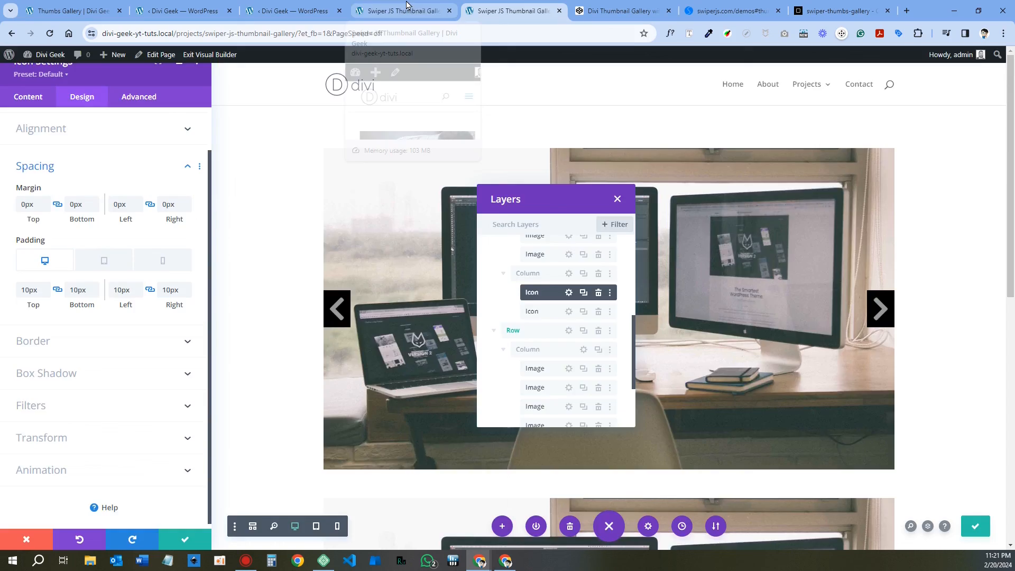
click(406, 7)
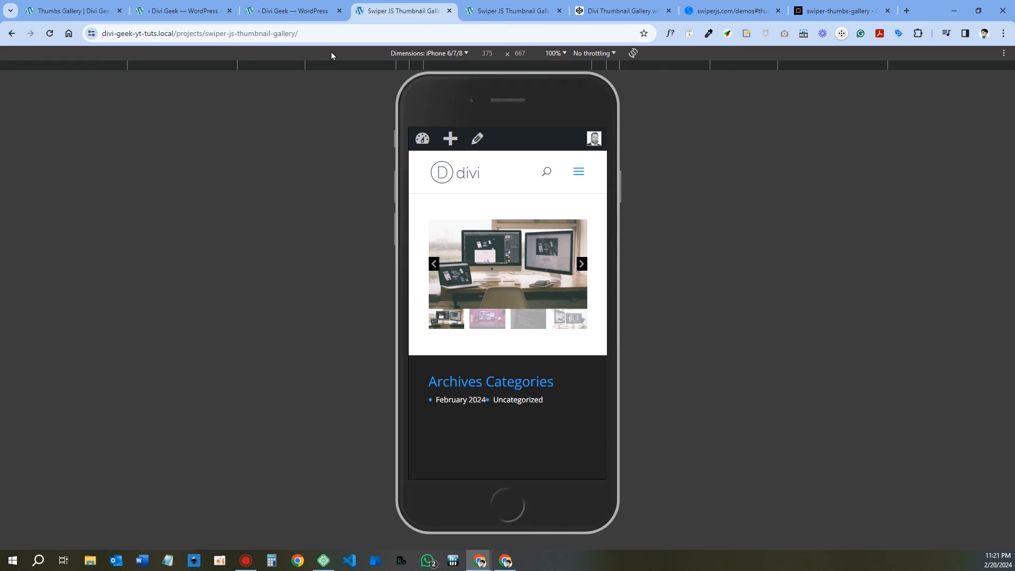
Go back to the Divi builder and open the spacing settings of the section's first row.
click(296, 15)
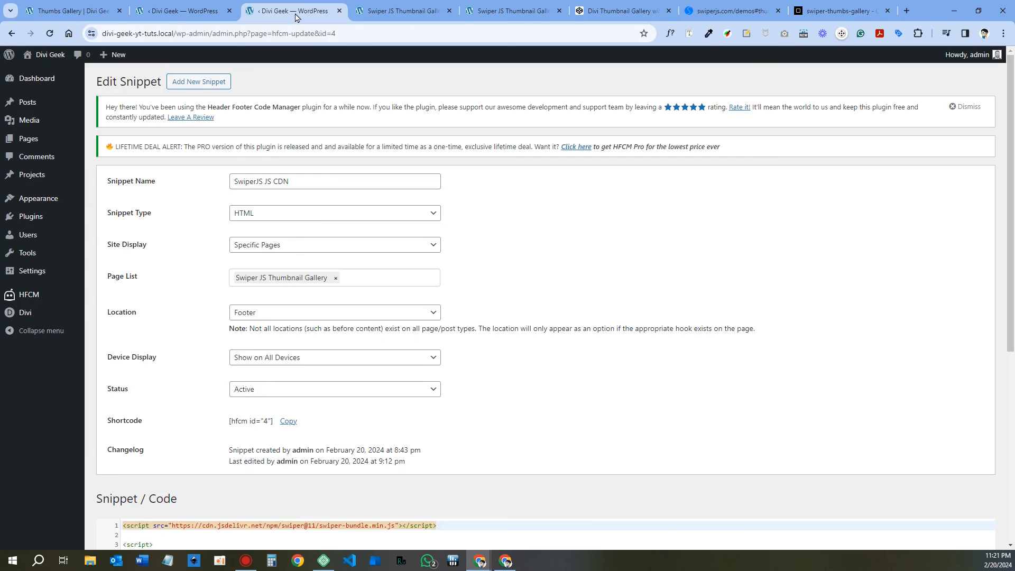
click(509, 11)
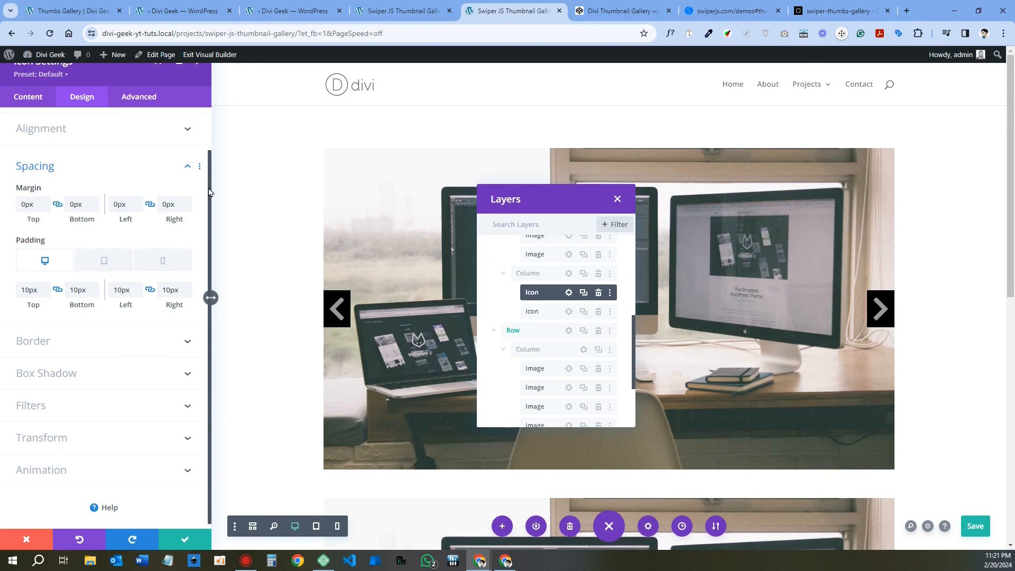
scroll(560, 273, up, 5)
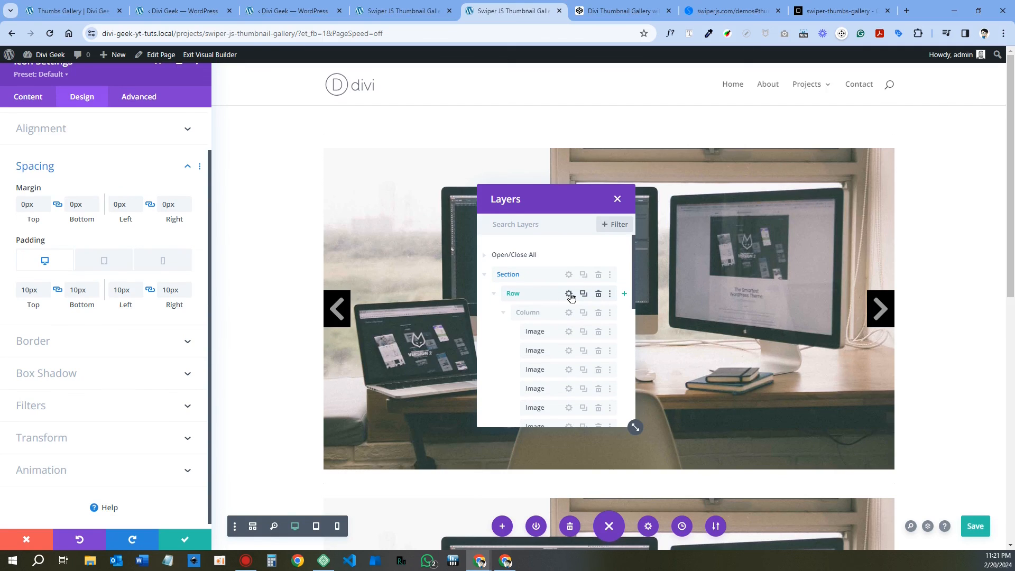
click(570, 294)
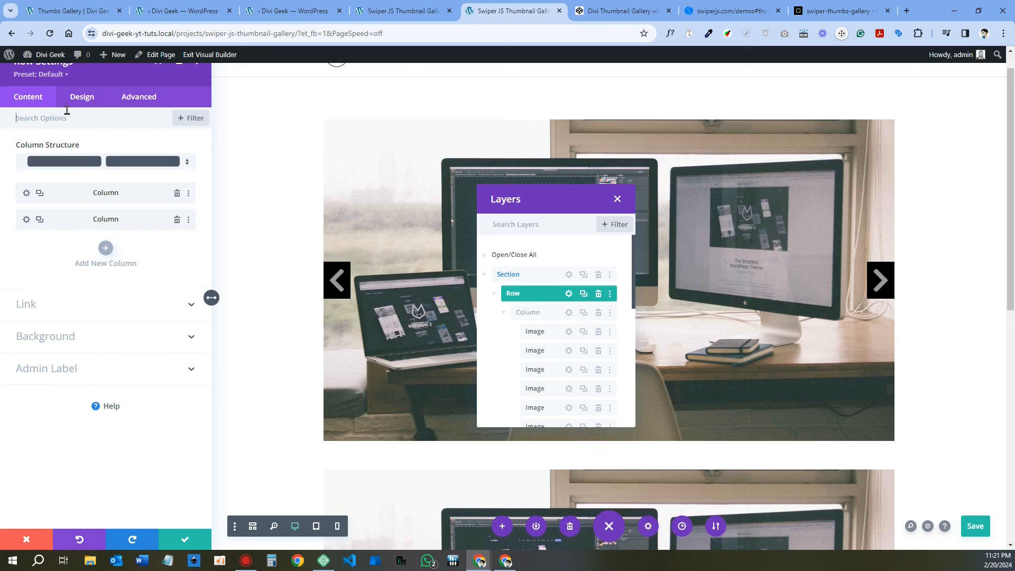
click(81, 101)
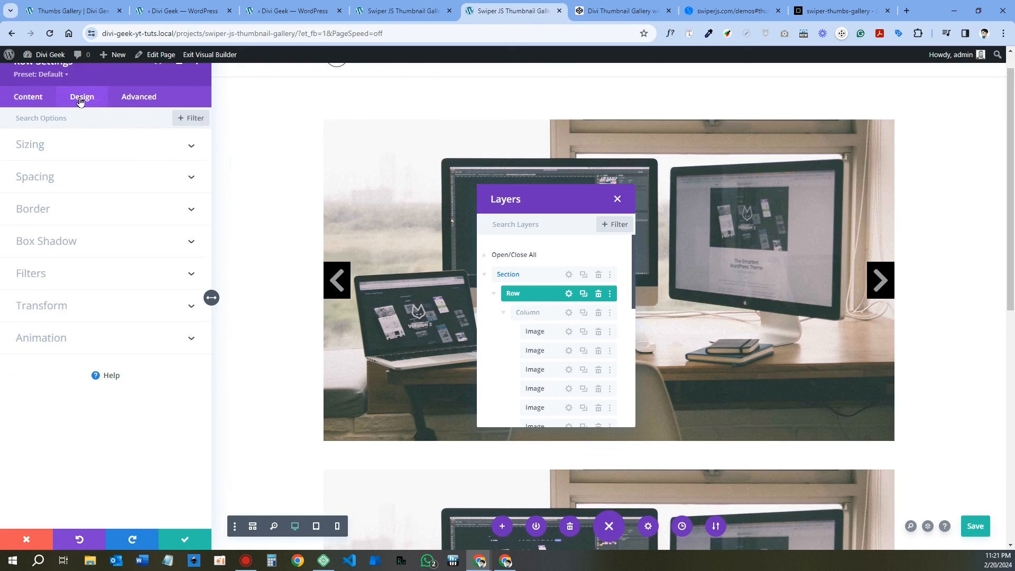
click(47, 151)
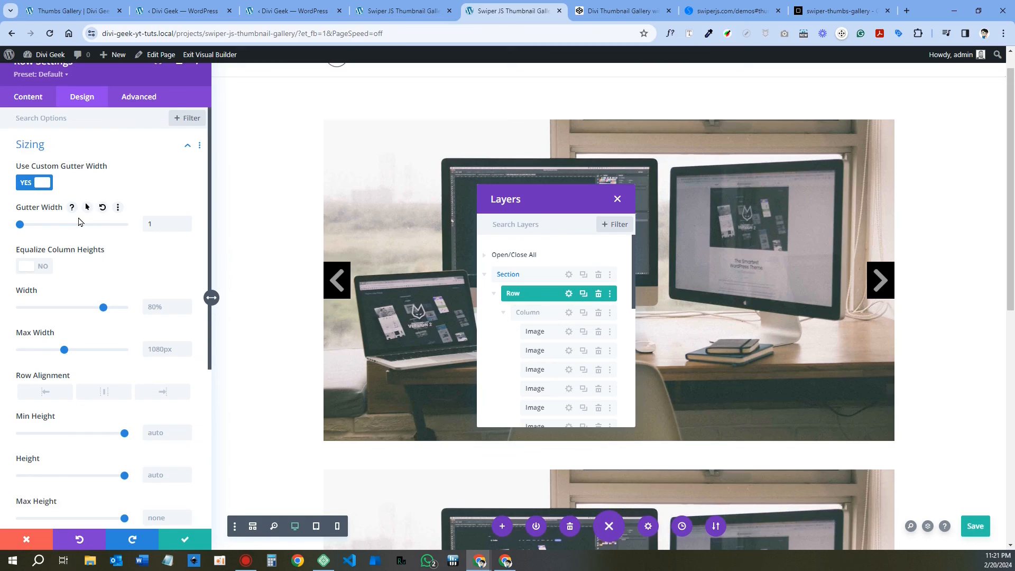
scroll(80, 222, down, 2)
scroll(79, 238, down, 3)
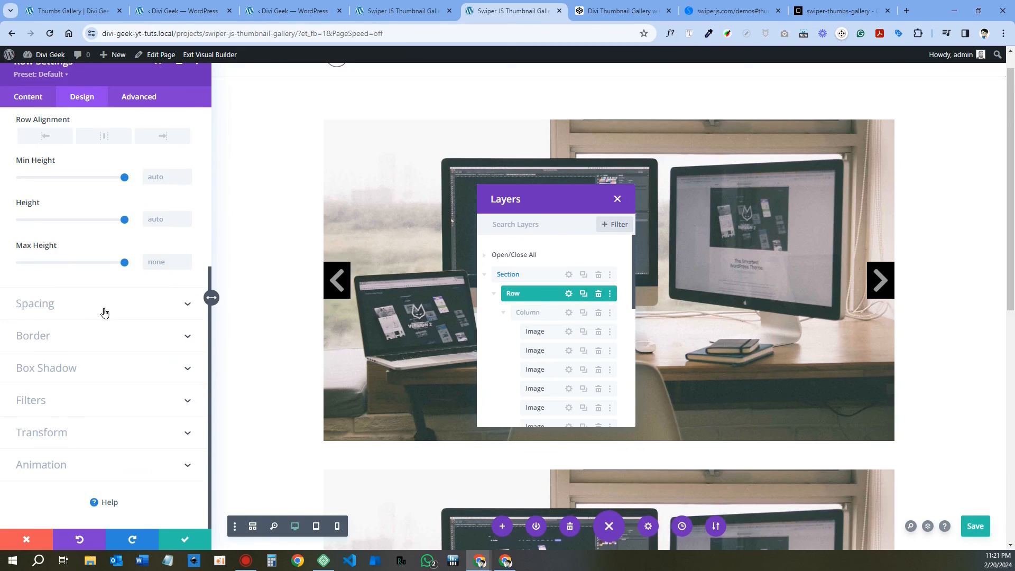
click(49, 303)
click(72, 220)
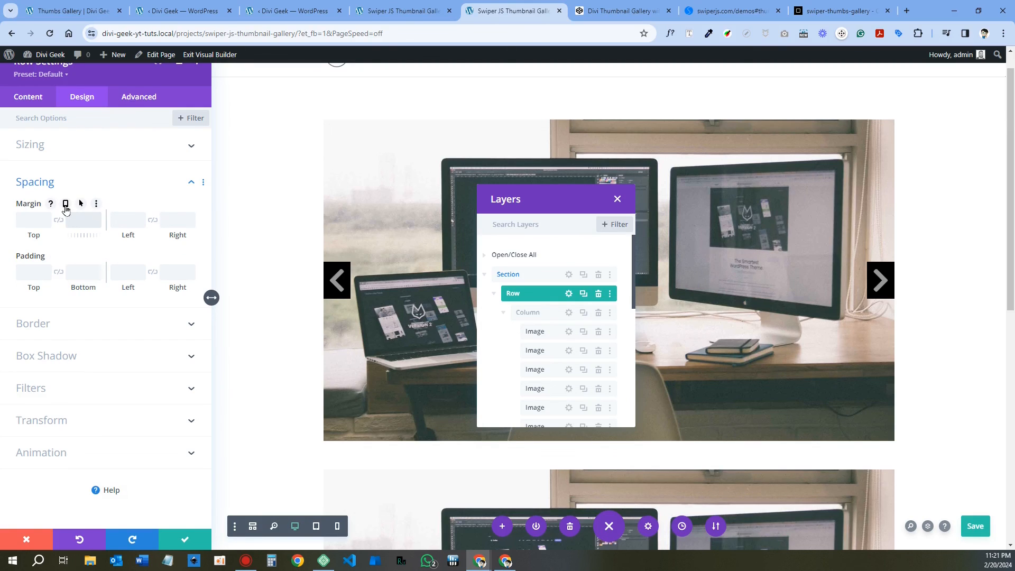
Enable responsive margins for the first row, set its tablet bottom margin to 30px, and save the page.
click(66, 205)
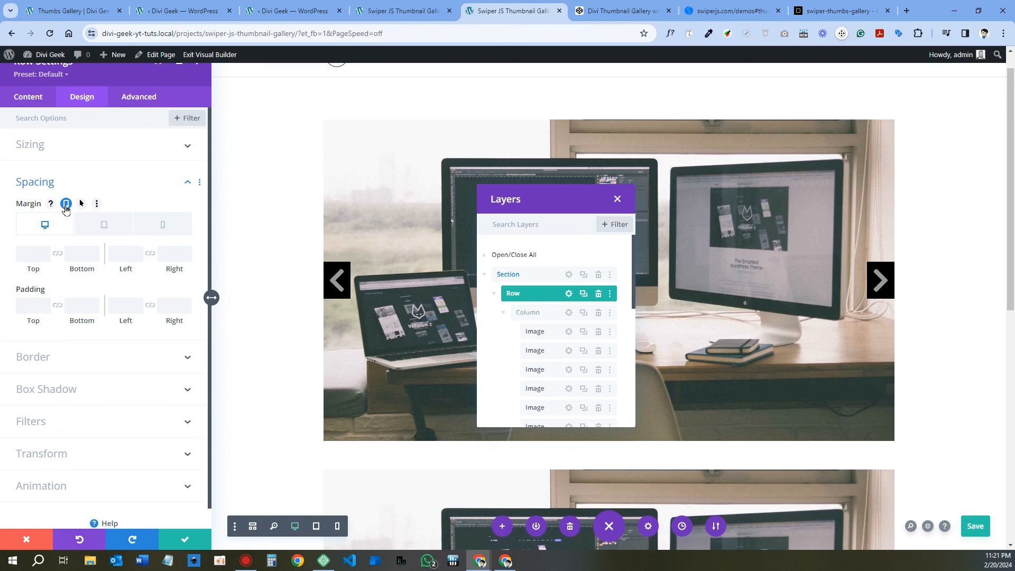
click(104, 226)
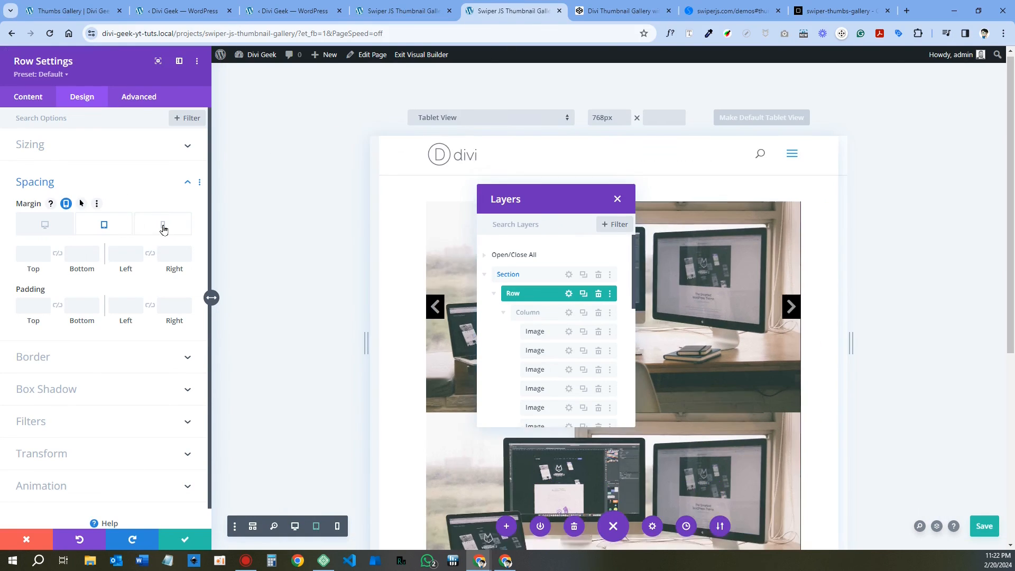
click(82, 256)
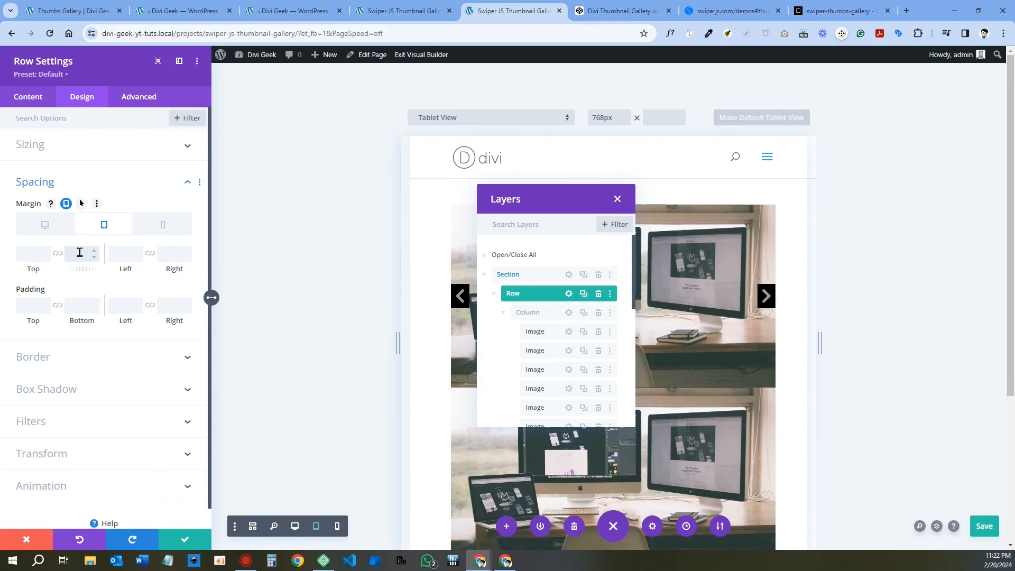
text(30px)
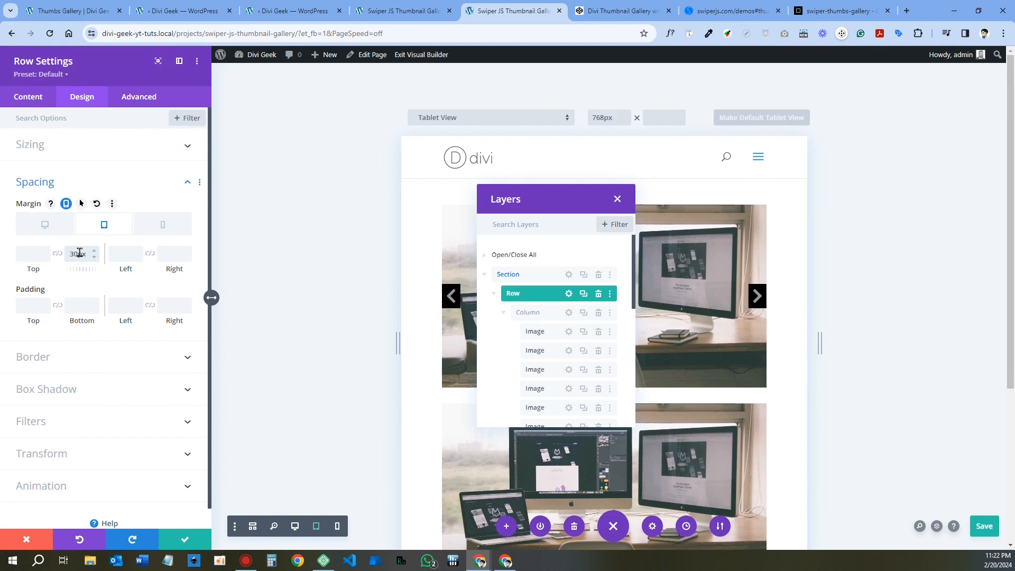
click(989, 528)
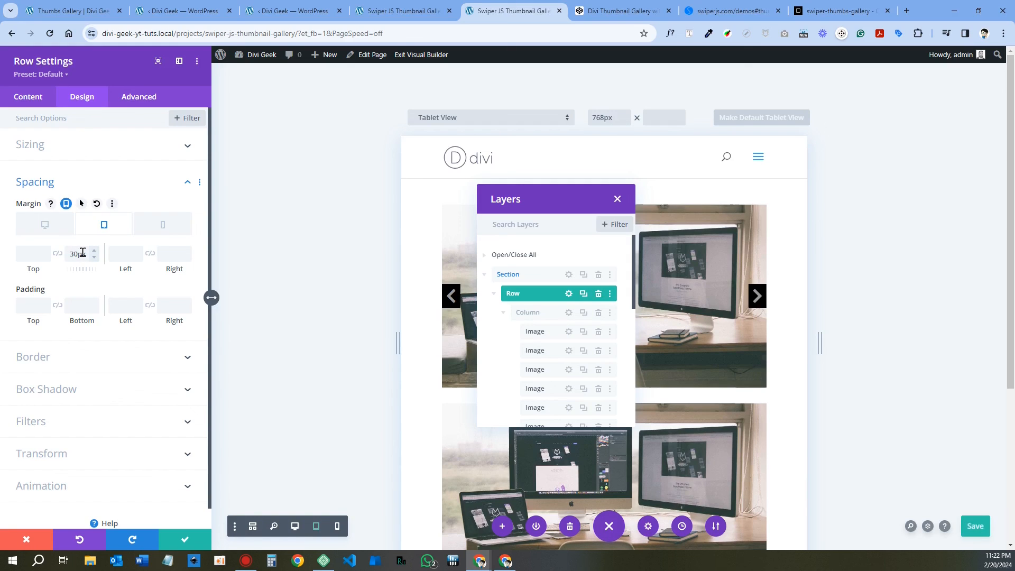
Reload the live page's mobile preview and test the gallery with the third and fourth thumbnails.
click(379, 13)
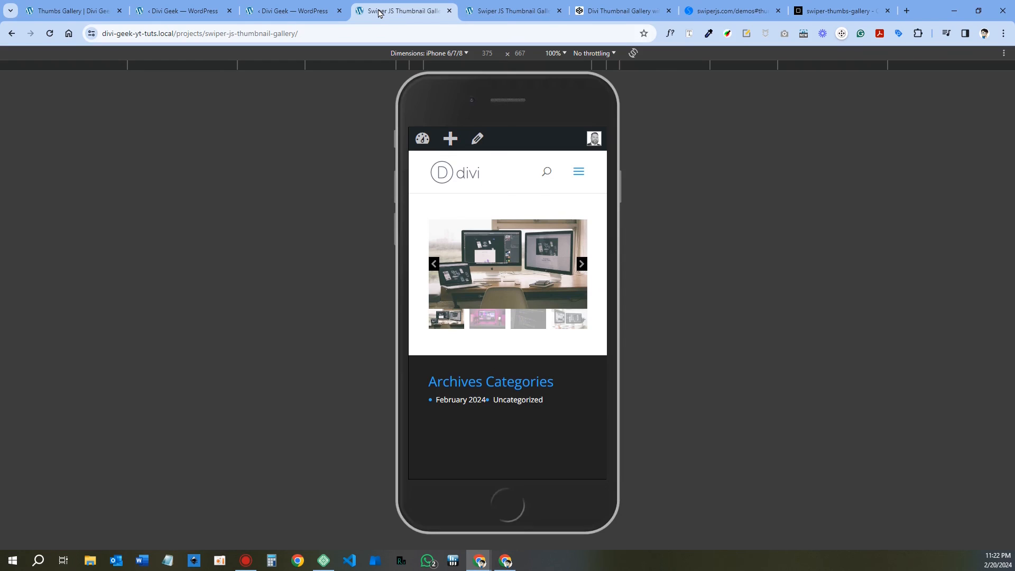
key(F5)
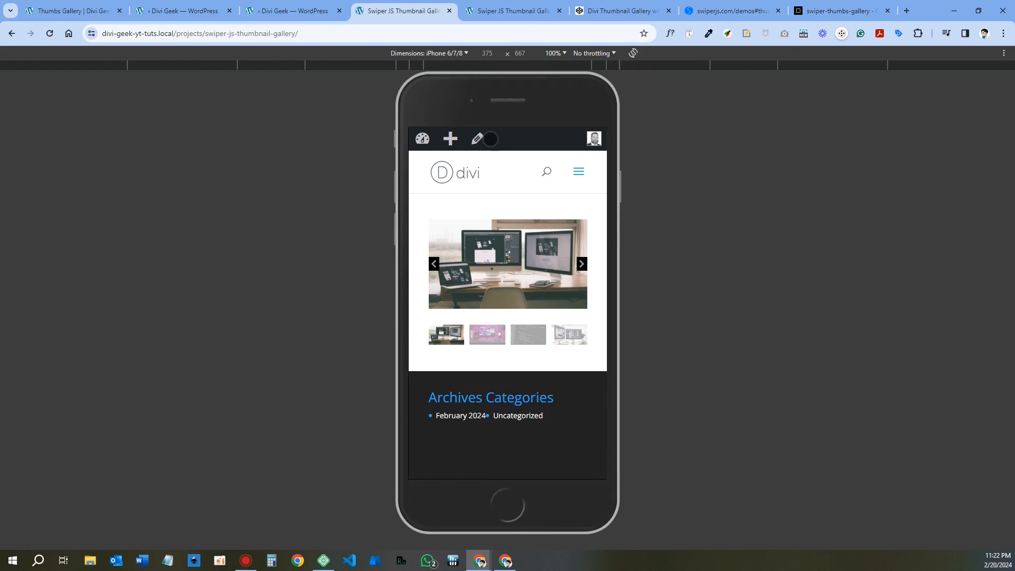
click(529, 336)
click(570, 336)
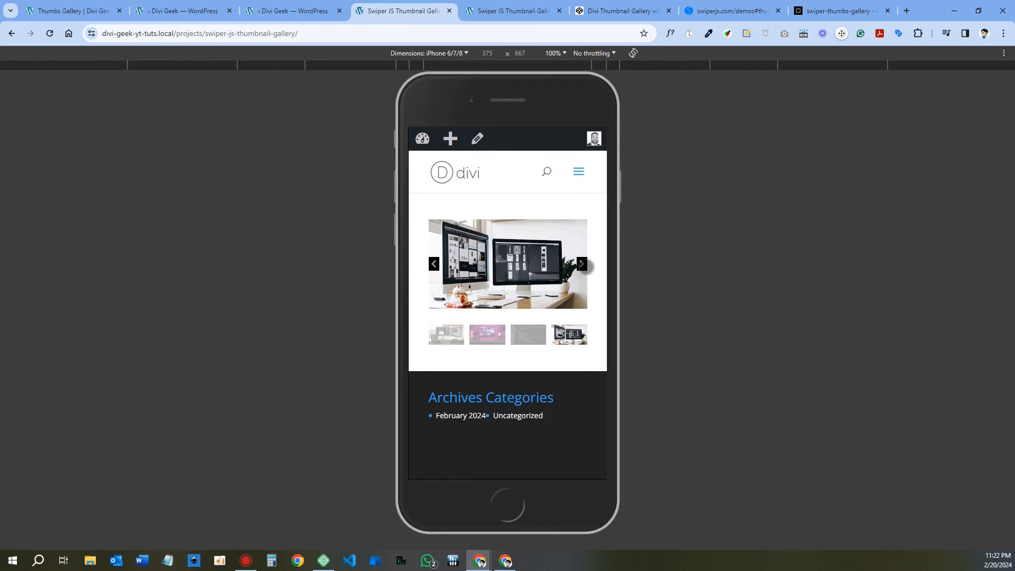
Test the gallery in the iPhone 6/7/8 preview by advancing several slides, selecting the SEO thumbnail and swiping the thumbnail strip.
click(584, 265)
click(584, 266)
click(584, 265)
click(584, 266)
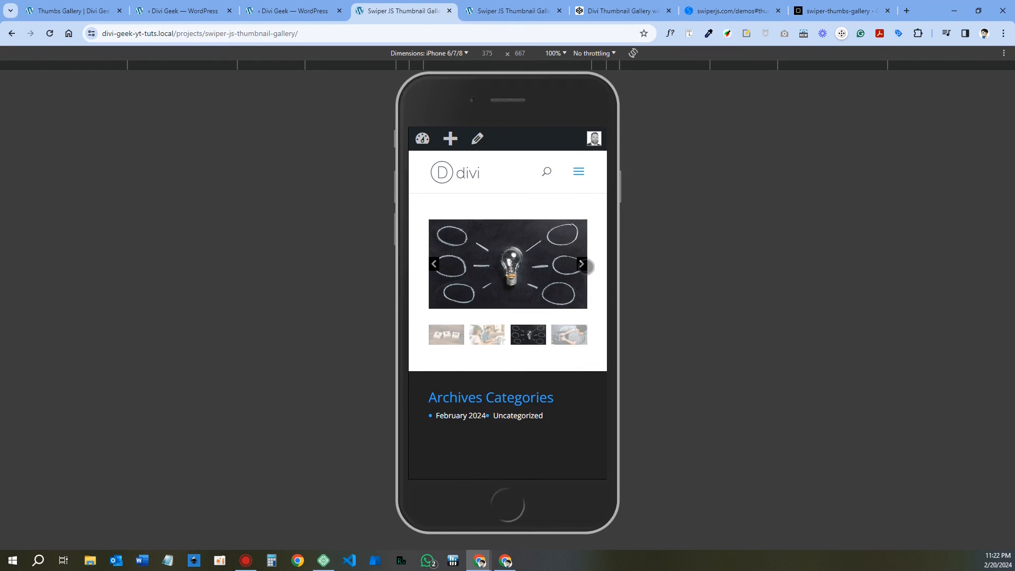
click(584, 266)
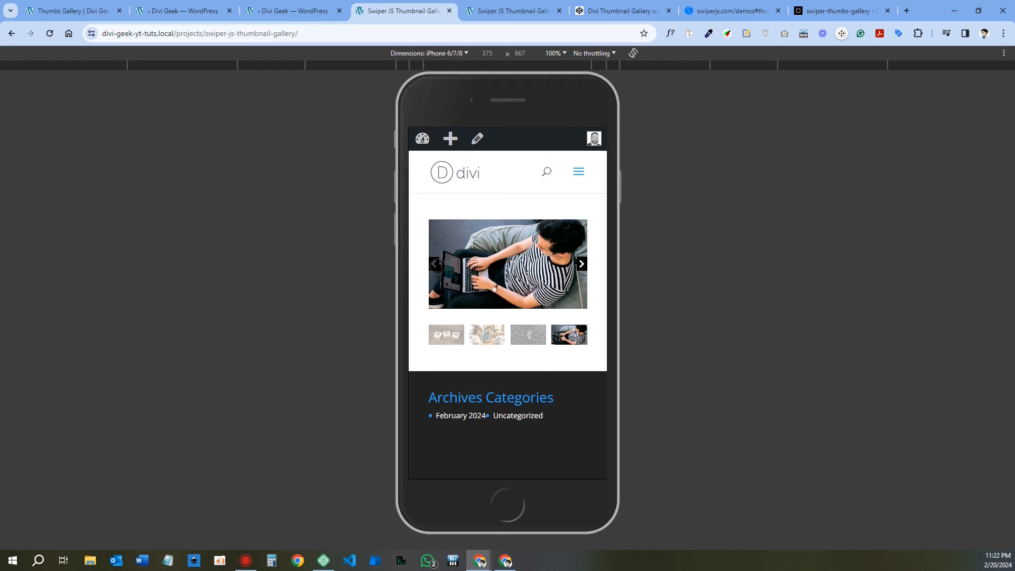
click(462, 333)
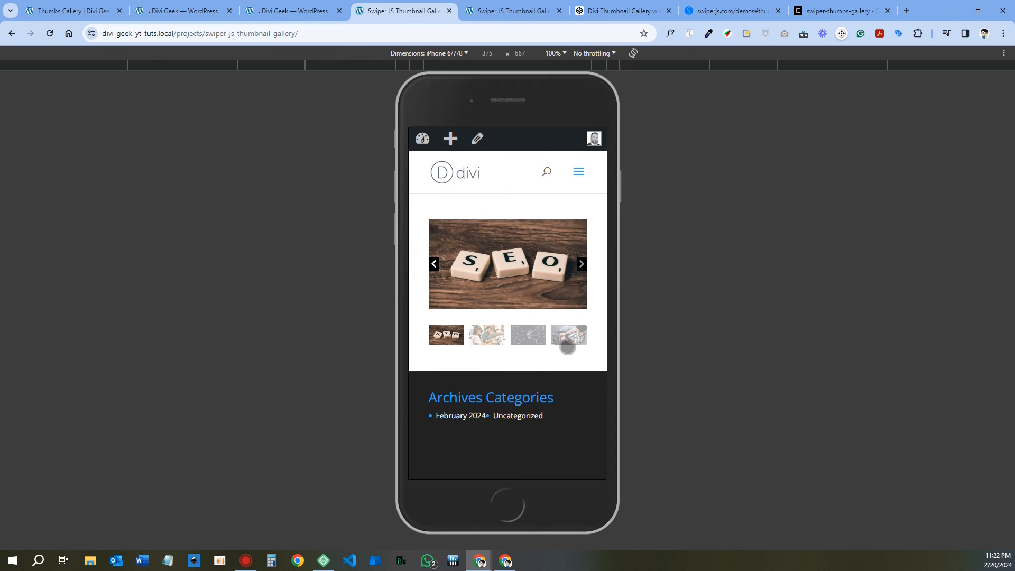
drag(540, 342, 465, 341)
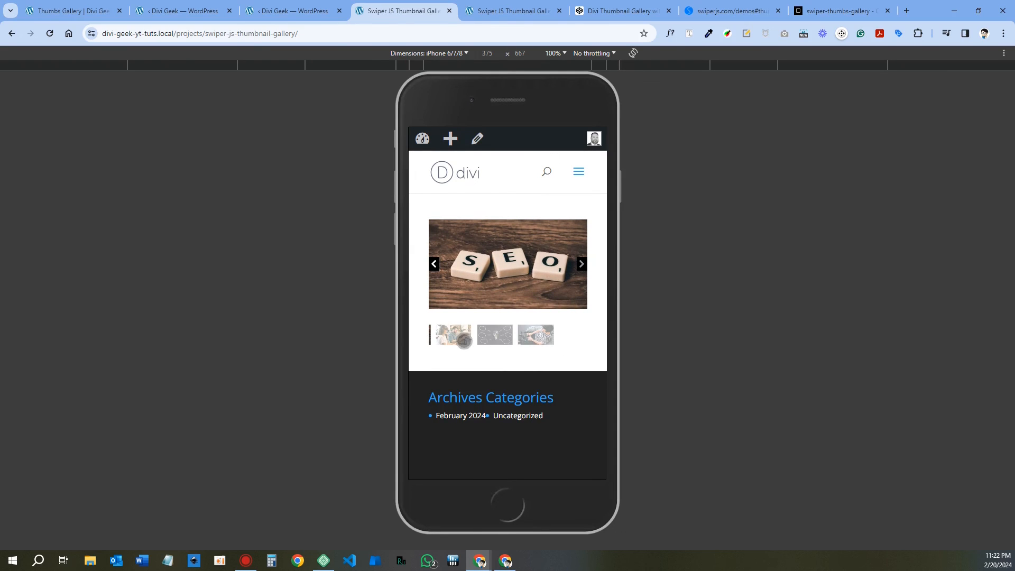
Switch the device preview to iPad at 100% zoom and test the gallery's next and previous arrows.
click(455, 54)
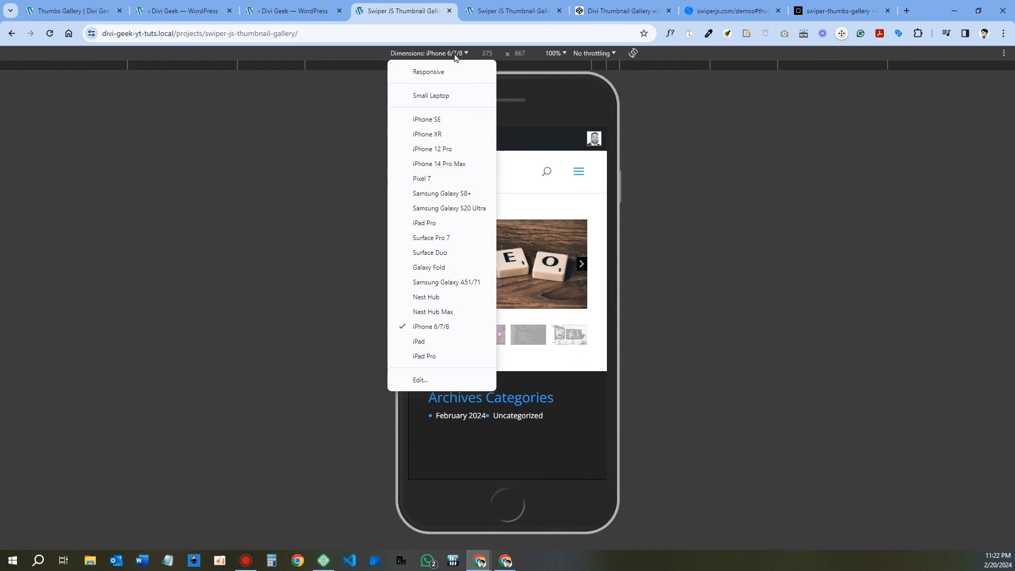
click(442, 341)
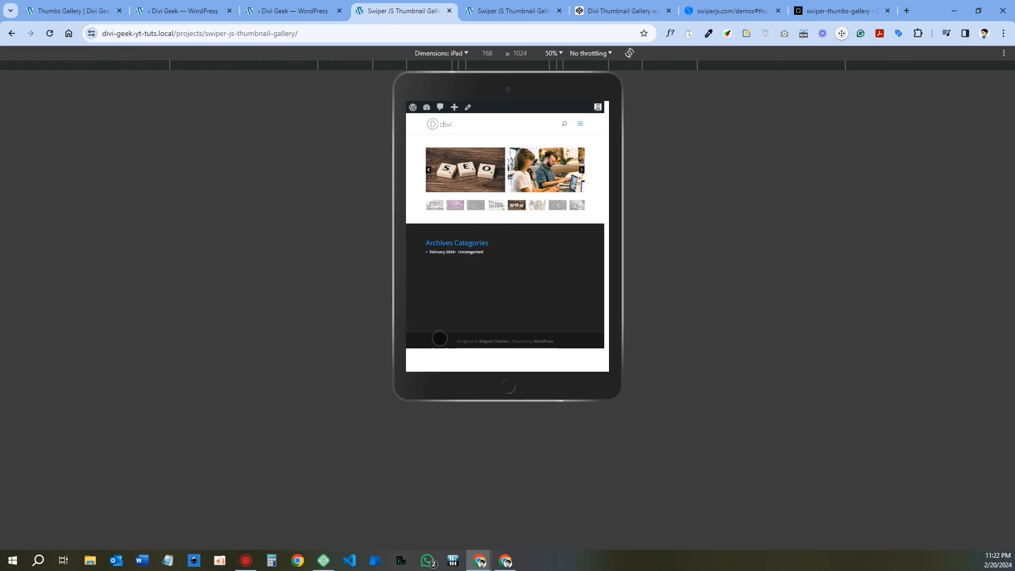
click(553, 53)
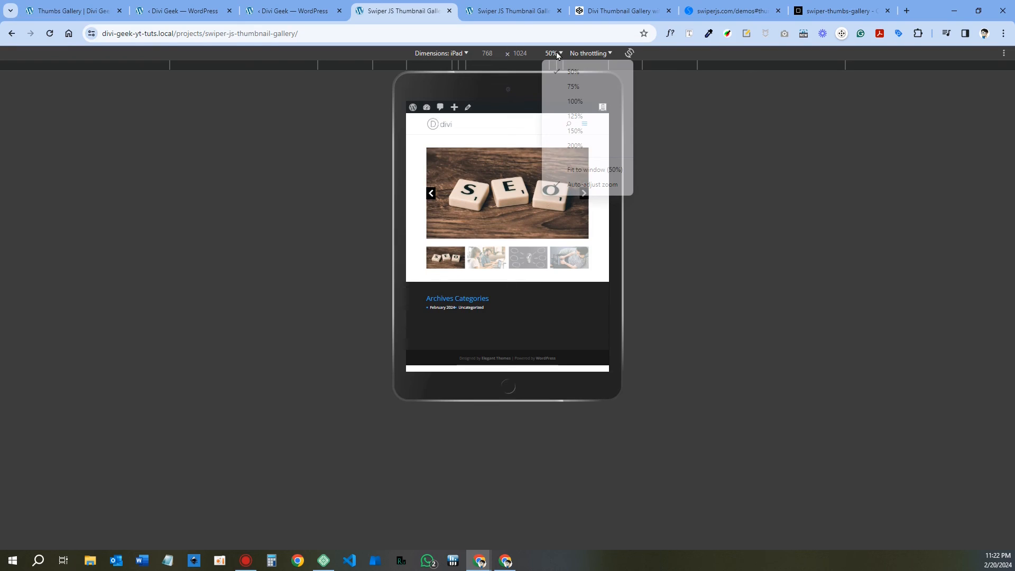
click(572, 103)
click(666, 318)
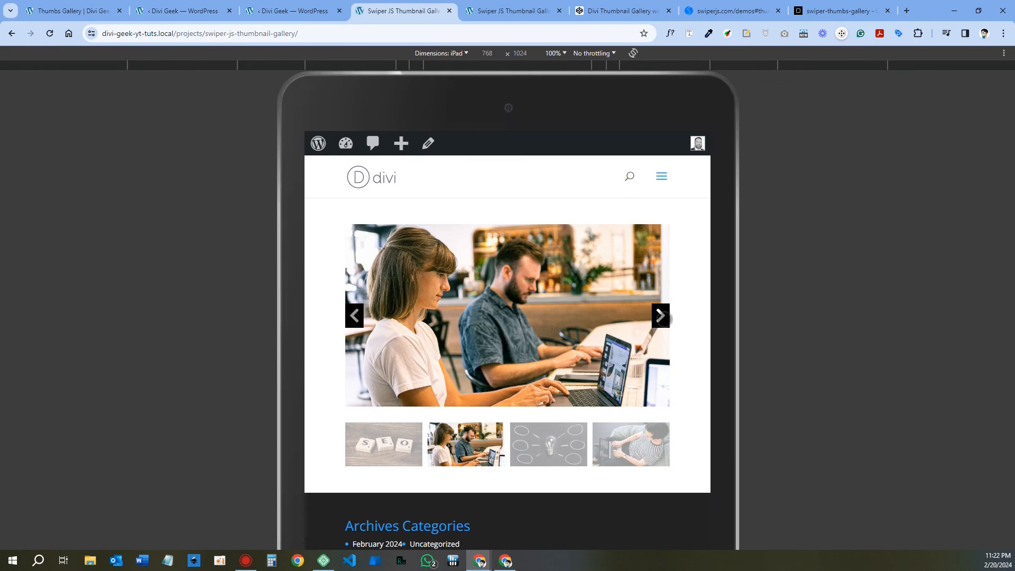
click(664, 317)
click(665, 317)
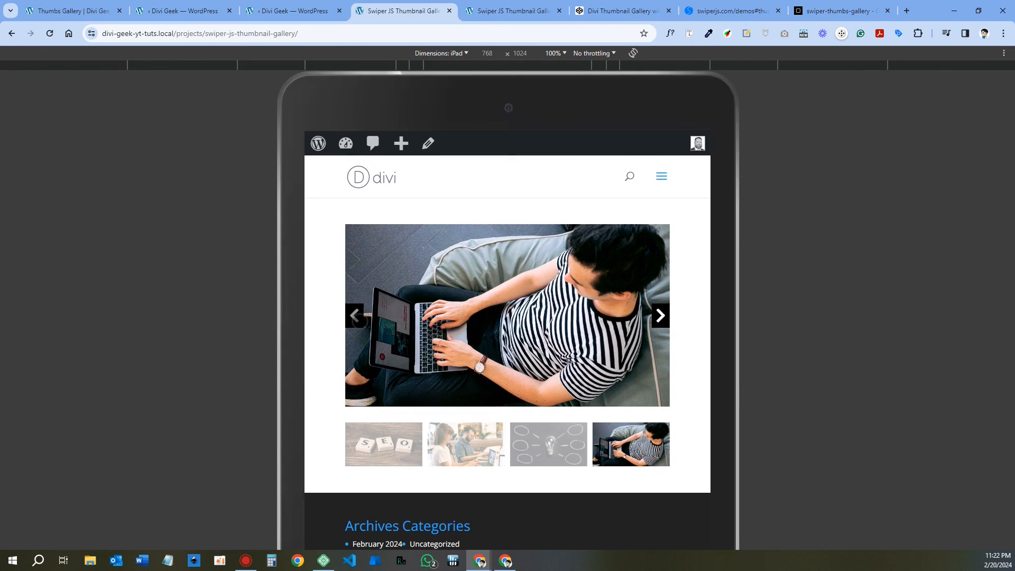
click(352, 317)
click(660, 316)
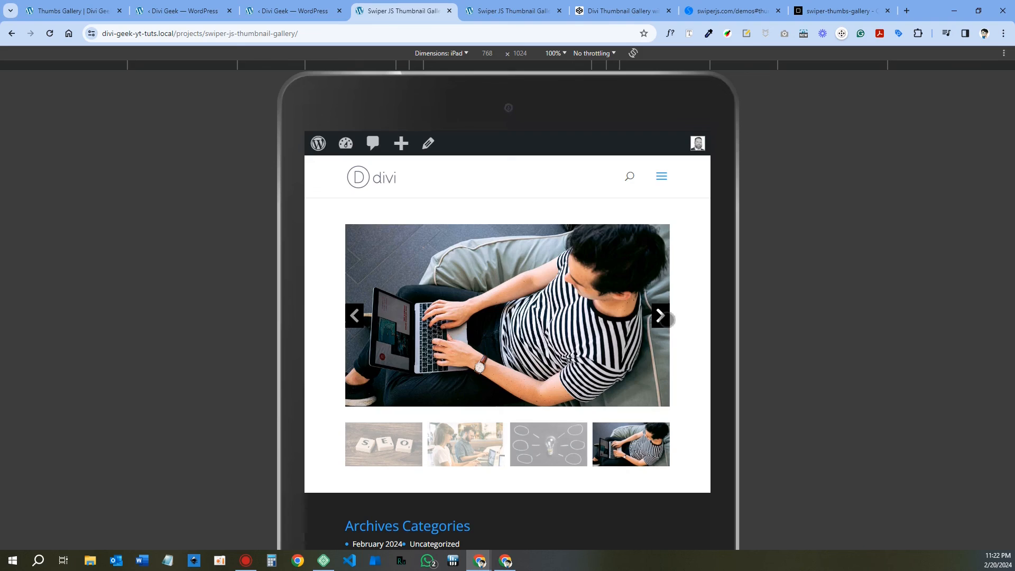